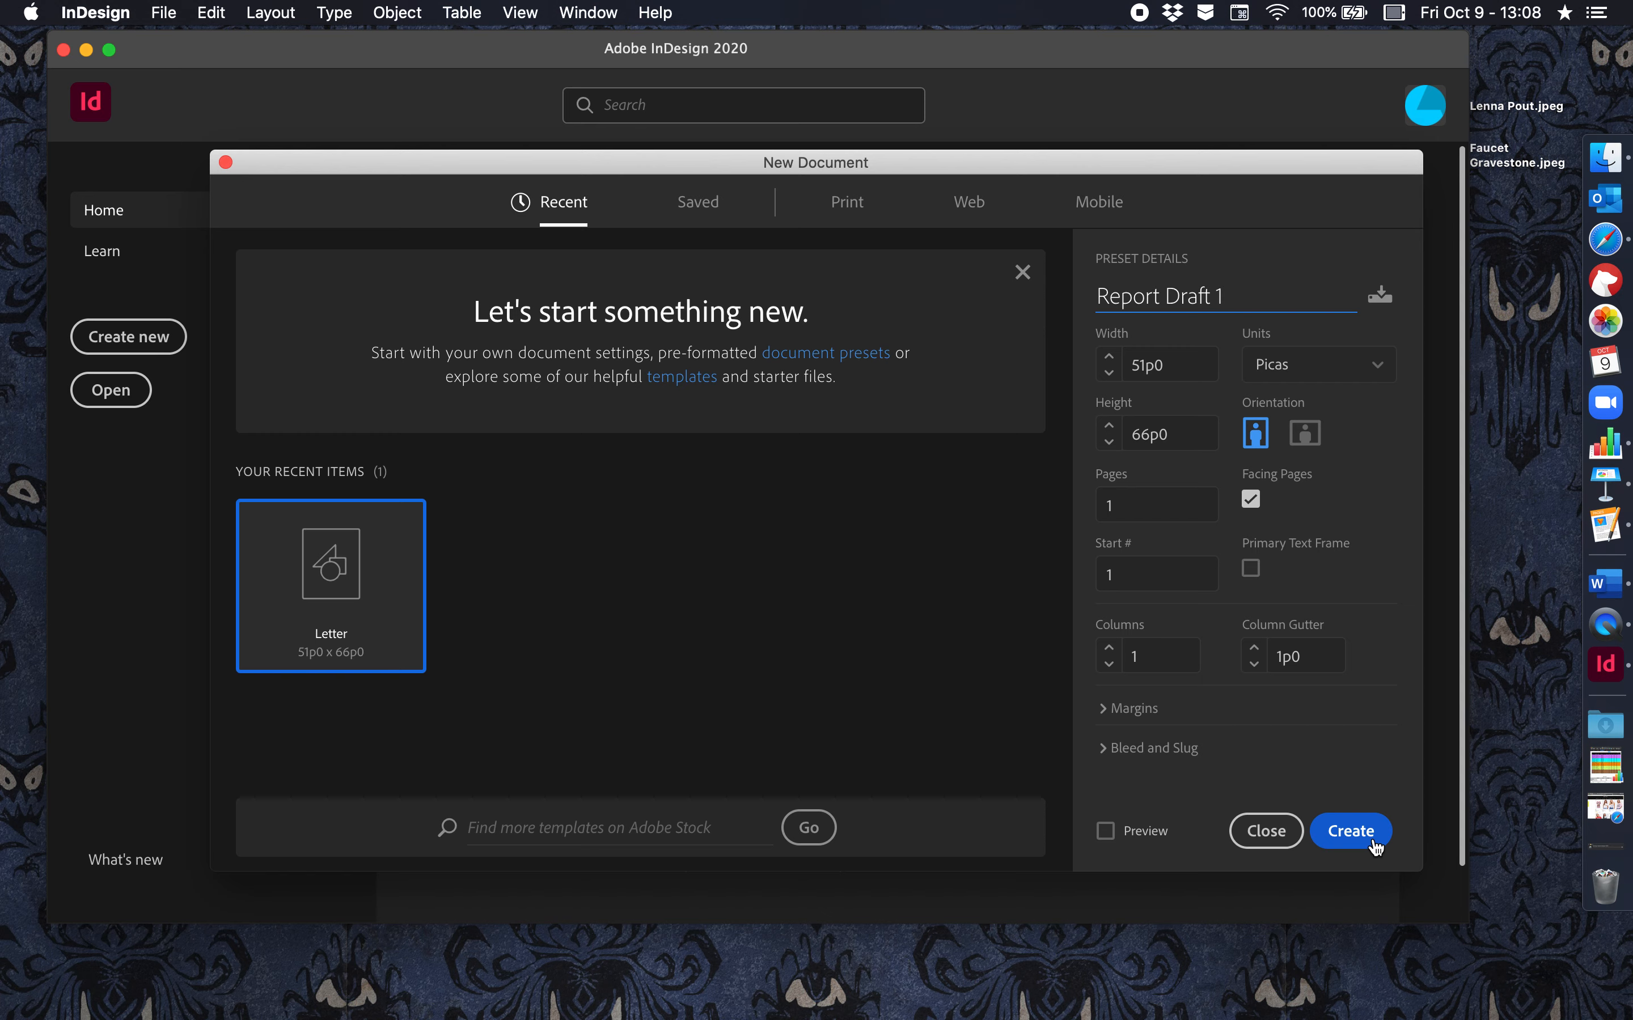
Step: Create the one-page Letter document "Report Draft 1" with facing pages, and dismiss the welcome tour and its tip
{"action": "left_click", "coordinate": [1353, 832]}
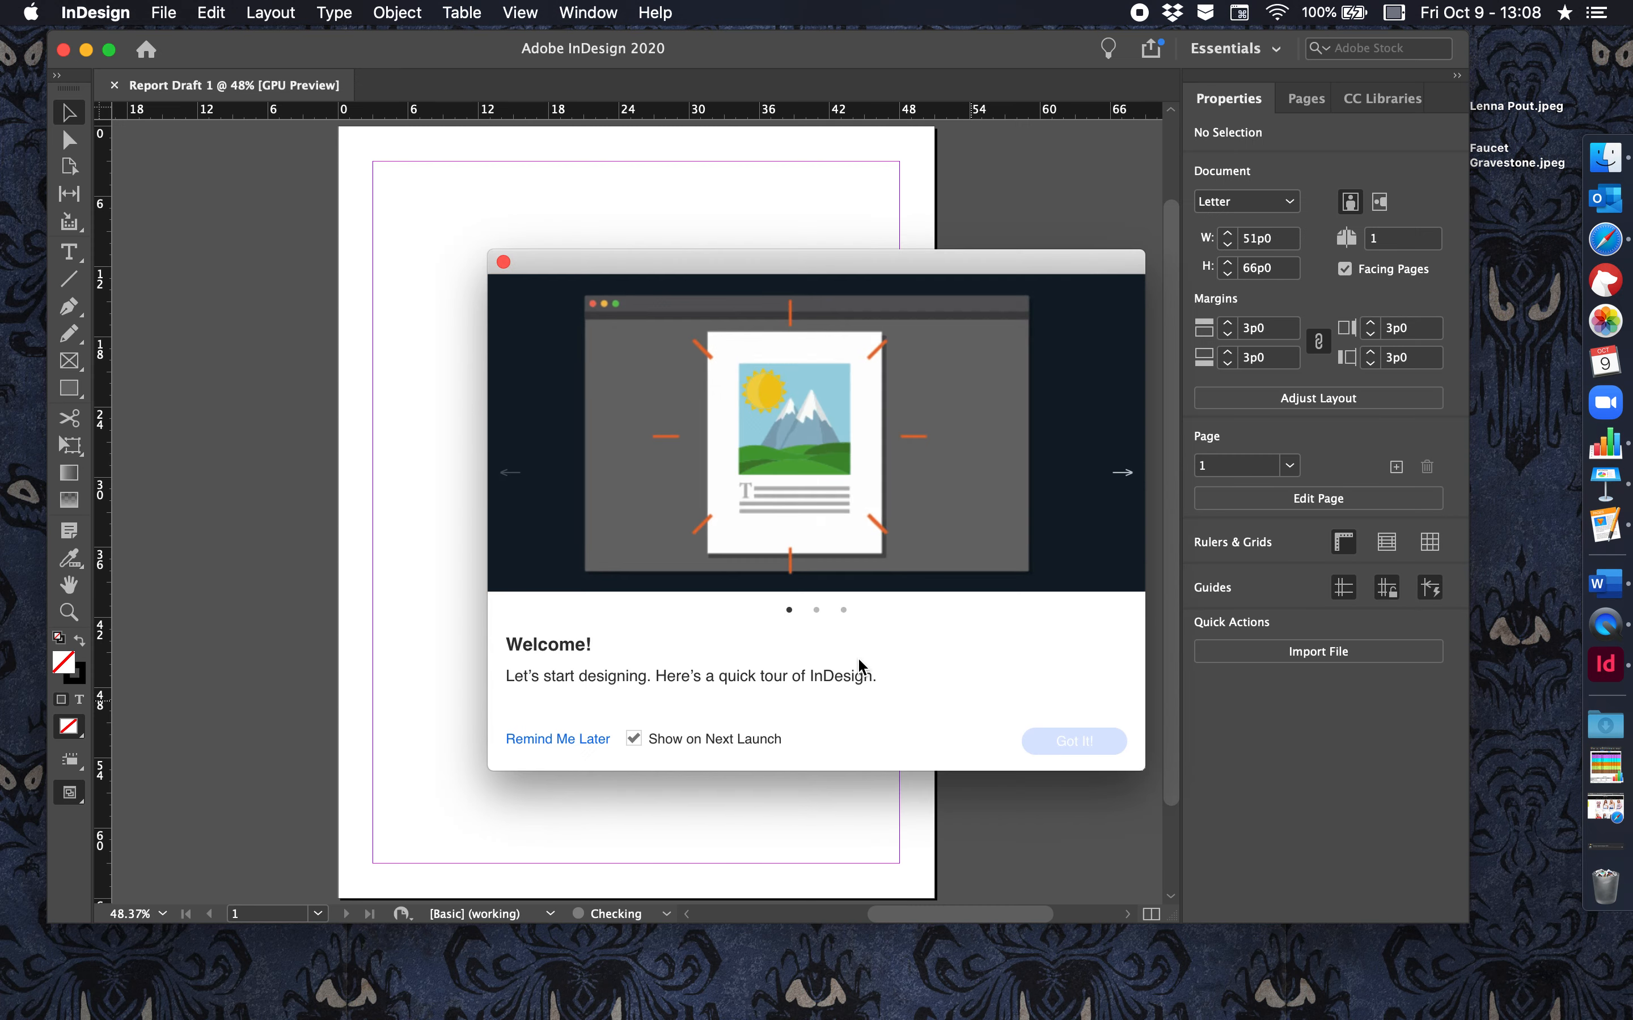
{"action": "left_click", "coordinate": [504, 262]}
{"action": "left_click", "coordinate": [727, 223]}
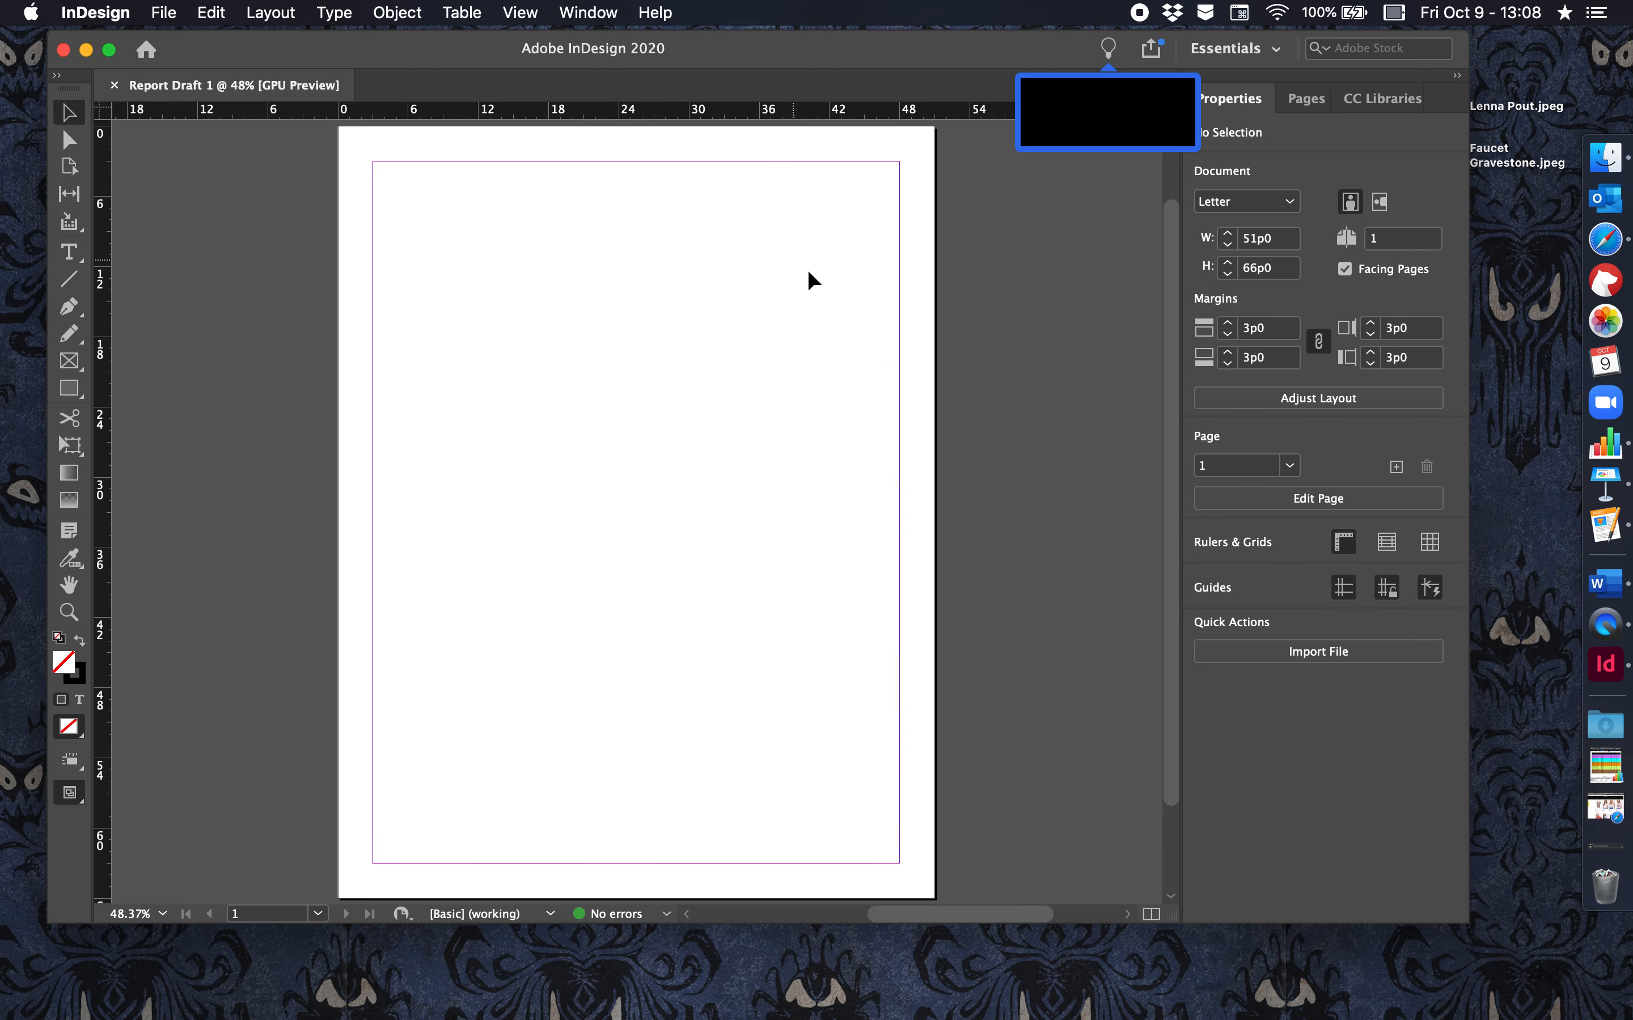
{"action": "left_click", "coordinate": [1108, 48]}
{"action": "left_click", "coordinate": [1108, 49]}
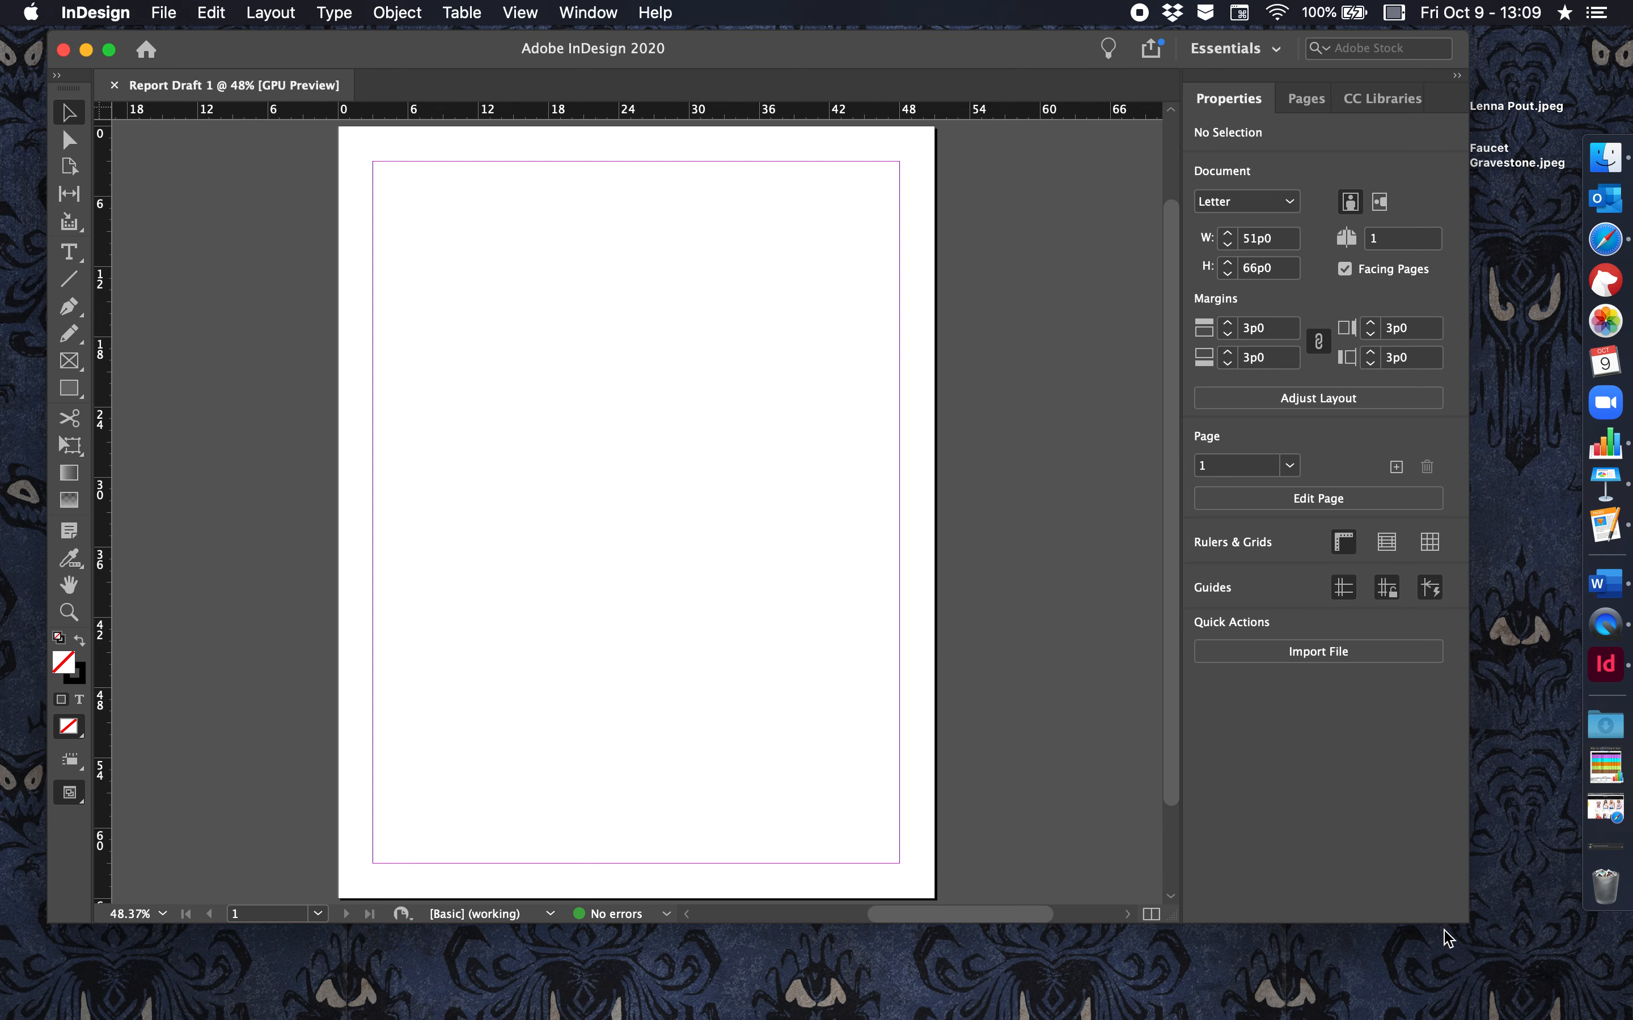
Step: Enlarge the application window to give the document page more room
{"action": "left_click_drag", "start_coordinate": [1468, 922], "coordinate": [1488, 1016]}
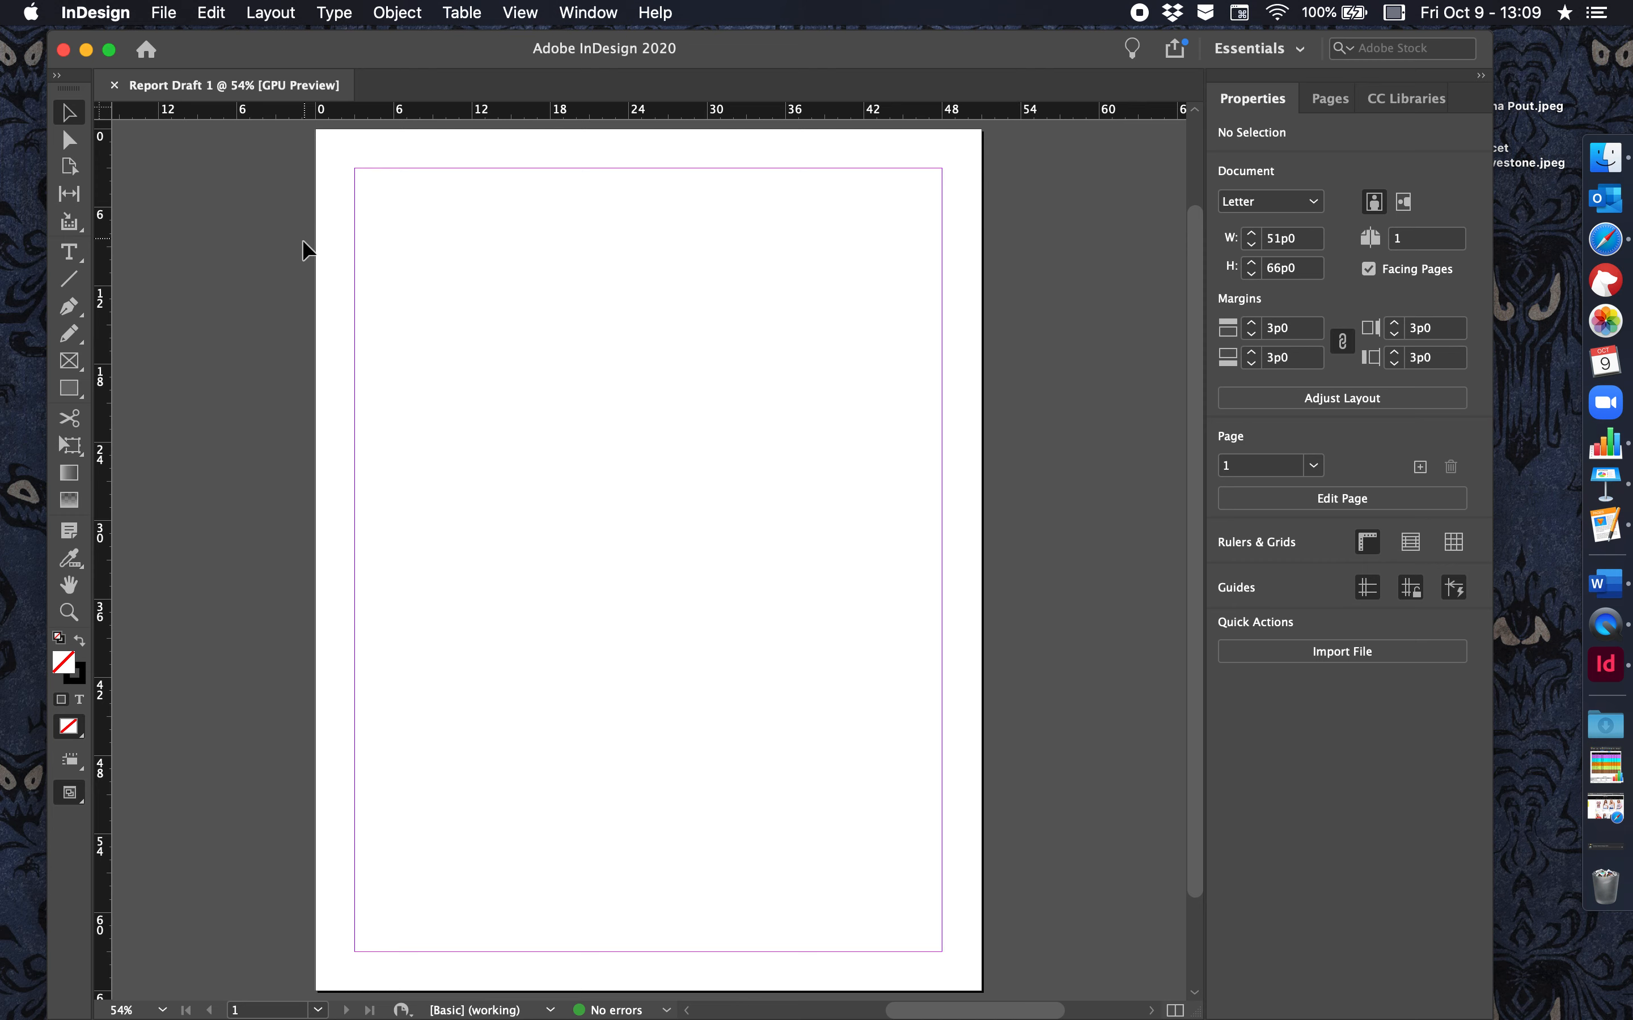
{"action": "scroll", "coordinate": [390, 202], "scroll_direction": "up", "scroll_amount": 3}
{"action": "scroll", "coordinate": [384, 134], "scroll_direction": "down", "scroll_amount": 6}
{"action": "scroll", "coordinate": [383, 128], "scroll_direction": "up", "scroll_amount": 3}
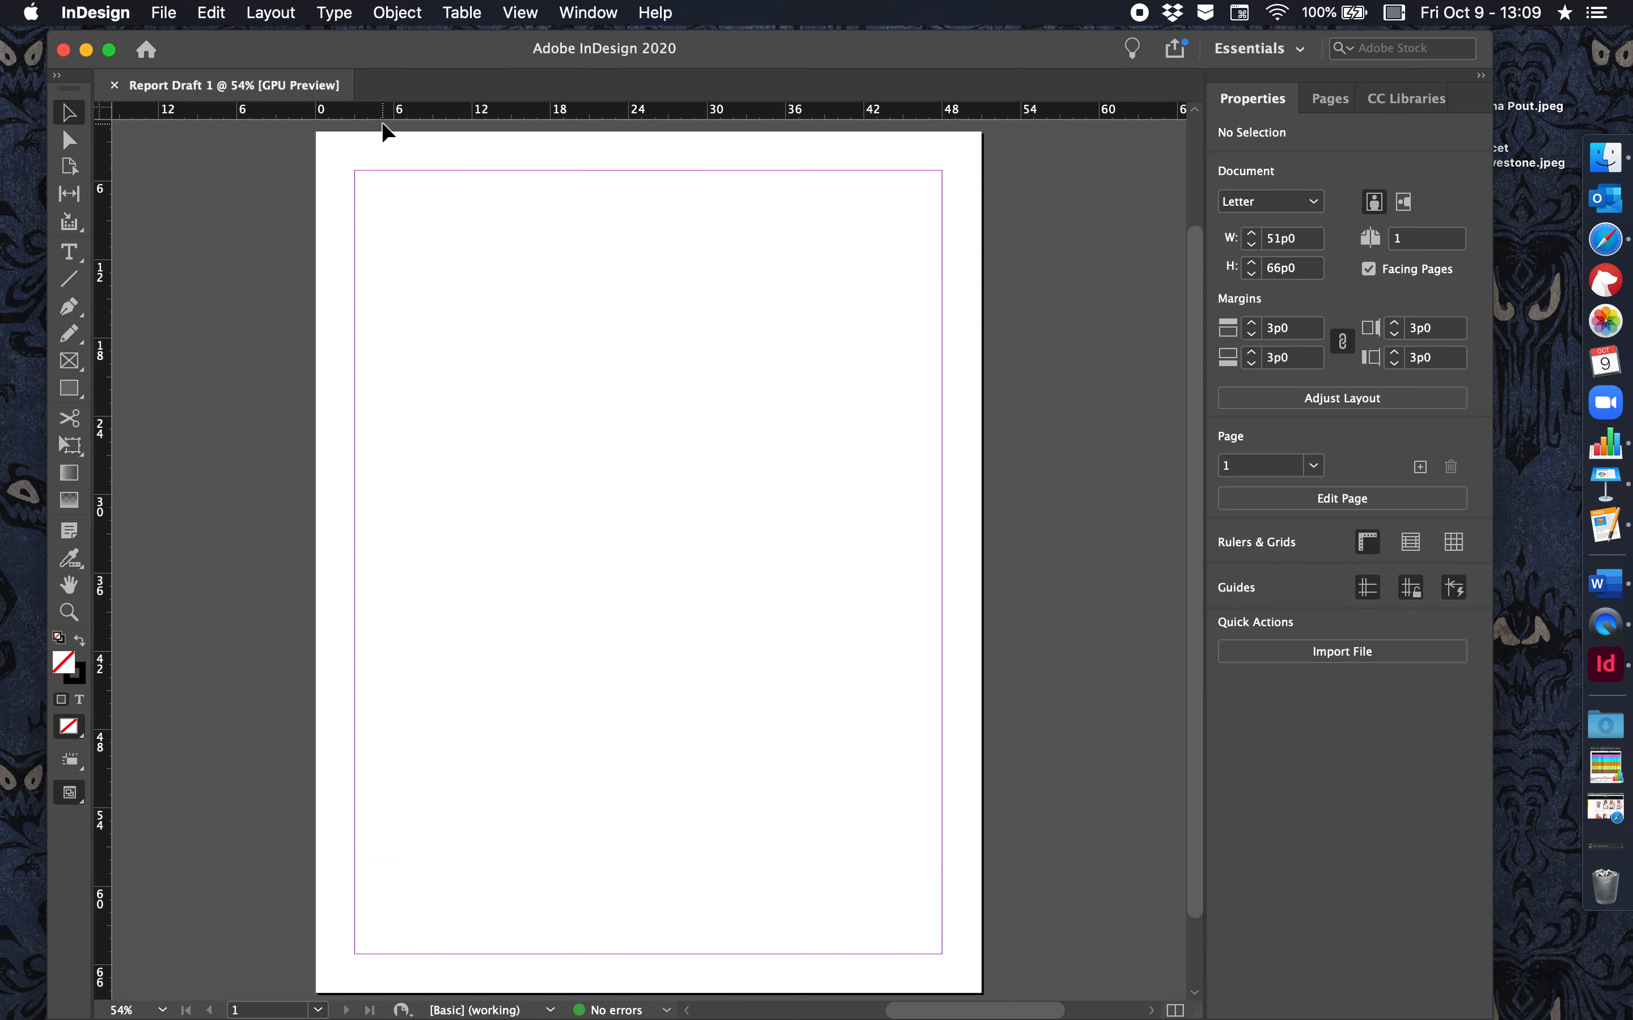
Step: Show the Paragraph Styles and Character Styles panels, dock them with the Properties panel group, and collapse the dock to labelled icons
{"action": "left_click", "coordinate": [520, 7]}
{"action": "mouse_move", "coordinate": [572, 15]}
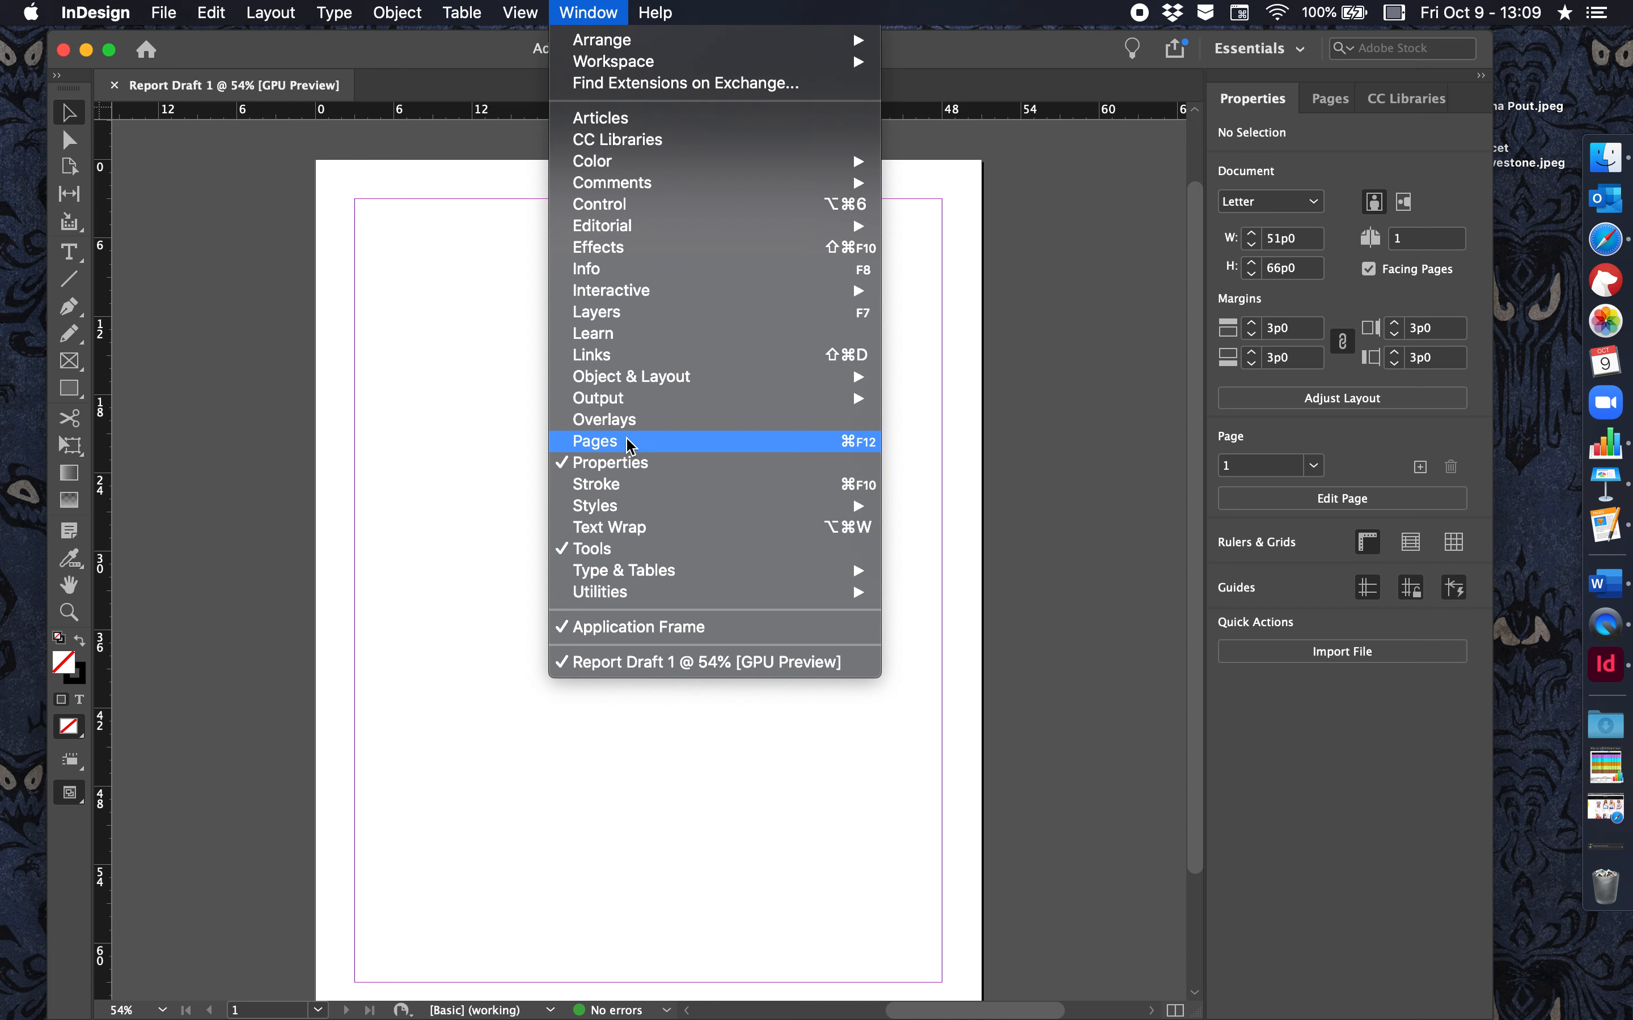
{"action": "mouse_move", "coordinate": [651, 510]}
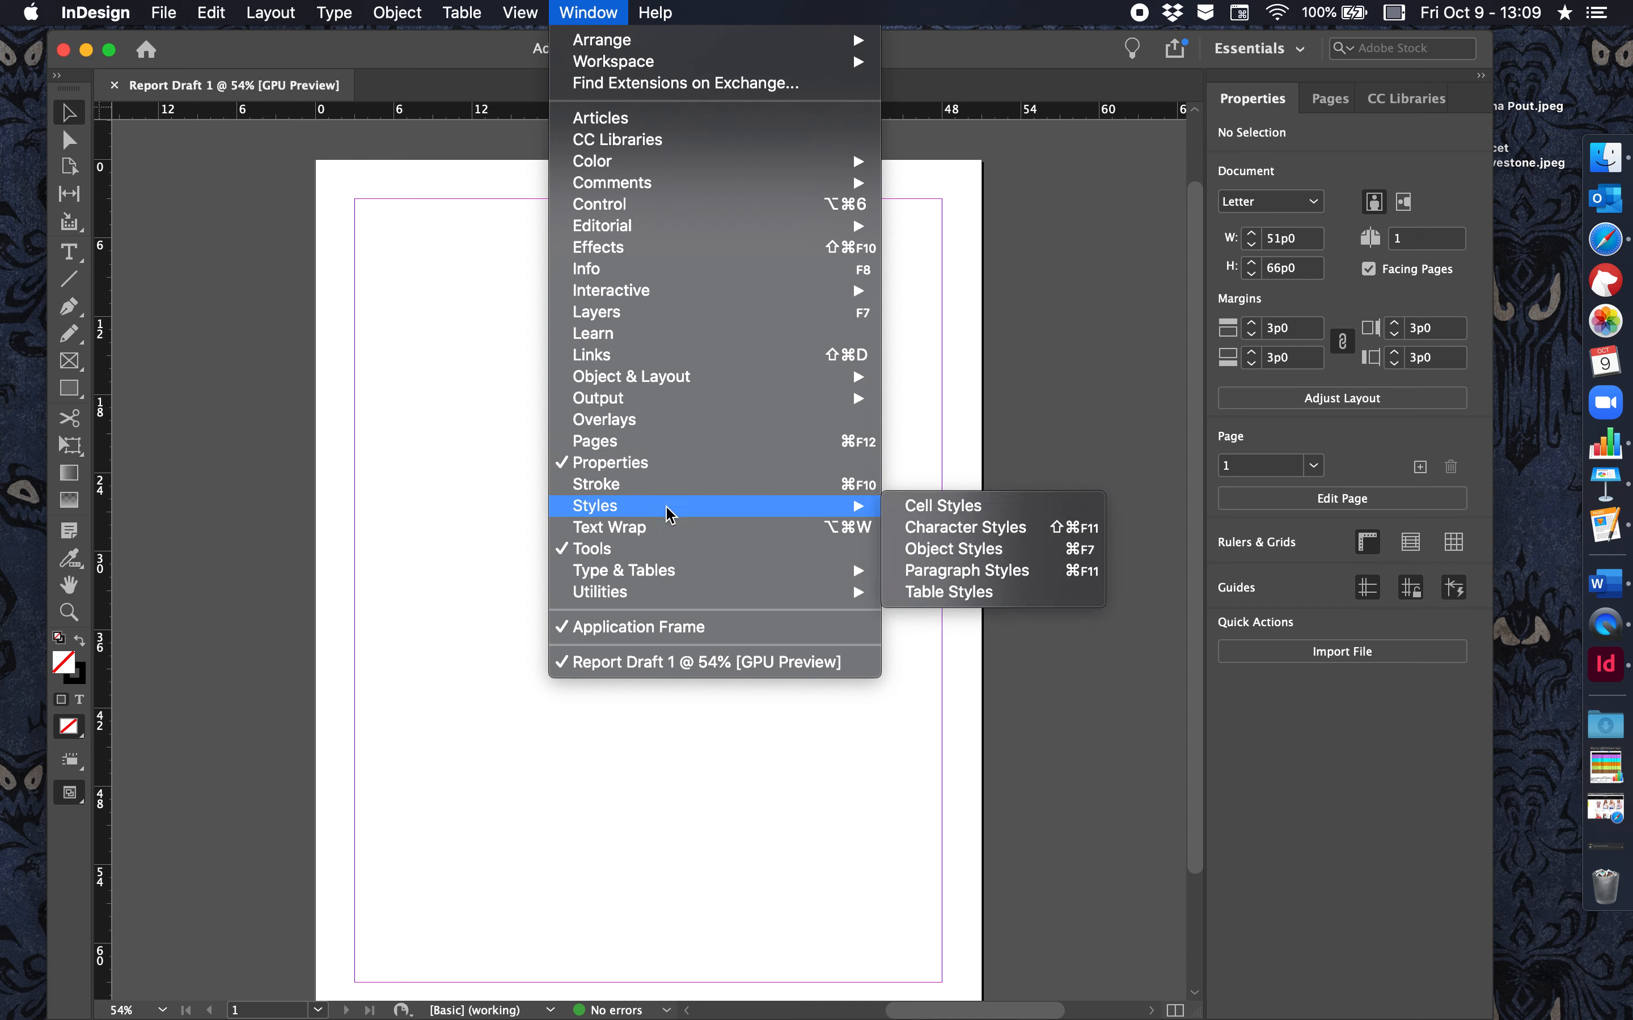
{"action": "left_click", "coordinate": [969, 574]}
{"action": "left_click_drag", "start_coordinate": [816, 452], "coordinate": [1313, 107]}
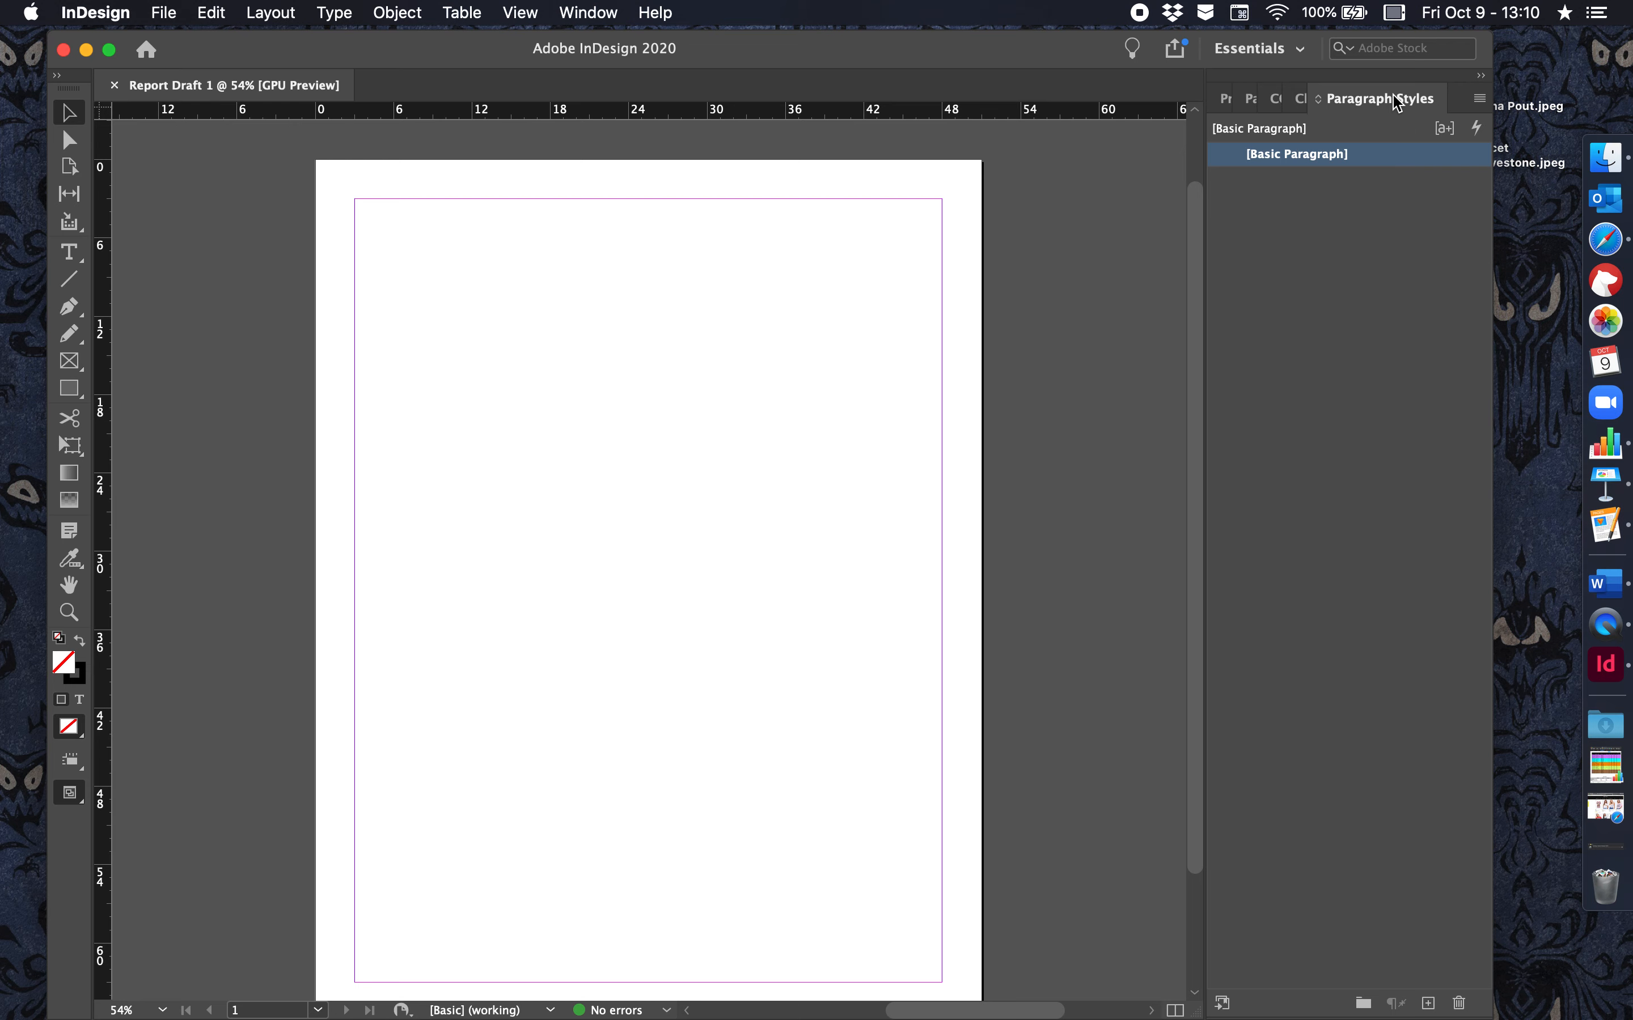
{"action": "left_click", "coordinate": [1482, 100]}
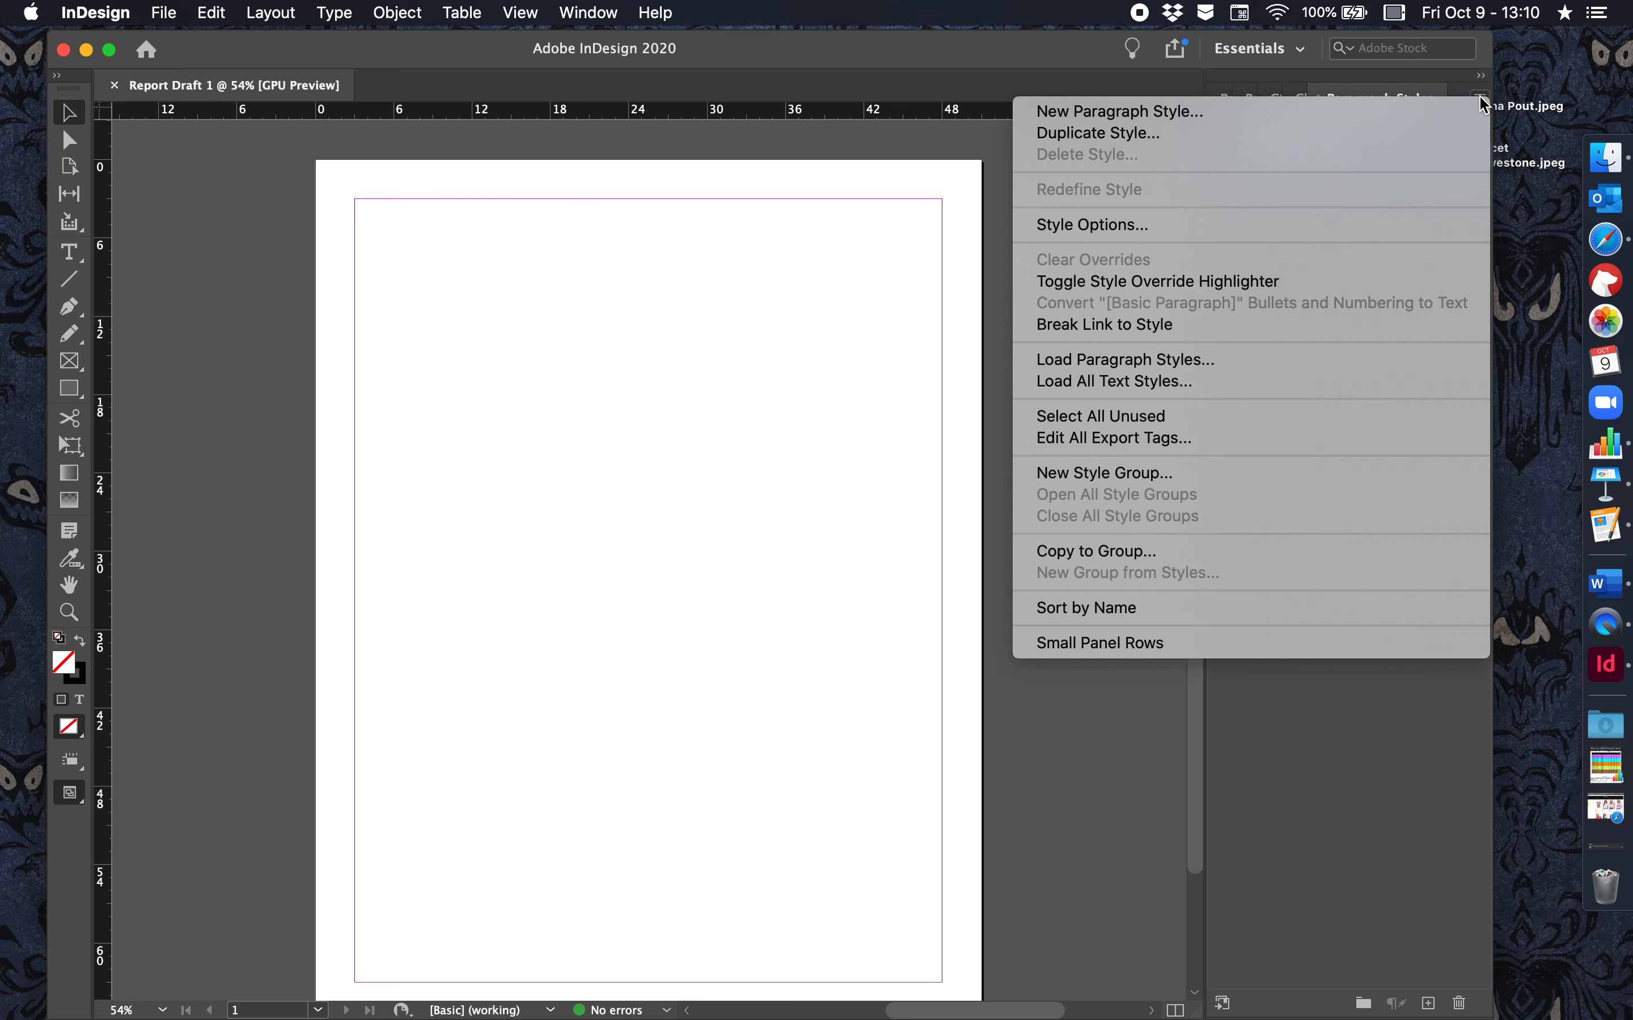
{"action": "left_click", "coordinate": [1484, 76]}
{"action": "left_click", "coordinate": [1484, 77]}
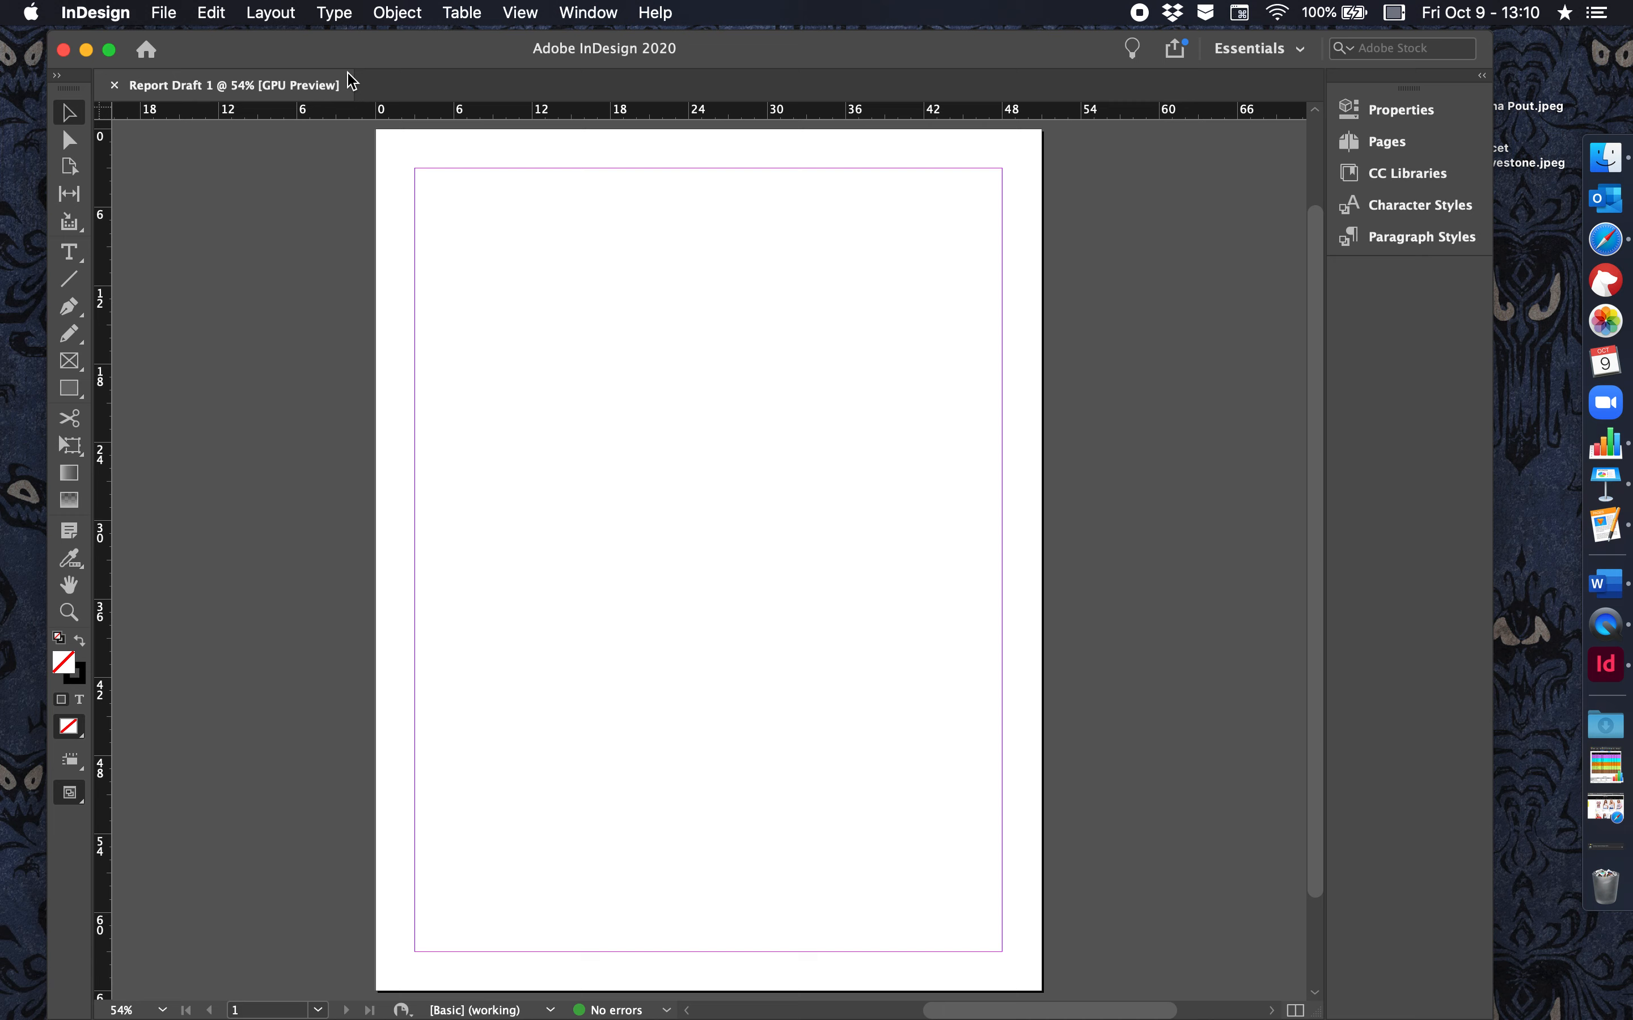
Step: Show the Object Styles and Text Wrap panels and dock each below the collapsed Paragraph Styles entry
{"action": "left_click", "coordinate": [462, 12]}
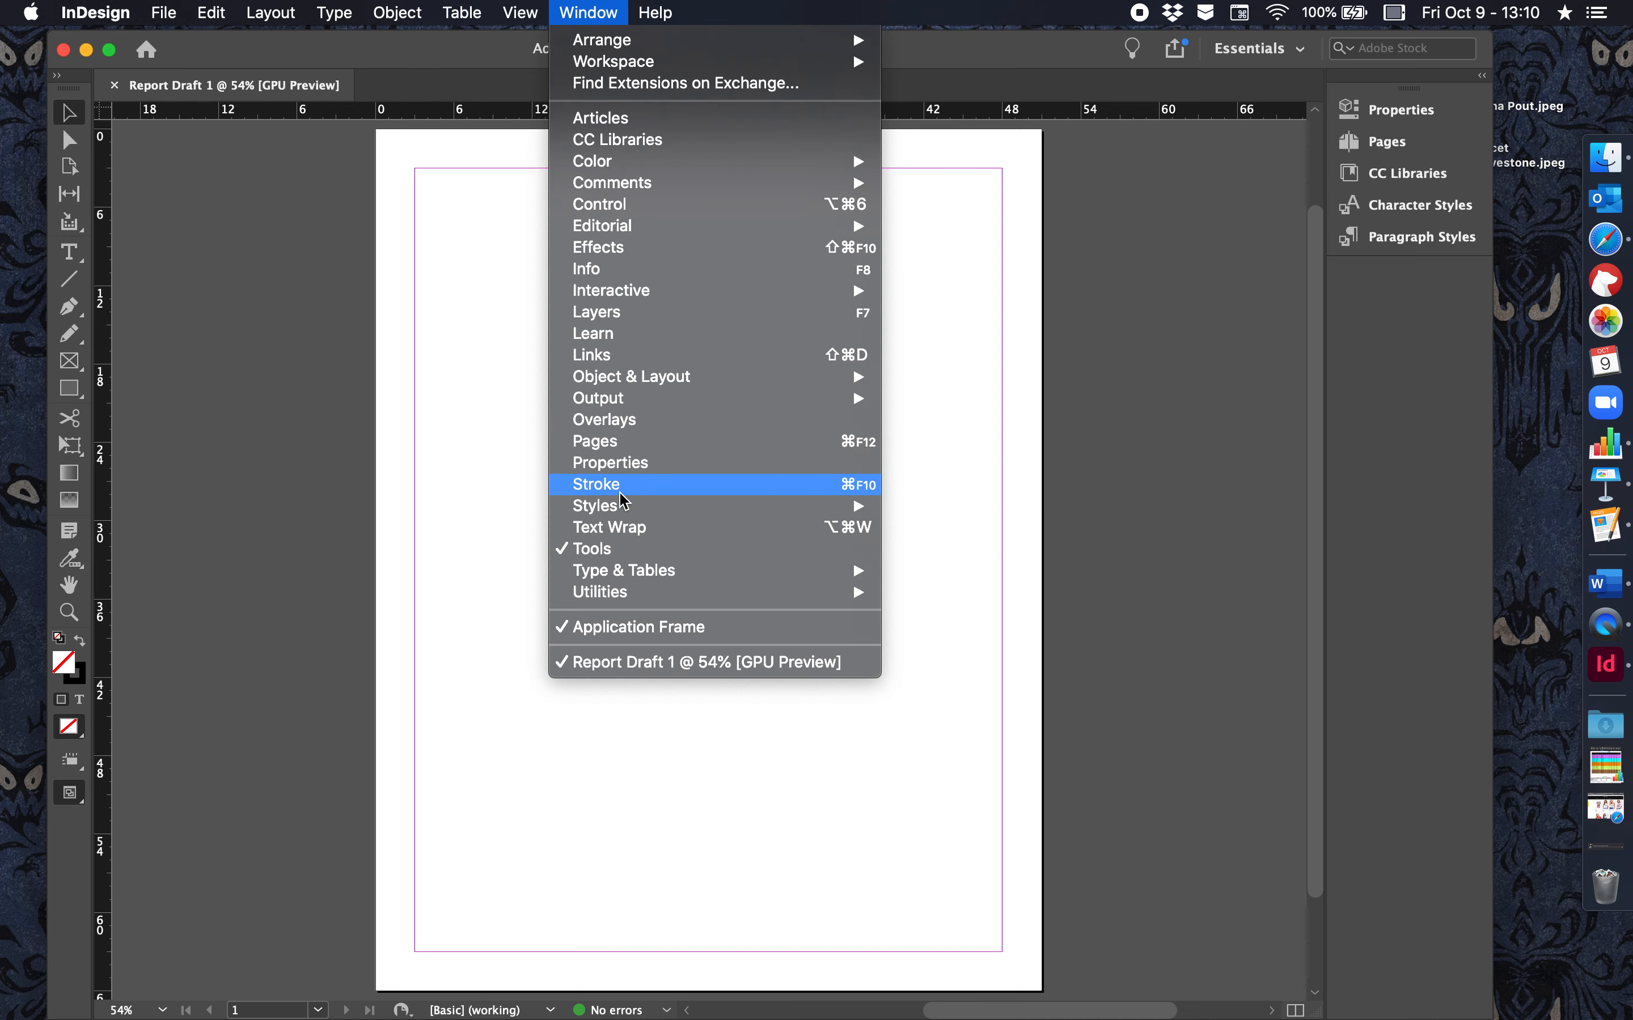
{"action": "mouse_move", "coordinate": [626, 514]}
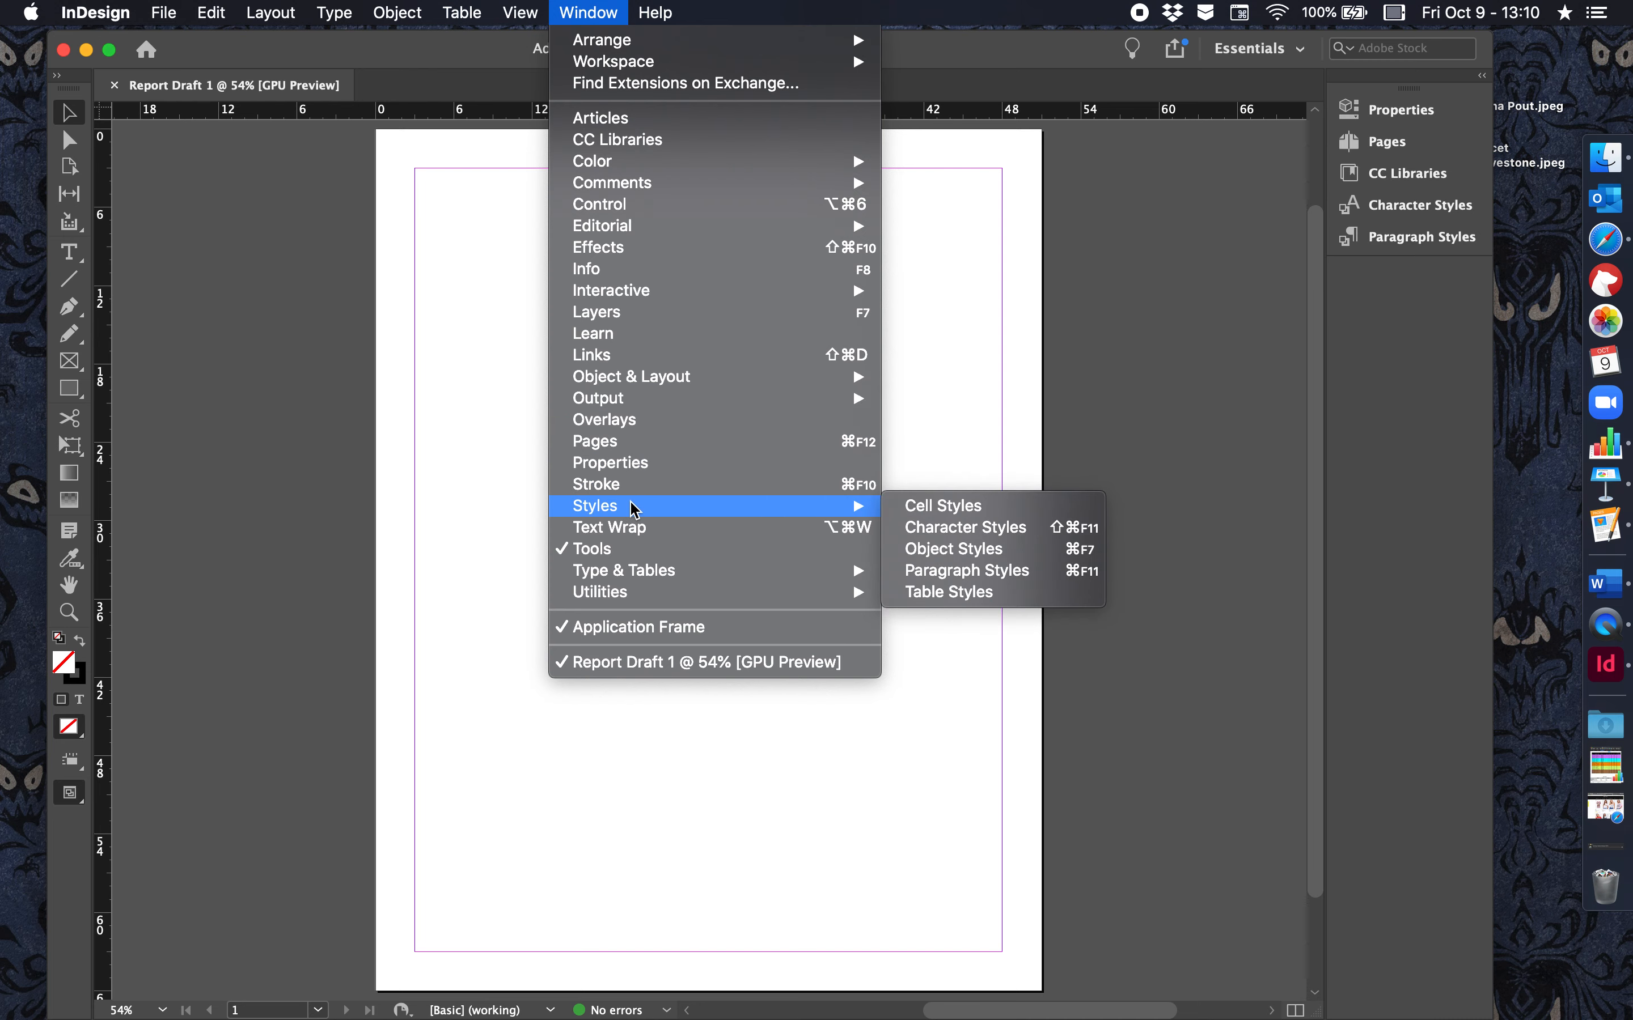
{"action": "left_click", "coordinate": [938, 549]}
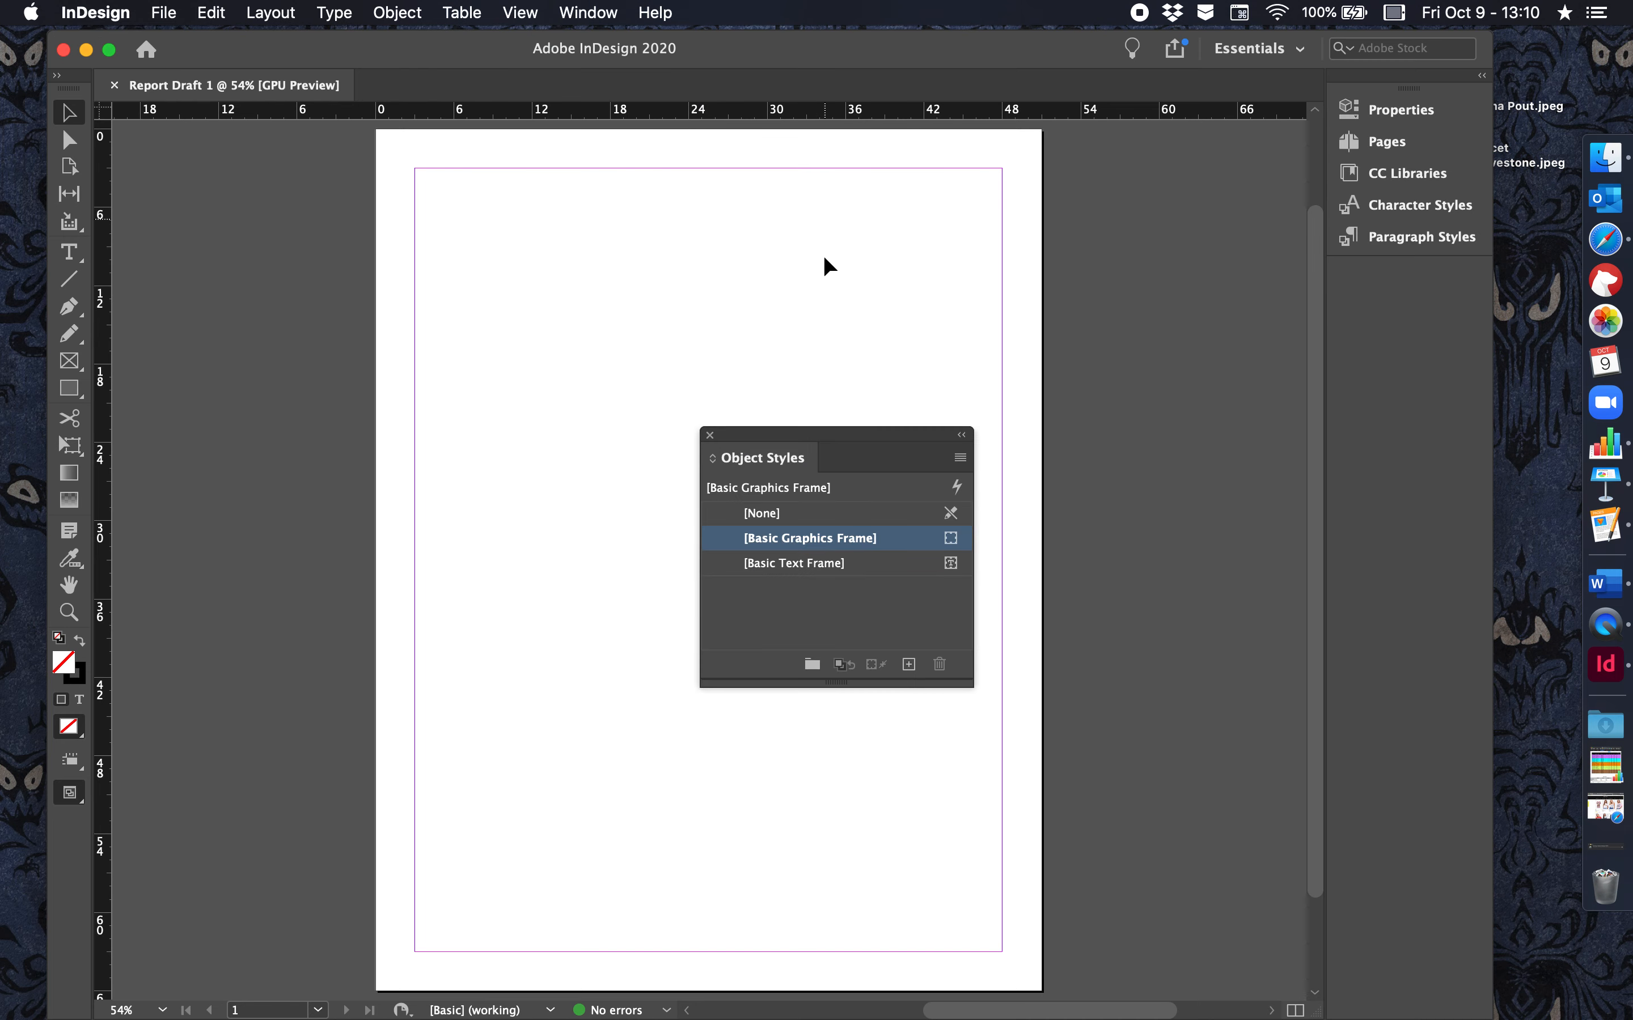
{"action": "left_click_drag", "start_coordinate": [812, 440], "coordinate": [1410, 273]}
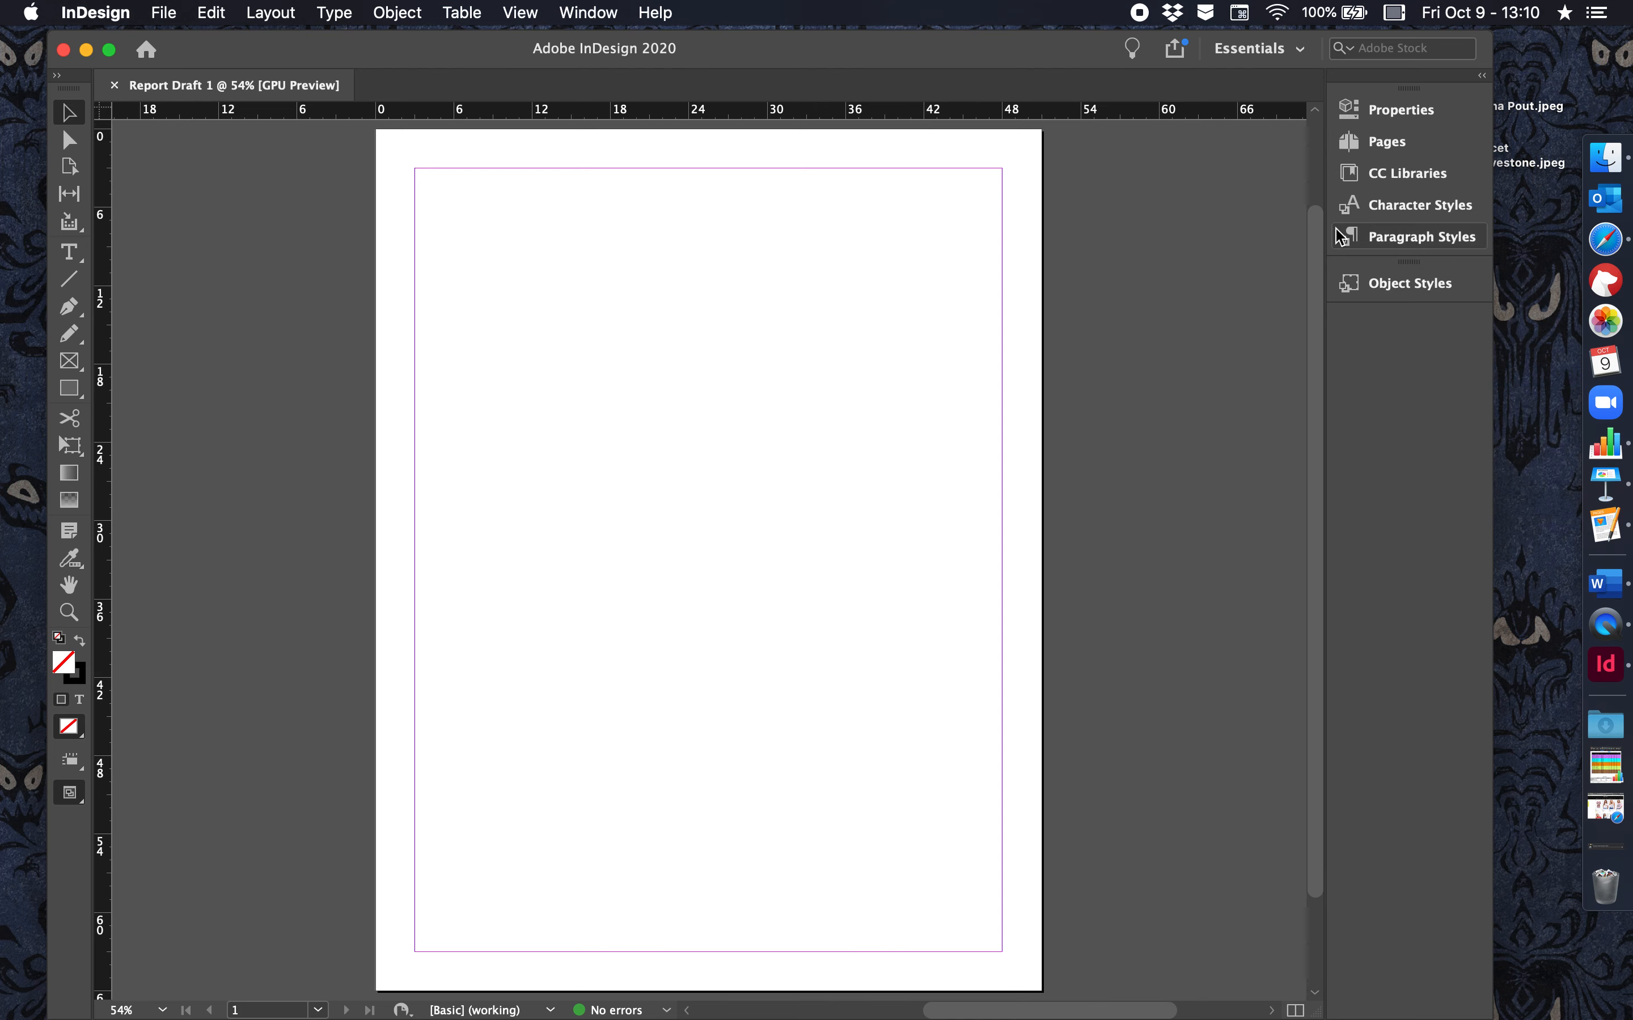
{"action": "left_click", "coordinate": [570, 11]}
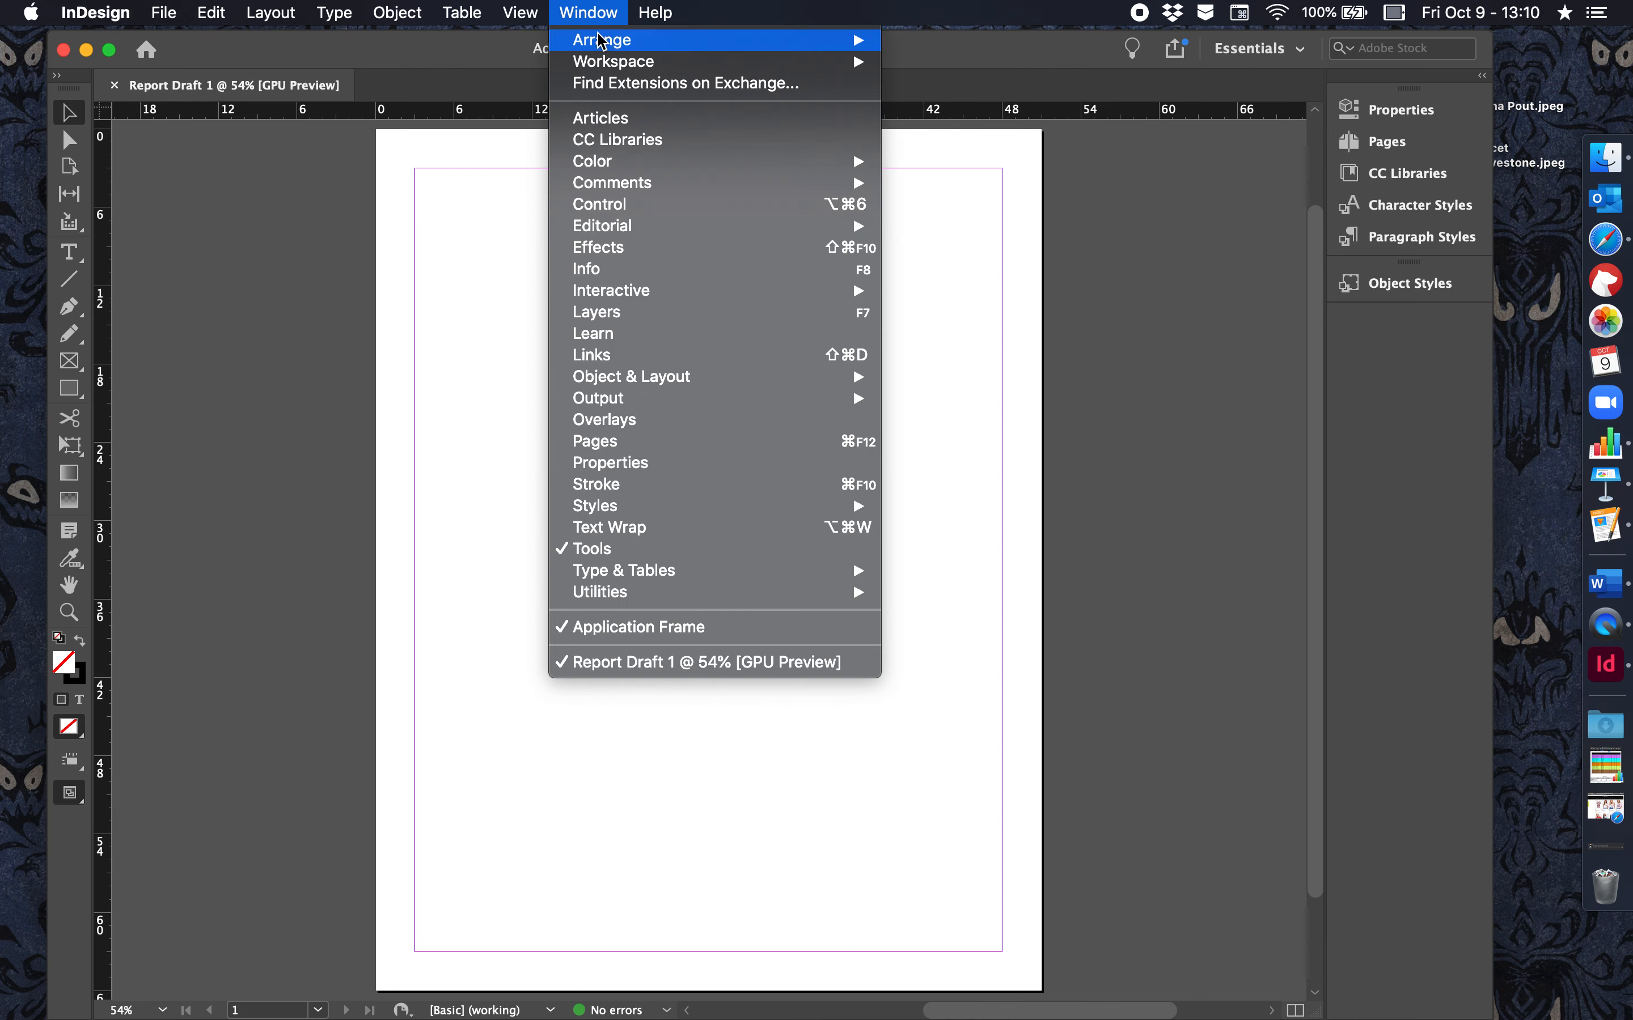
{"action": "left_click", "coordinate": [603, 533]}
{"action": "left_click_drag", "start_coordinate": [810, 391], "coordinate": [1345, 339]}
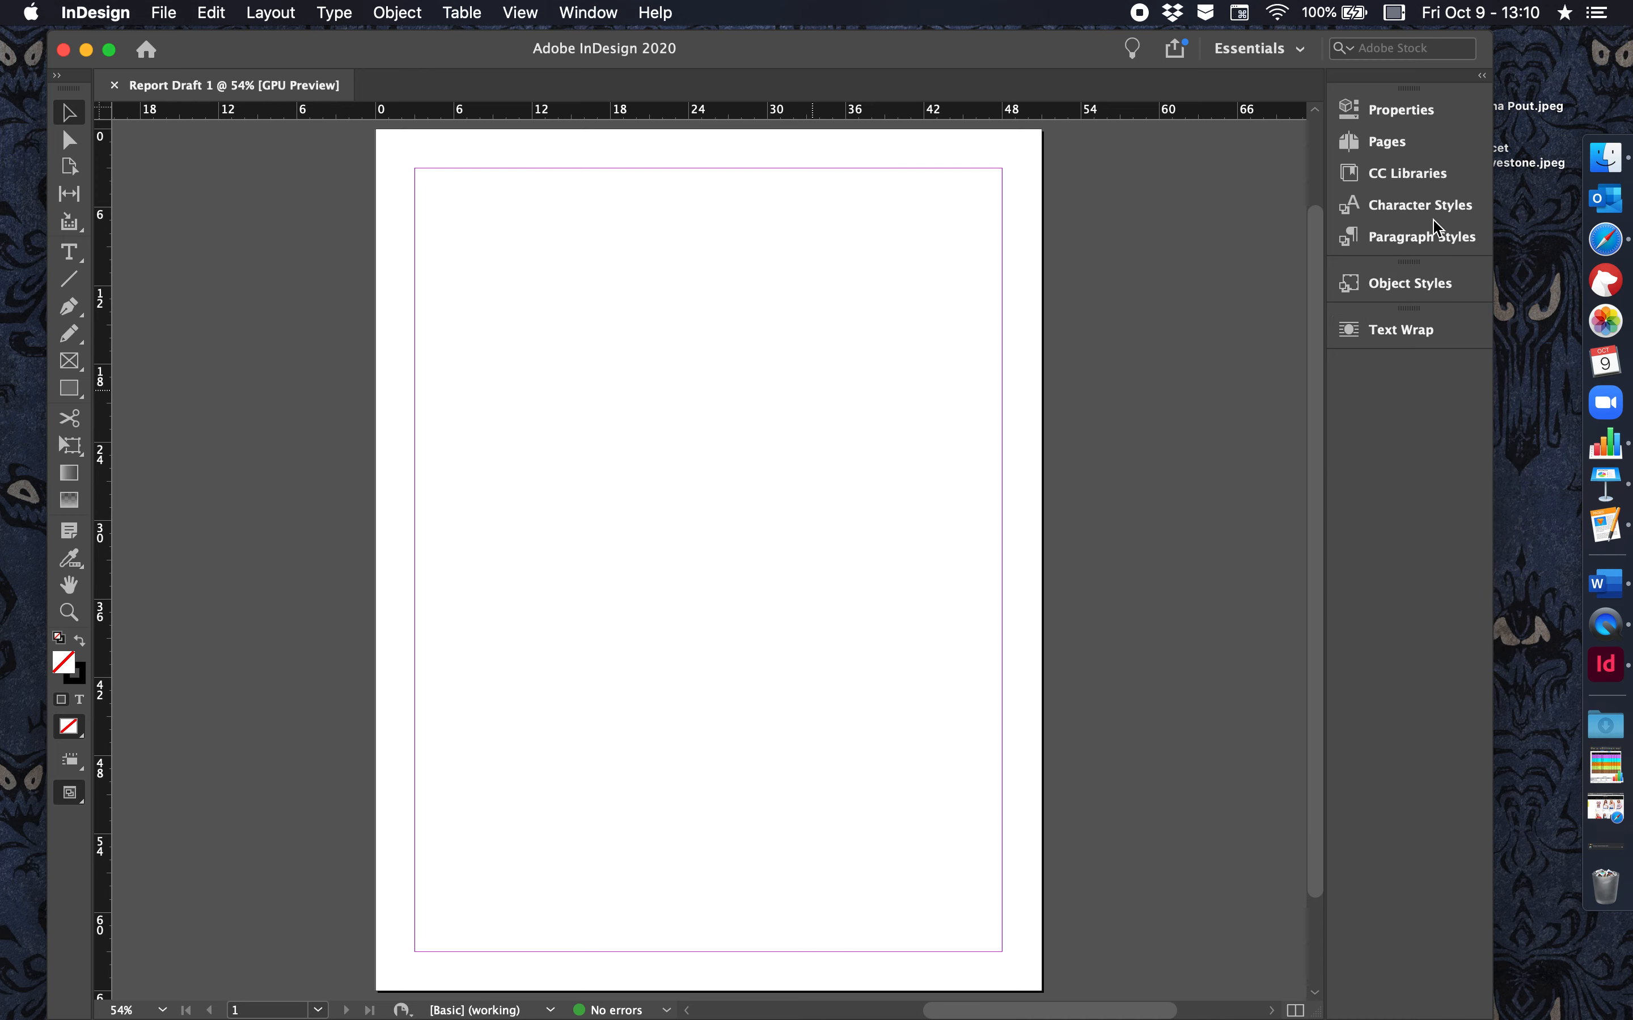
{"action": "left_click", "coordinate": [589, 12]}
{"action": "mouse_move", "coordinate": [533, 11]}
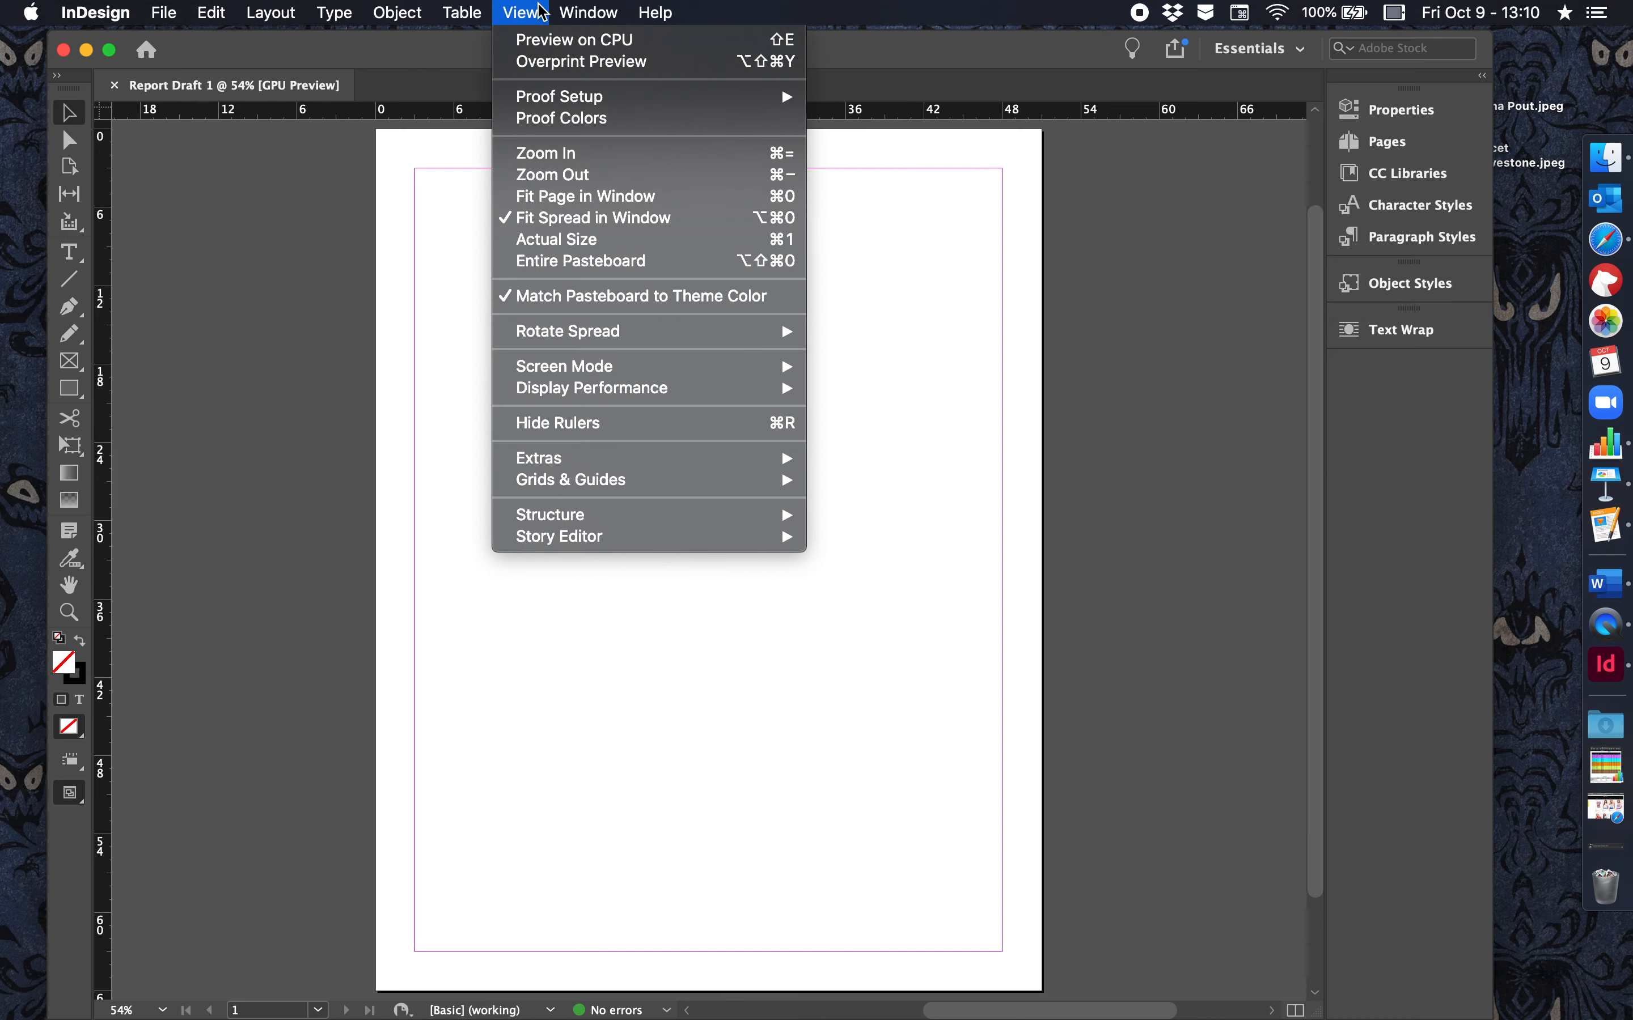
{"action": "mouse_move", "coordinate": [589, 12]}
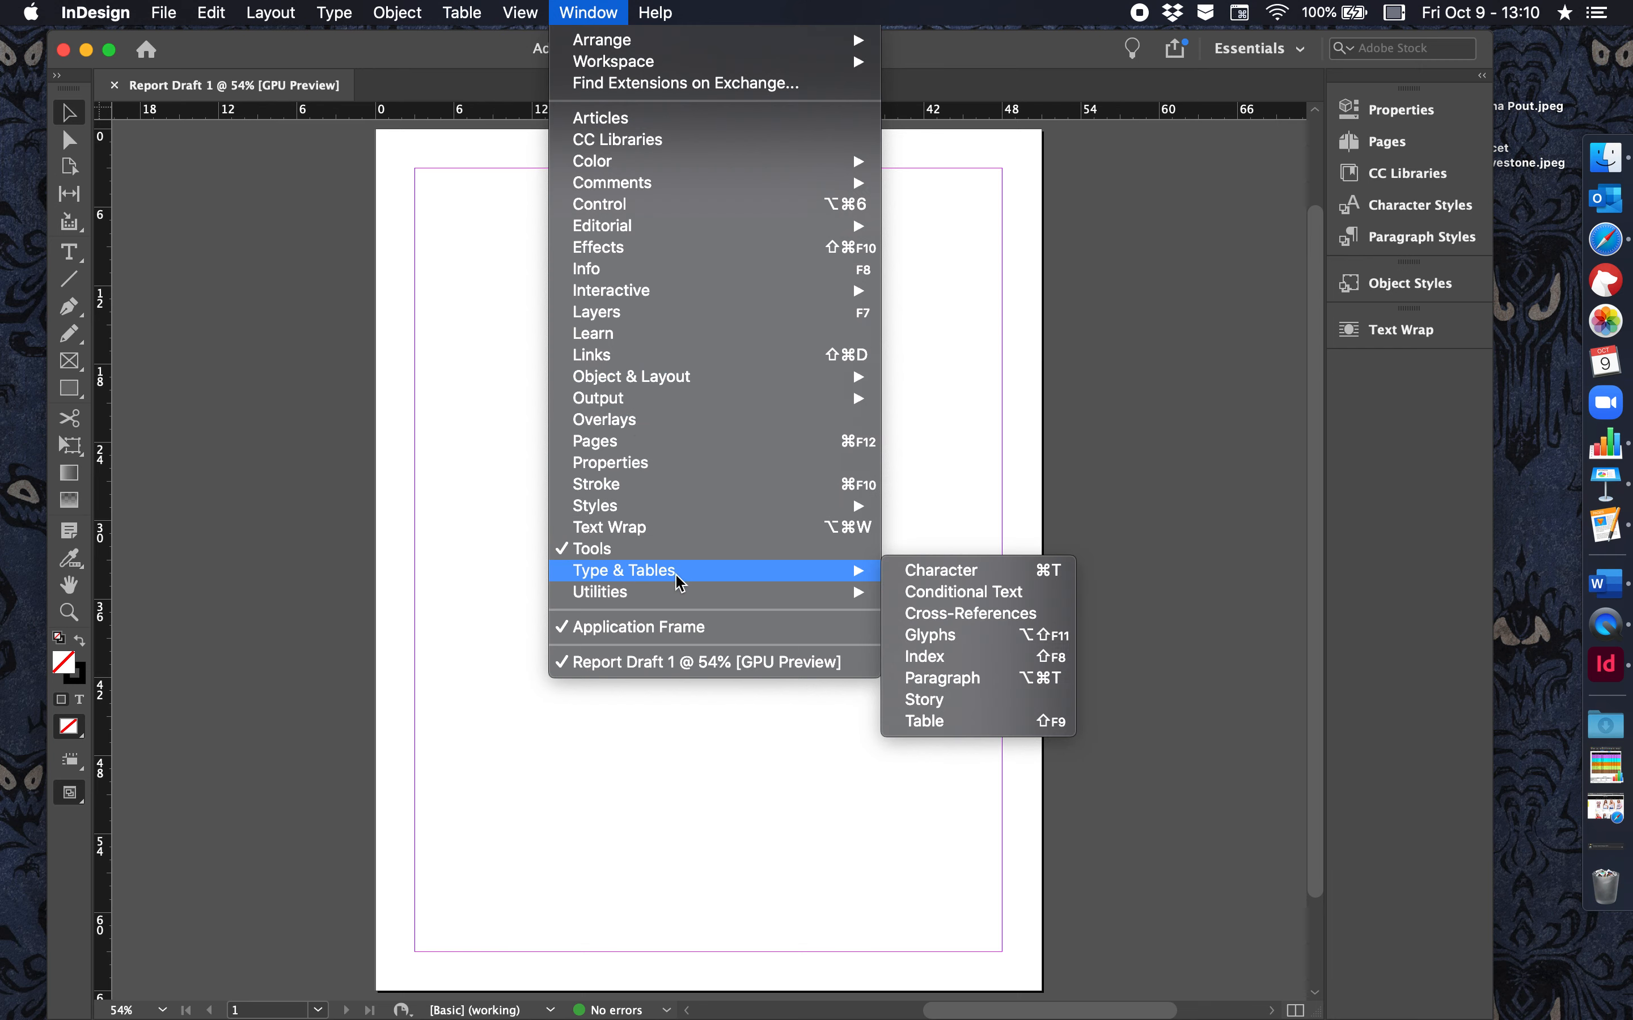
{"action": "left_click", "coordinate": [760, 807]}
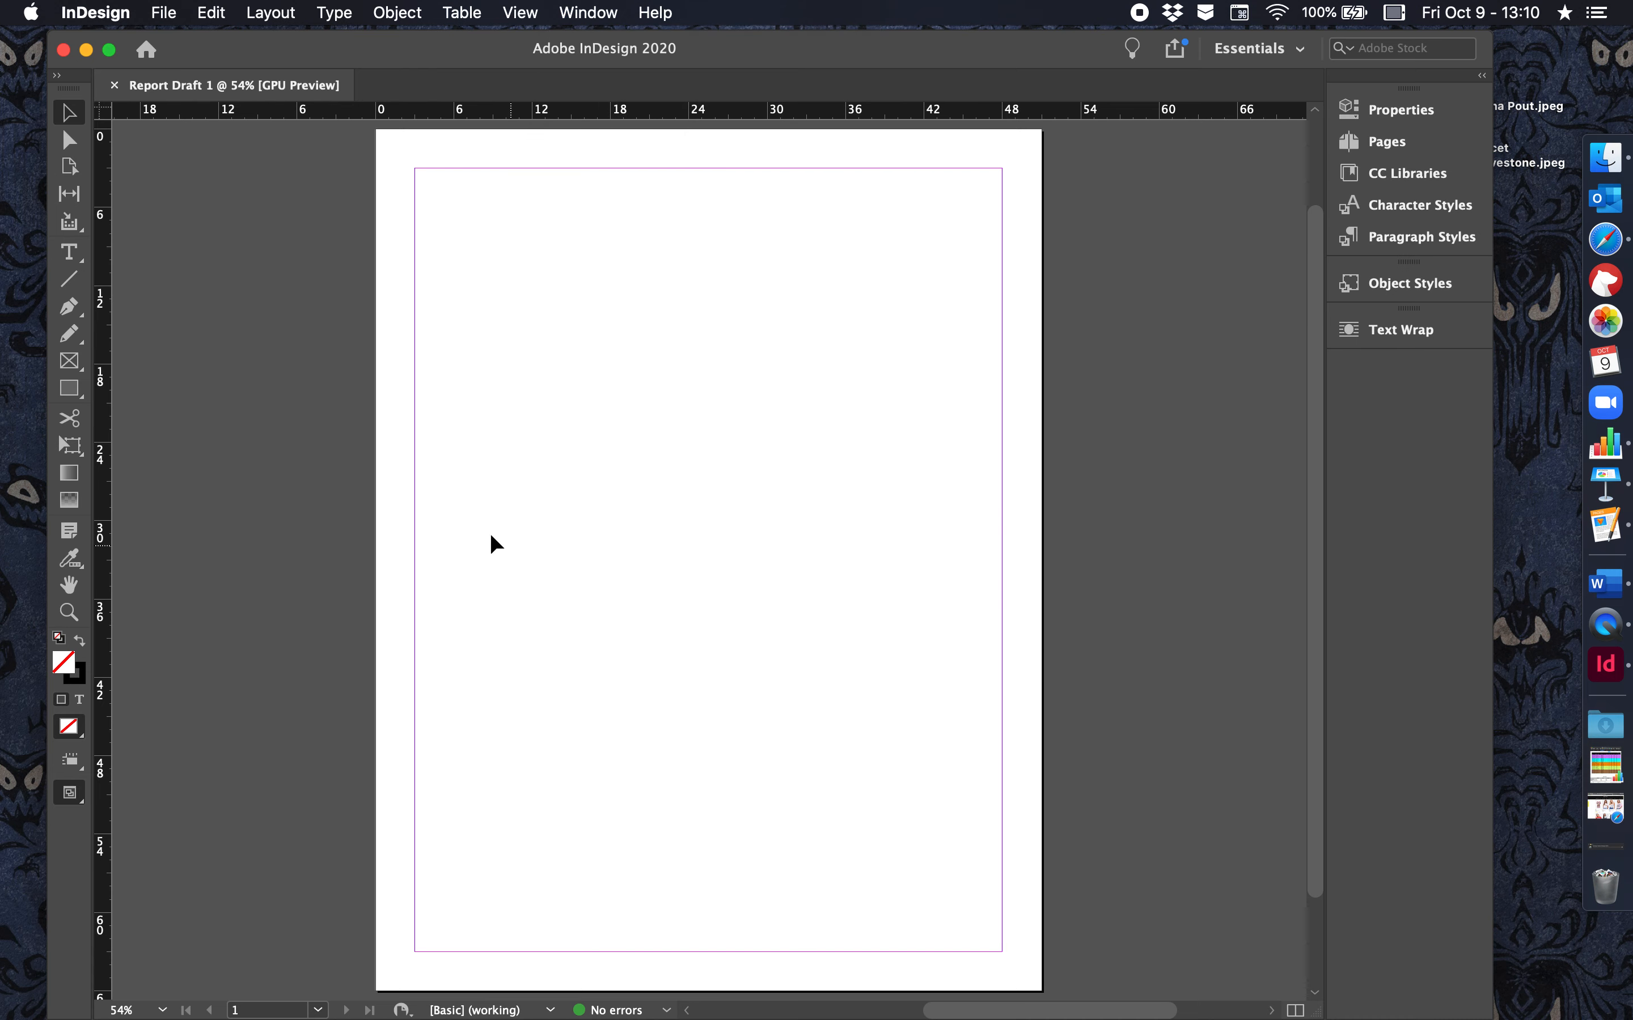
{"action": "scroll", "coordinate": [513, 465], "scroll_direction": "down", "scroll_amount": 2}
{"action": "scroll", "coordinate": [517, 472], "scroll_direction": "up", "scroll_amount": 3}
{"action": "scroll", "coordinate": [518, 481], "scroll_direction": "down", "scroll_amount": 3}
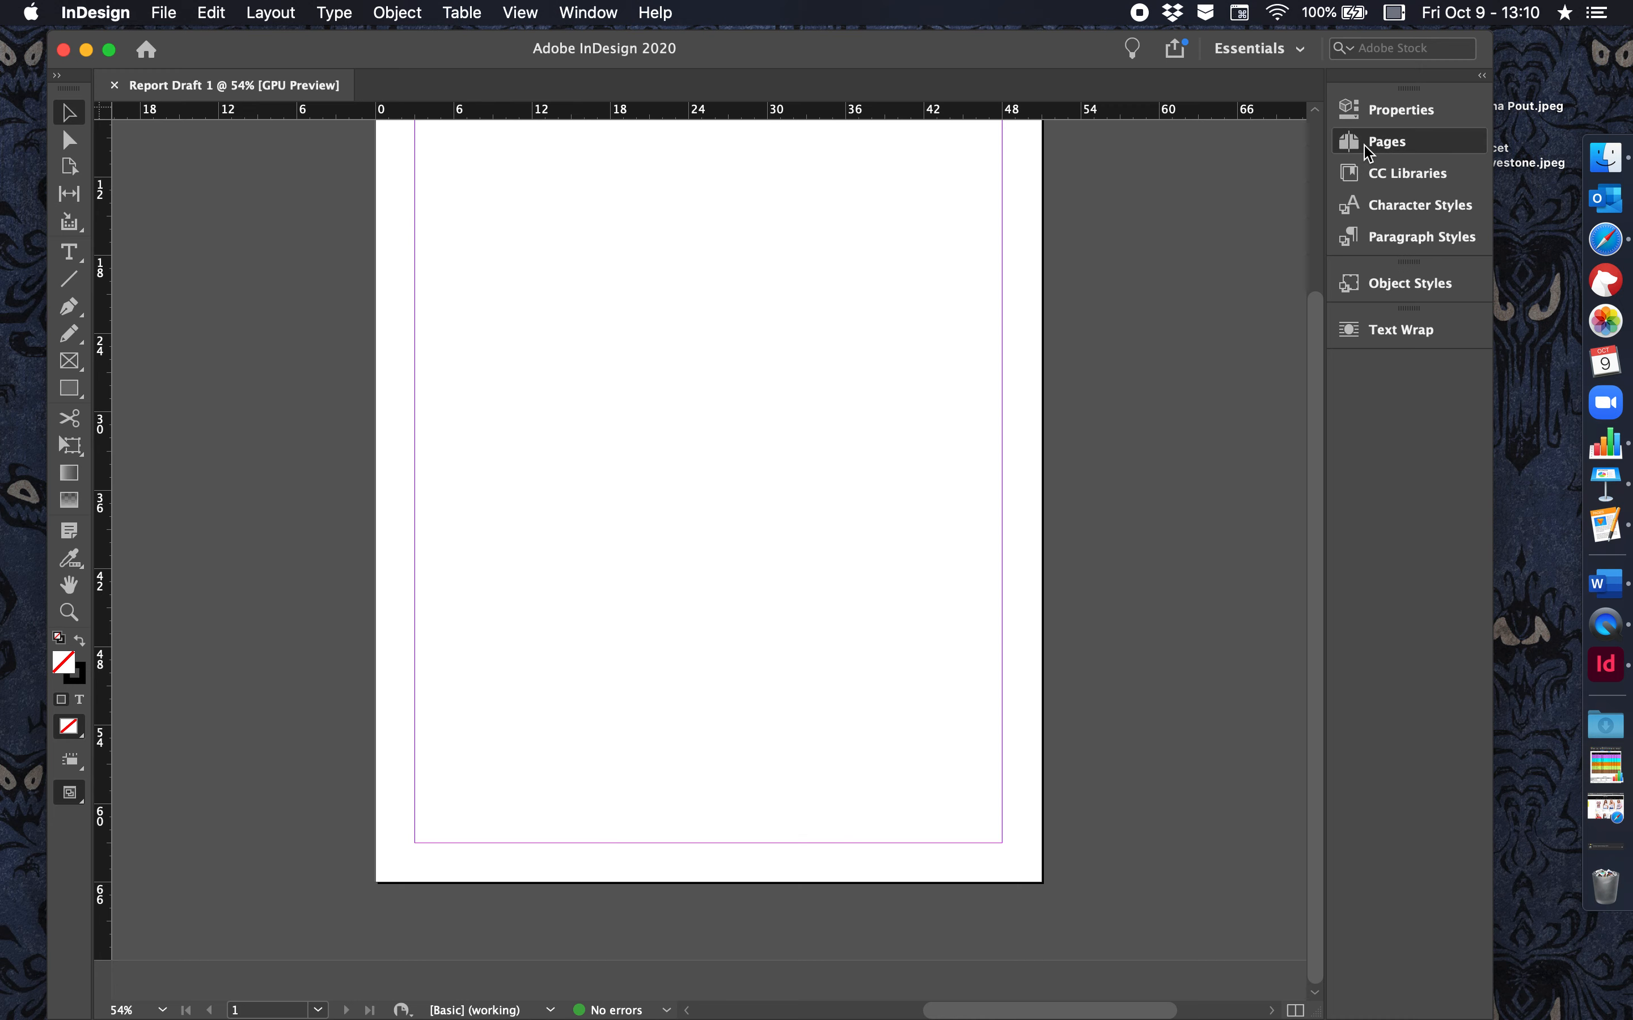
Step: Add five two-page spreads after page 1 to reach 11 pages, and apply the [None] master to page 1
{"action": "left_click", "coordinate": [1379, 142]}
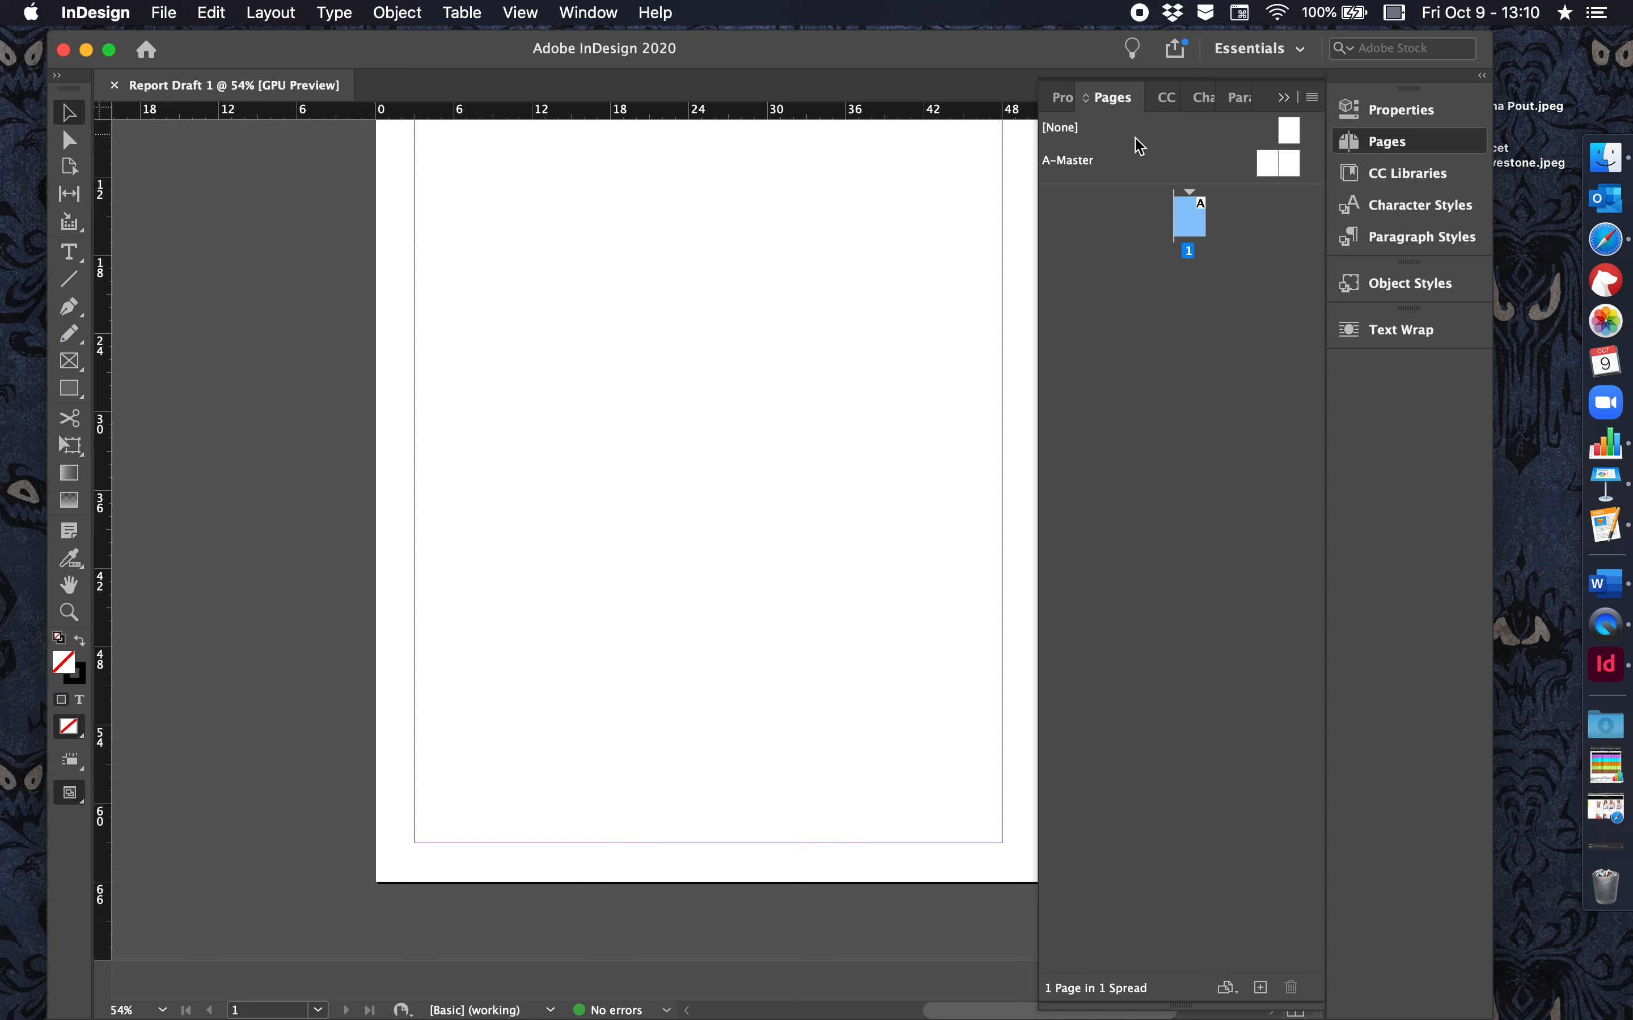
{"action": "left_click_drag", "start_coordinate": [1288, 129], "coordinate": [1203, 266]}
{"action": "left_click_drag", "start_coordinate": [1288, 159], "coordinate": [1203, 299]}
{"action": "left_click_drag", "start_coordinate": [1285, 162], "coordinate": [1203, 349]}
{"action": "left_click_drag", "start_coordinate": [1285, 161], "coordinate": [1192, 457]}
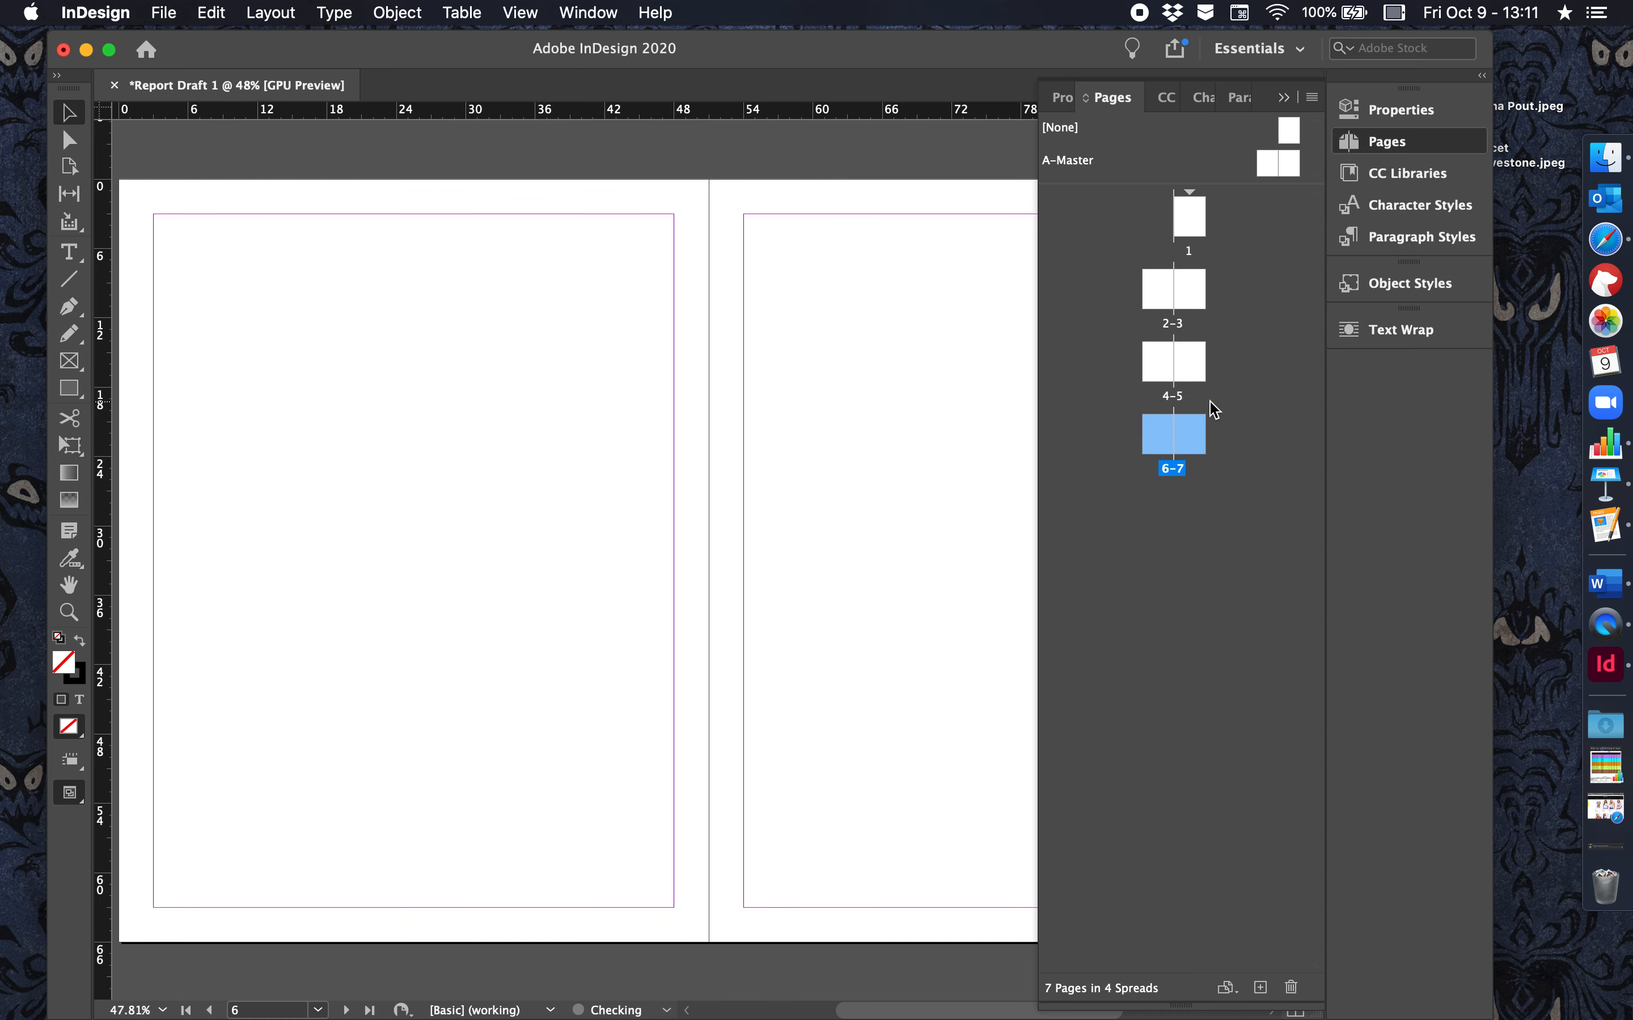
{"action": "left_click_drag", "start_coordinate": [1288, 135], "coordinate": [1184, 514]}
{"action": "left_click", "coordinate": [1204, 229]}
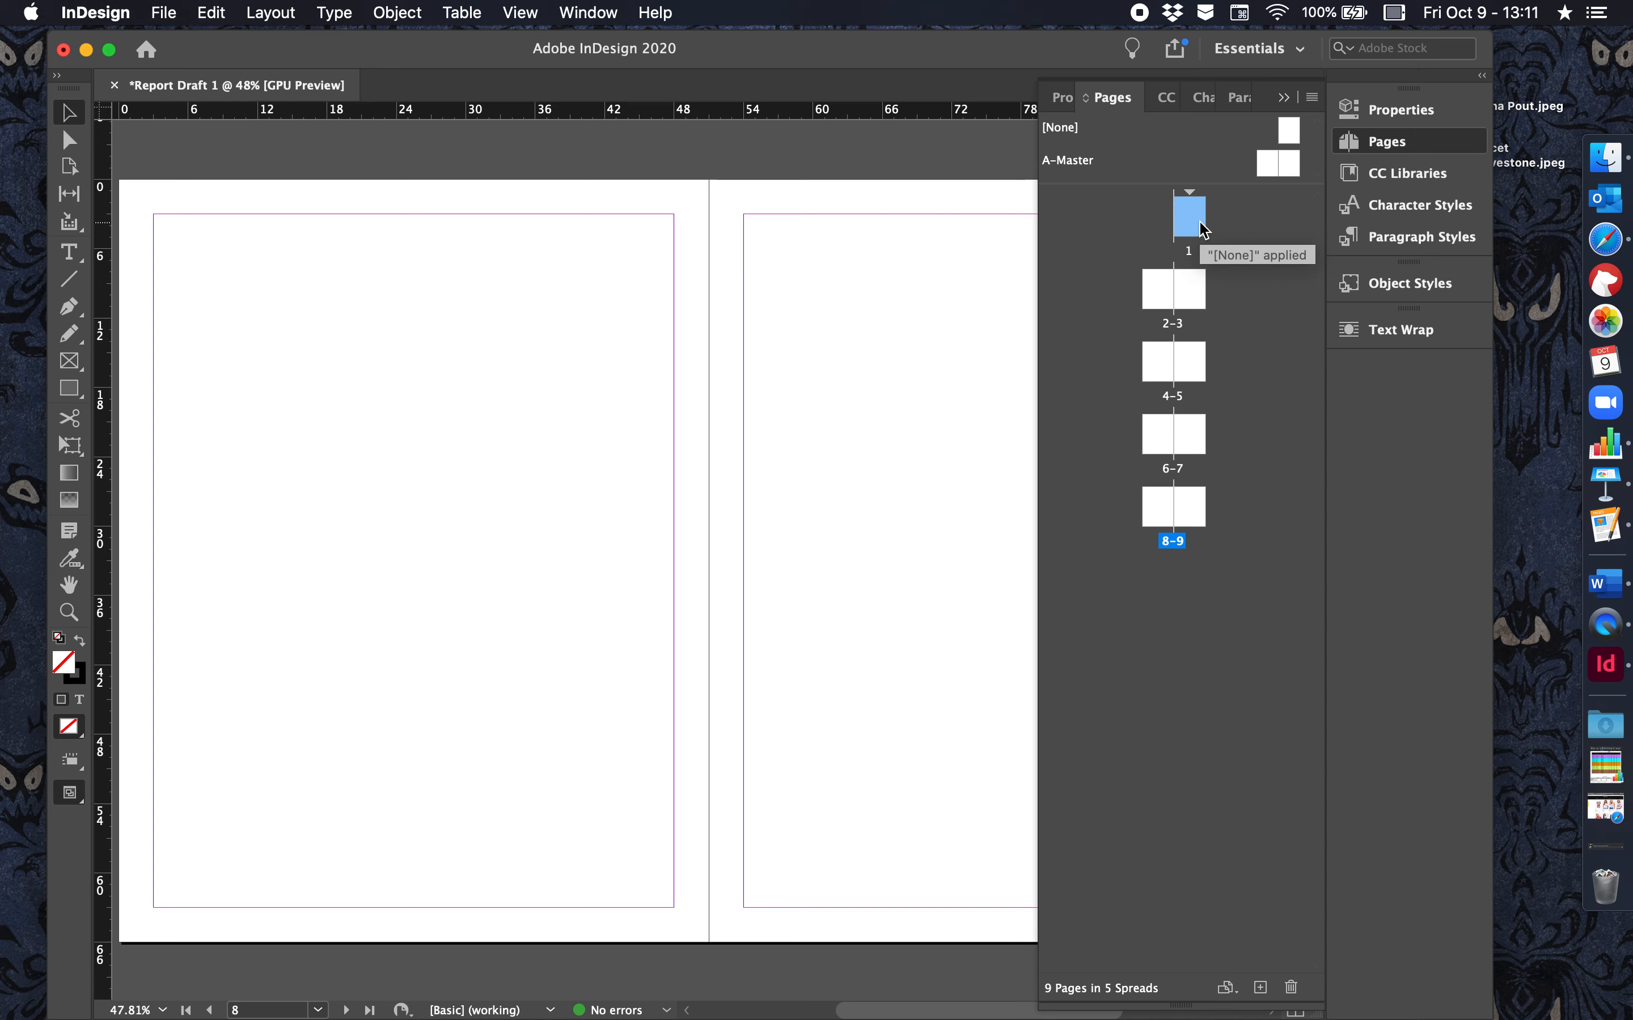
{"action": "left_click_drag", "start_coordinate": [1295, 165], "coordinate": [1192, 594]}
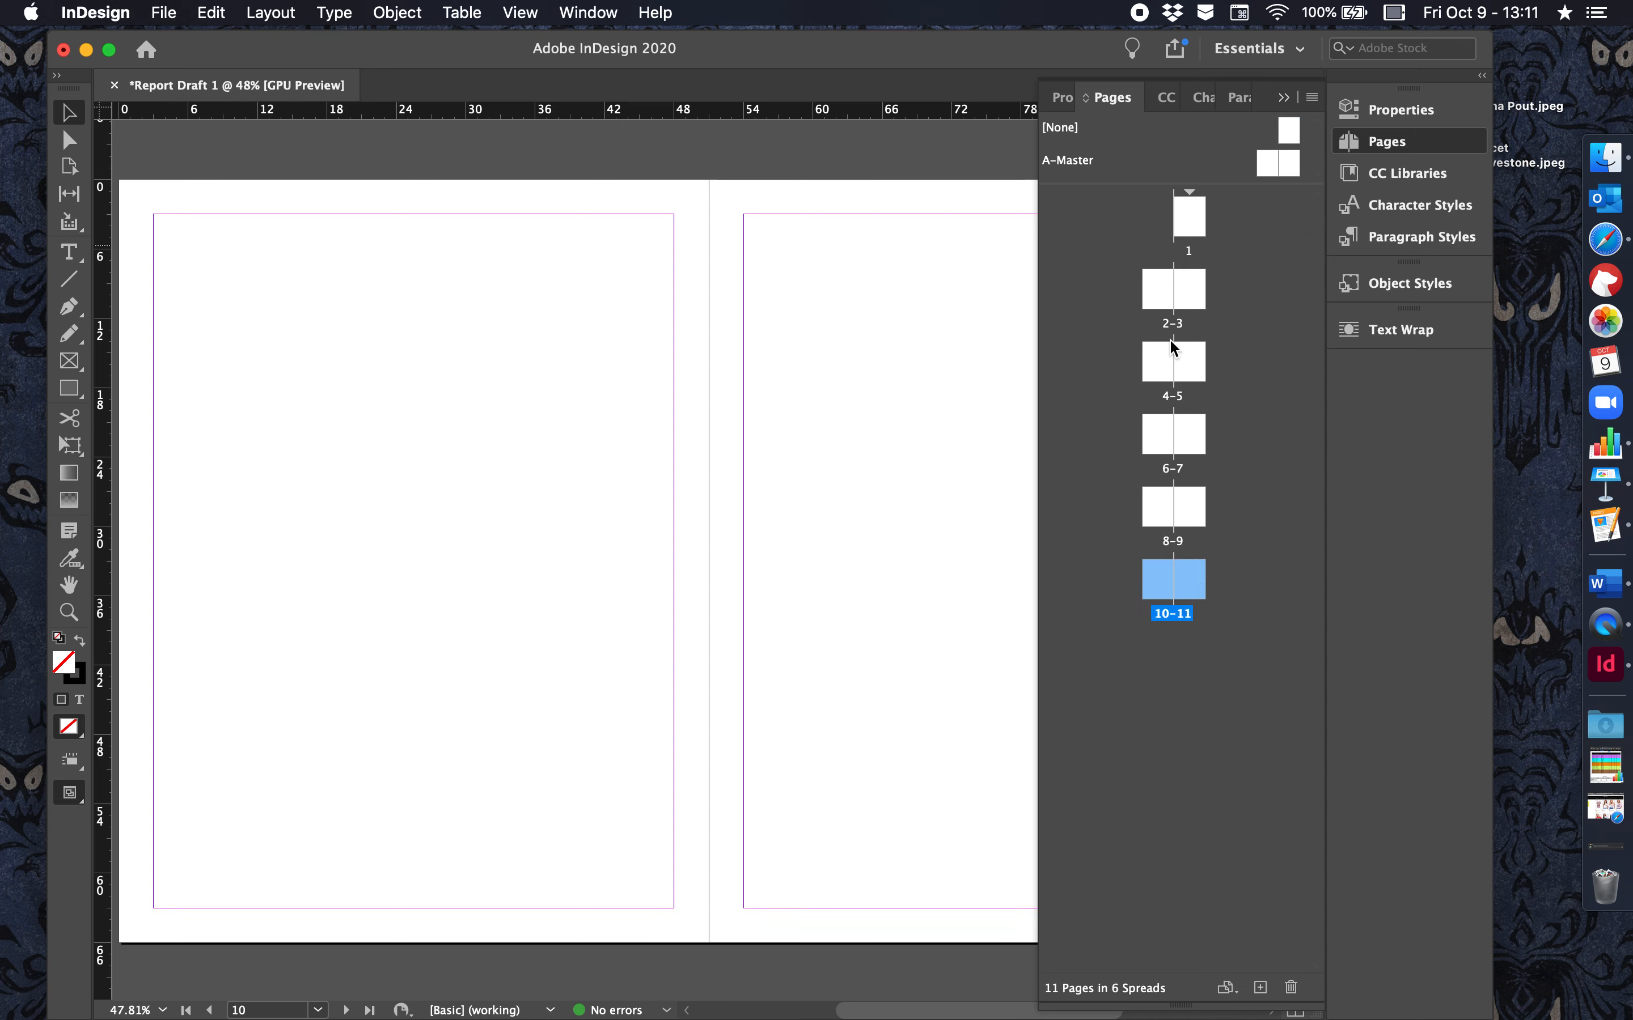
Step: Collapse the Pages panel and draw a text frame filling the area inside the margins of page 2
{"action": "scroll", "coordinate": [904, 444], "scroll_direction": "up", "scroll_amount": 20}
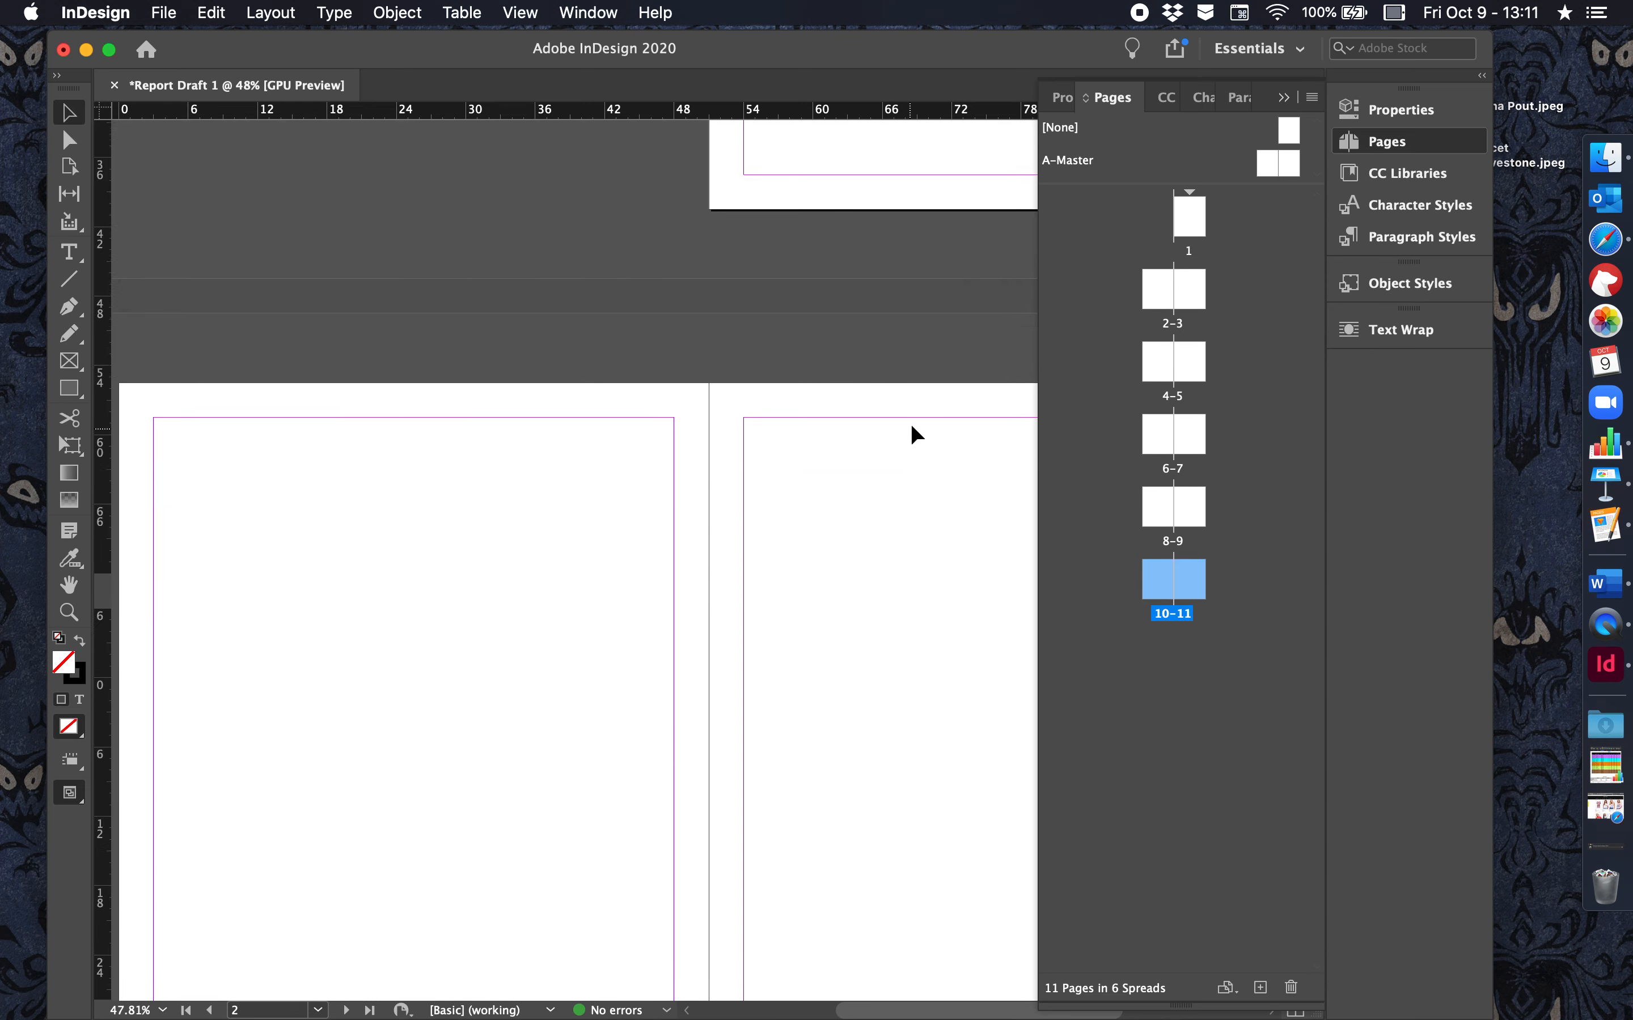
{"action": "scroll", "coordinate": [911, 422], "scroll_direction": "down", "scroll_amount": 1}
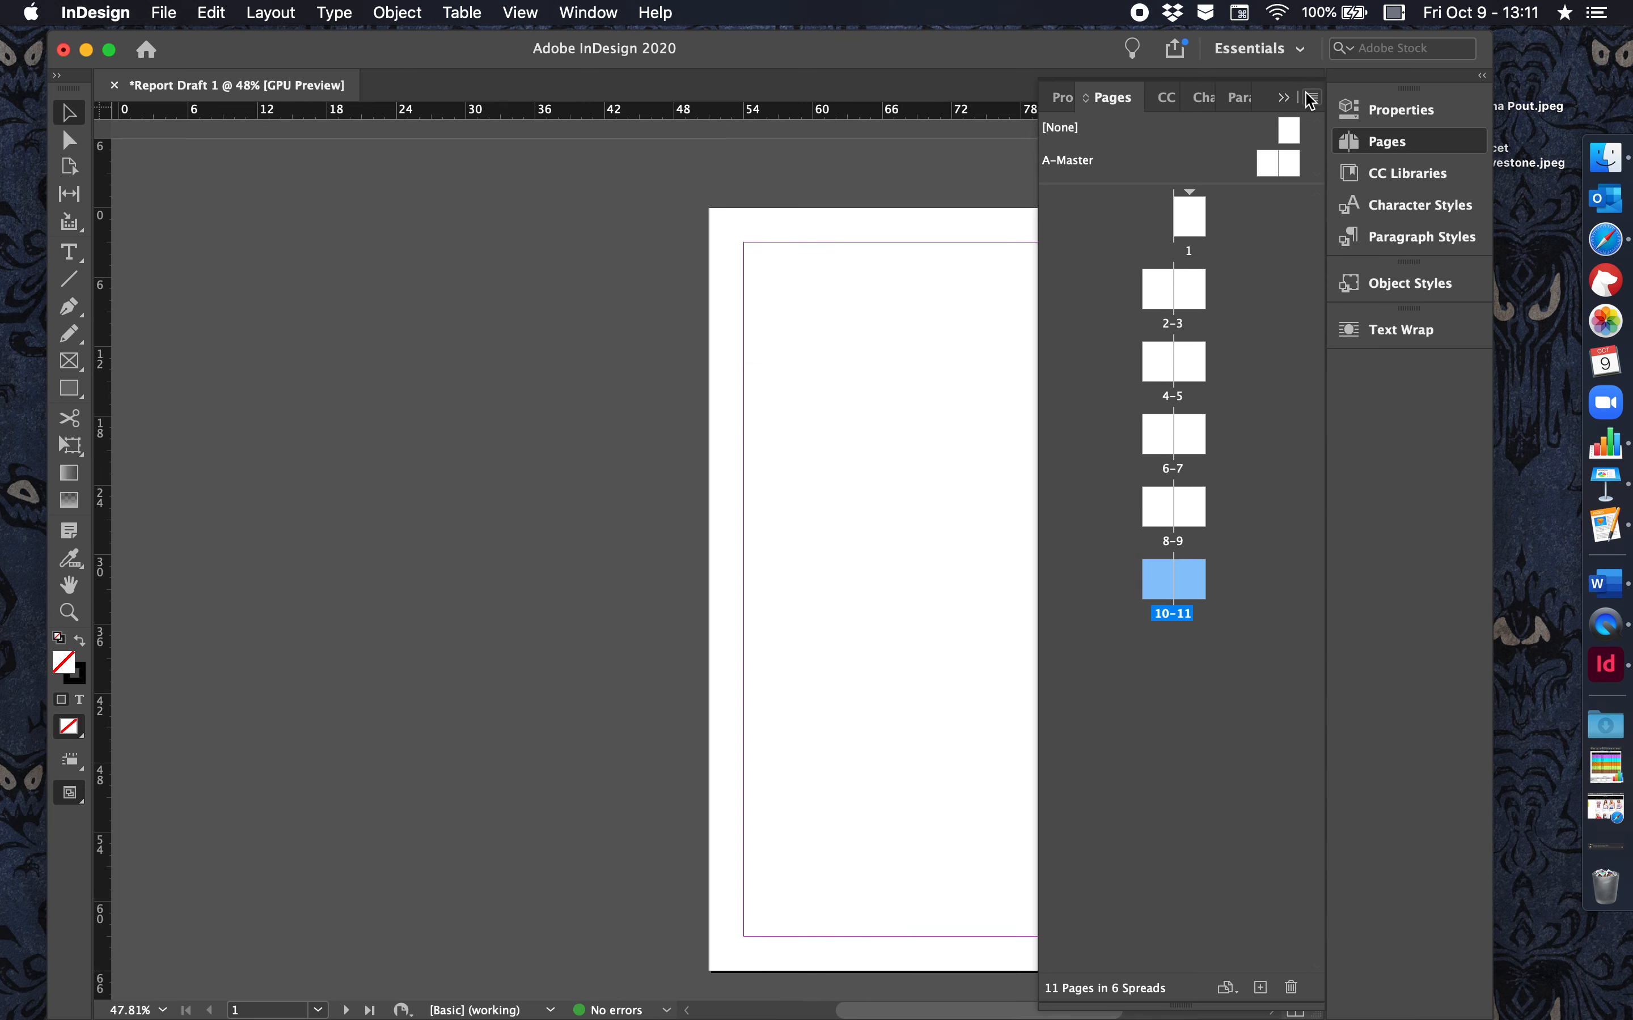
{"action": "left_click", "coordinate": [1284, 97]}
{"action": "scroll", "coordinate": [794, 442], "scroll_direction": "down", "scroll_amount": 1}
{"action": "scroll", "coordinate": [790, 436], "scroll_direction": "down", "scroll_amount": 20}
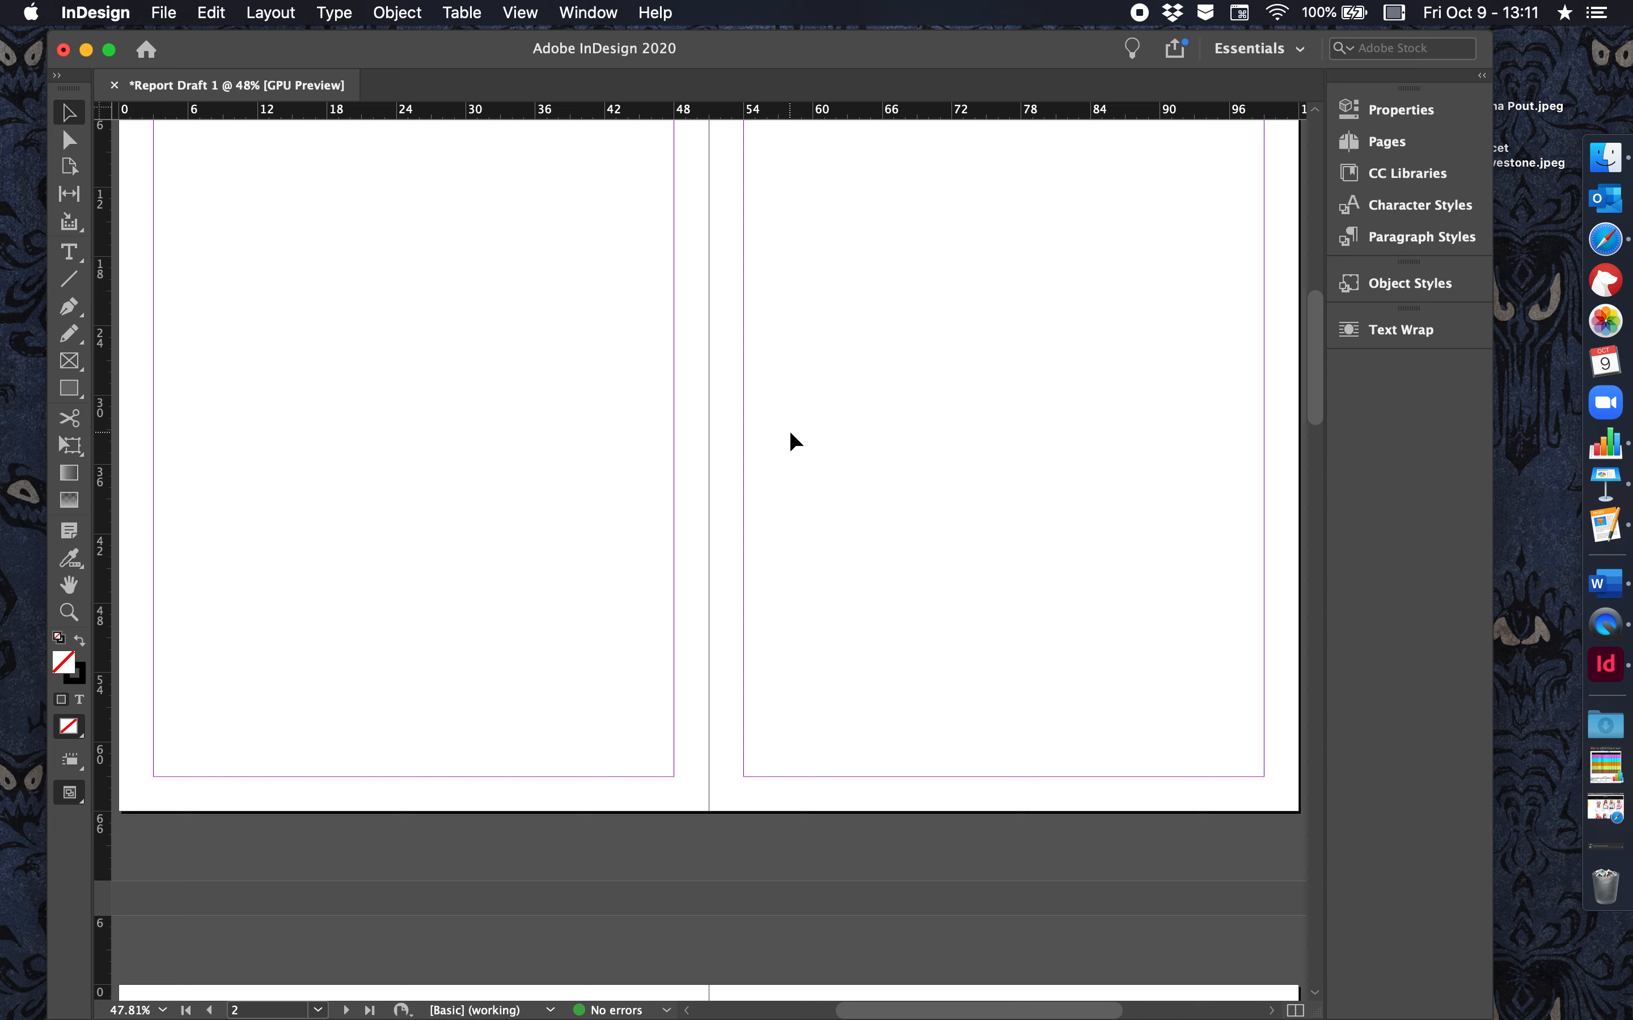
{"action": "scroll", "coordinate": [789, 432], "scroll_direction": "up", "scroll_amount": 9}
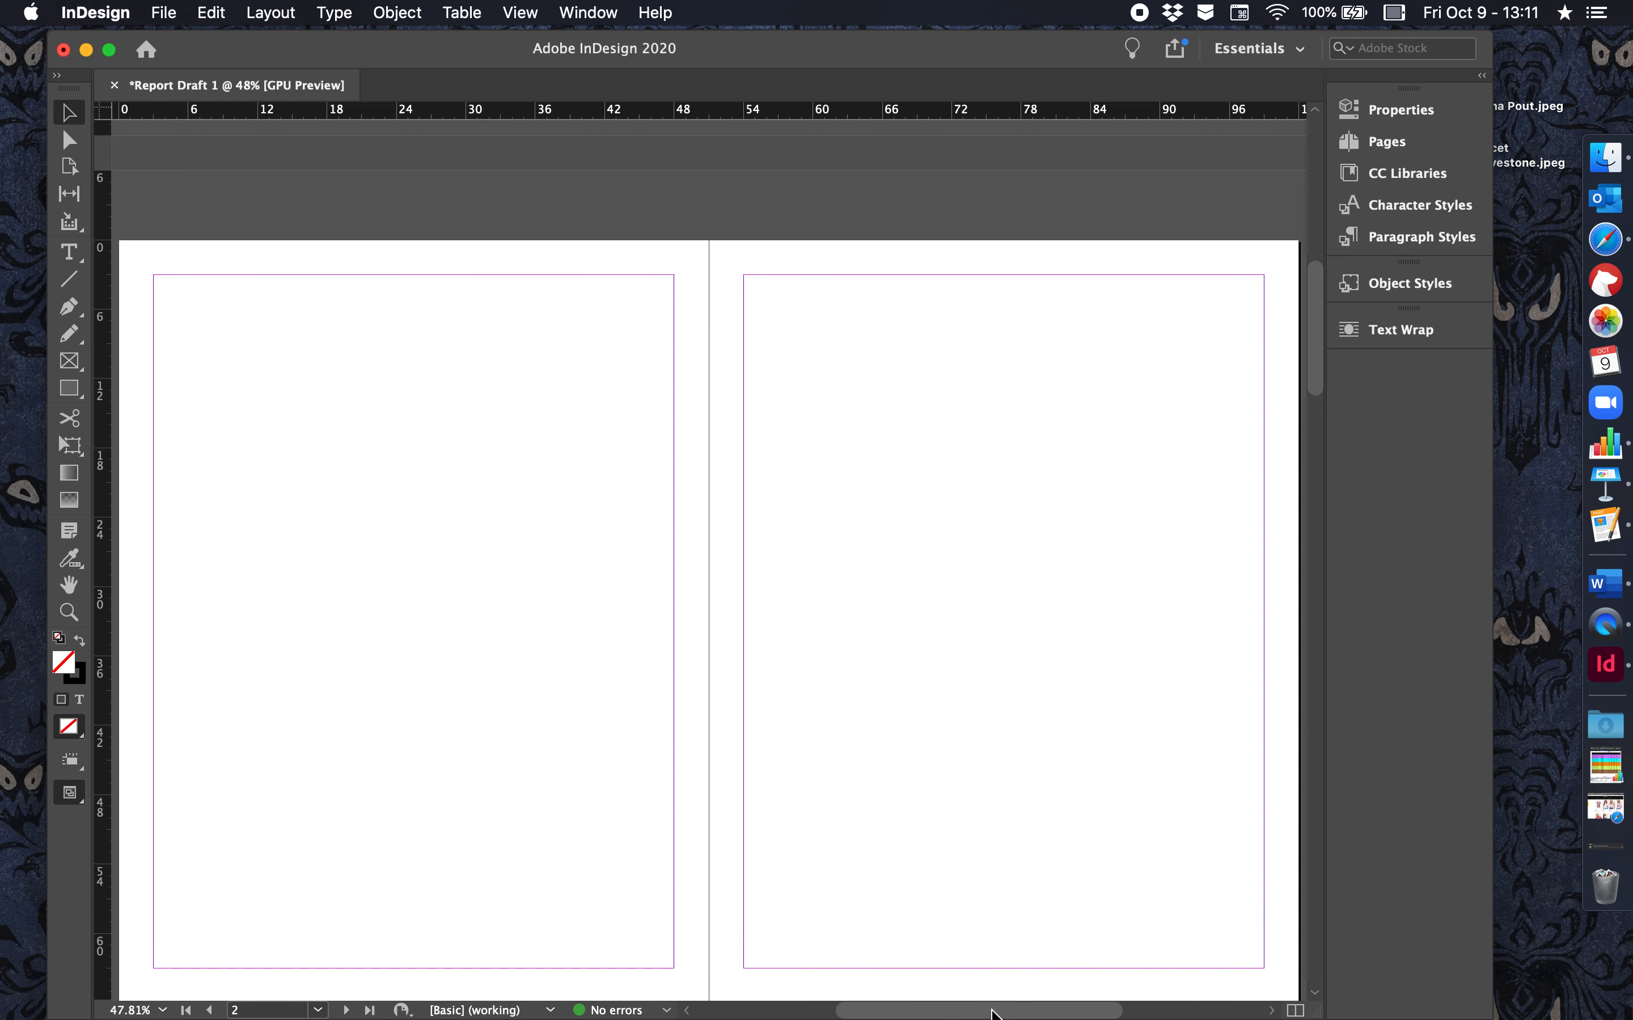
{"action": "left_click_drag", "start_coordinate": [992, 1012], "coordinate": [951, 1014]}
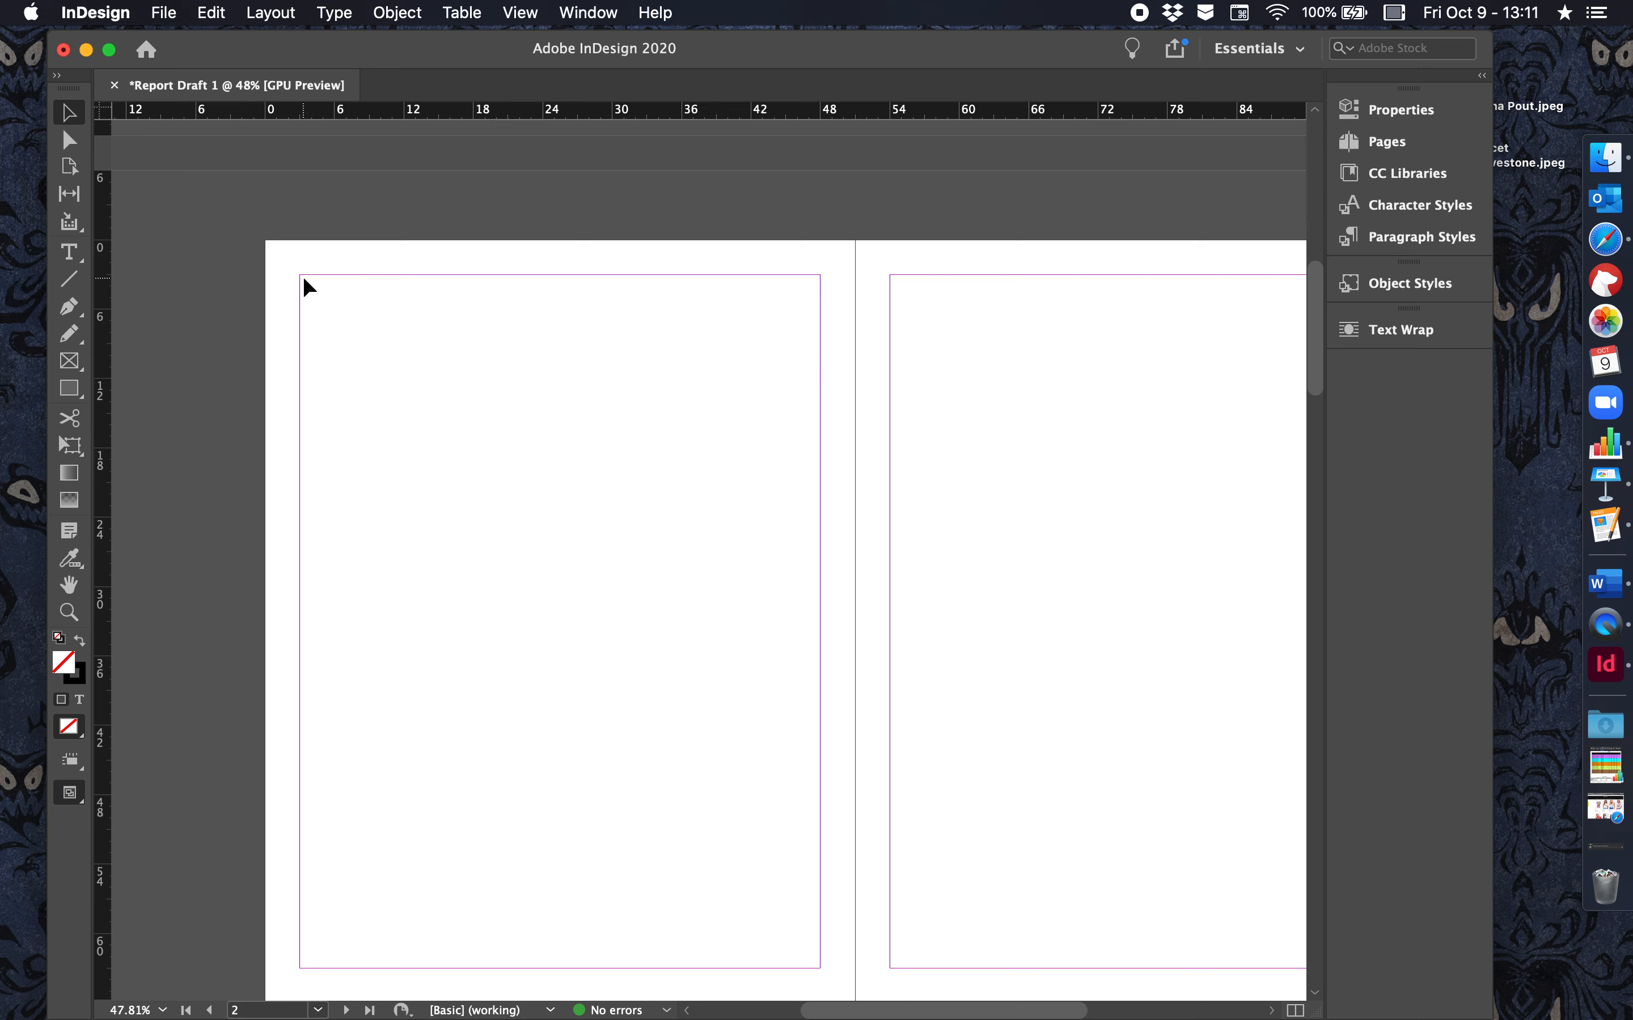
{"action": "left_click_drag", "start_coordinate": [305, 279], "coordinate": [820, 971]}
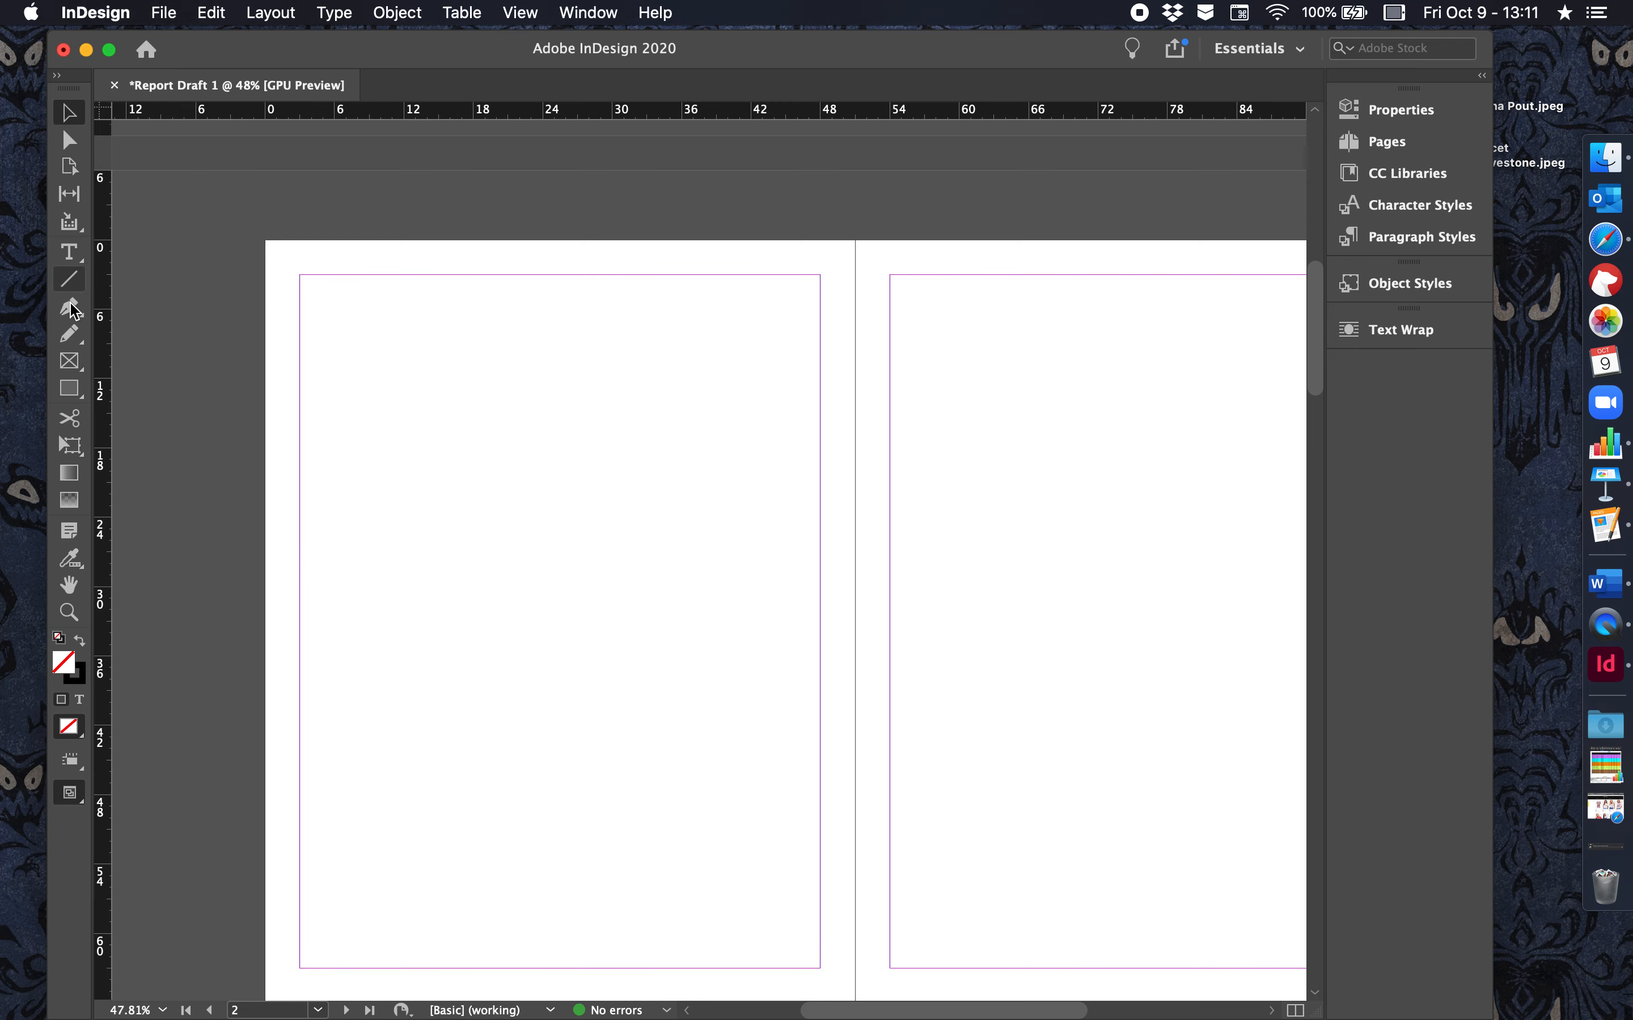
{"action": "left_click", "coordinate": [69, 252]}
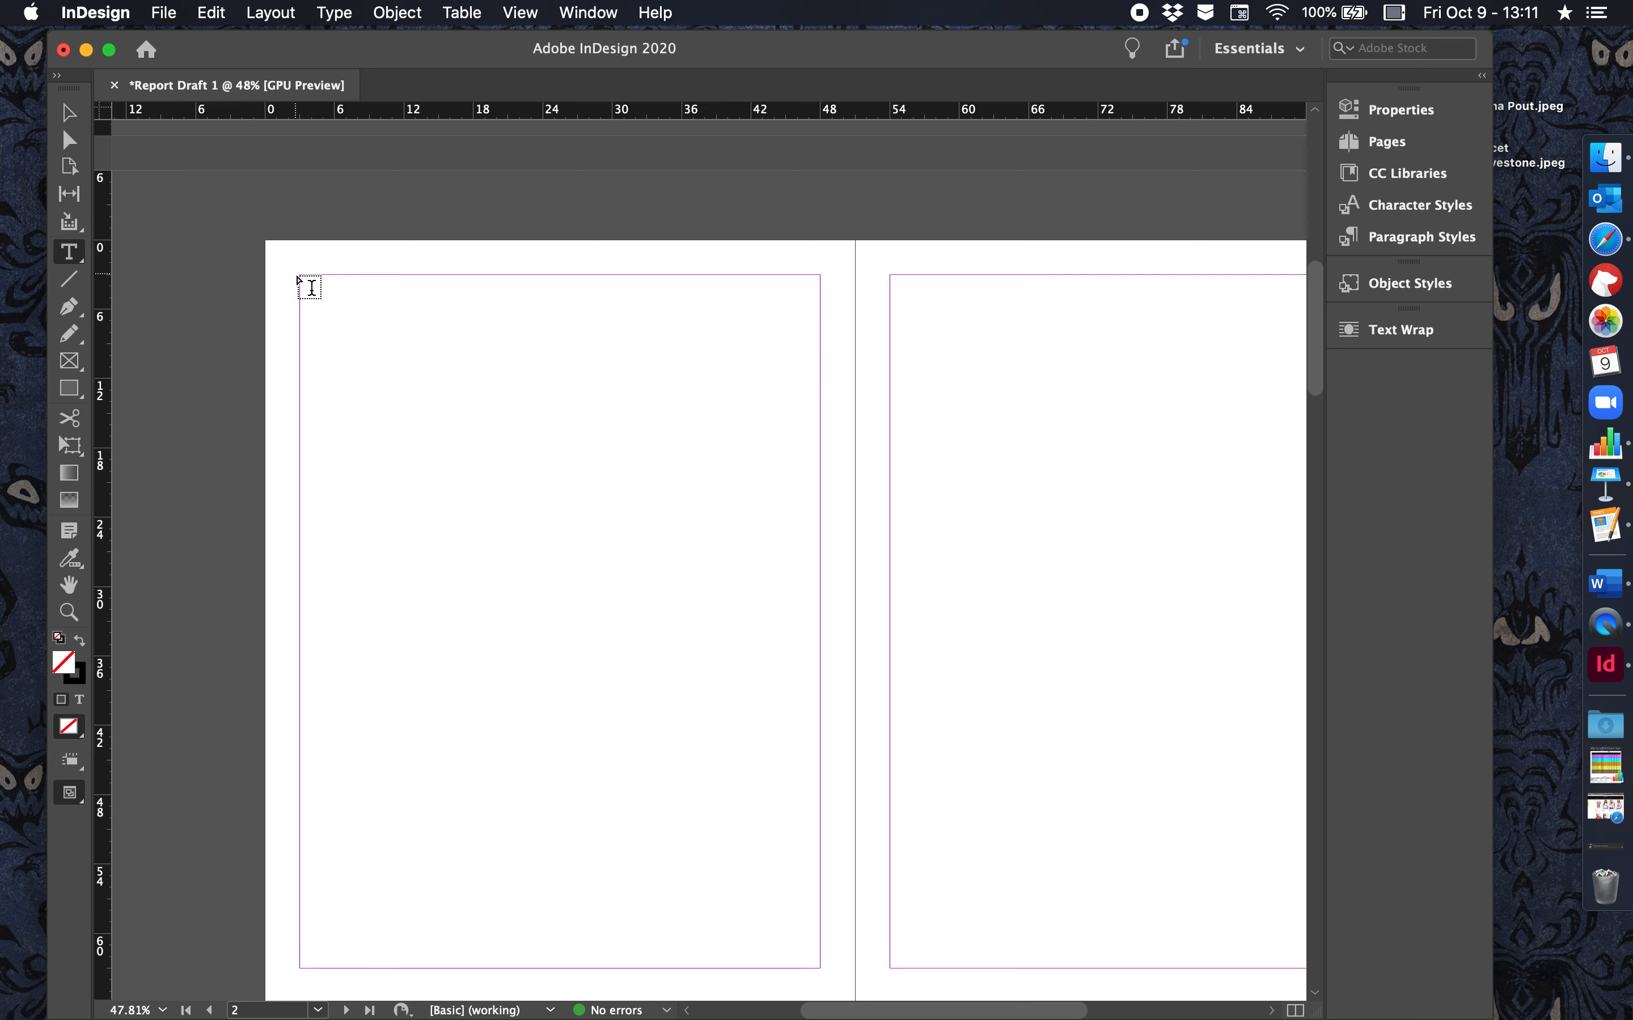
{"action": "left_click_drag", "start_coordinate": [301, 277], "coordinate": [817, 966]}
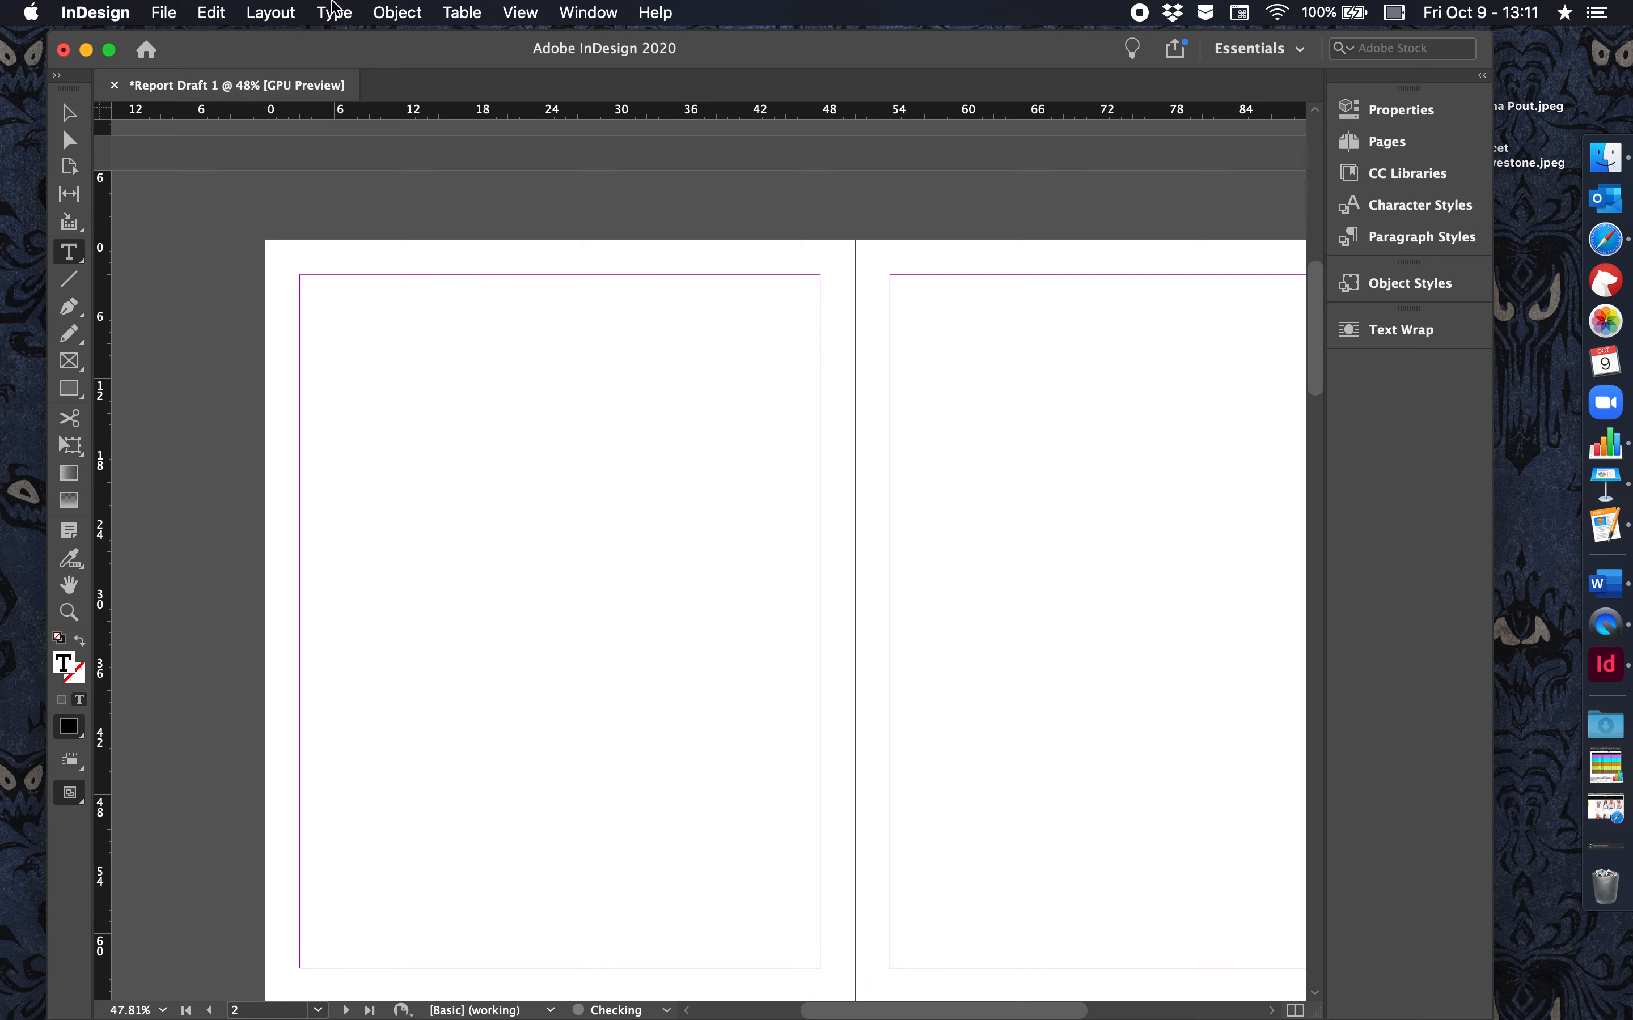
Step: Fill the text frame on page 2 with placeholder text
{"action": "left_click", "coordinate": [334, 12]}
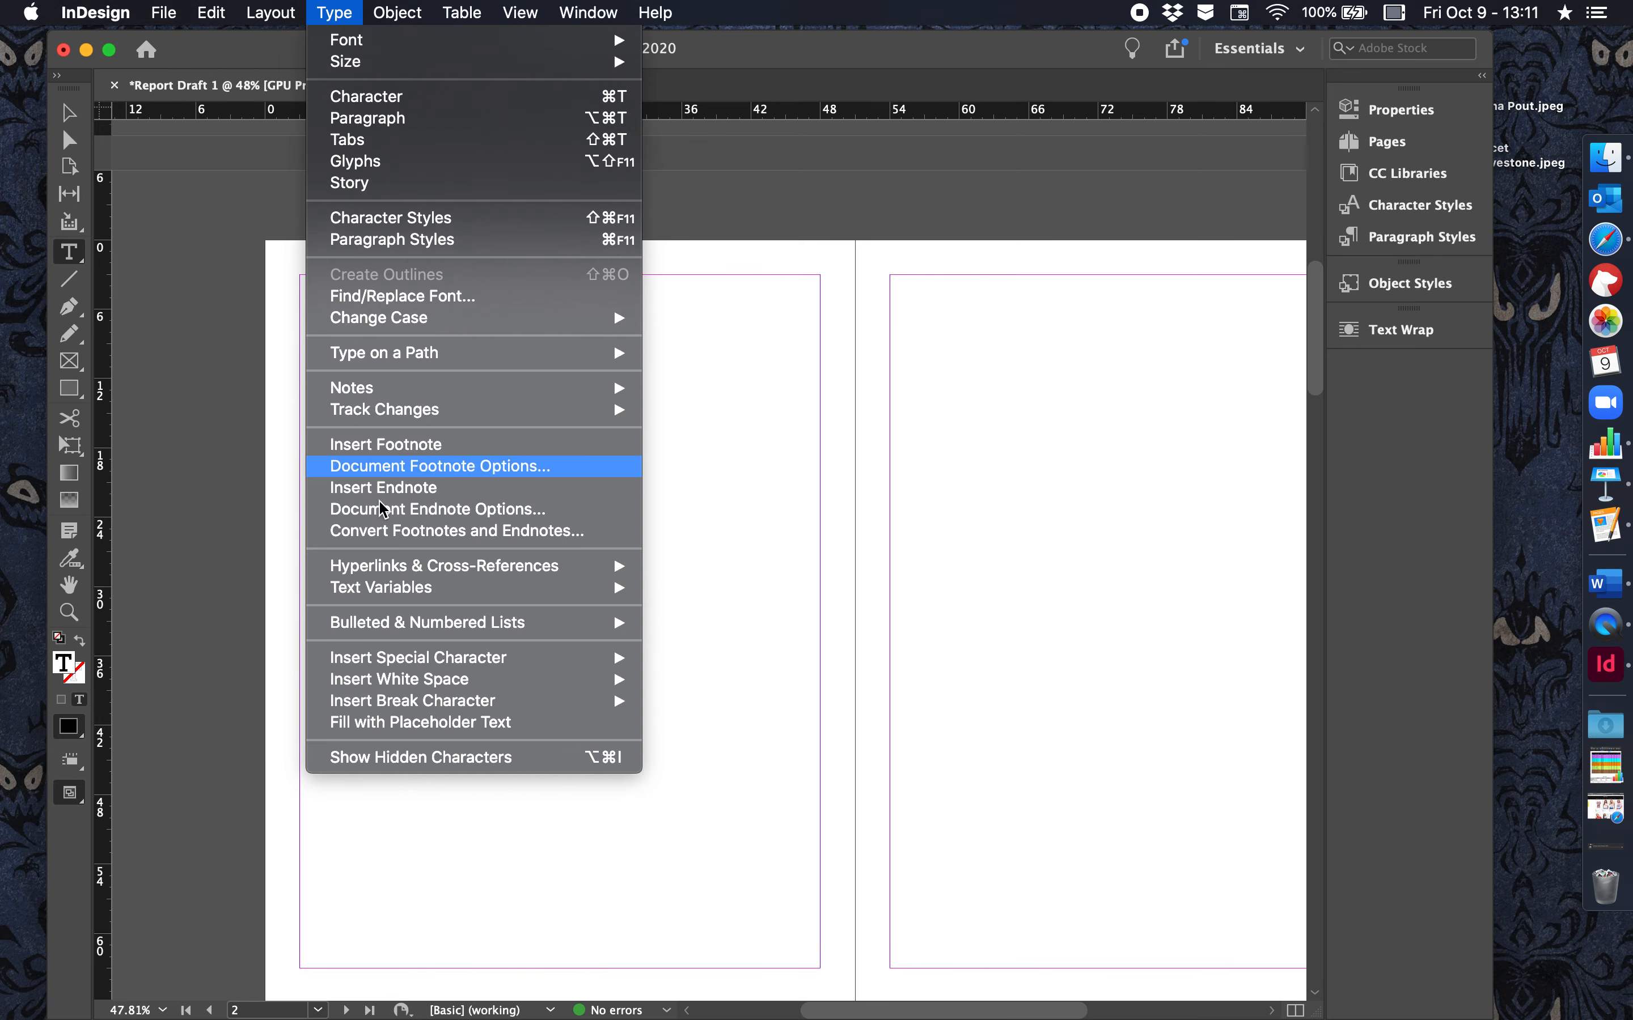
{"action": "left_click", "coordinate": [423, 723]}
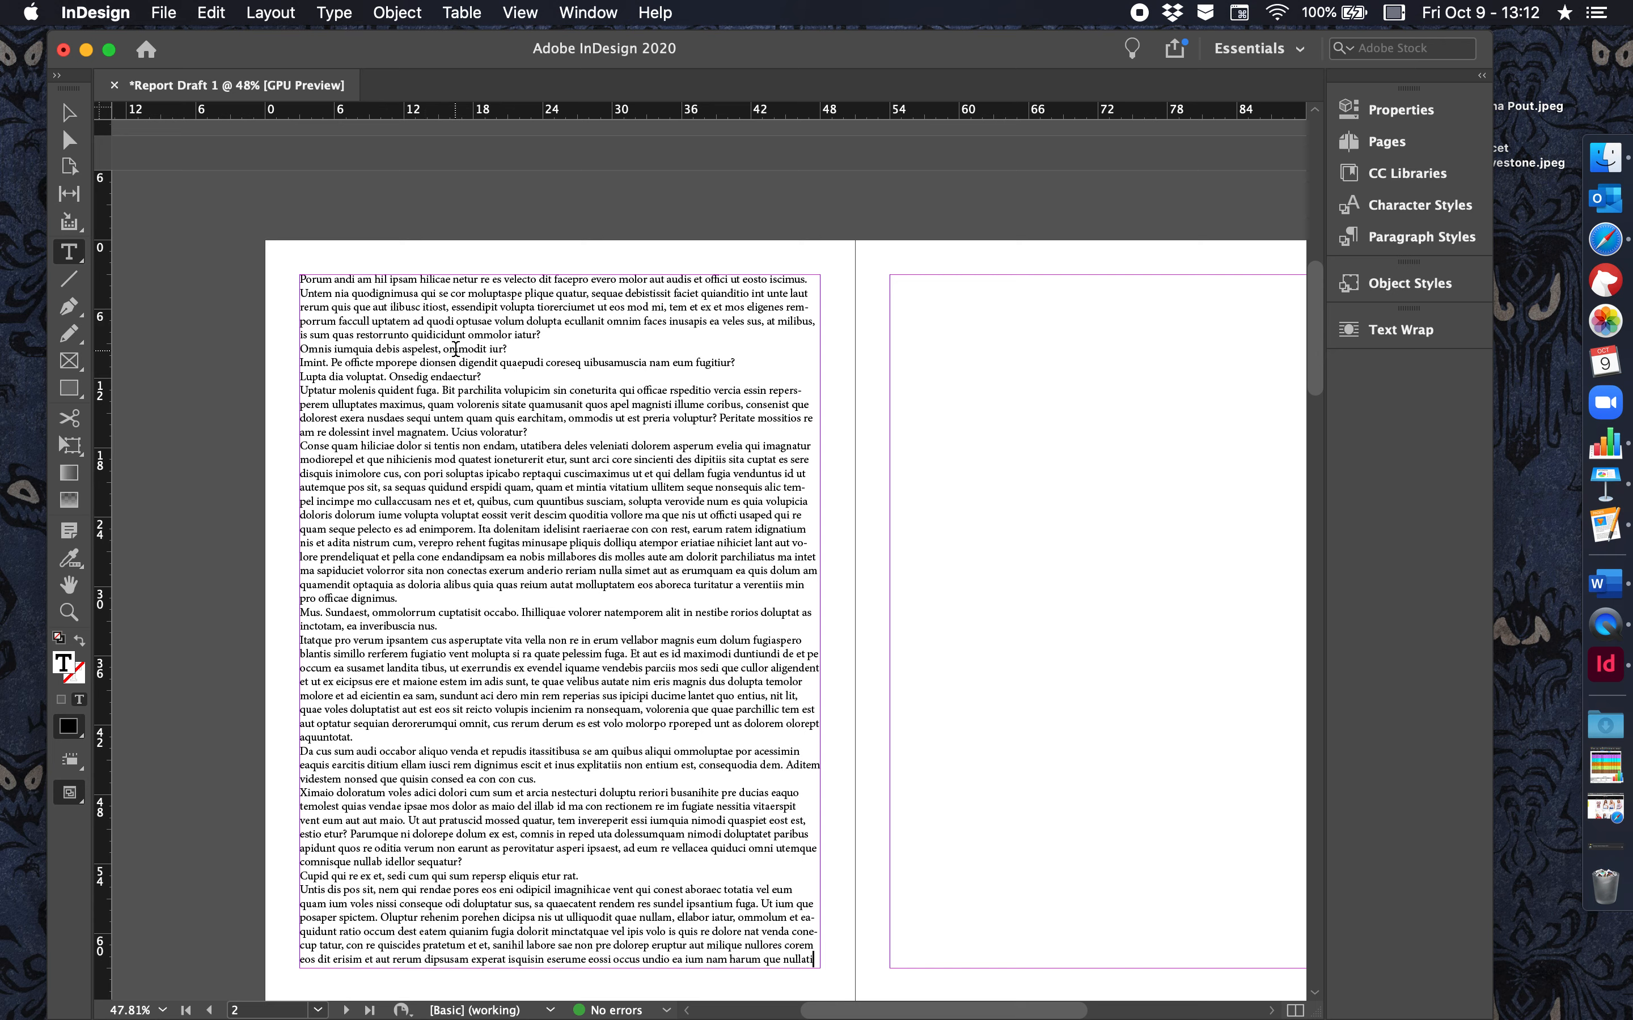
{"action": "left_click", "coordinate": [473, 362]}
{"action": "double_click", "coordinate": [457, 362]}
{"action": "left_click", "coordinate": [506, 366]}
Step: Try the Essentials Classic workspace with its Swatches panel collapsed, and return to the Essentials workspace
{"action": "left_click", "coordinate": [1259, 49]}
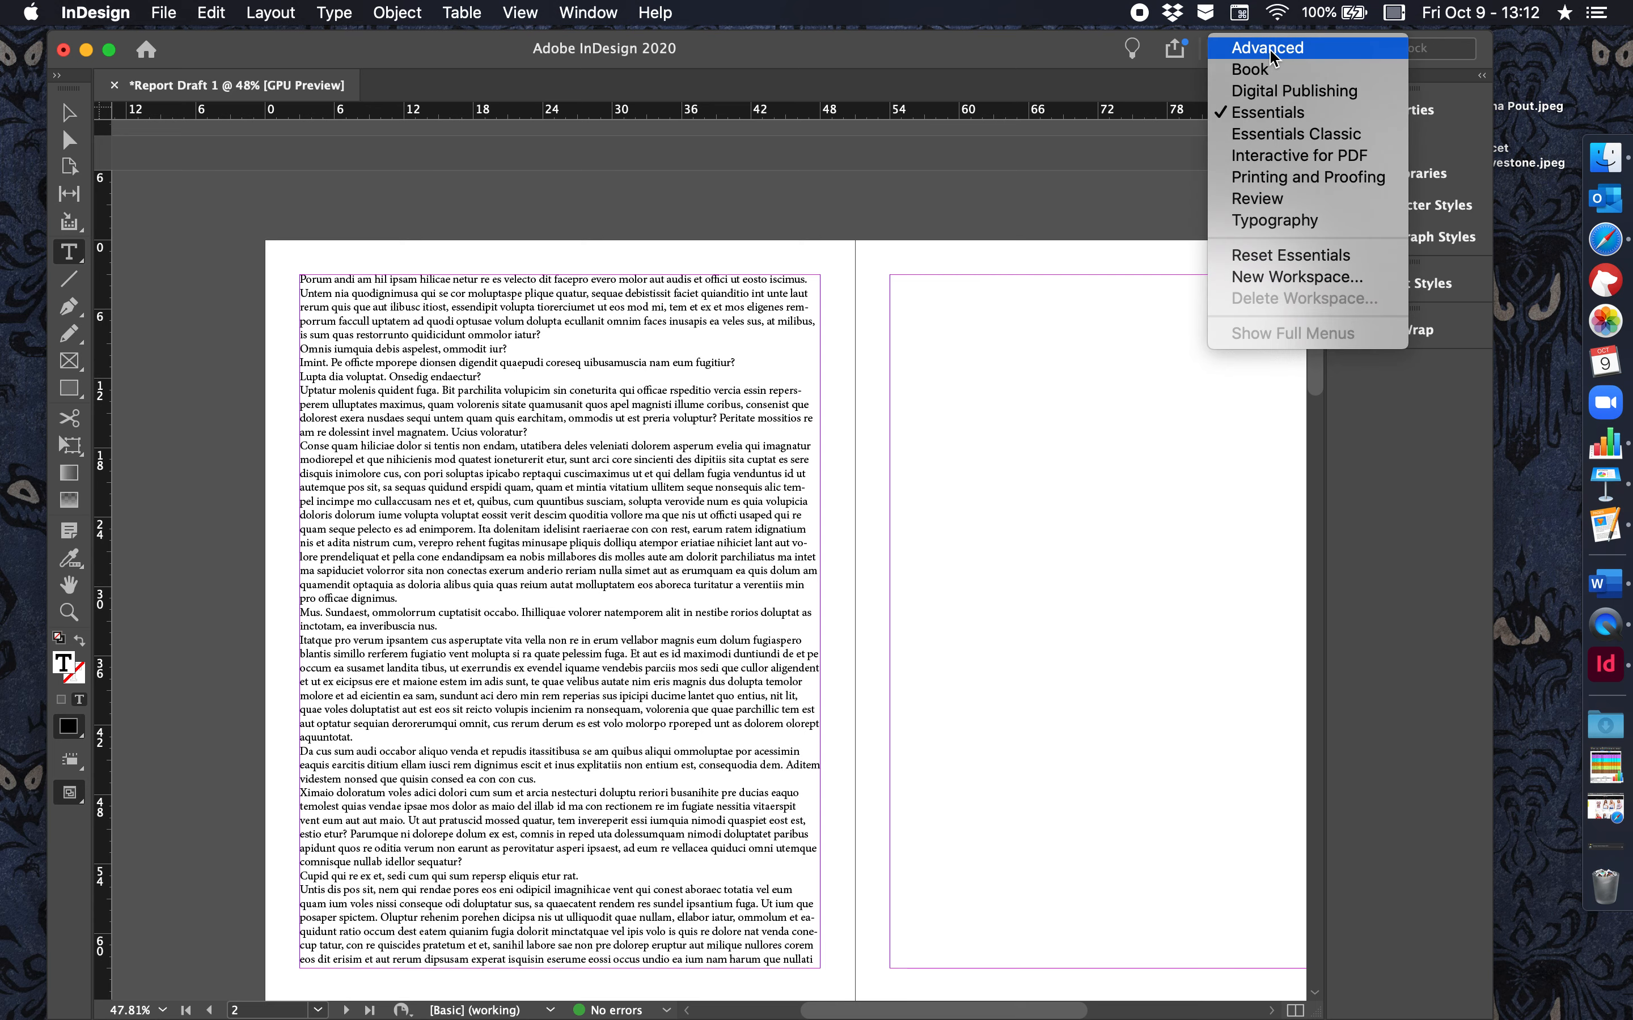
{"action": "left_click", "coordinate": [1271, 134]}
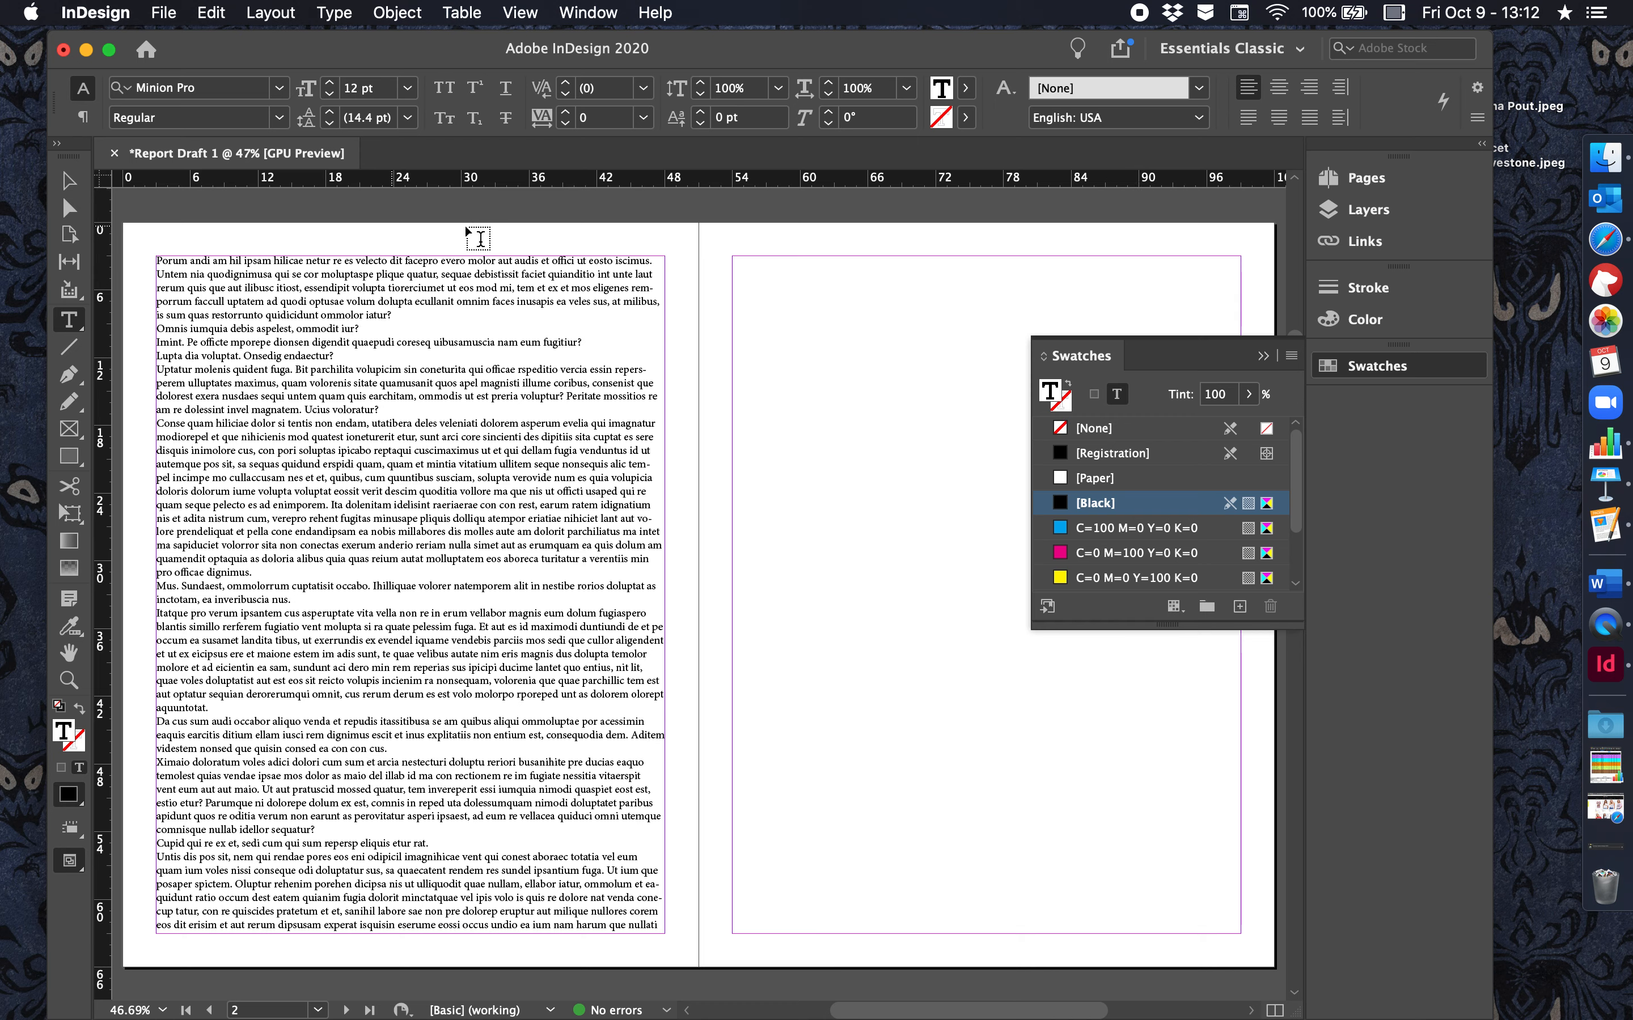
{"action": "left_click", "coordinate": [1397, 369]}
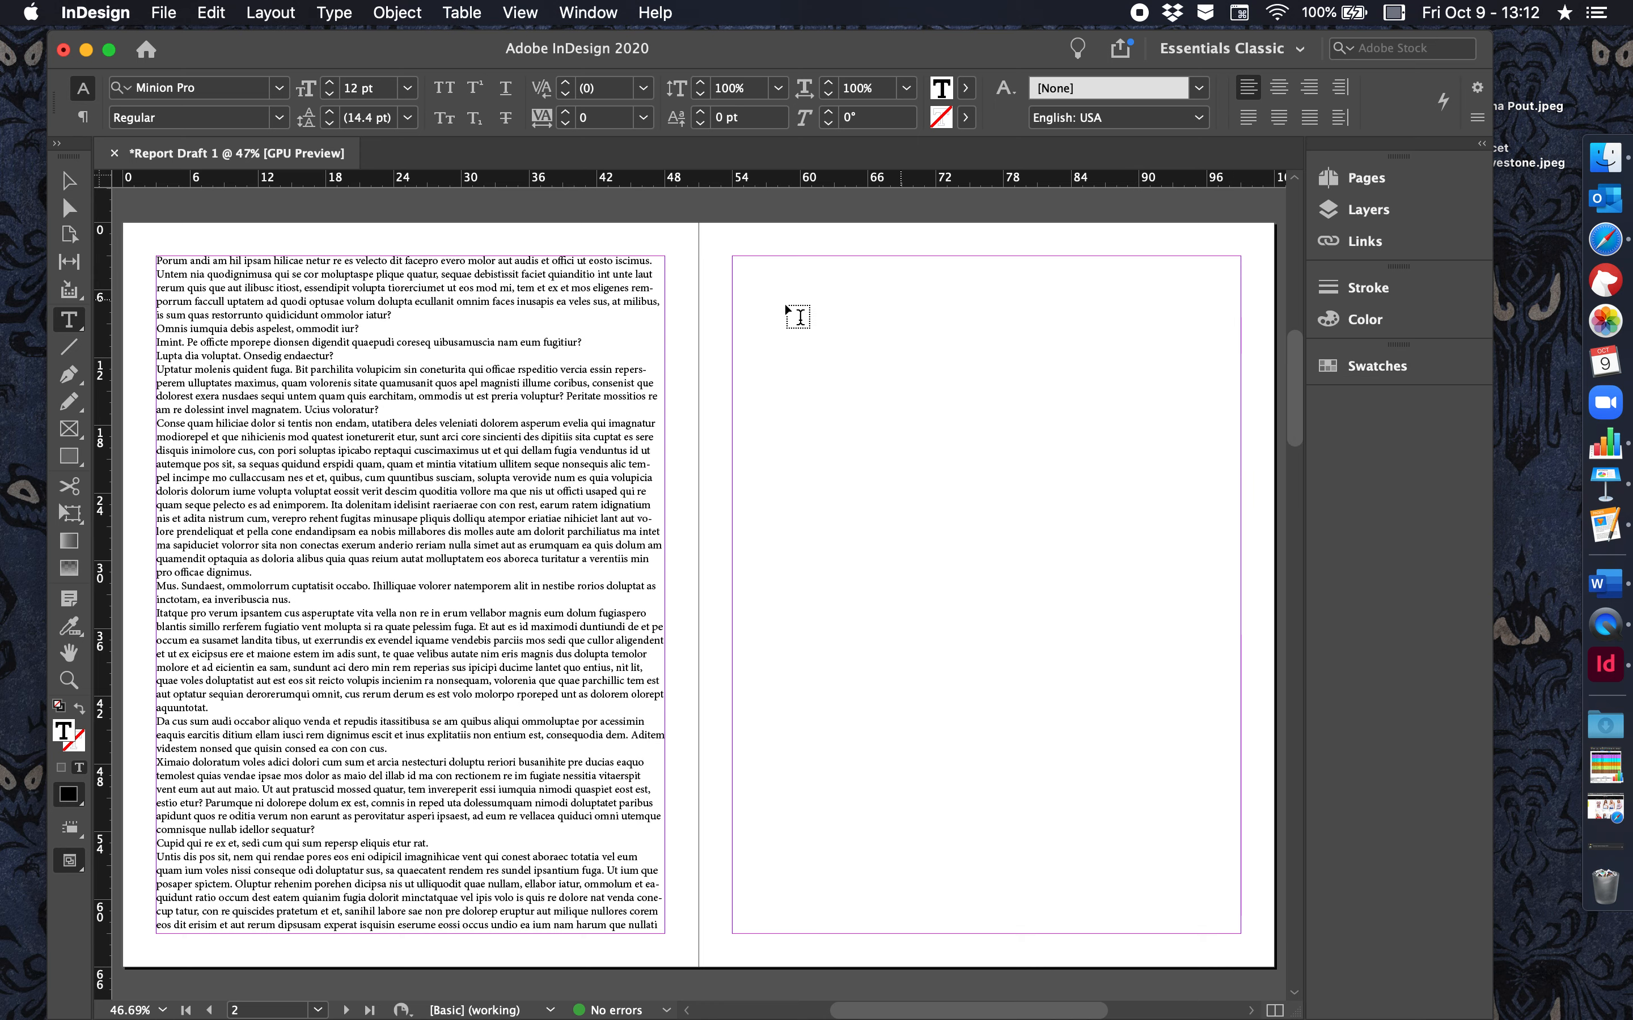
{"action": "left_click", "coordinate": [343, 364]}
{"action": "left_click", "coordinate": [1221, 51]}
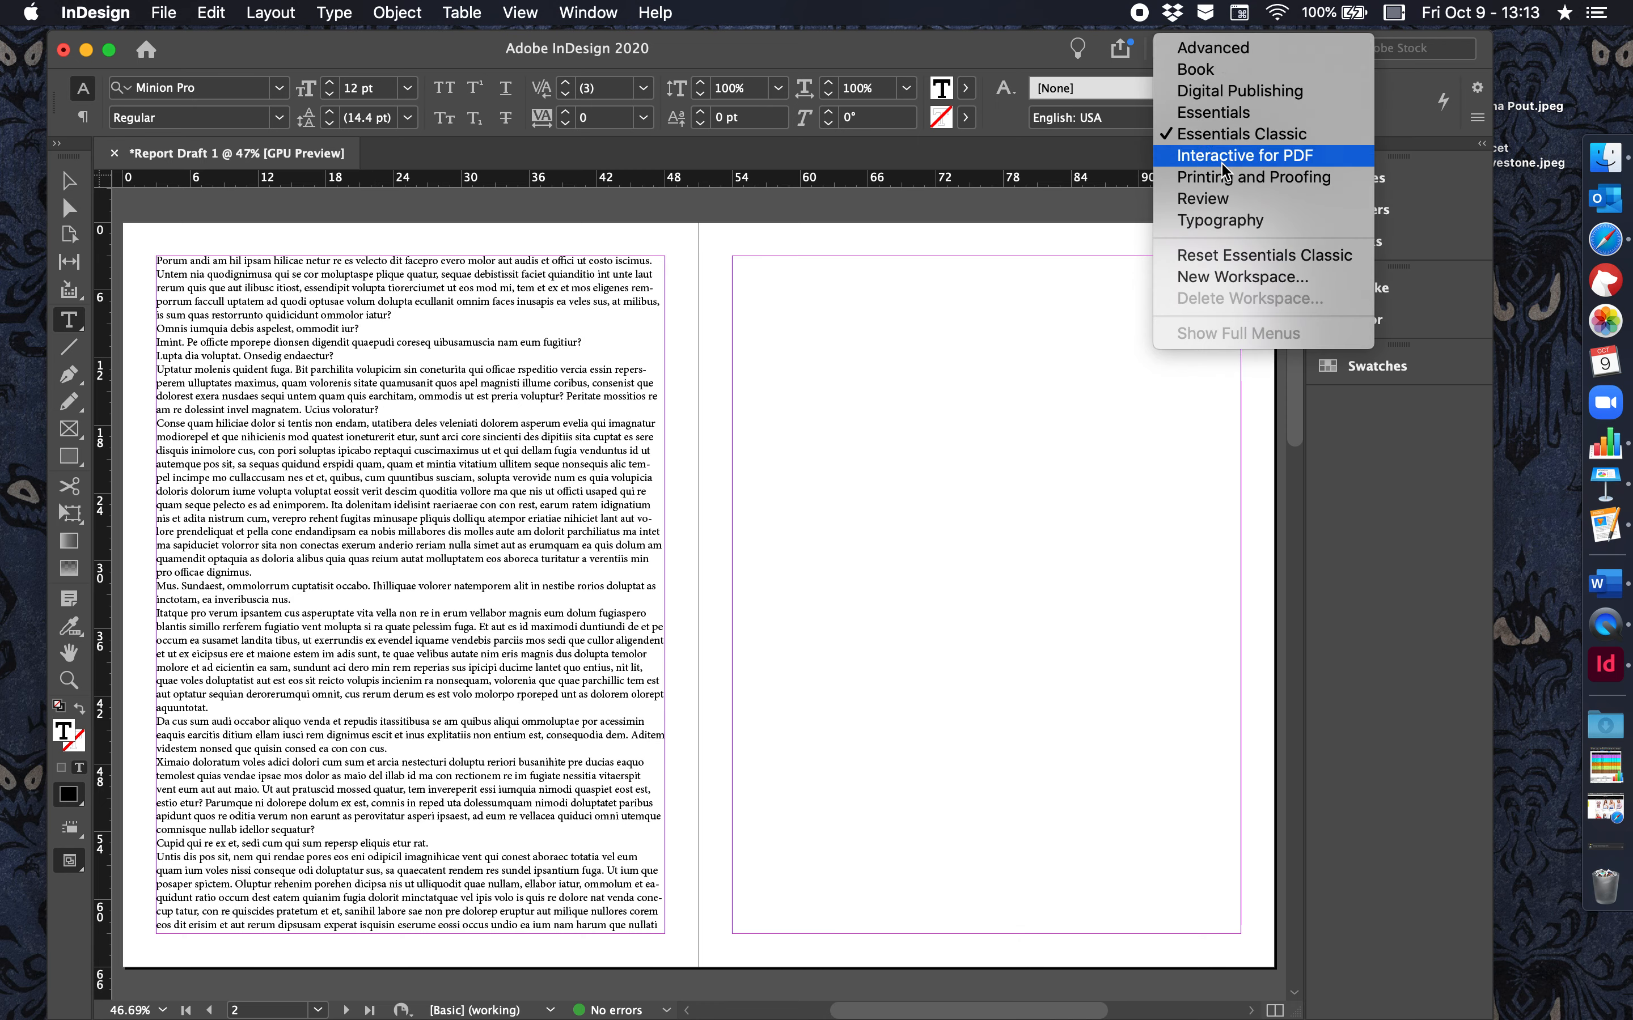
{"action": "left_click", "coordinate": [1212, 113]}
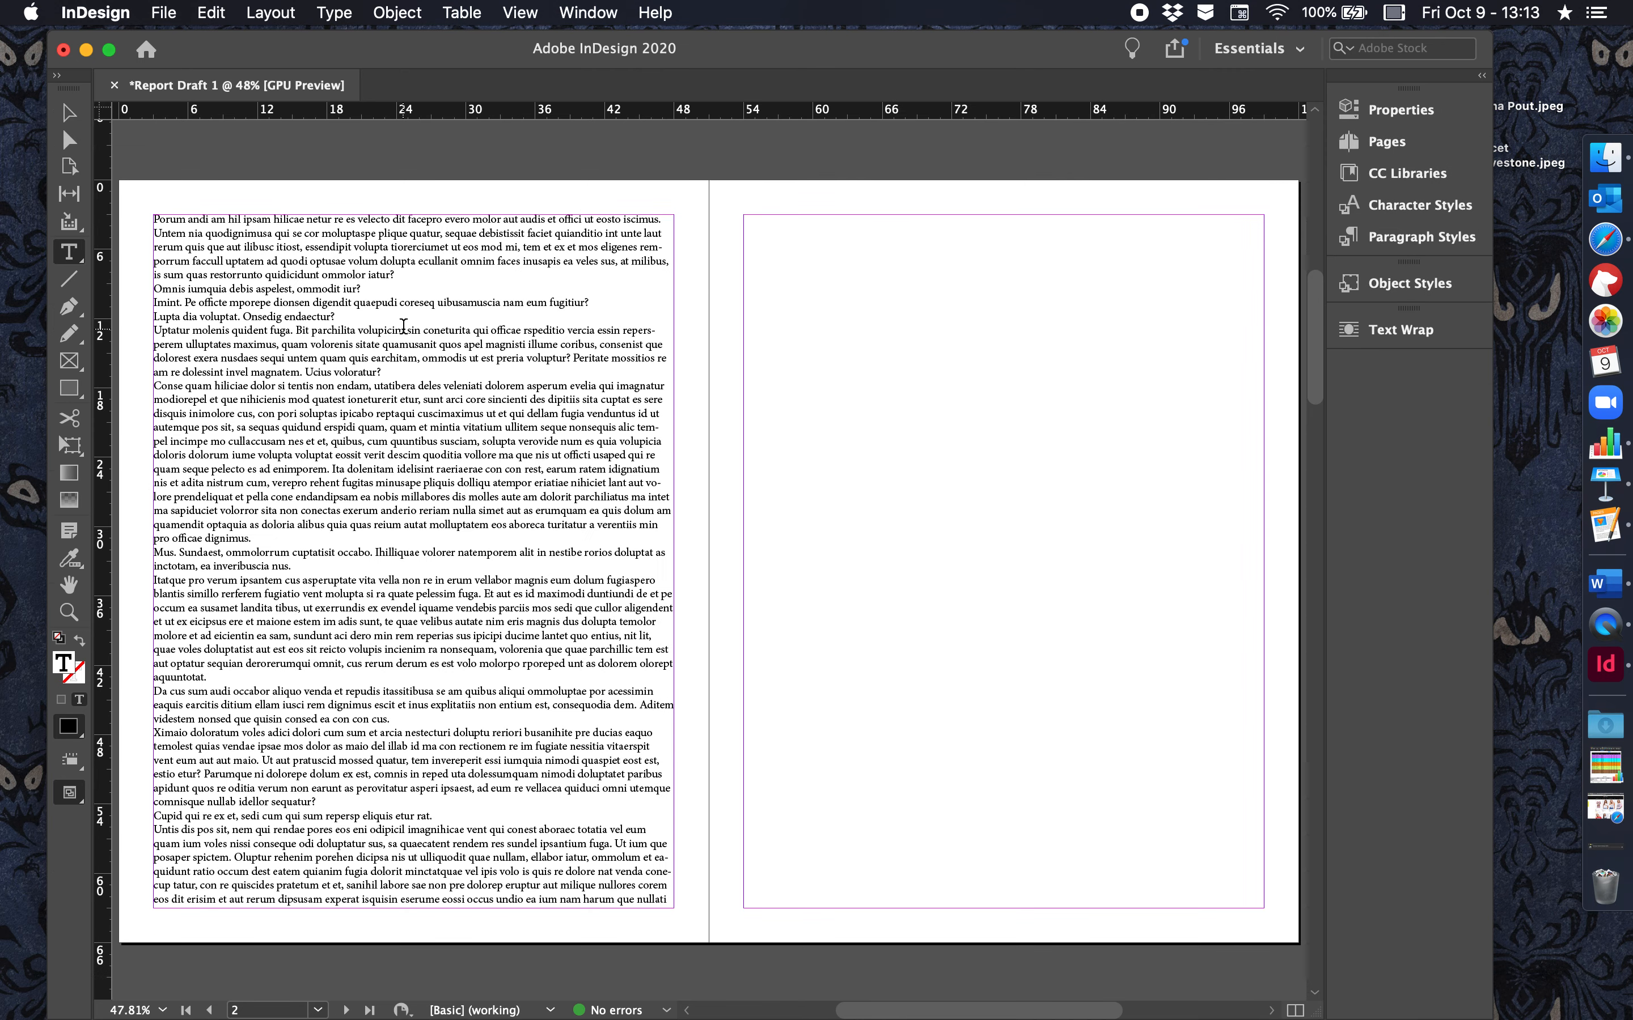
Step: Open the Paragraph Styles panel and add a style group and a new paragraph style
{"action": "left_click", "coordinate": [1396, 240]}
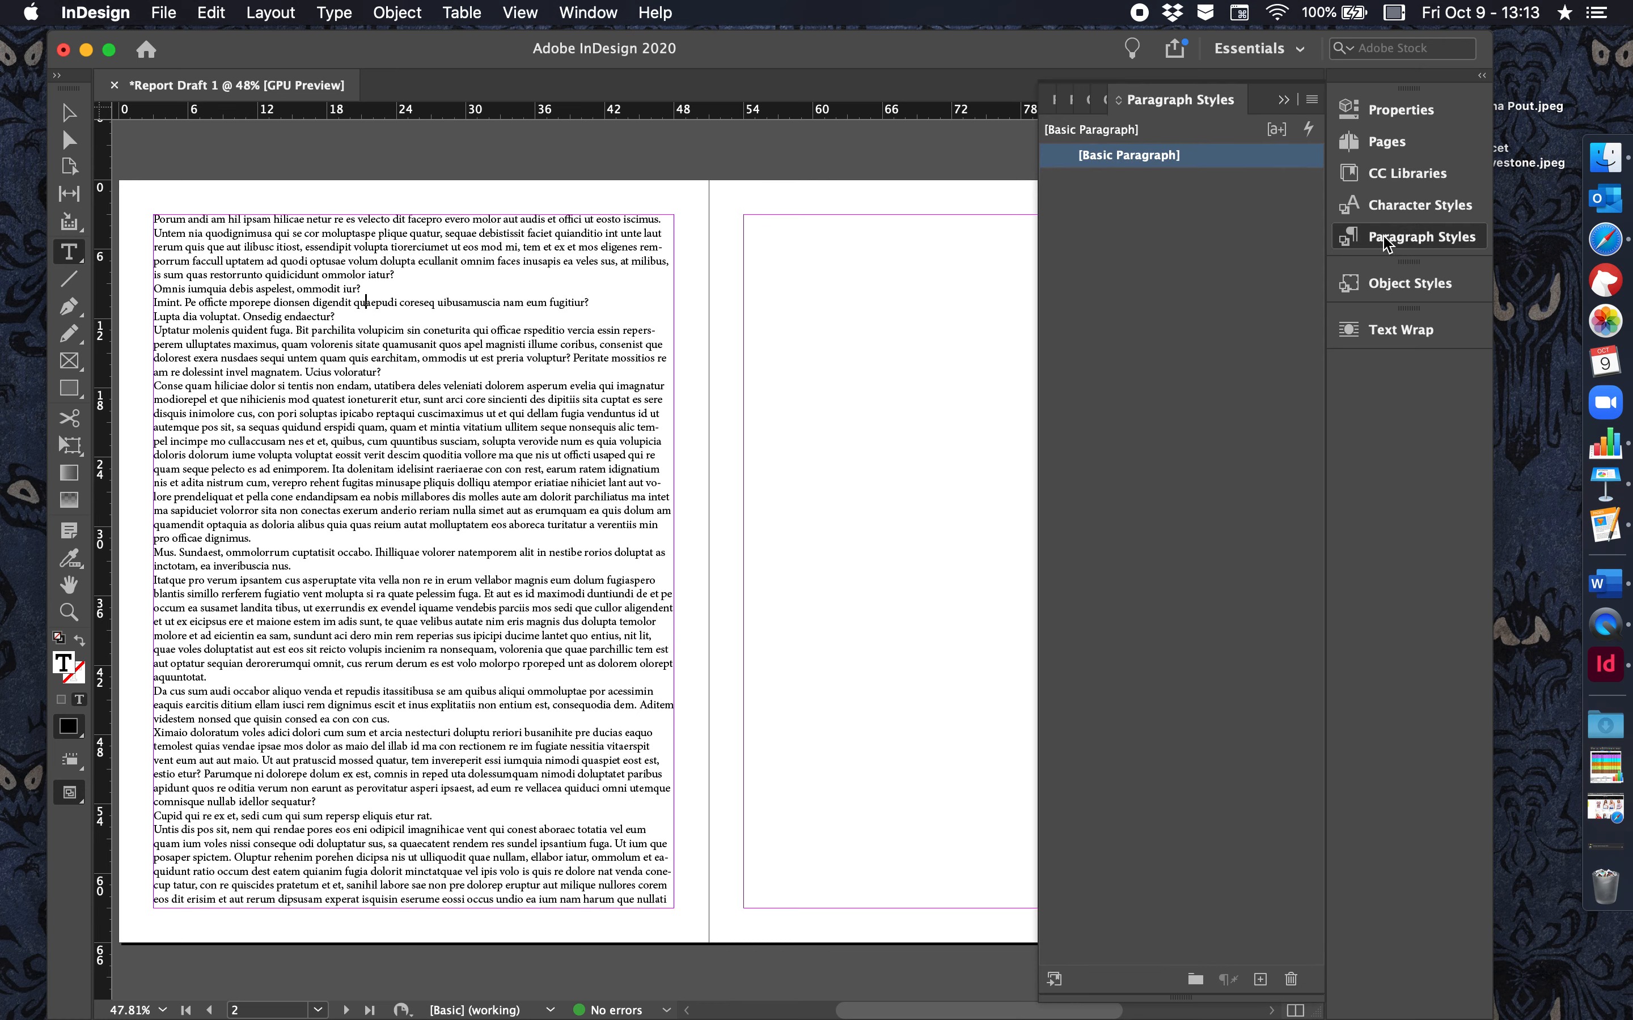
{"action": "left_click", "coordinate": [1196, 980]}
{"action": "left_click", "coordinate": [1260, 980]}
Step: Open the new paragraph style's options and name the style Chapter Title
{"action": "left_click", "coordinate": [1151, 184]}
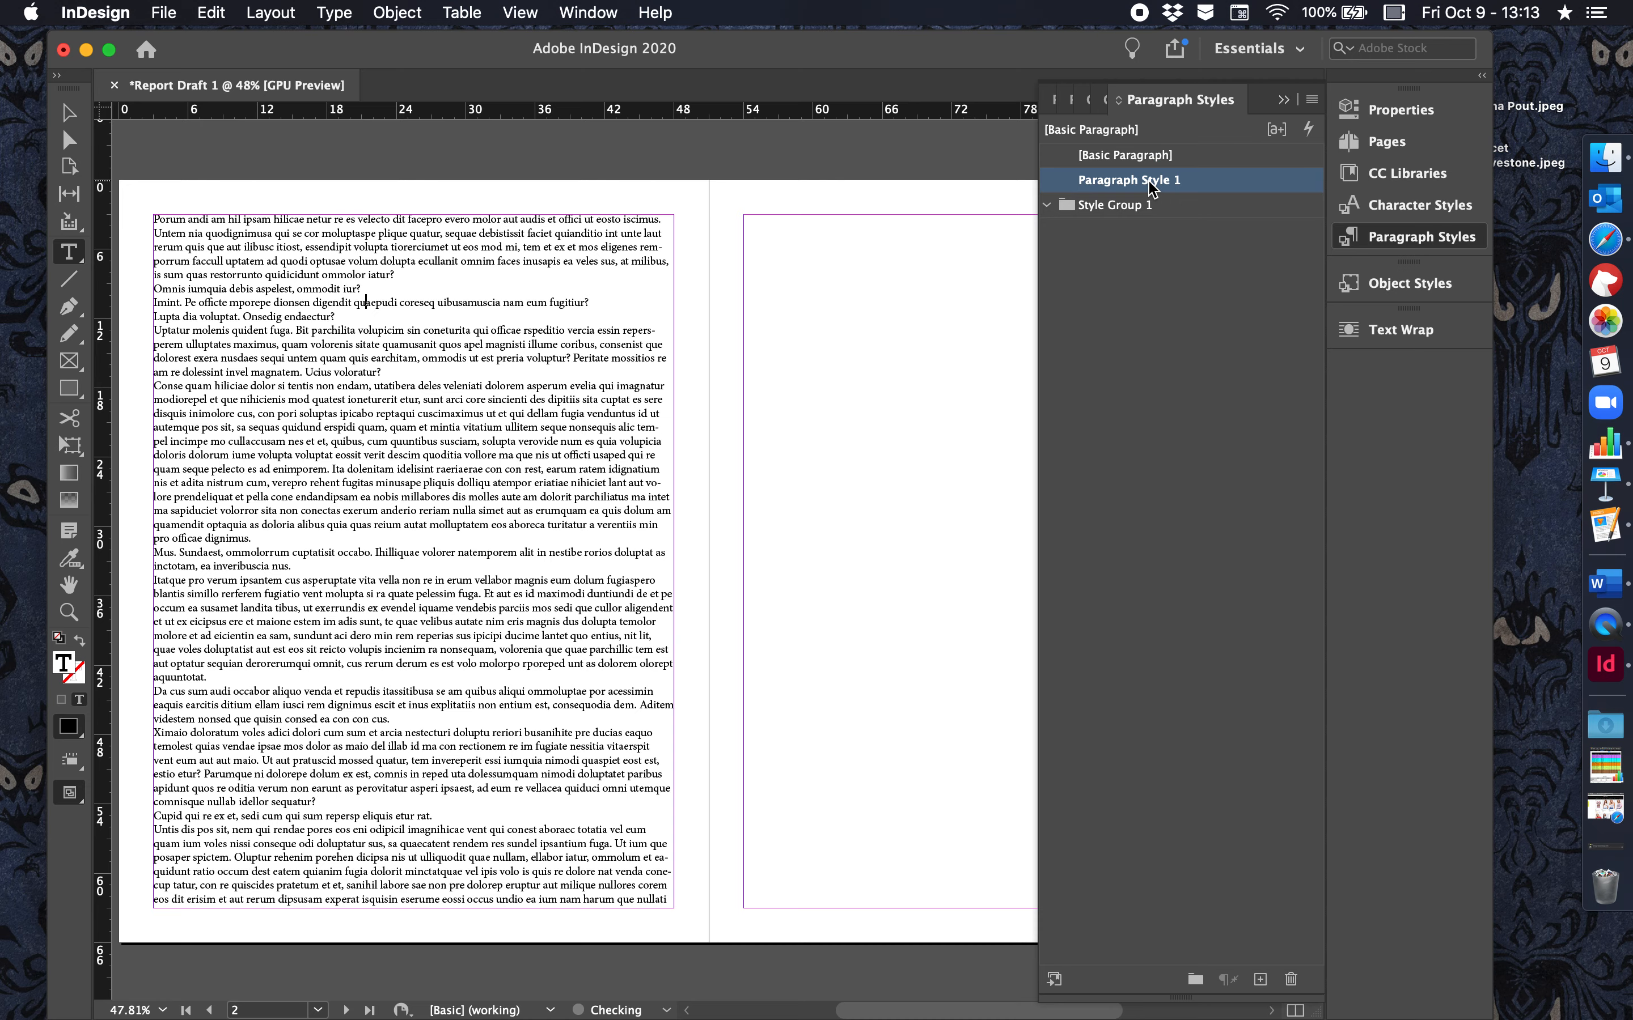
{"action": "double_click", "coordinate": [1150, 184]}
{"action": "left_click_drag", "start_coordinate": [833, 120], "coordinate": [1041, 88]}
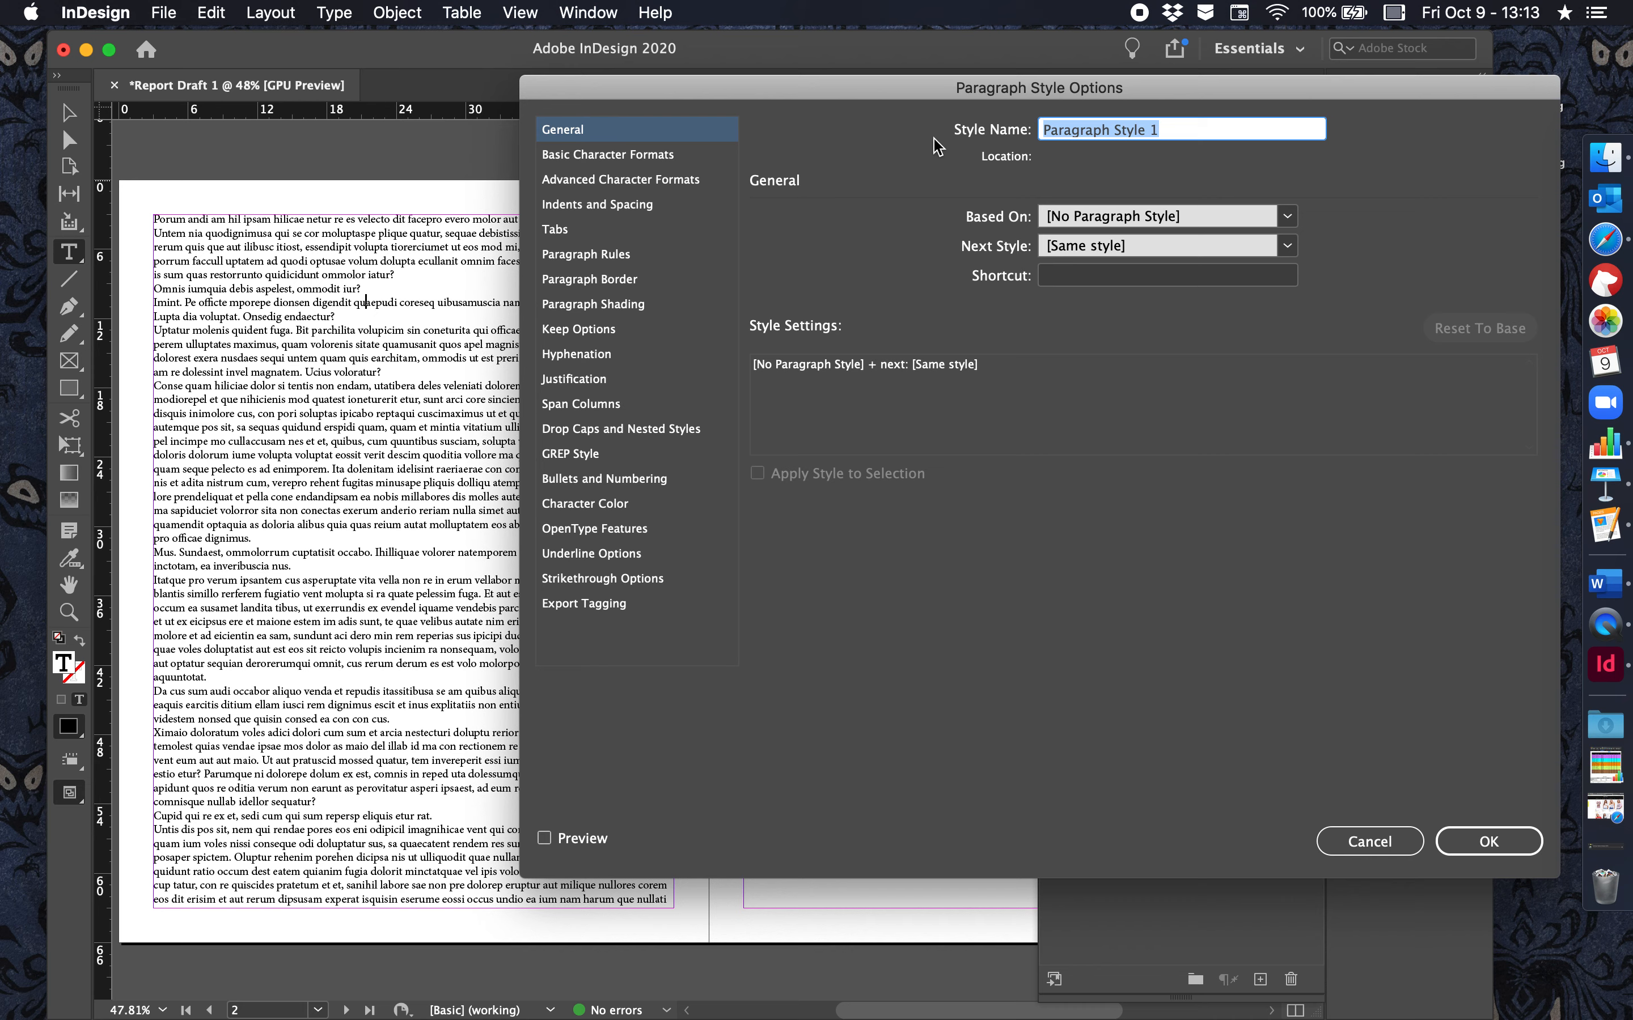
{"action": "type", "text": "Chapter Title"}
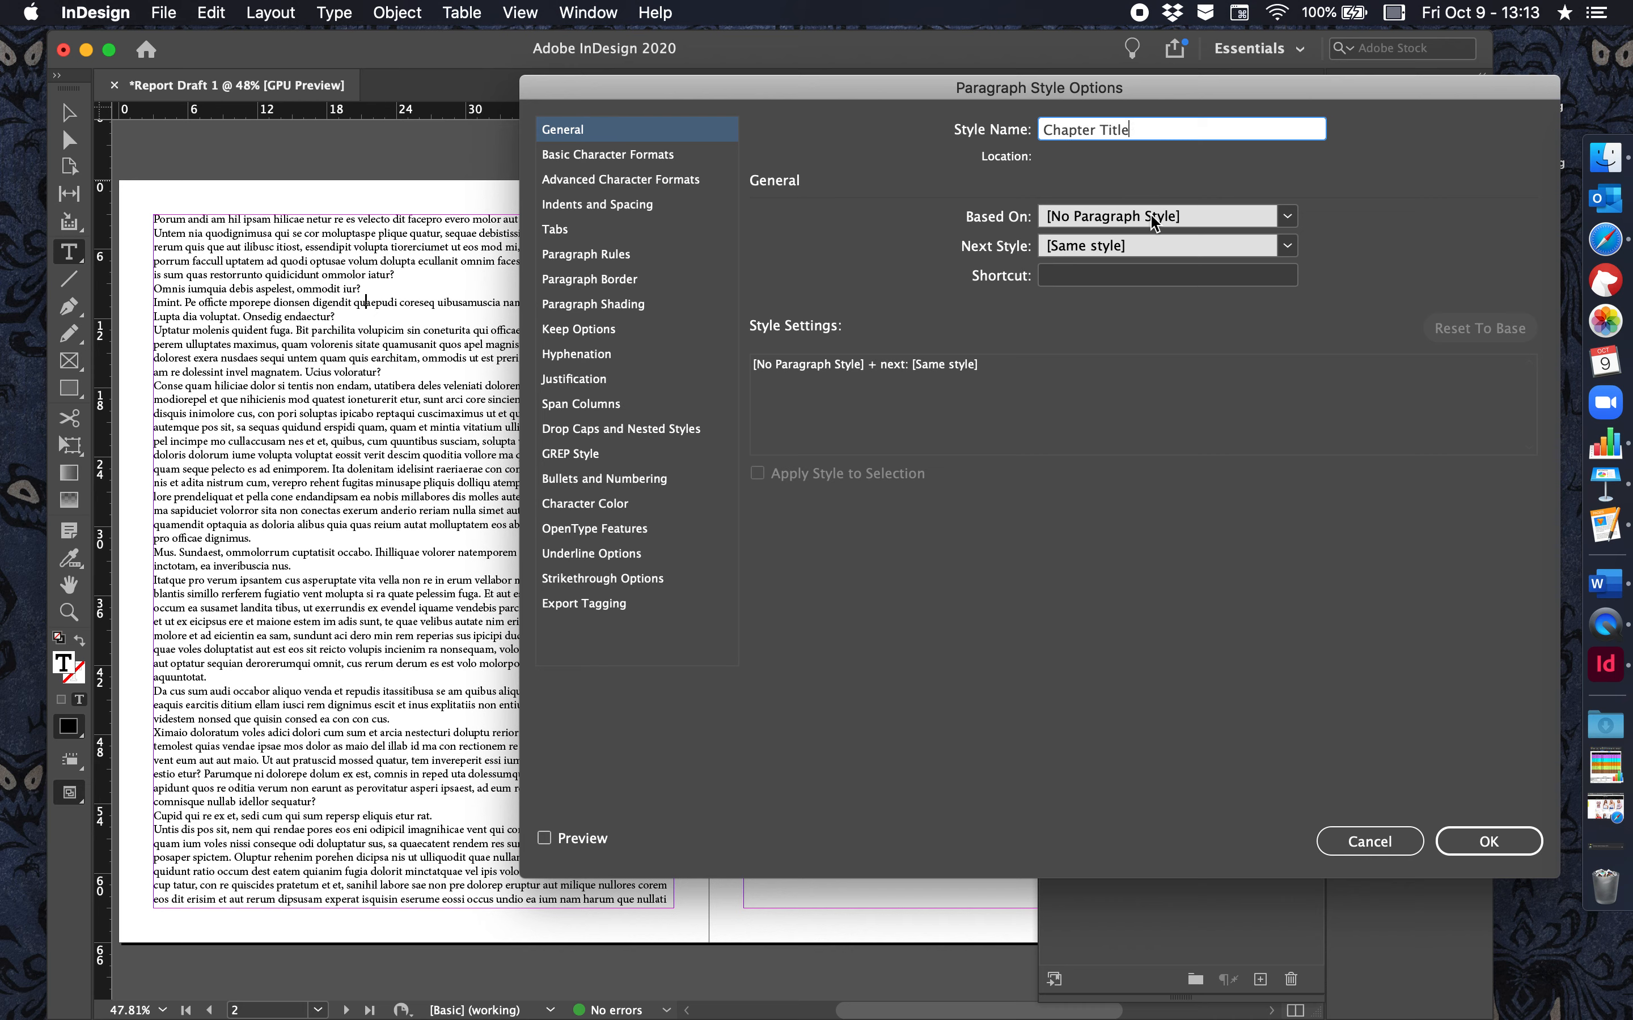
Step: Set the Chapter Title style's font family to Arial in its basic character formats
{"action": "left_click", "coordinate": [639, 157]}
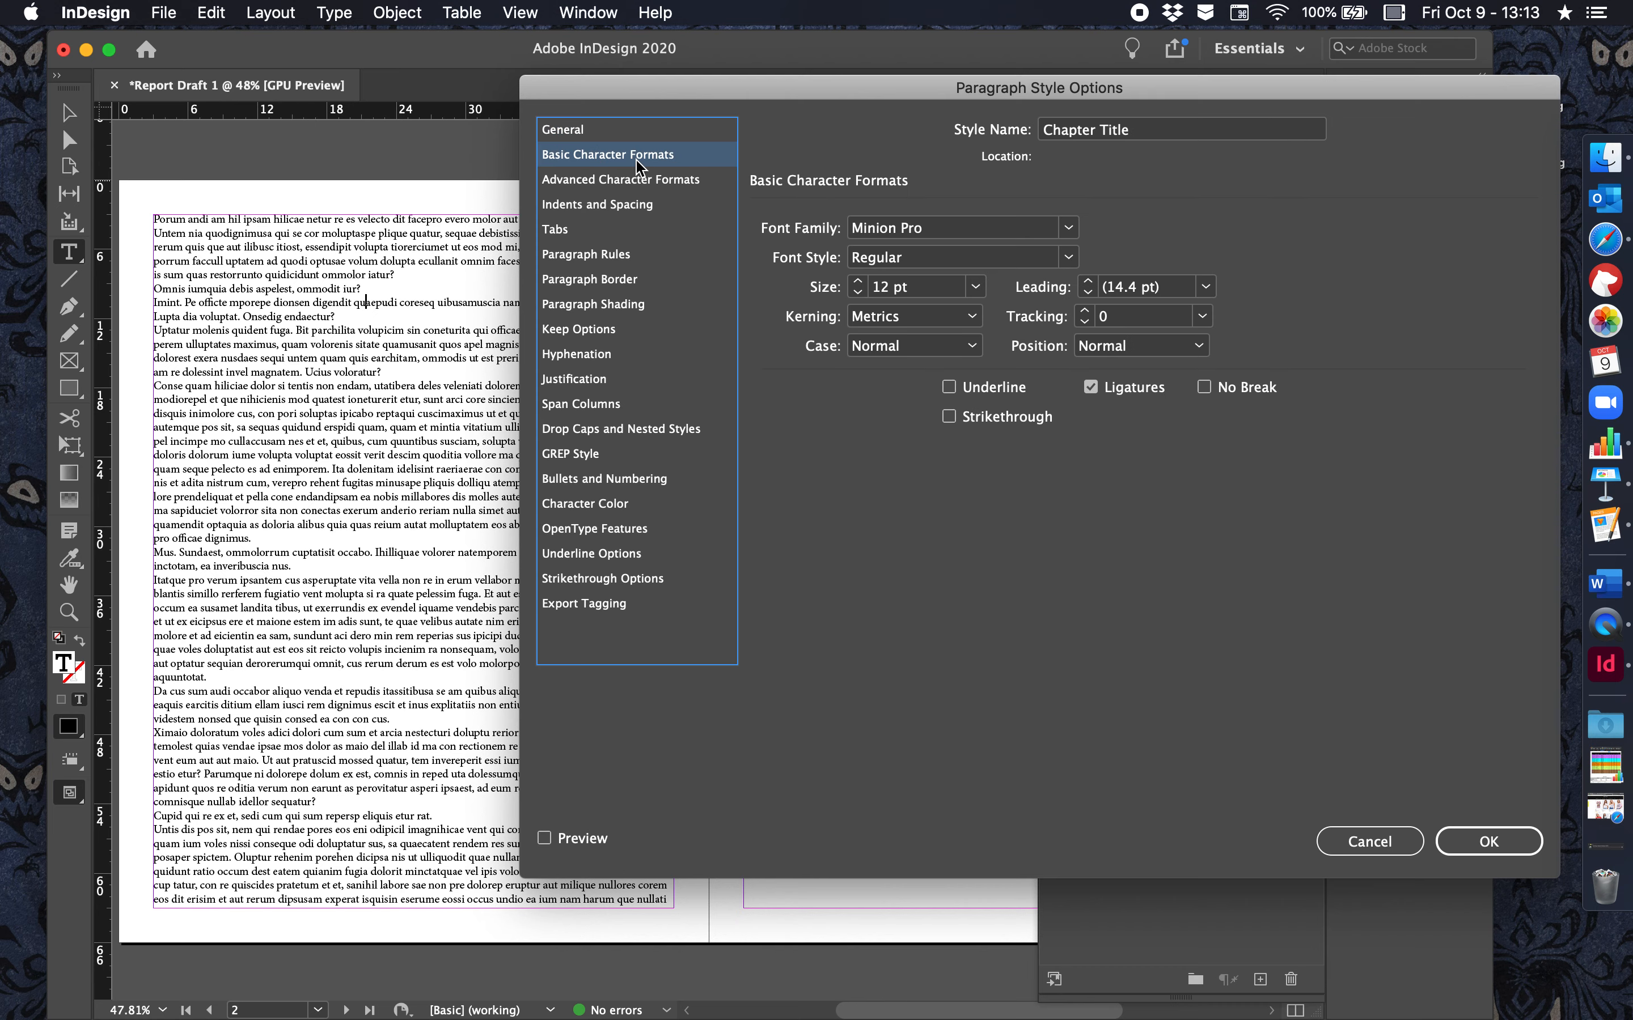
{"action": "left_click", "coordinate": [1027, 233]}
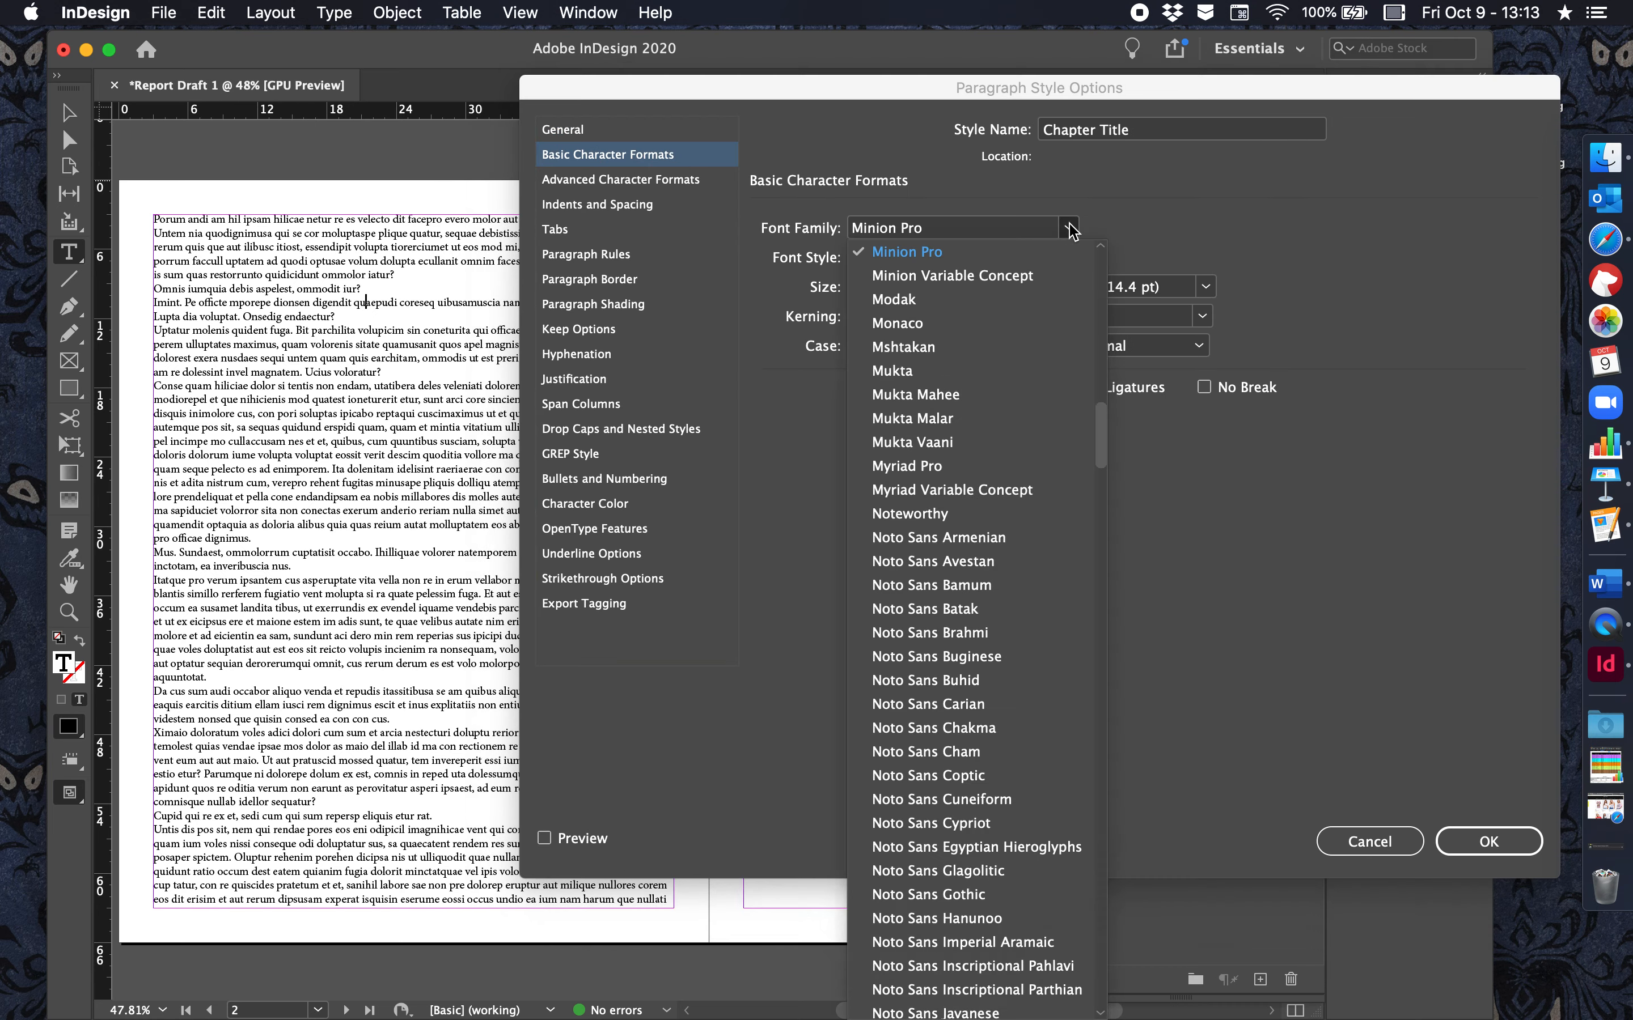
{"action": "scroll", "coordinate": [990, 570], "scroll_direction": "down", "scroll_amount": 1}
{"action": "scroll", "coordinate": [991, 570], "scroll_direction": "down", "scroll_amount": 15}
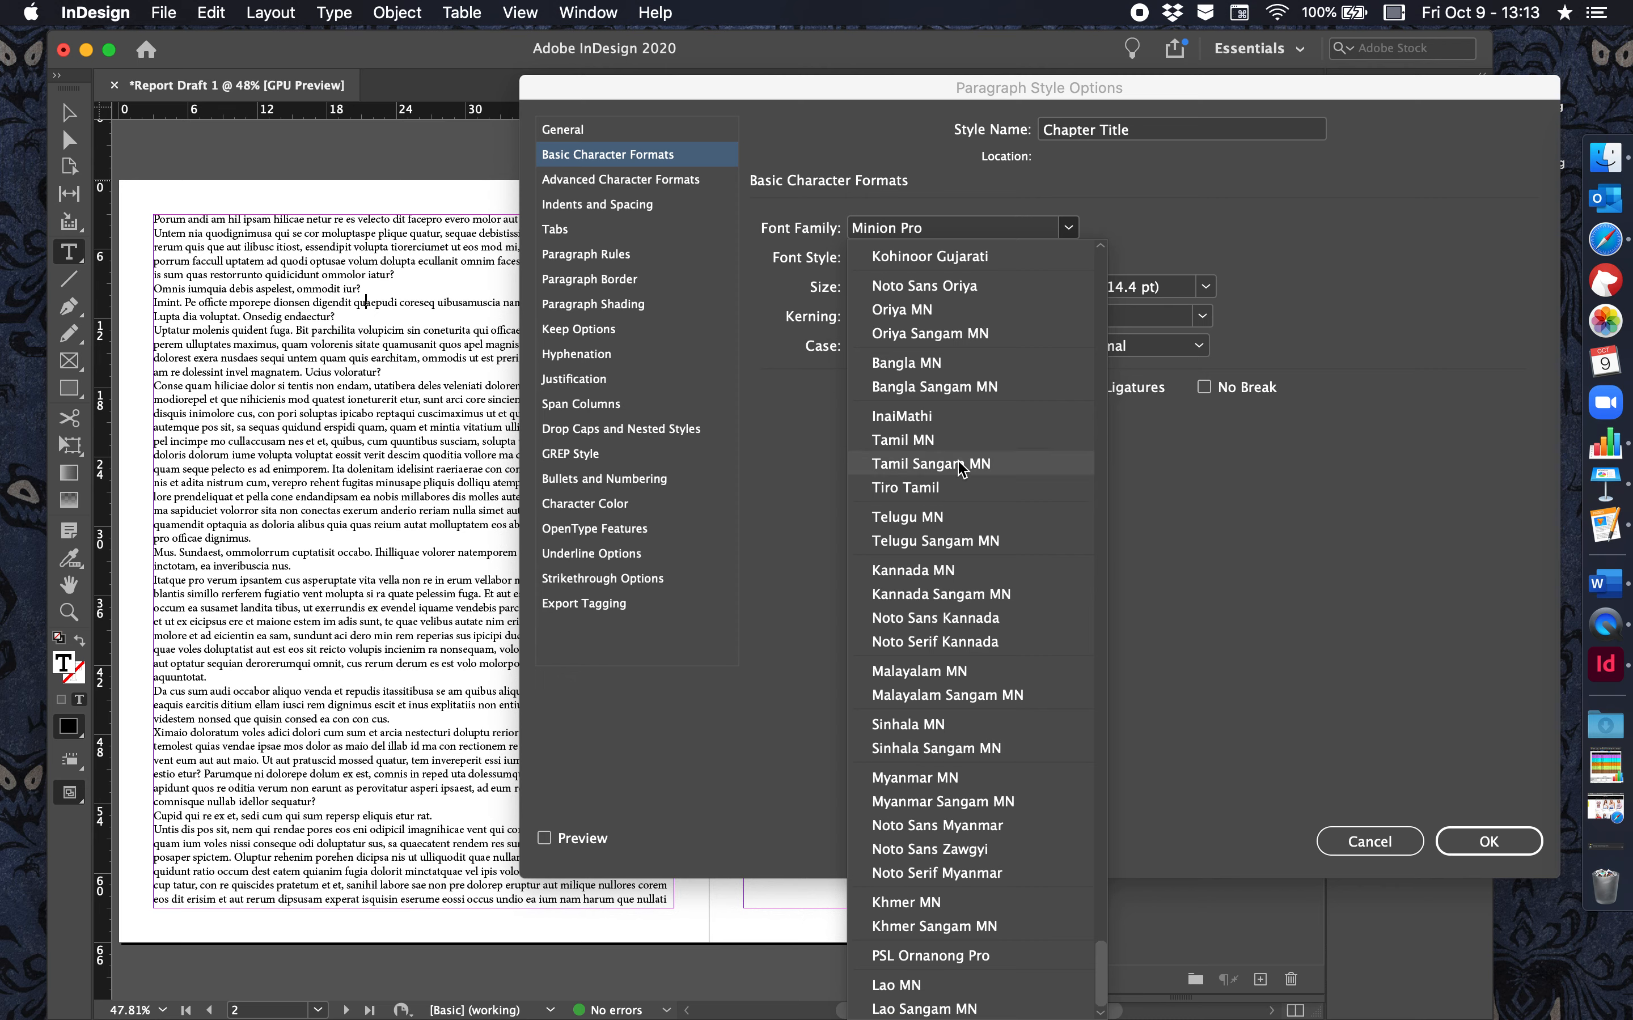
{"action": "scroll", "coordinate": [961, 466], "scroll_direction": "up", "scroll_amount": 10}
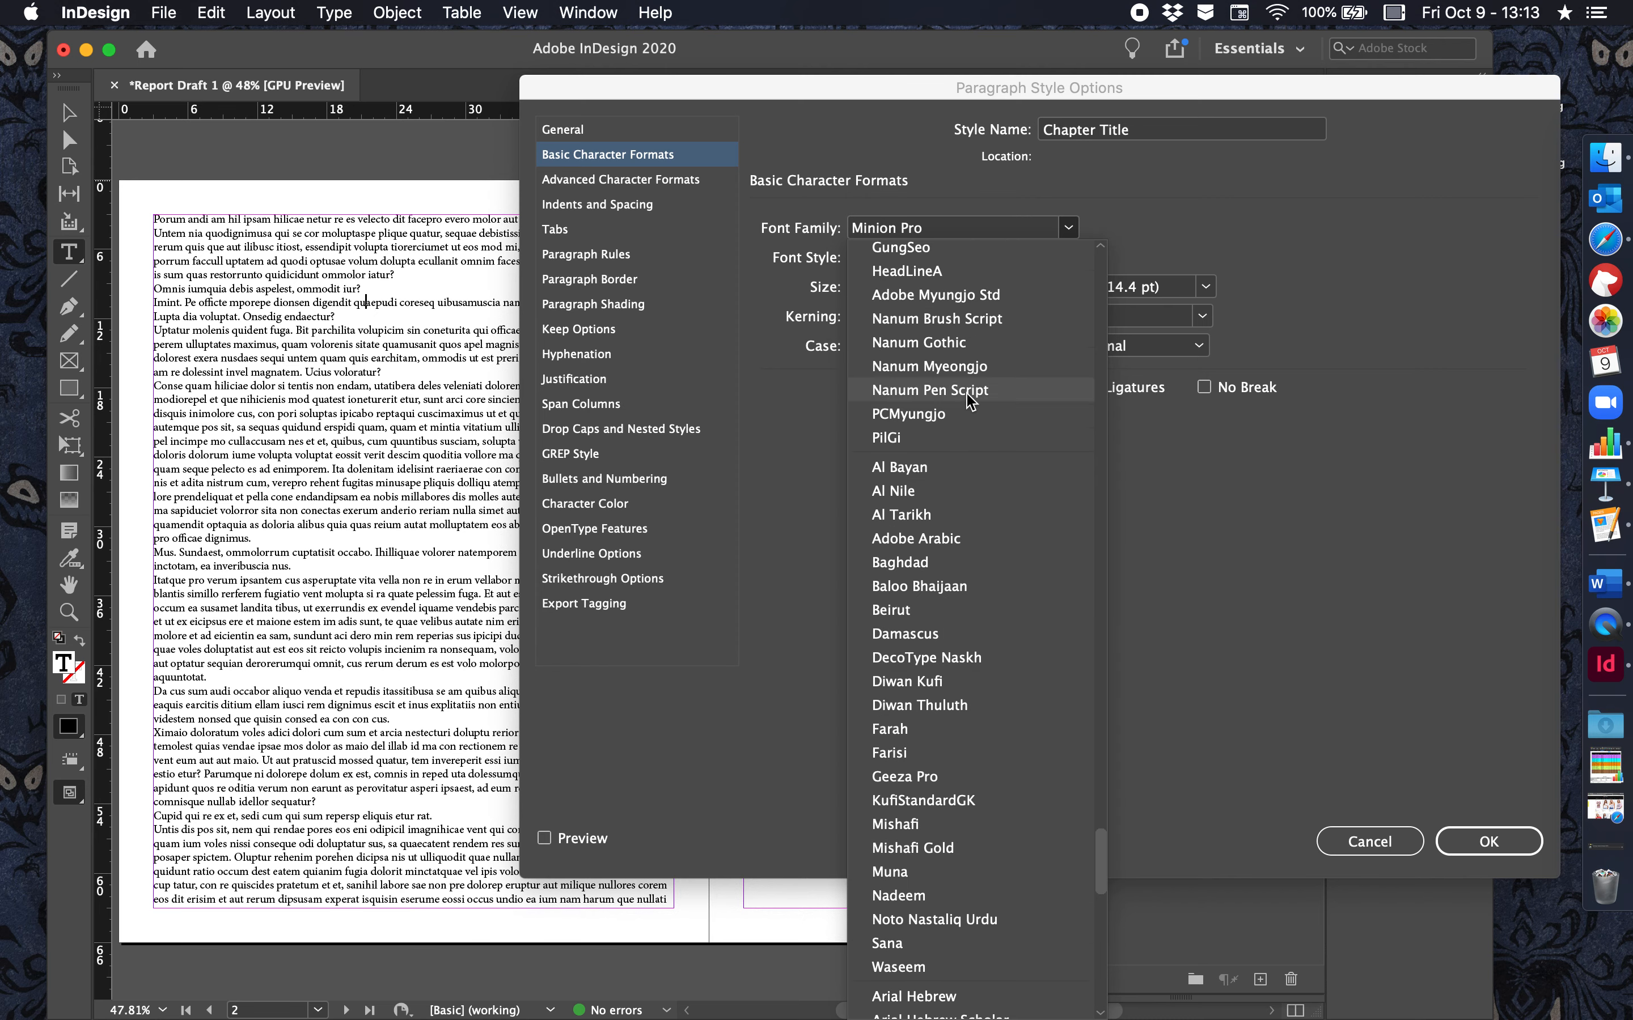
{"action": "scroll", "coordinate": [970, 391], "scroll_direction": "up", "scroll_amount": 5}
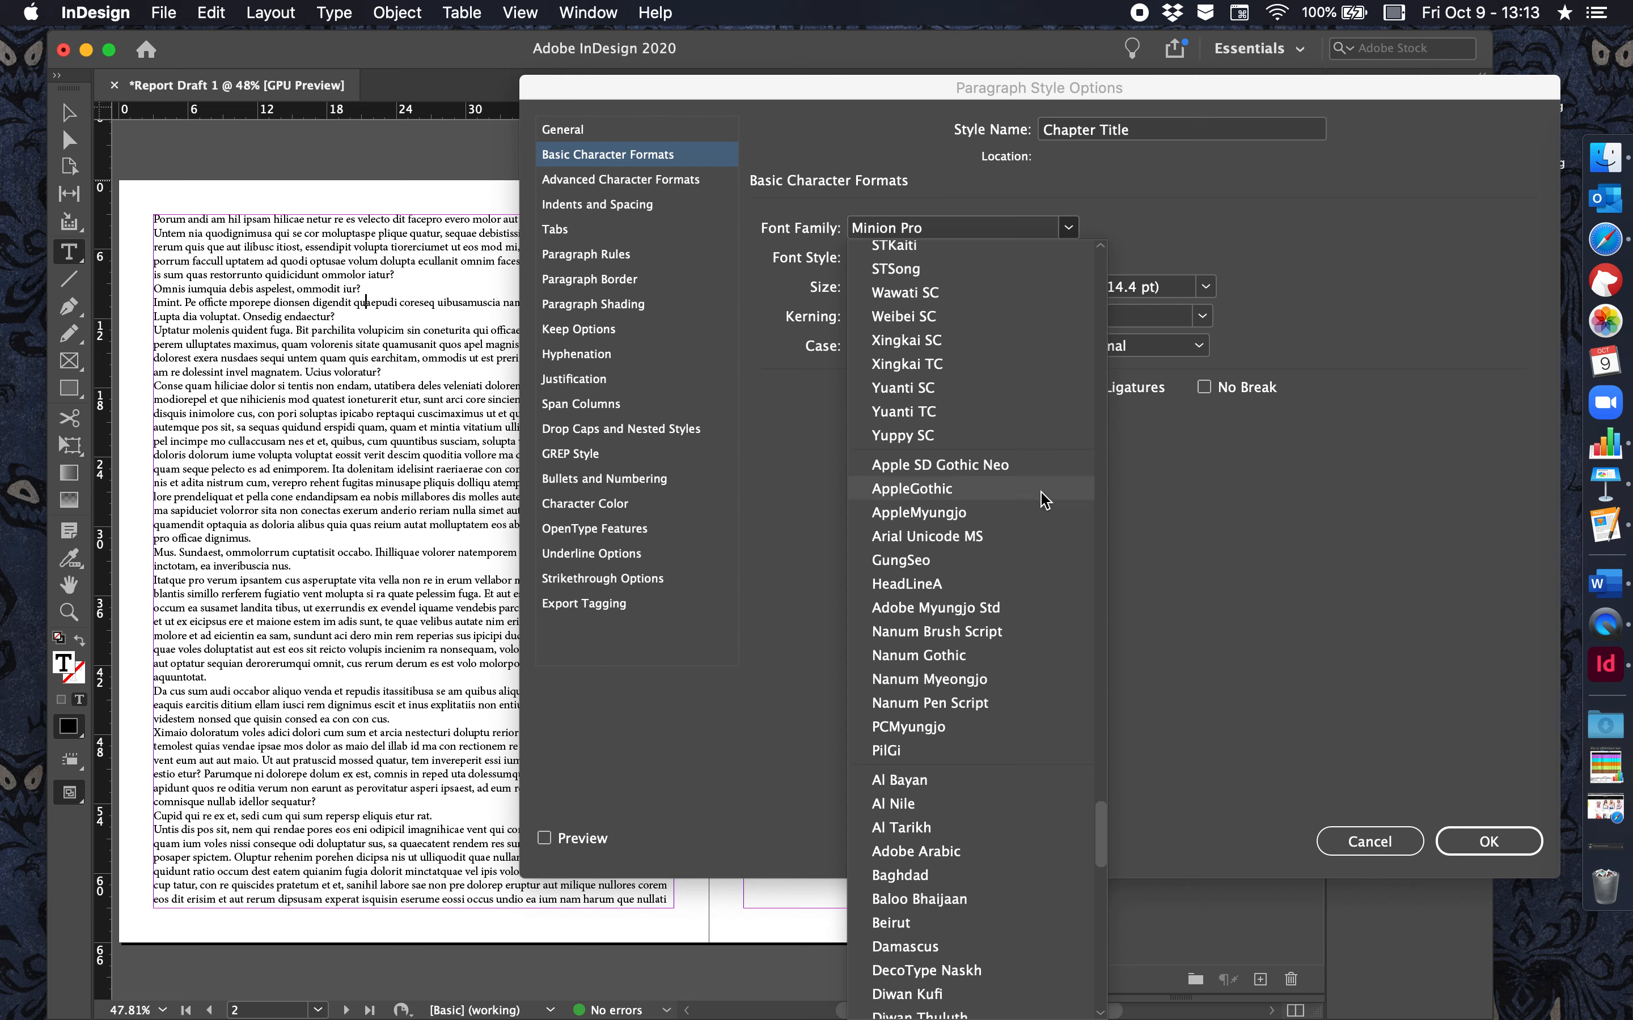
{"action": "scroll", "coordinate": [1055, 485], "scroll_direction": "up", "scroll_amount": 15}
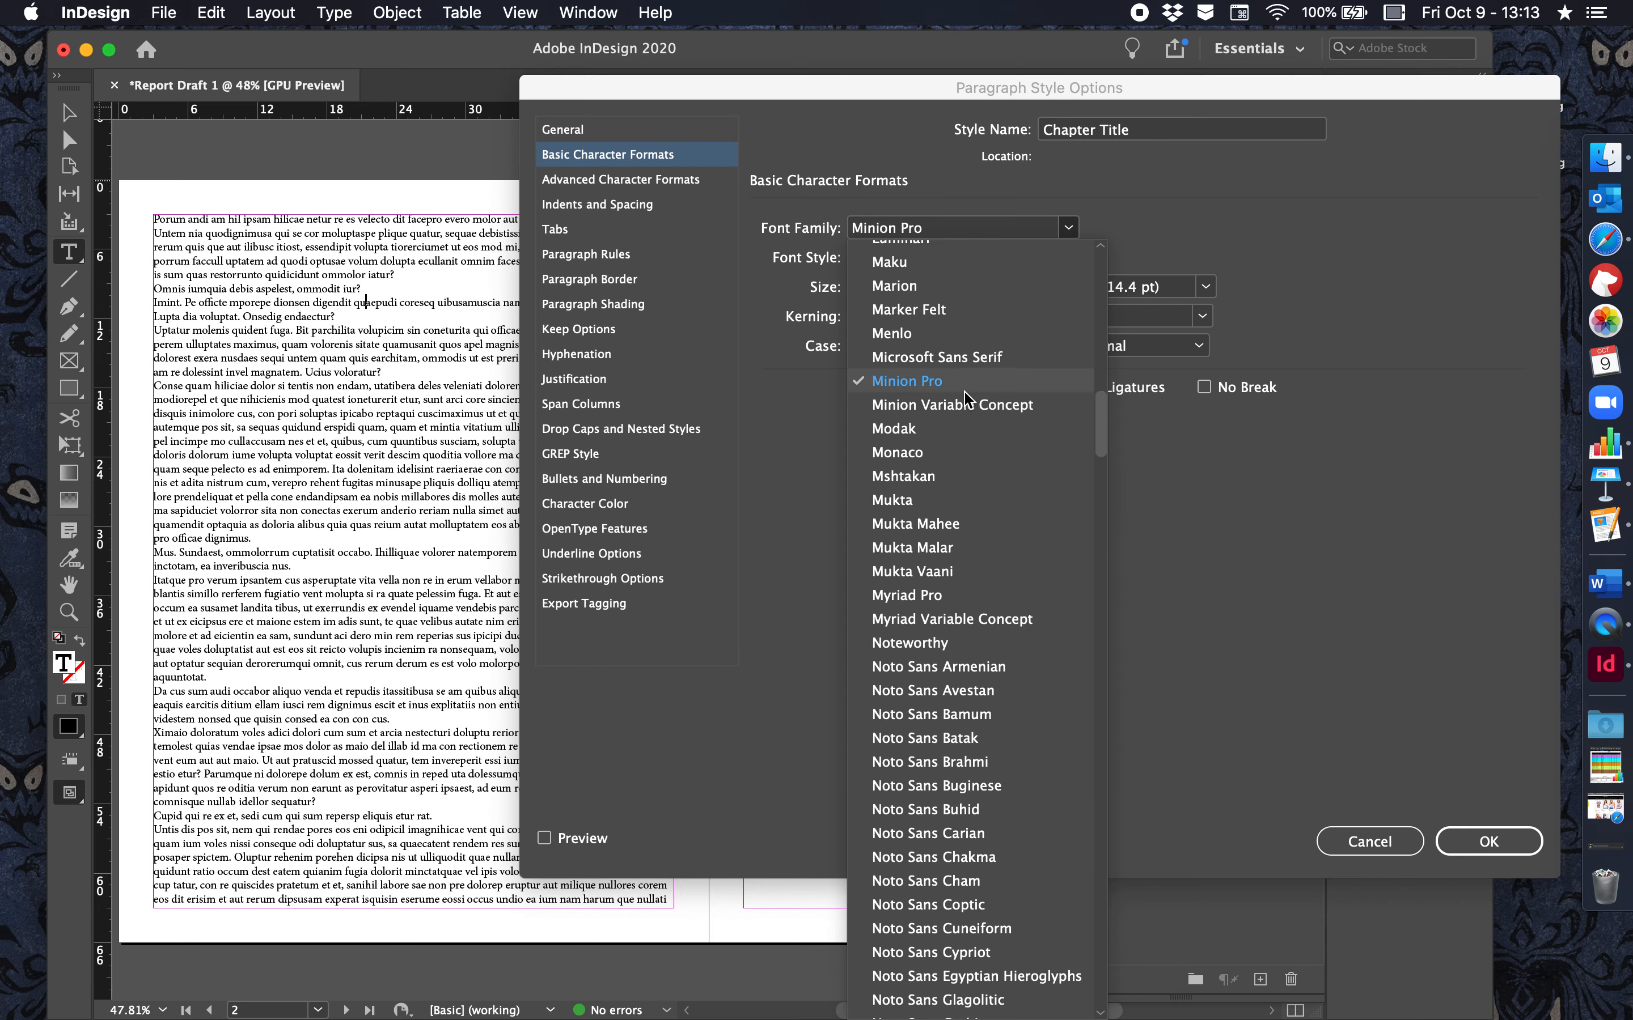
{"action": "scroll", "coordinate": [998, 459], "scroll_direction": "up", "scroll_amount": 2}
{"action": "scroll", "coordinate": [988, 446], "scroll_direction": "down", "scroll_amount": 15}
{"action": "scroll", "coordinate": [988, 447], "scroll_direction": "up", "scroll_amount": 20}
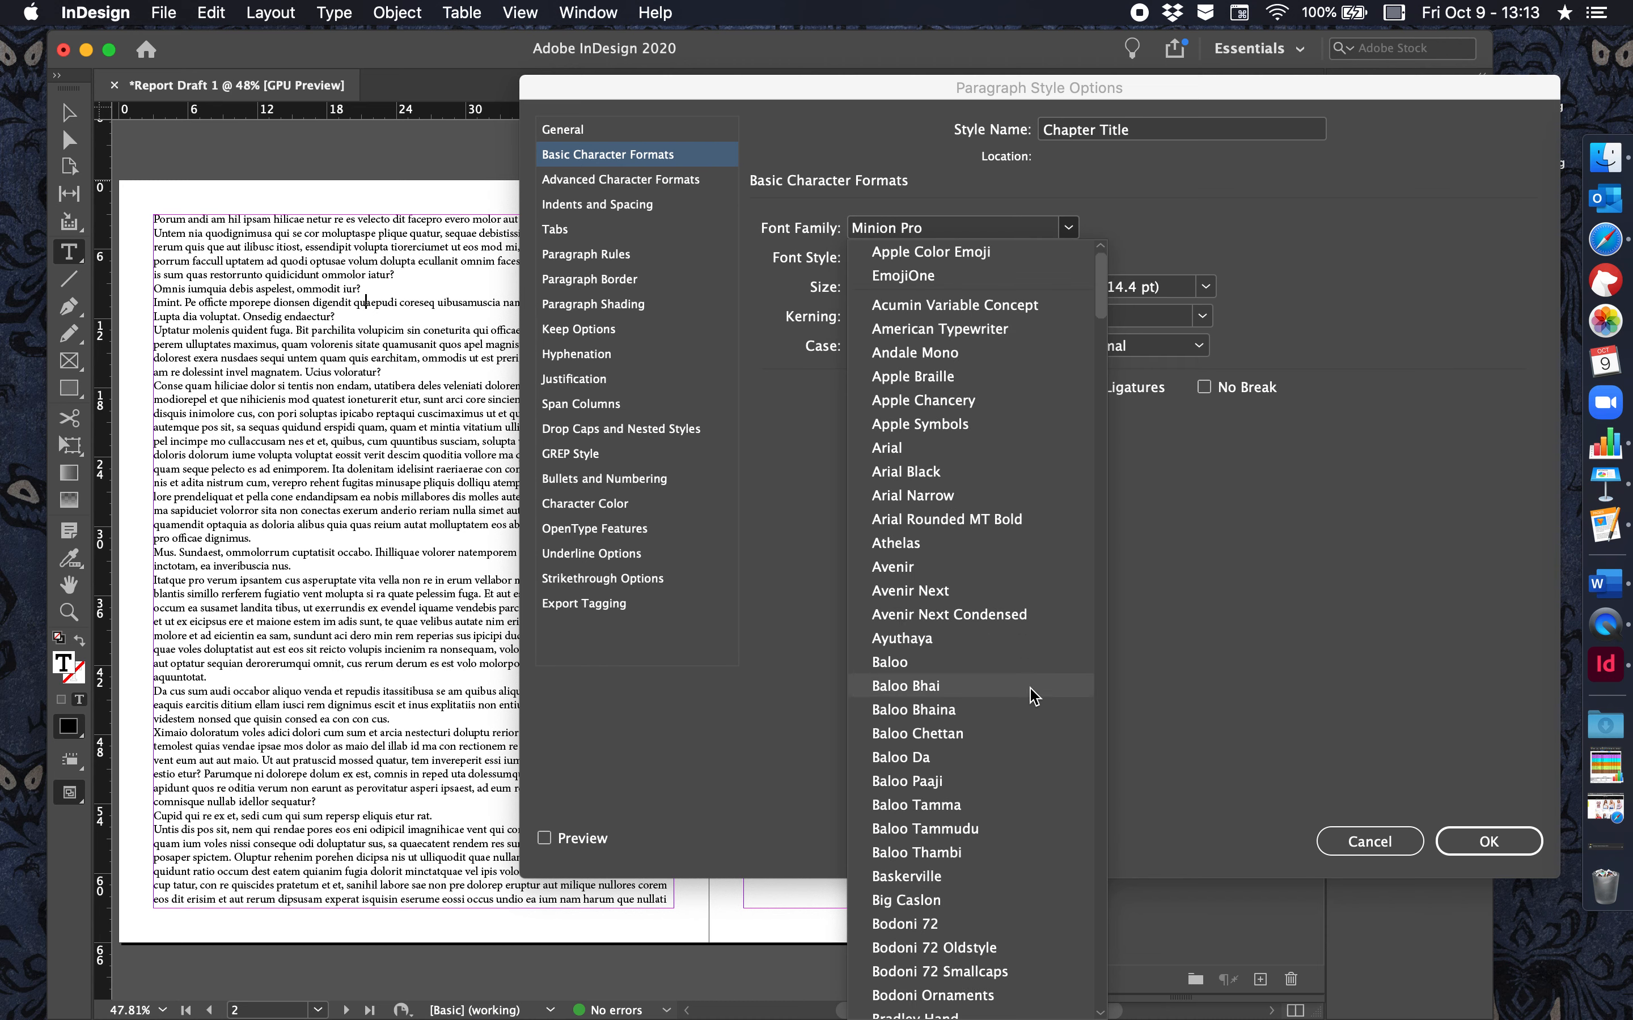
{"action": "left_click", "coordinate": [1007, 446]}
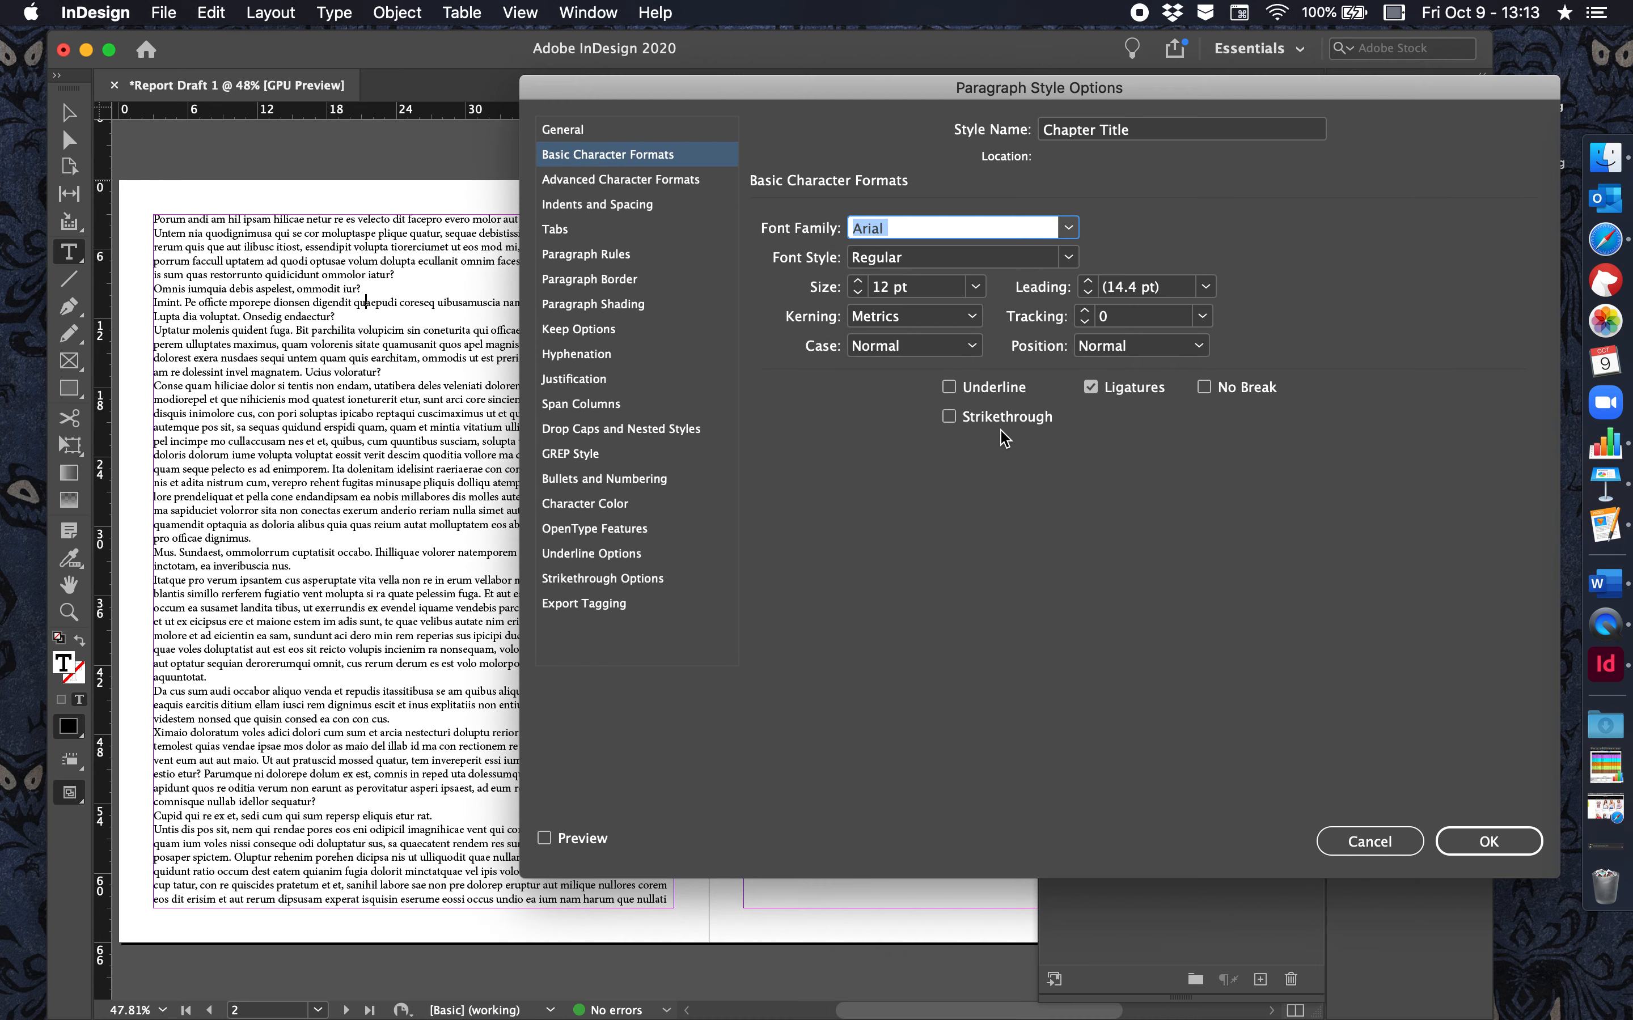
Step: Turn on the preview and increase the Chapter Title style's font size to 29 pt
{"action": "left_click", "coordinate": [858, 284]}
{"action": "left_click", "coordinate": [858, 283]}
{"action": "left_click", "coordinate": [858, 283]}
{"action": "left_click", "coordinate": [858, 283]}
{"action": "left_click", "coordinate": [858, 284]}
{"action": "left_click", "coordinate": [545, 838]}
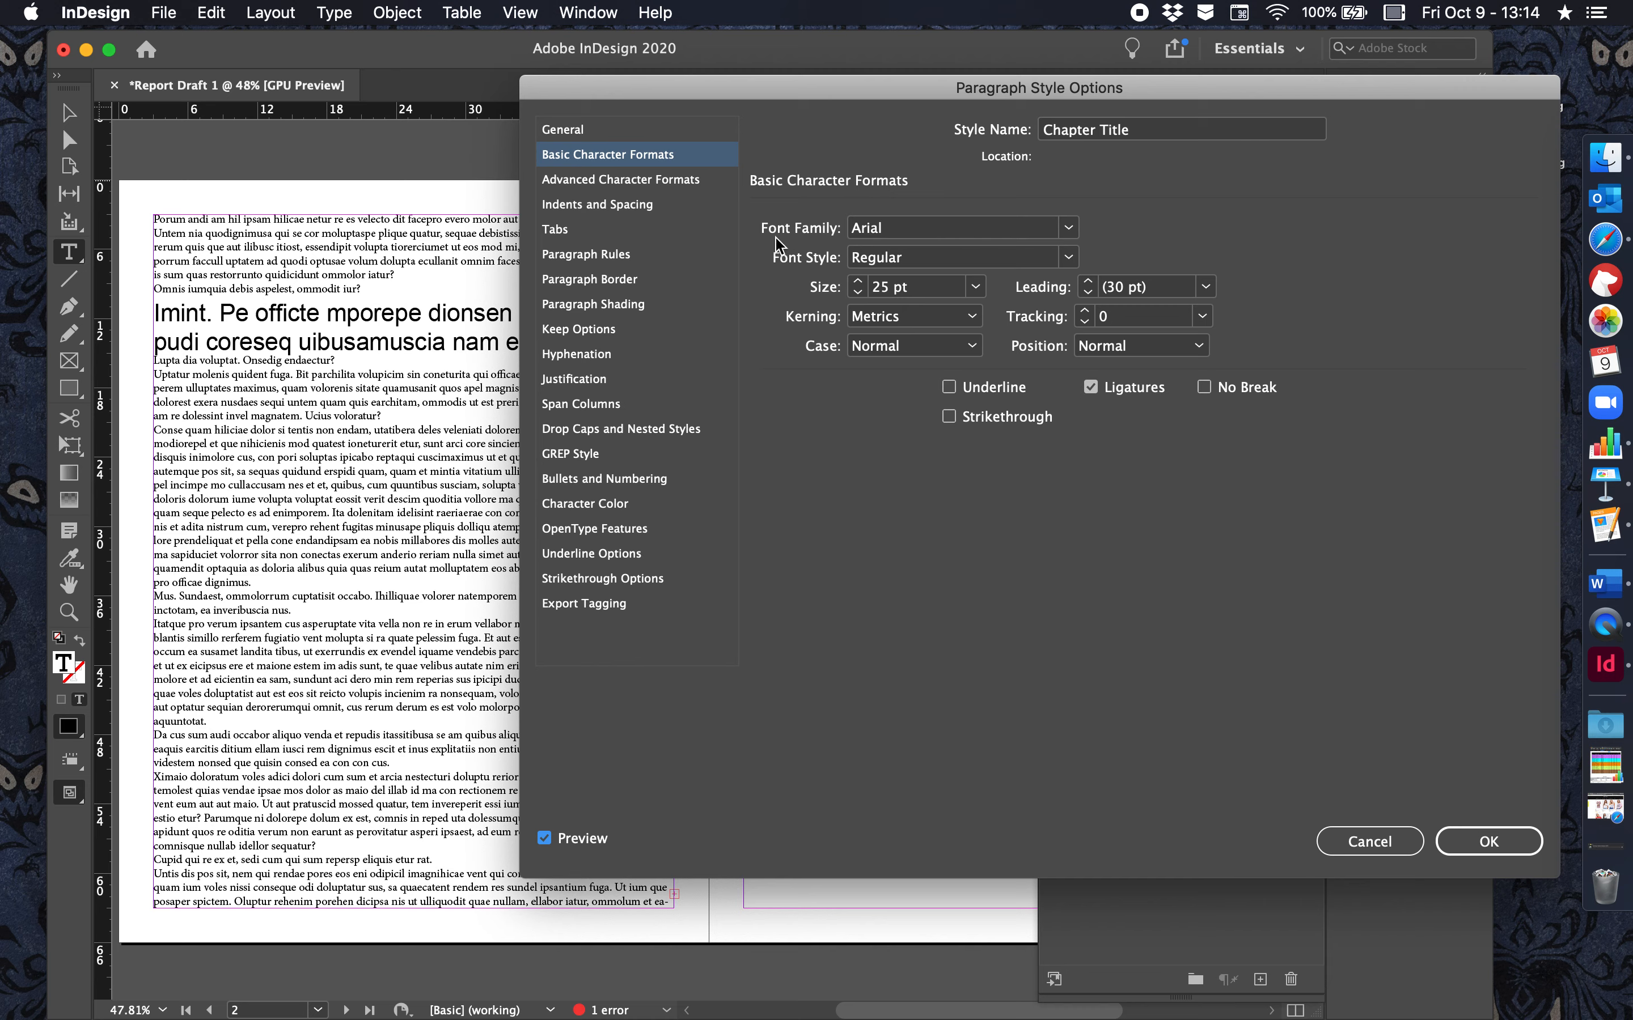
{"action": "left_click", "coordinate": [857, 281]}
{"action": "left_click", "coordinate": [858, 282]}
{"action": "left_click", "coordinate": [858, 281]}
{"action": "left_click", "coordinate": [857, 281]}
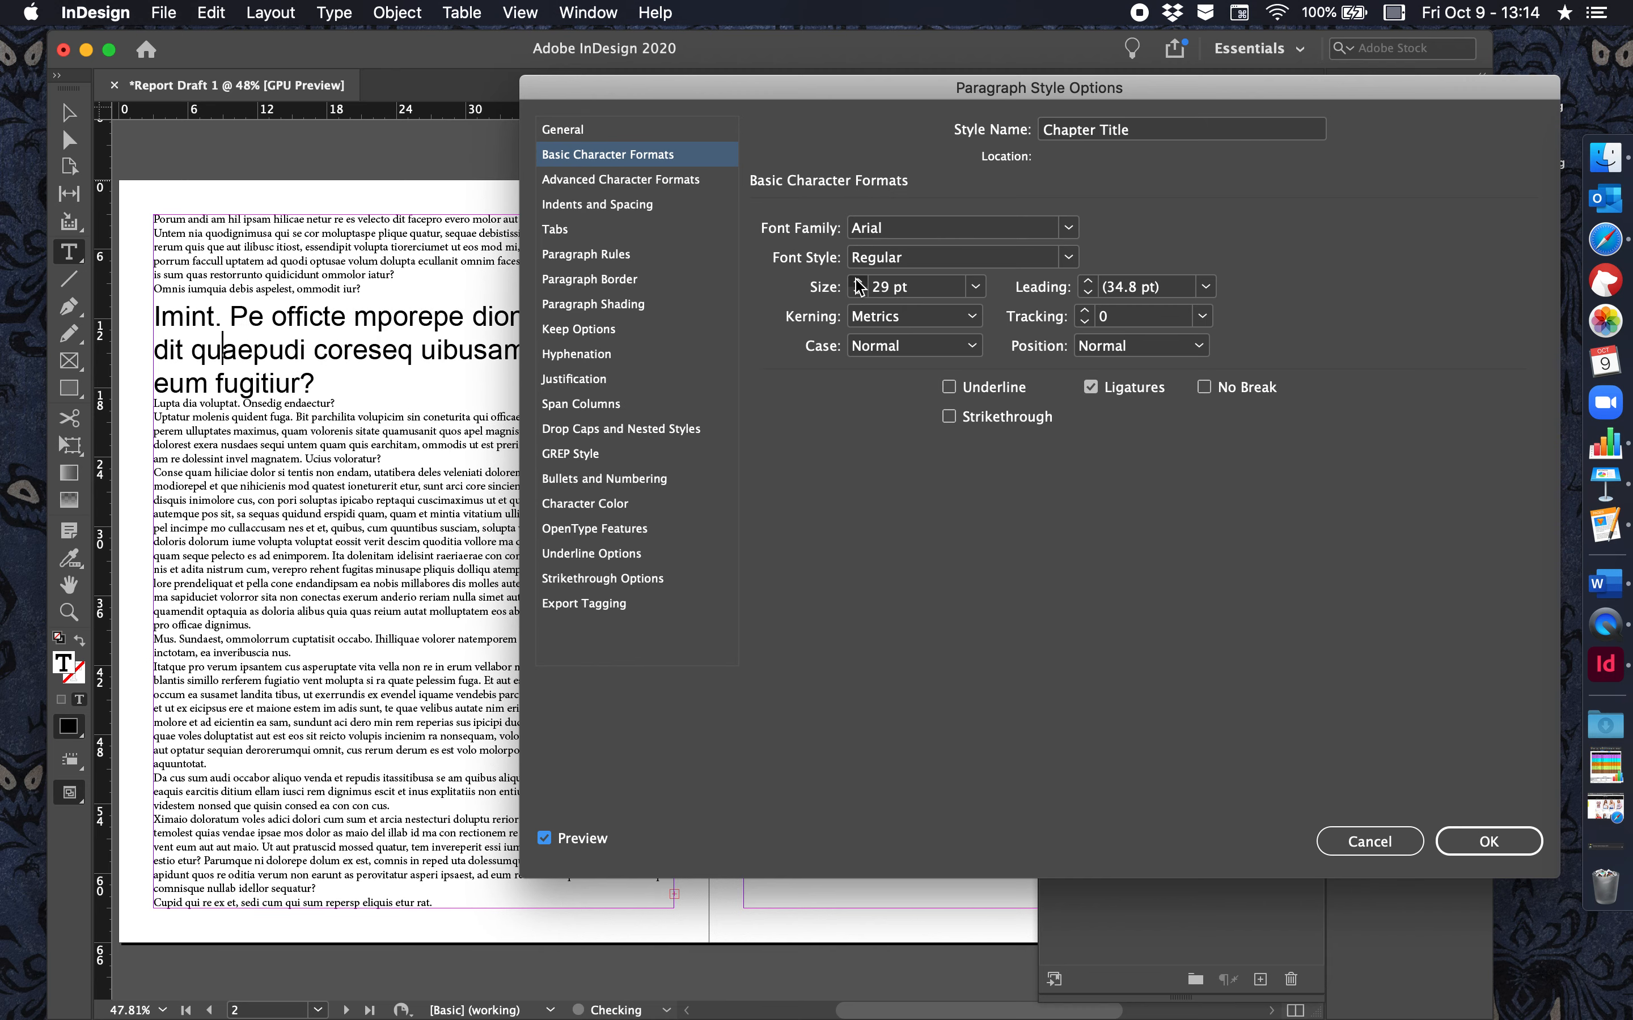
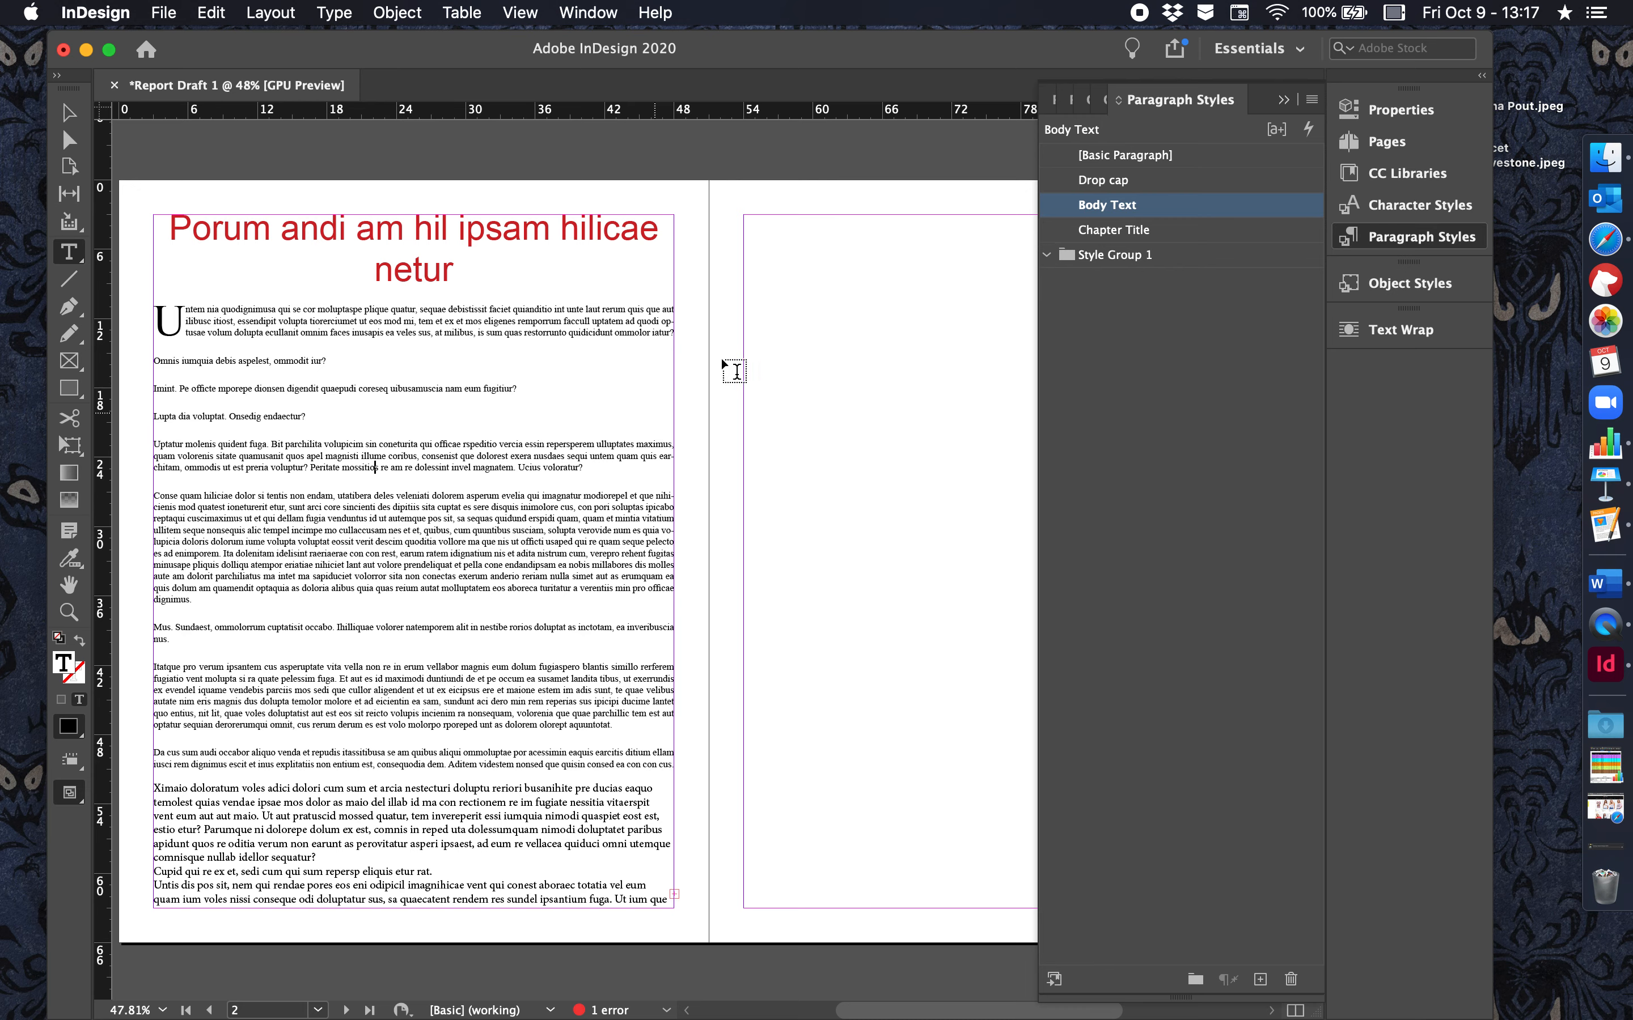
Step: Edit the Body Text style's indents and spacing and reduce its space before to 0p2
{"action": "double_click", "coordinate": [1127, 209]}
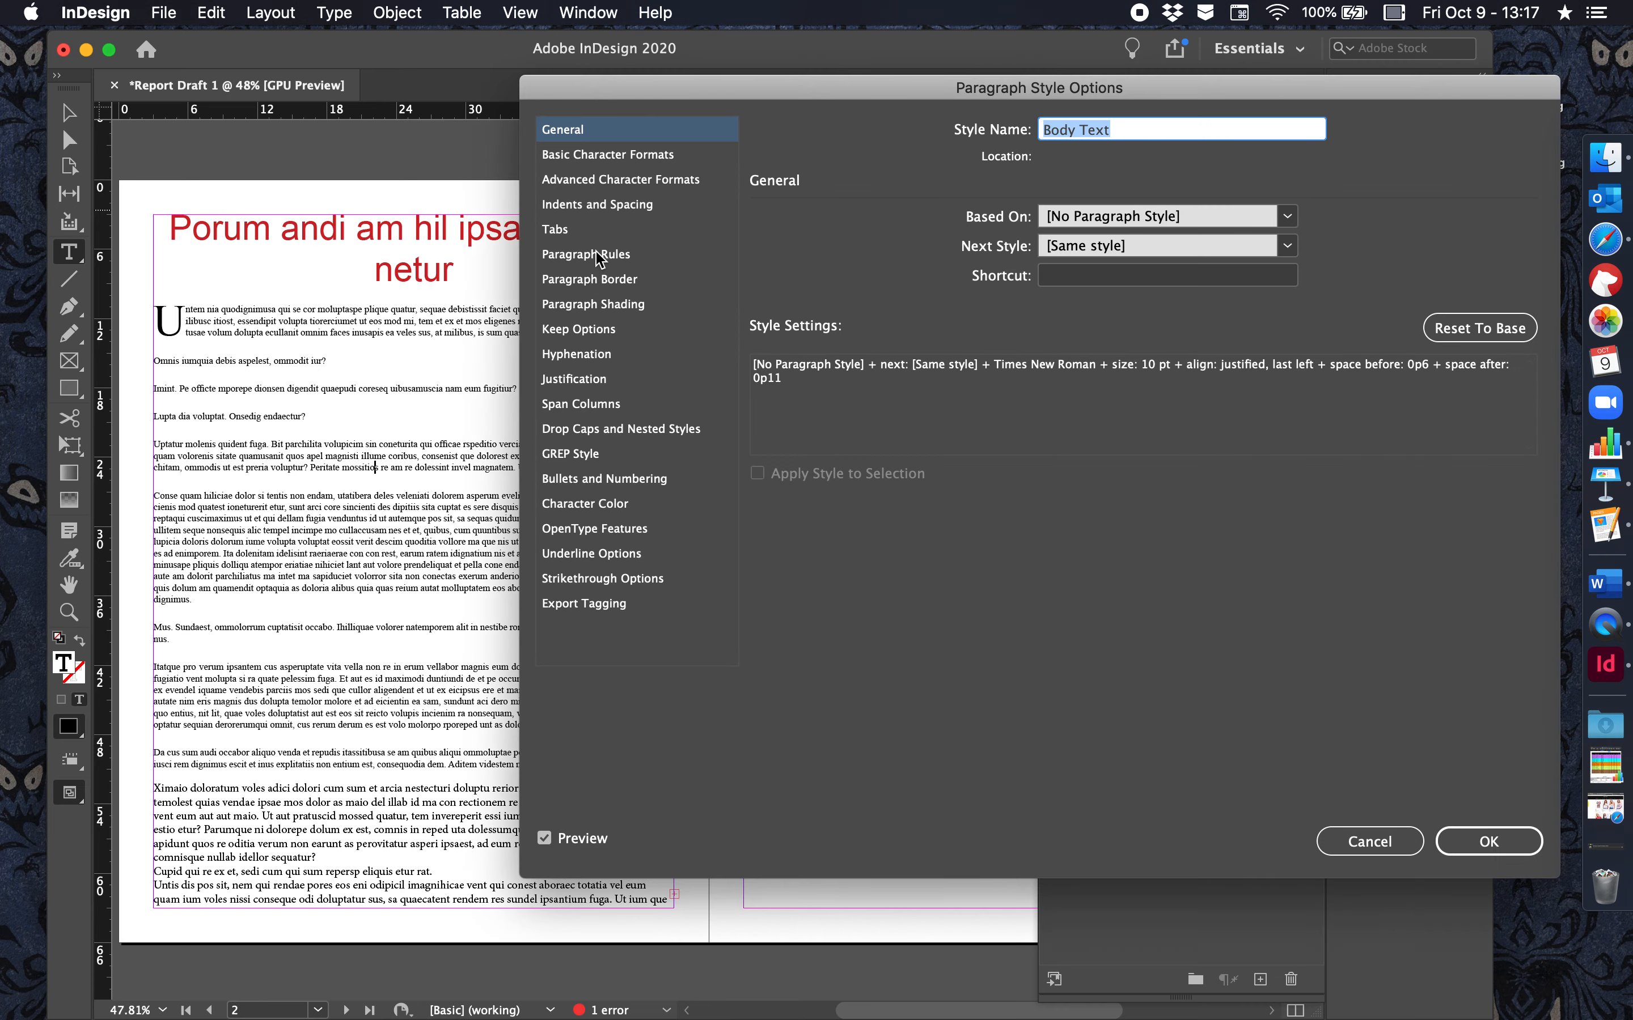
{"action": "left_click", "coordinate": [585, 205]}
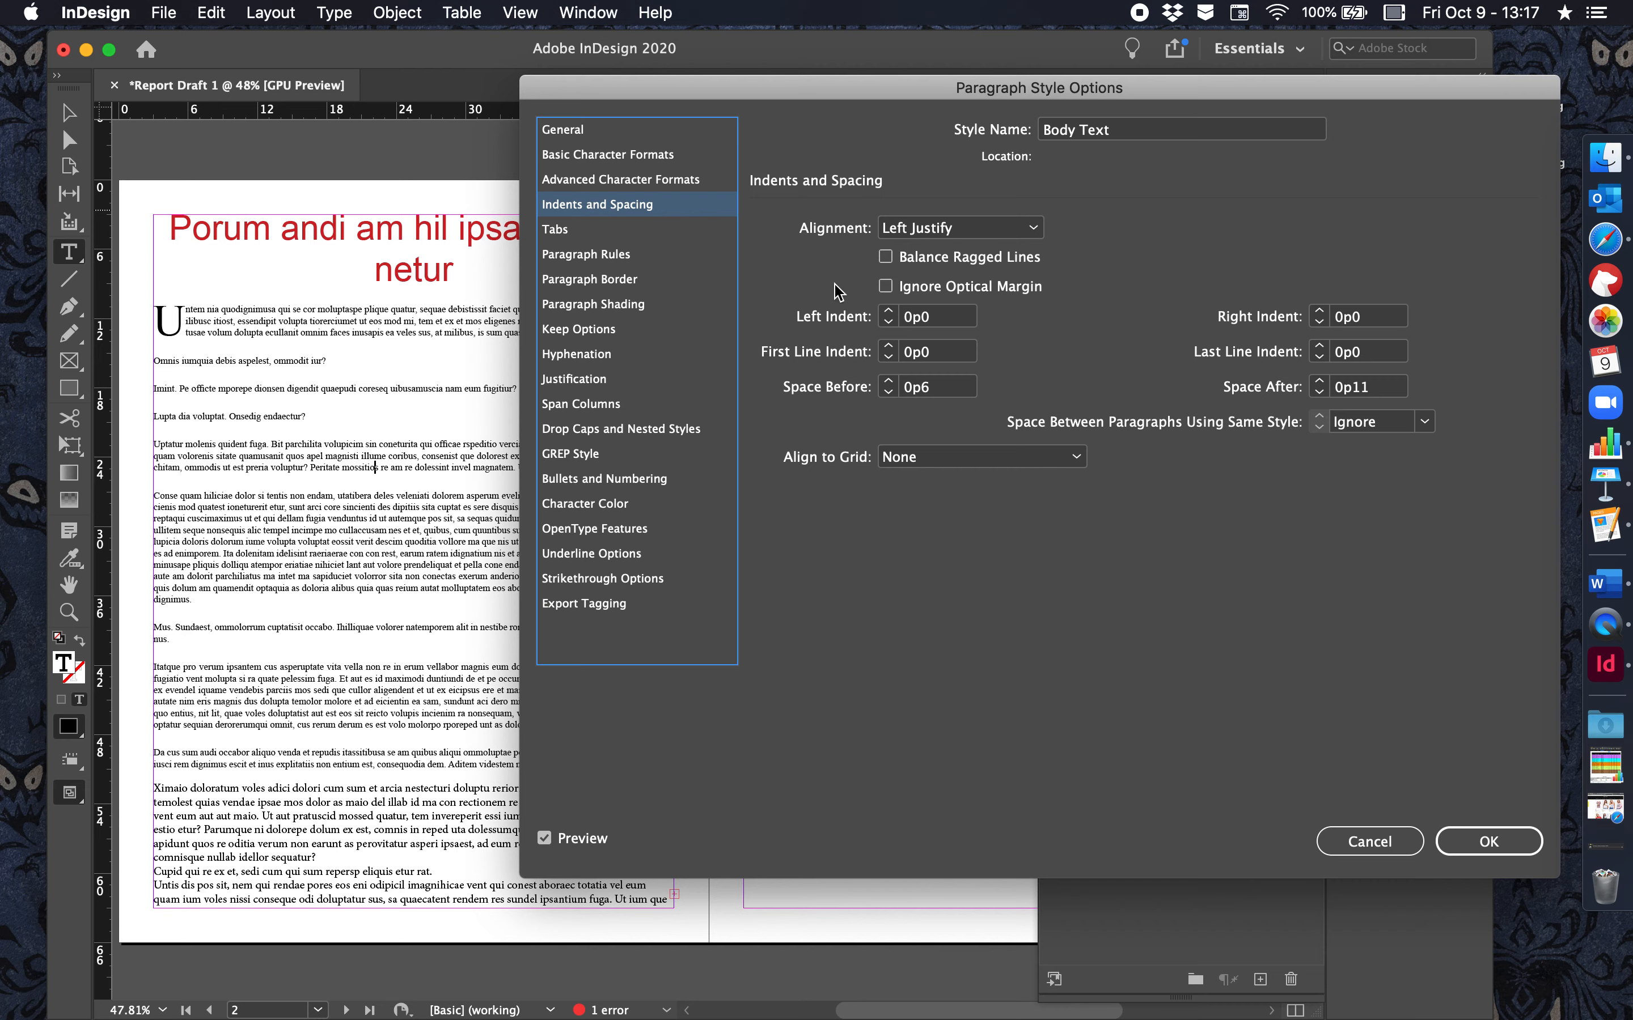
{"action": "left_click", "coordinate": [888, 392]}
{"action": "left_click", "coordinate": [889, 393]}
{"action": "left_click", "coordinate": [888, 393]}
{"action": "left_click", "coordinate": [888, 392]}
Step: Reduce the Body Text style's space after to 0p3 and save the style changes
{"action": "left_click", "coordinate": [1320, 393]}
{"action": "left_click", "coordinate": [1320, 393]}
{"action": "left_click", "coordinate": [1320, 394]}
{"action": "left_click", "coordinate": [1320, 394]}
{"action": "left_click", "coordinate": [1320, 393]}
{"action": "left_click", "coordinate": [1320, 393]}
{"action": "left_click", "coordinate": [1320, 393]}
{"action": "left_click", "coordinate": [1319, 393]}
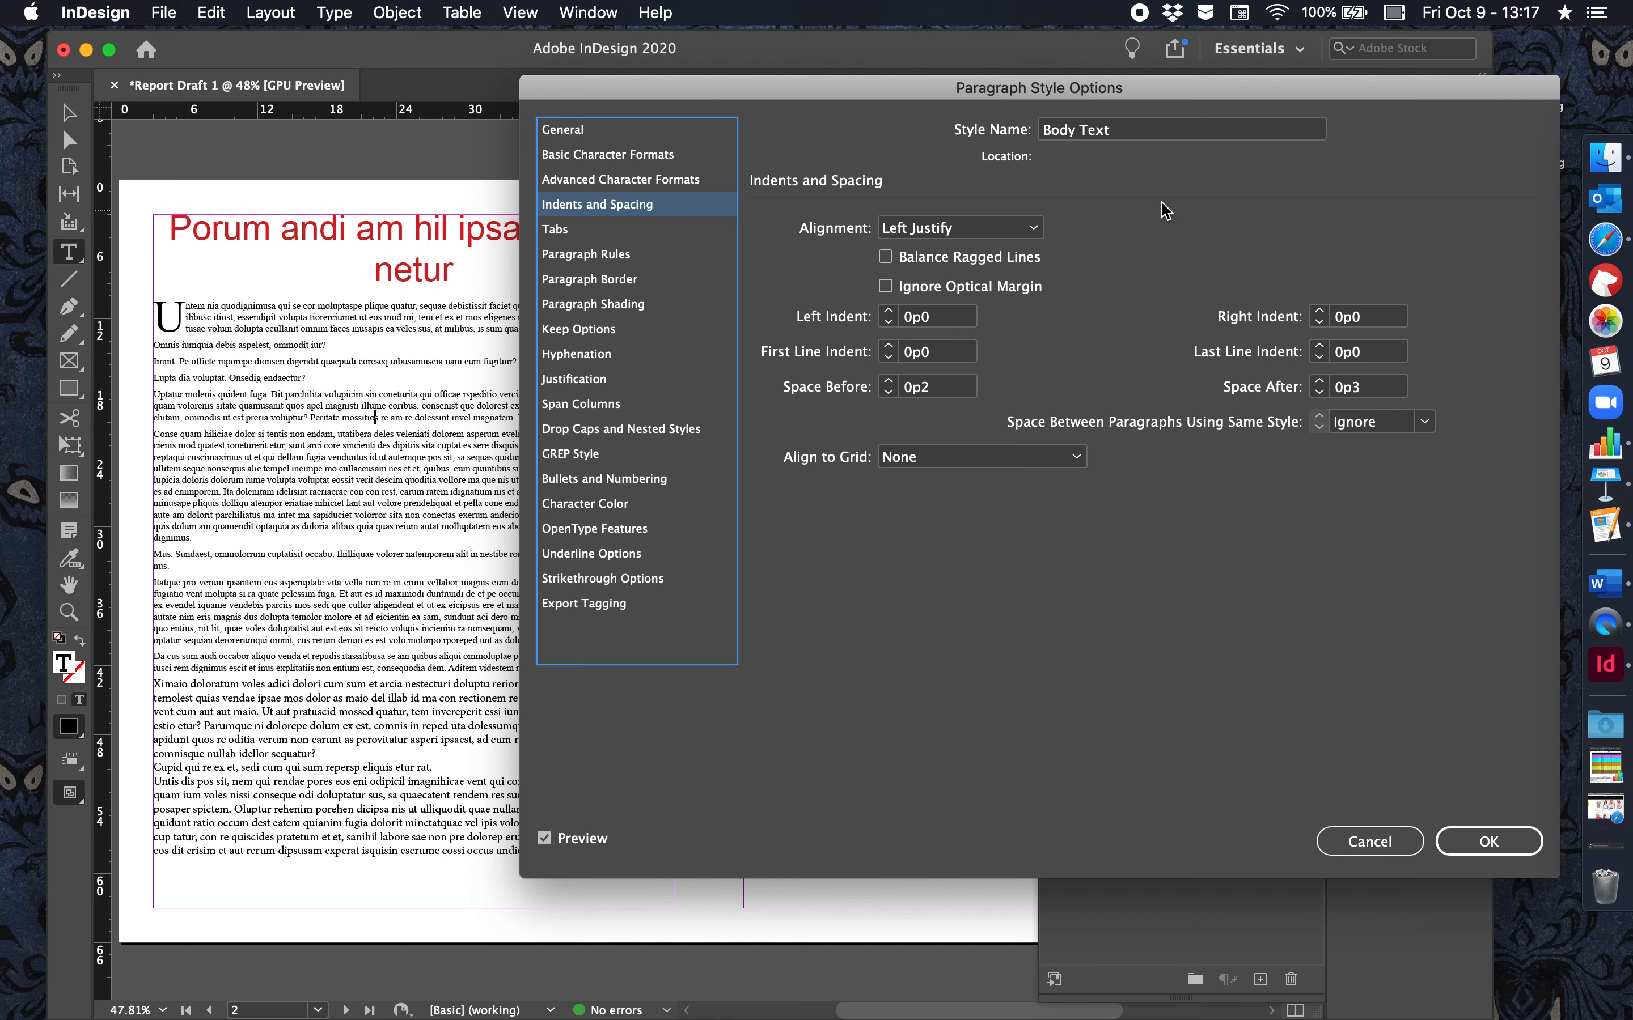
{"action": "left_click", "coordinate": [1458, 843]}
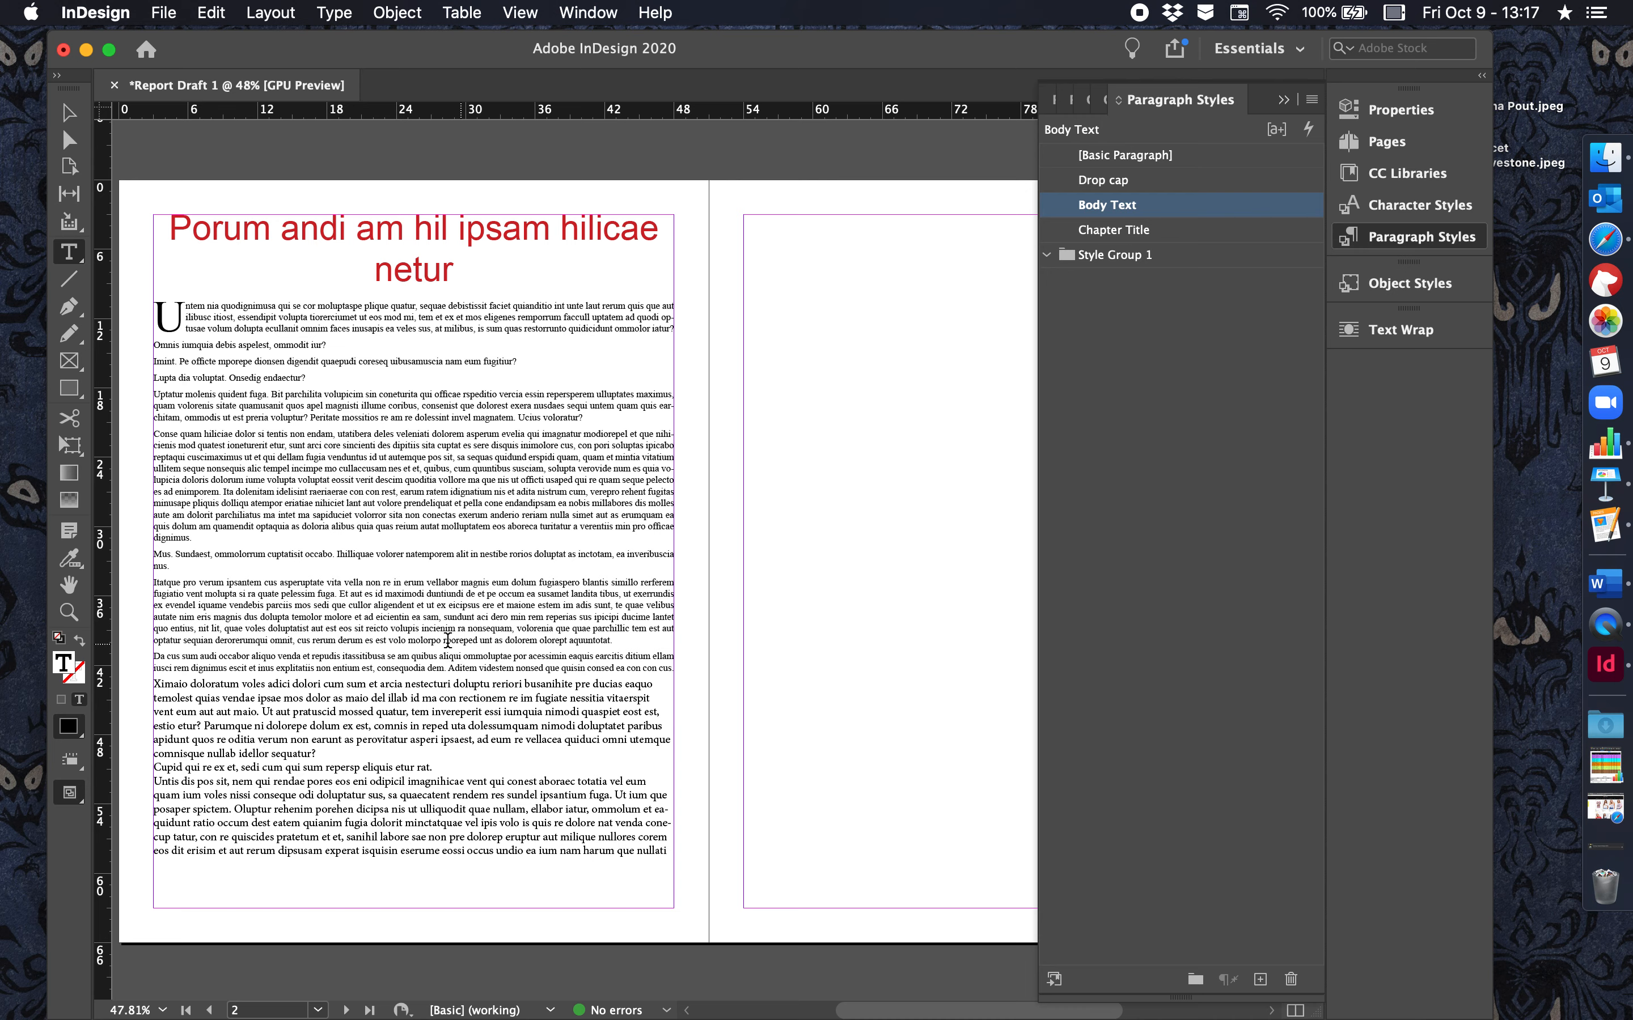
Step: Apply the Body Text style to the remaining unstyled paragraphs in the lower part of page 2
{"action": "left_click_drag", "start_coordinate": [366, 592], "coordinate": [625, 906]}
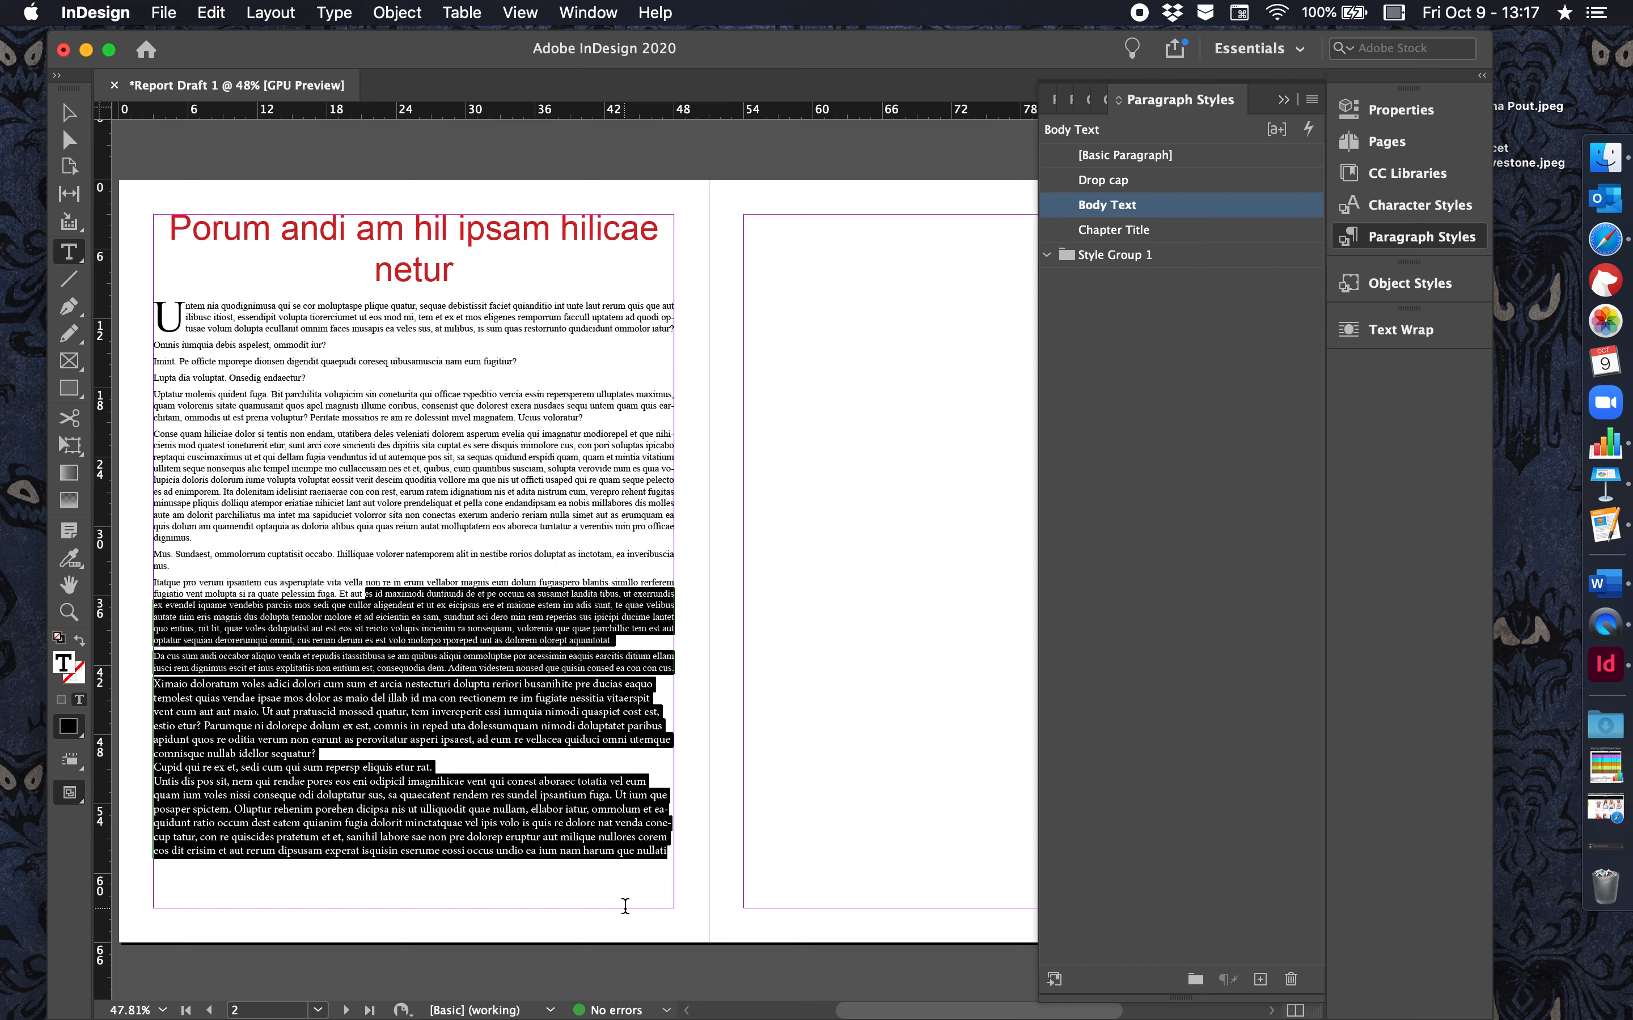
{"action": "left_click", "coordinate": [1120, 204]}
{"action": "left_click", "coordinate": [476, 377]}
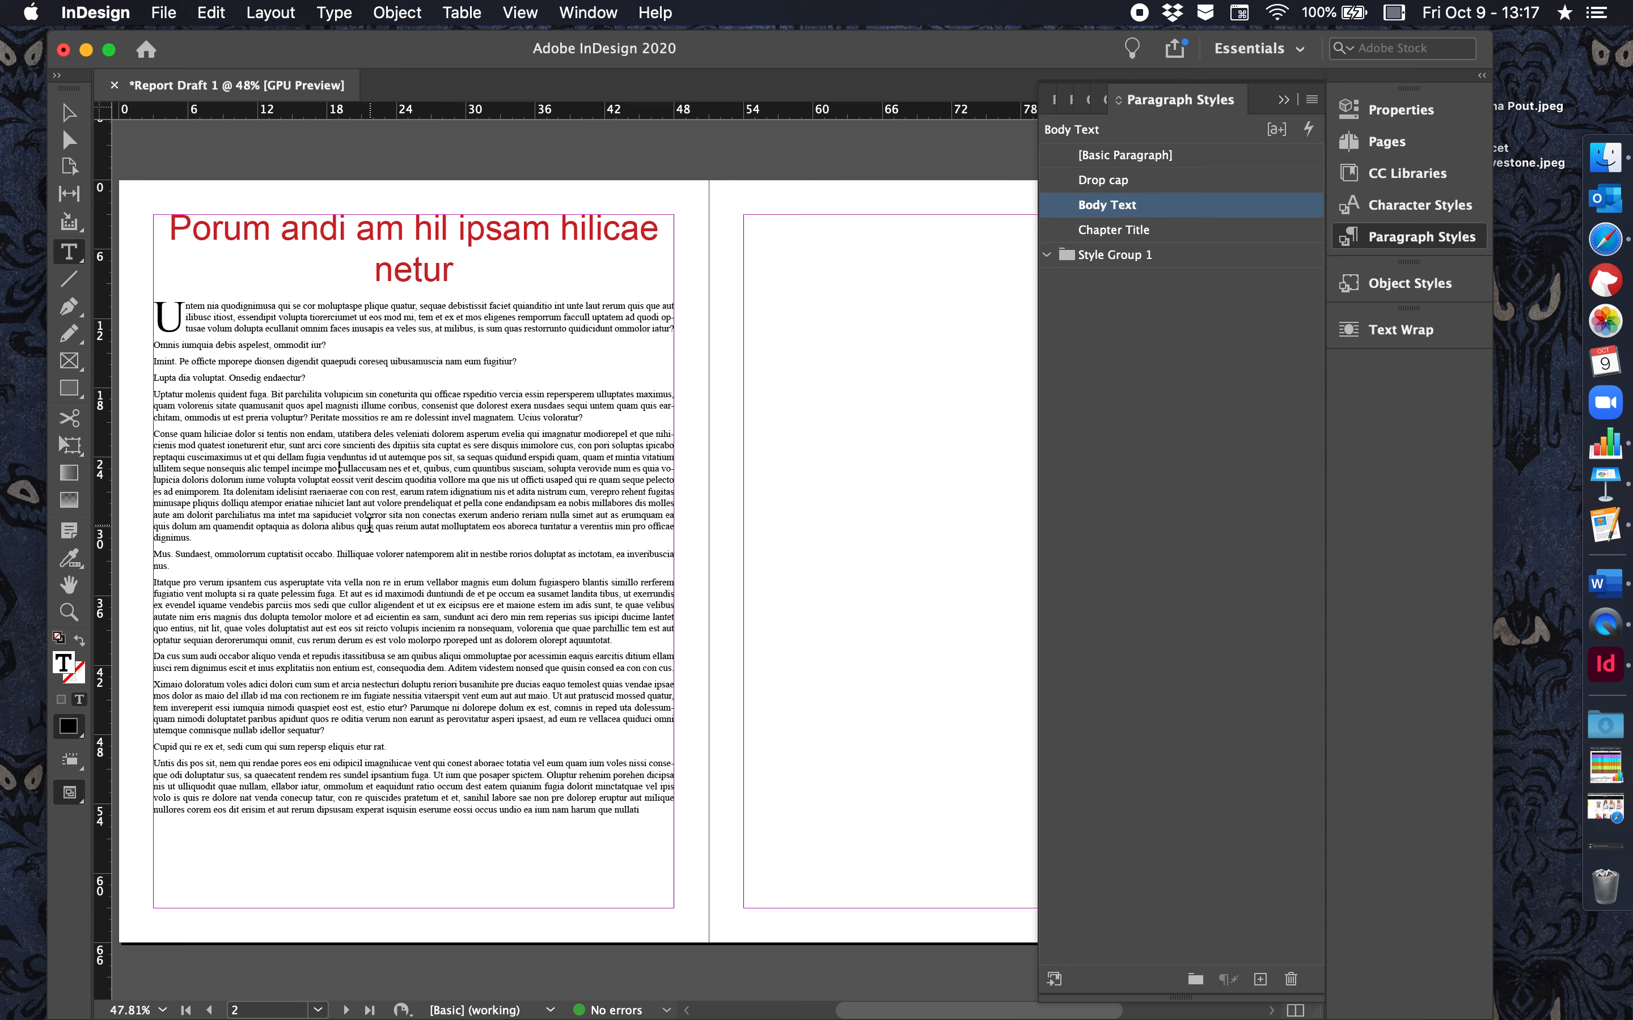
Step: Apply the Chapter Title style to the paragraph beginning "Mus. Sundaest" and collapse the Paragraph Styles panel
{"action": "left_click", "coordinate": [1173, 233]}
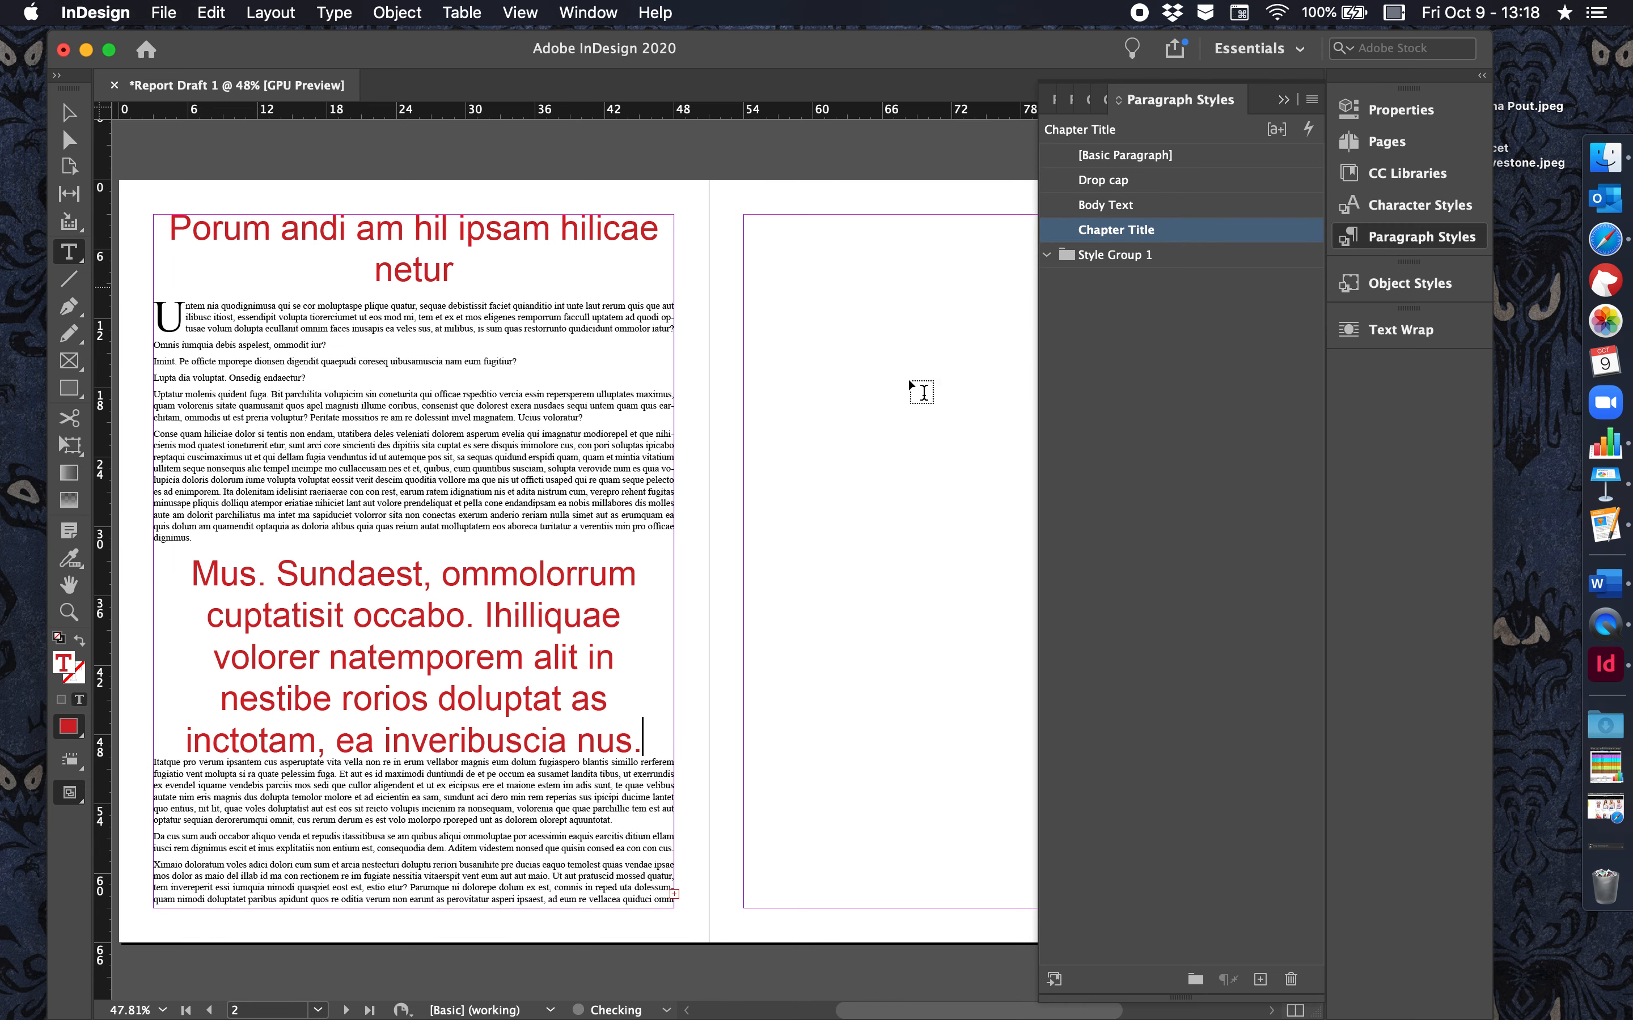
{"action": "scroll", "coordinate": [415, 463], "scroll_direction": "down", "scroll_amount": 2}
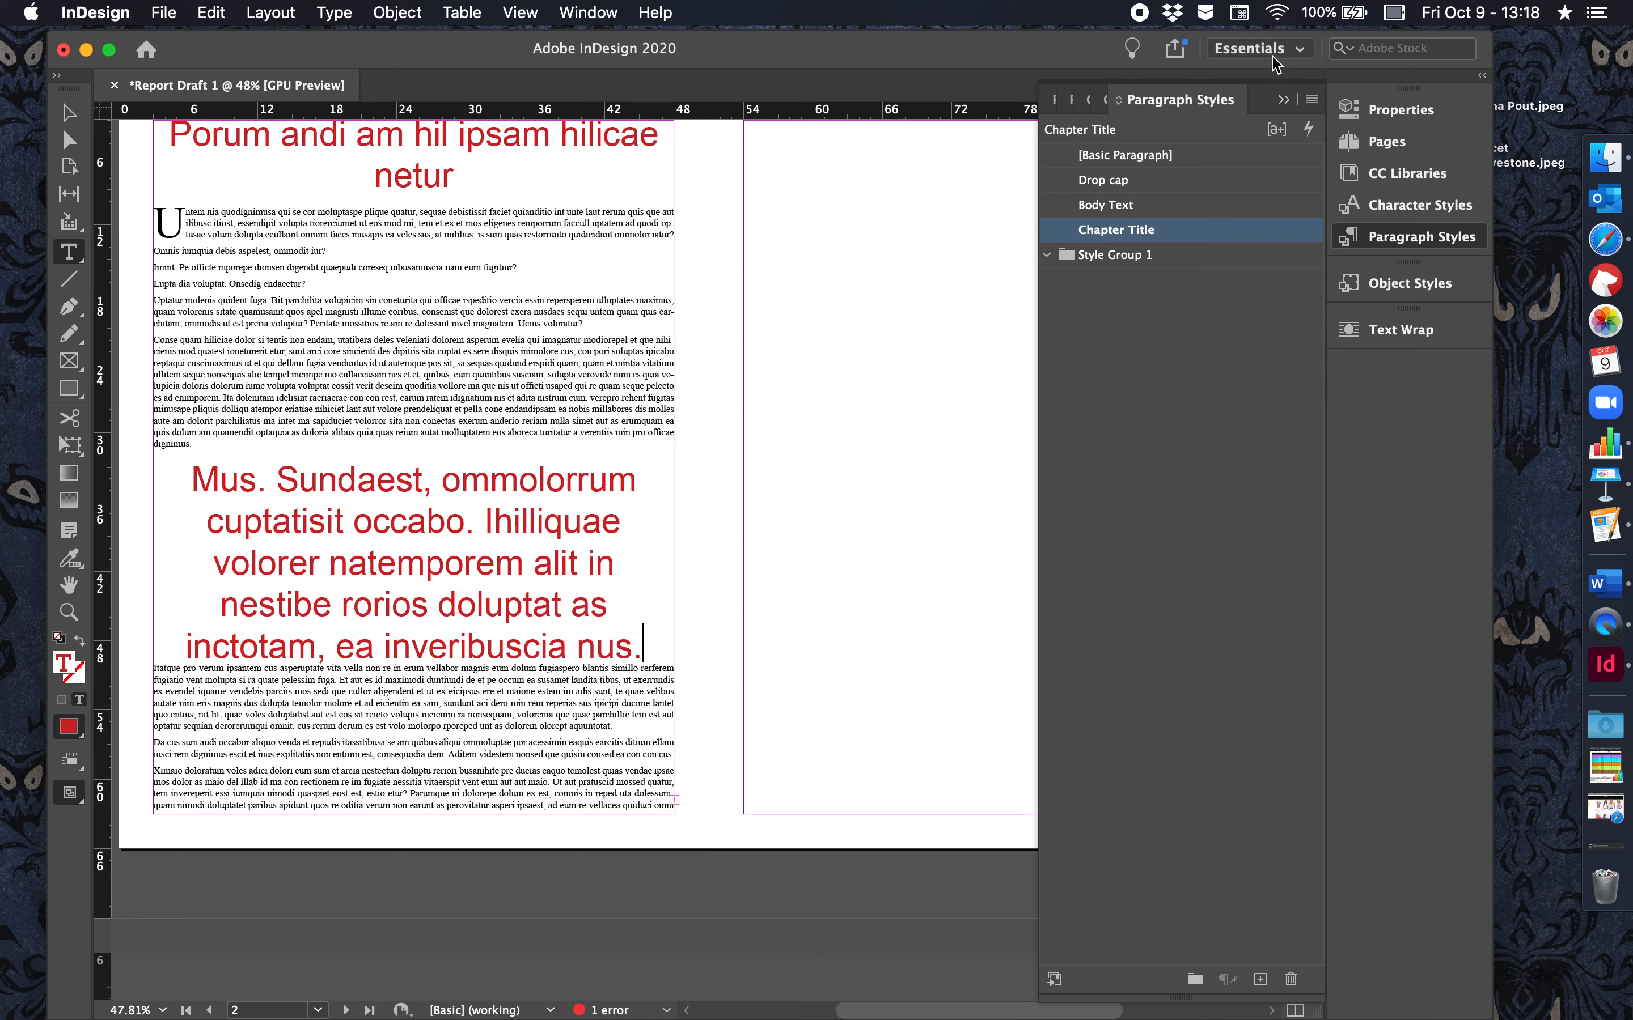
{"action": "left_click", "coordinate": [1311, 101]}
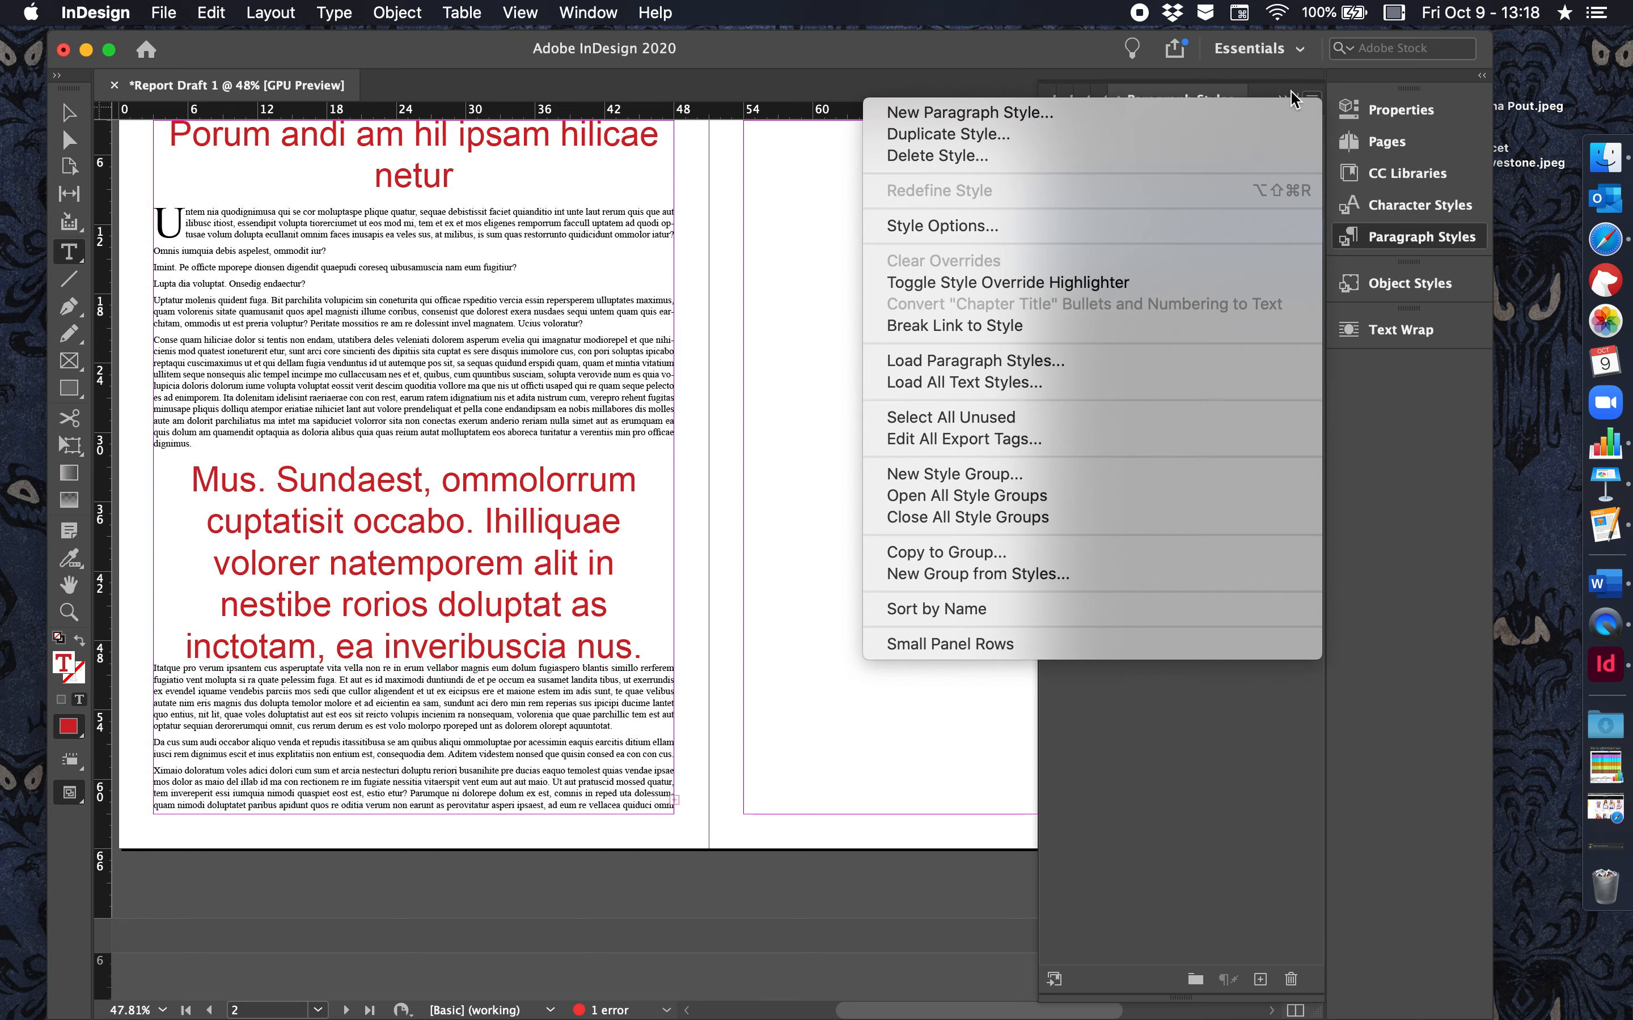
{"action": "left_click", "coordinate": [1284, 102]}
{"action": "left_click", "coordinate": [1284, 101]}
Step: Thread the overset text from page 2's frame into a new frame spanning the margin width and about three quarters of the margin height on page 3
{"action": "scroll", "coordinate": [561, 382], "scroll_direction": "up", "scroll_amount": 3}
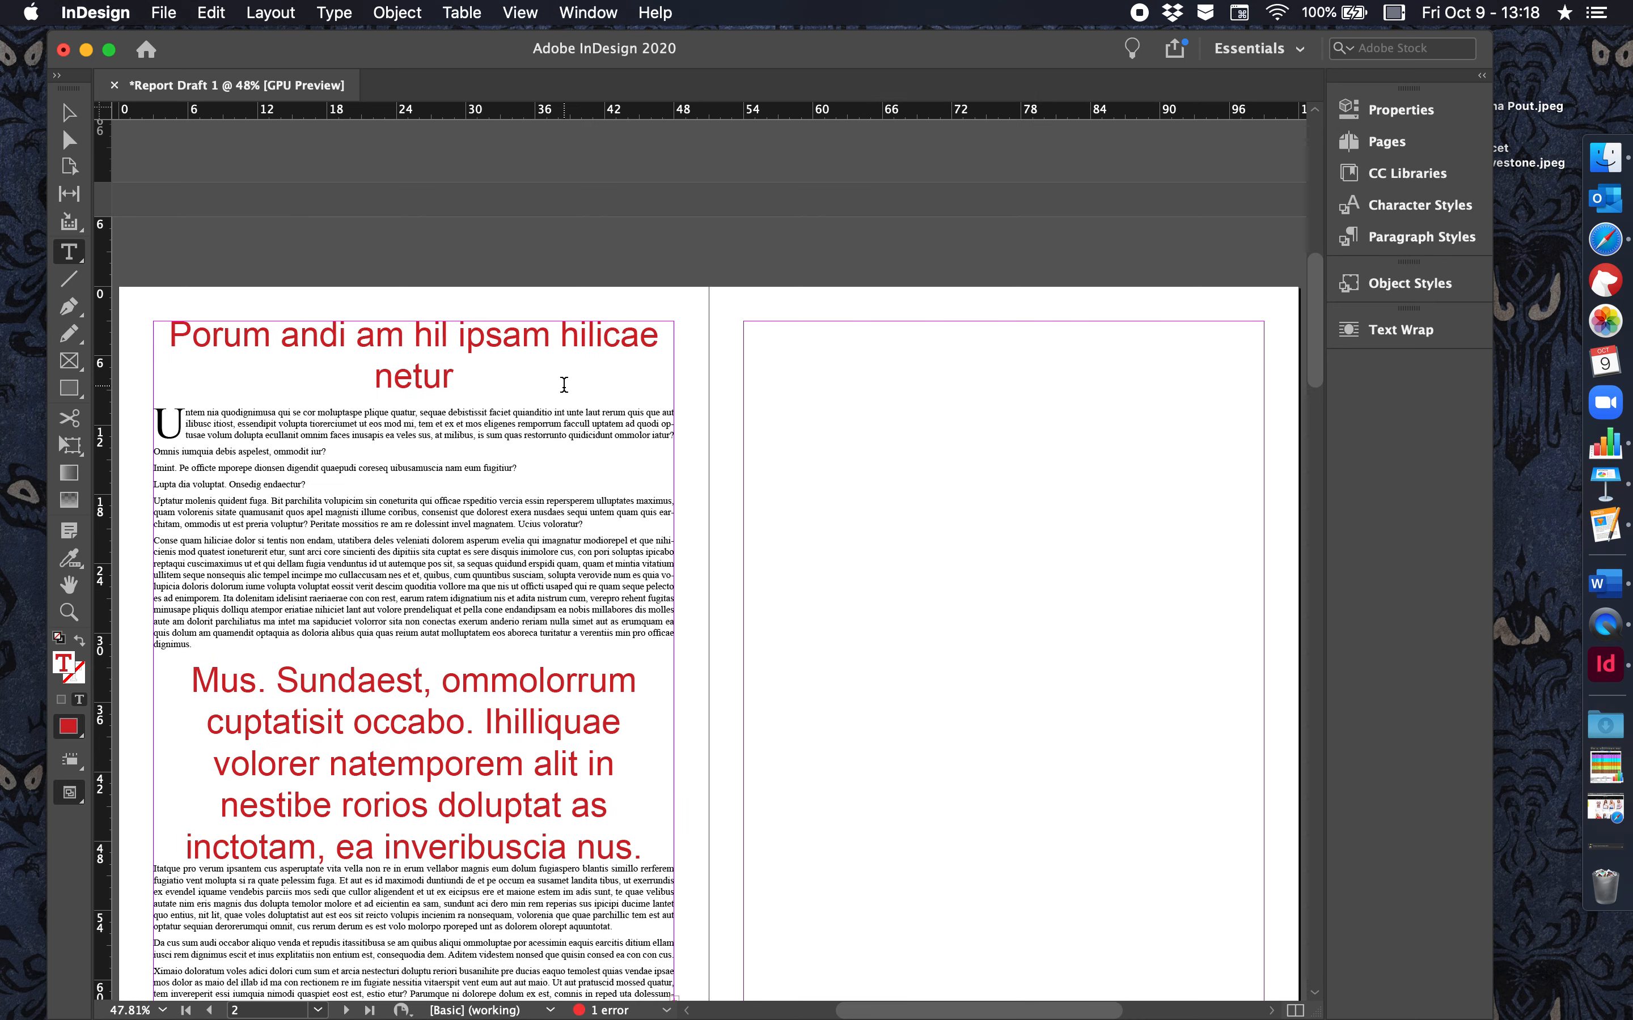
{"action": "scroll", "coordinate": [564, 385], "scroll_direction": "down", "scroll_amount": 1}
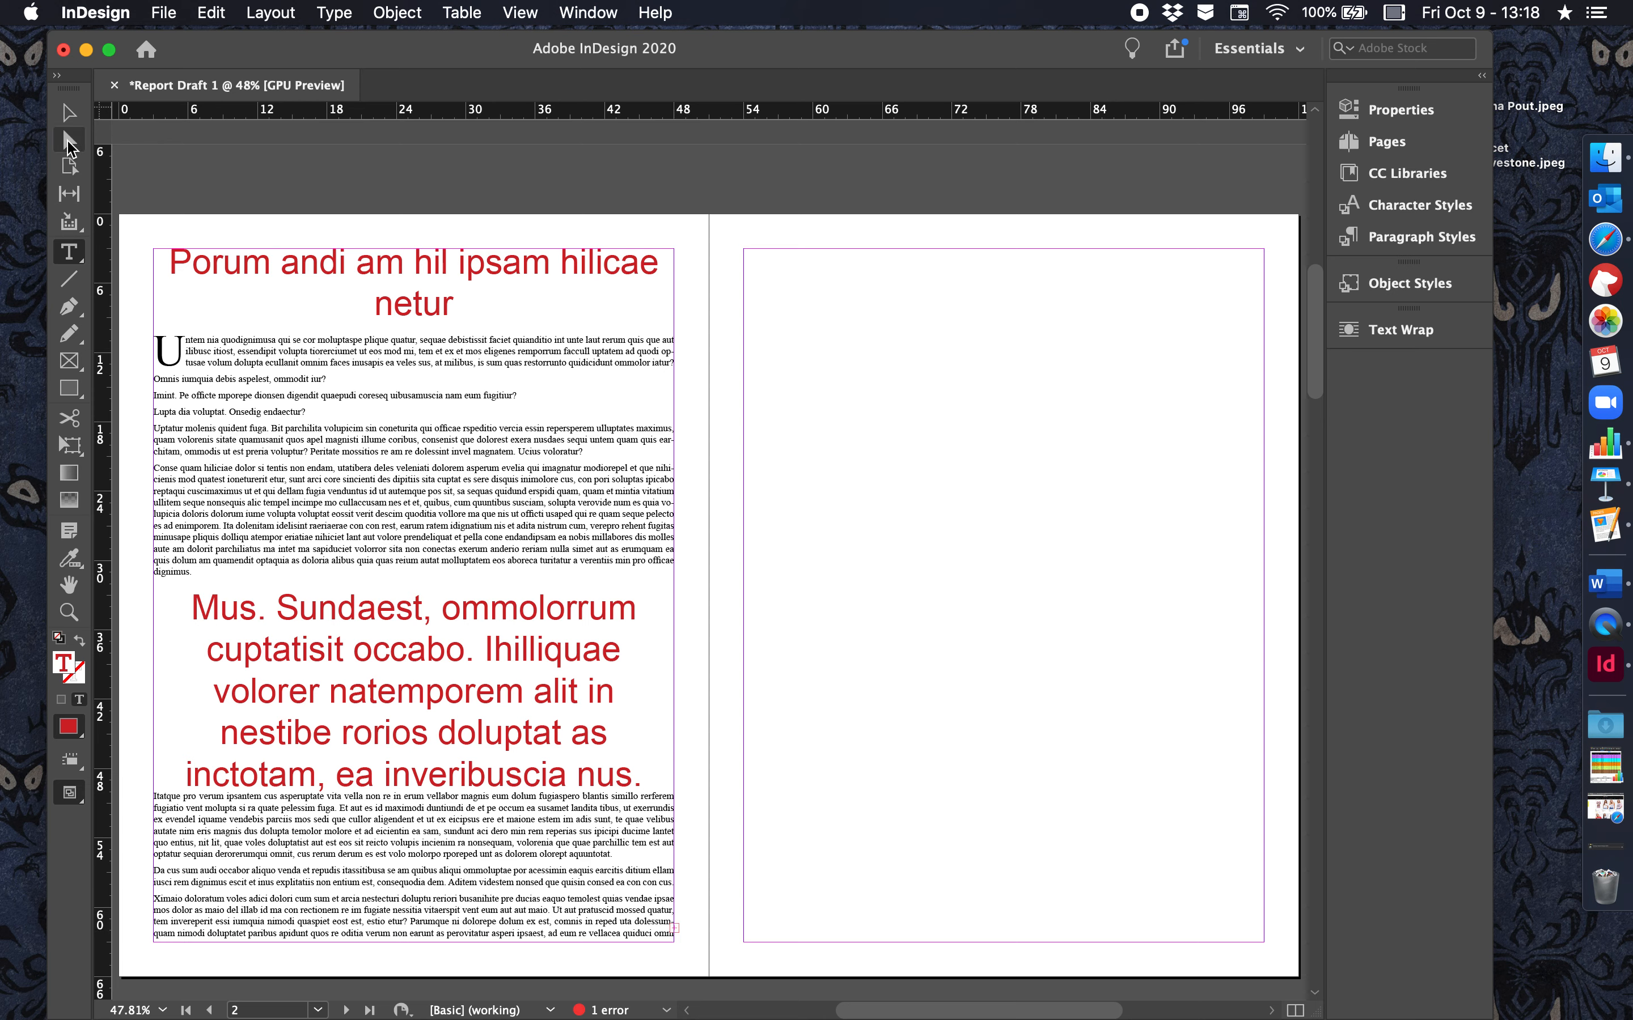
{"action": "left_click", "coordinate": [68, 111]}
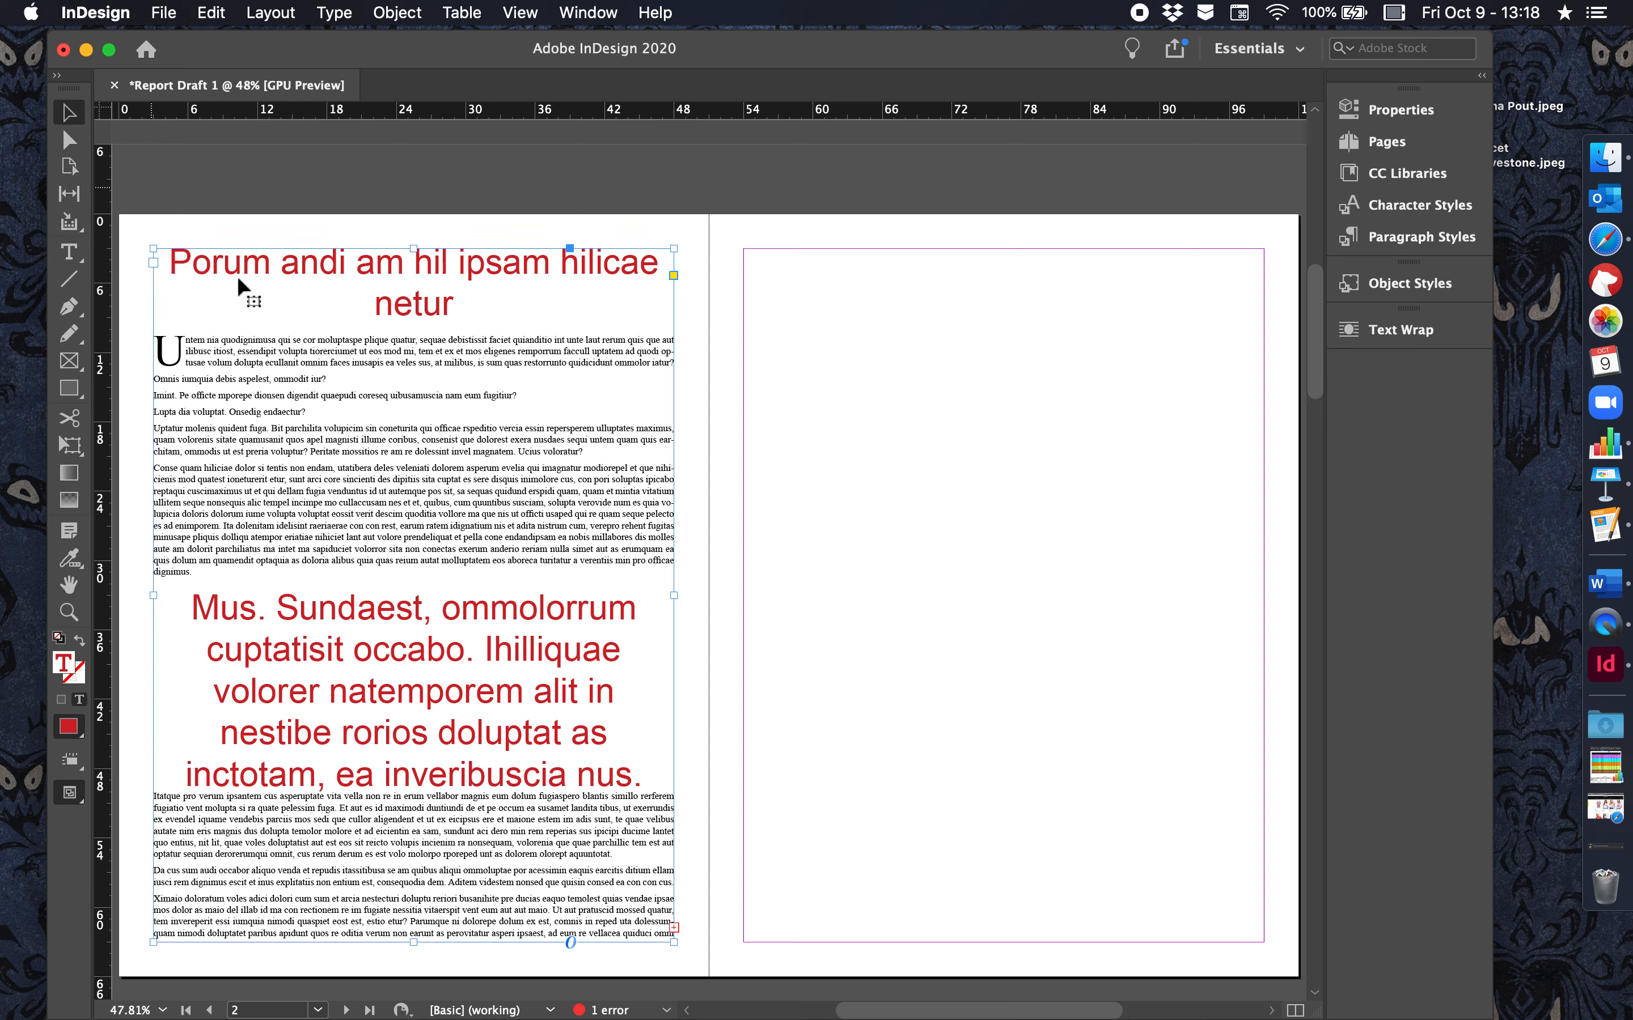
{"action": "left_click", "coordinate": [674, 928]}
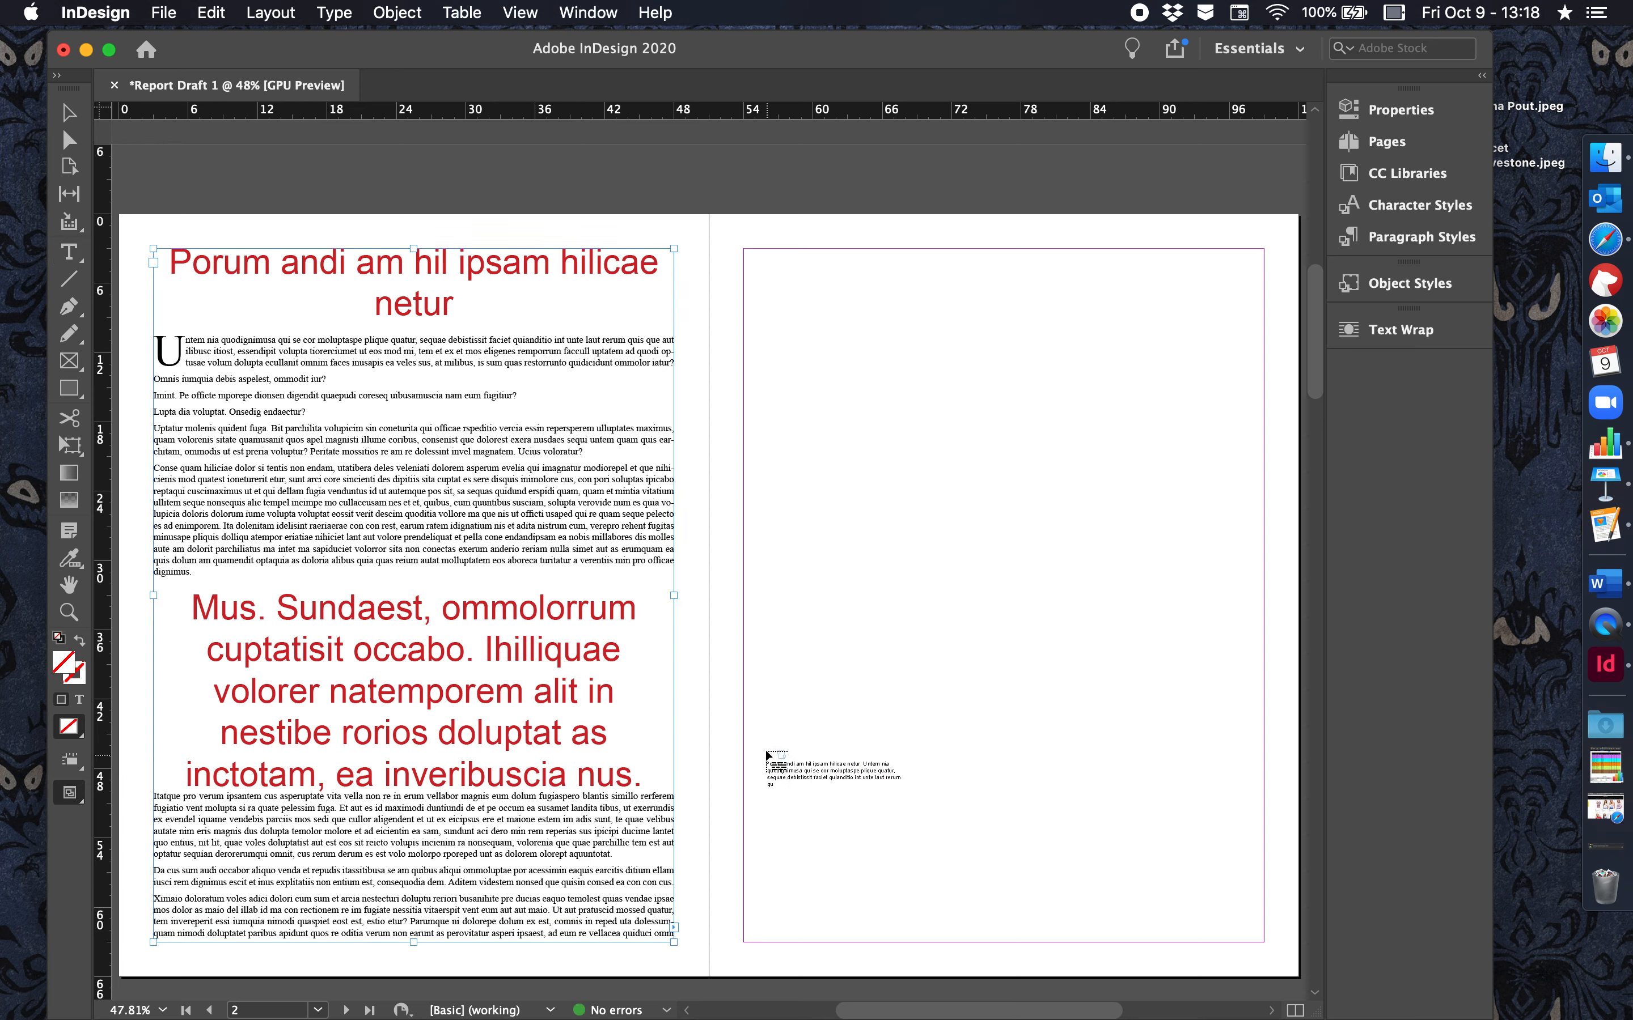
{"action": "left_click_drag", "start_coordinate": [746, 251], "coordinate": [1264, 769]}
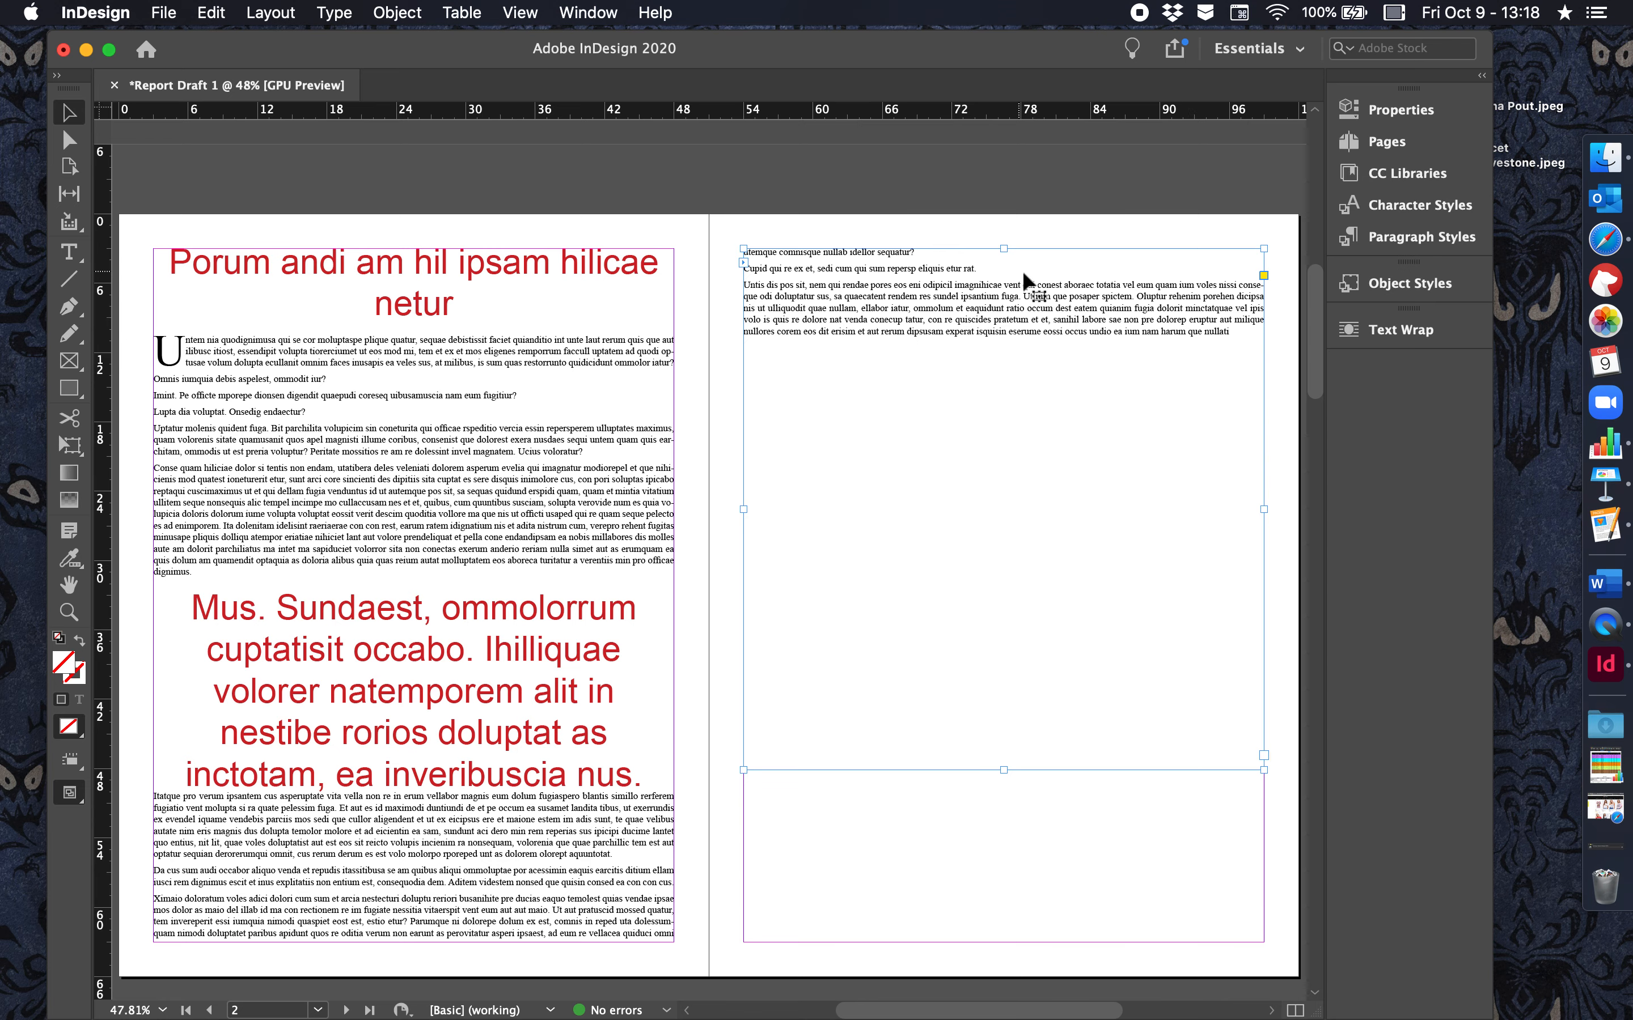
{"action": "scroll", "coordinate": [924, 322], "scroll_direction": "down", "scroll_amount": 2}
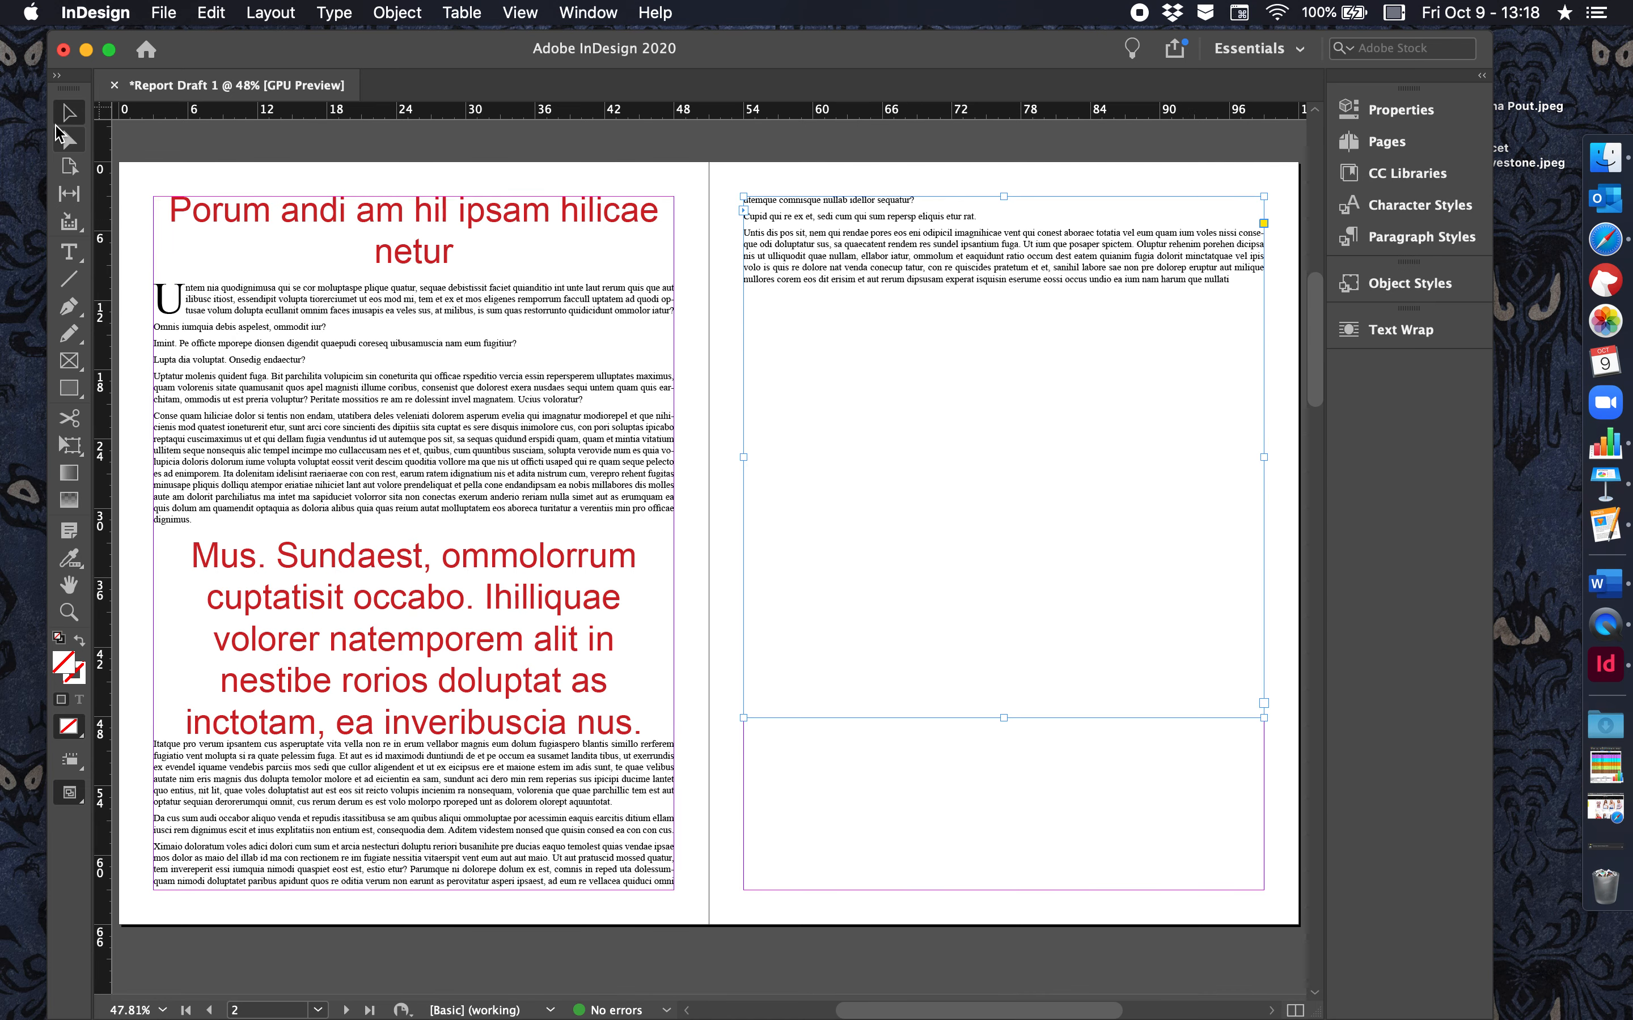
Step: Select the text frame on page 2 and display the document's paragraph styles
{"action": "double_click", "coordinate": [70, 116]}
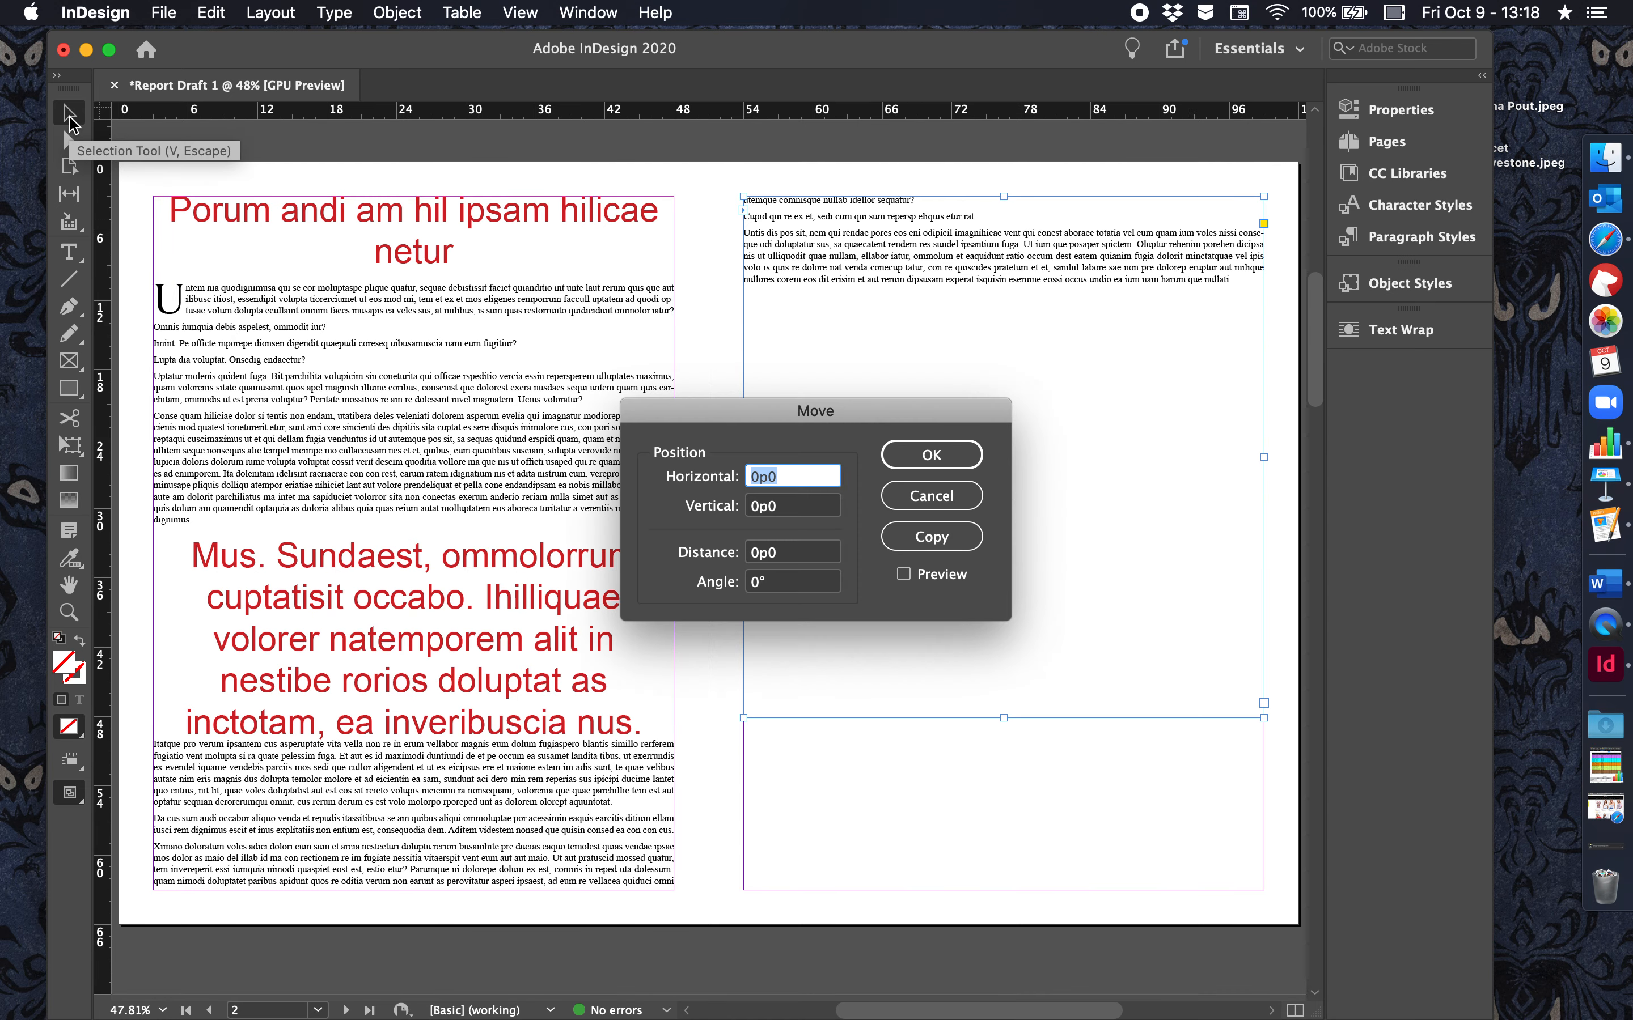
{"action": "left_click", "coordinate": [916, 489]}
{"action": "left_click", "coordinate": [627, 411]}
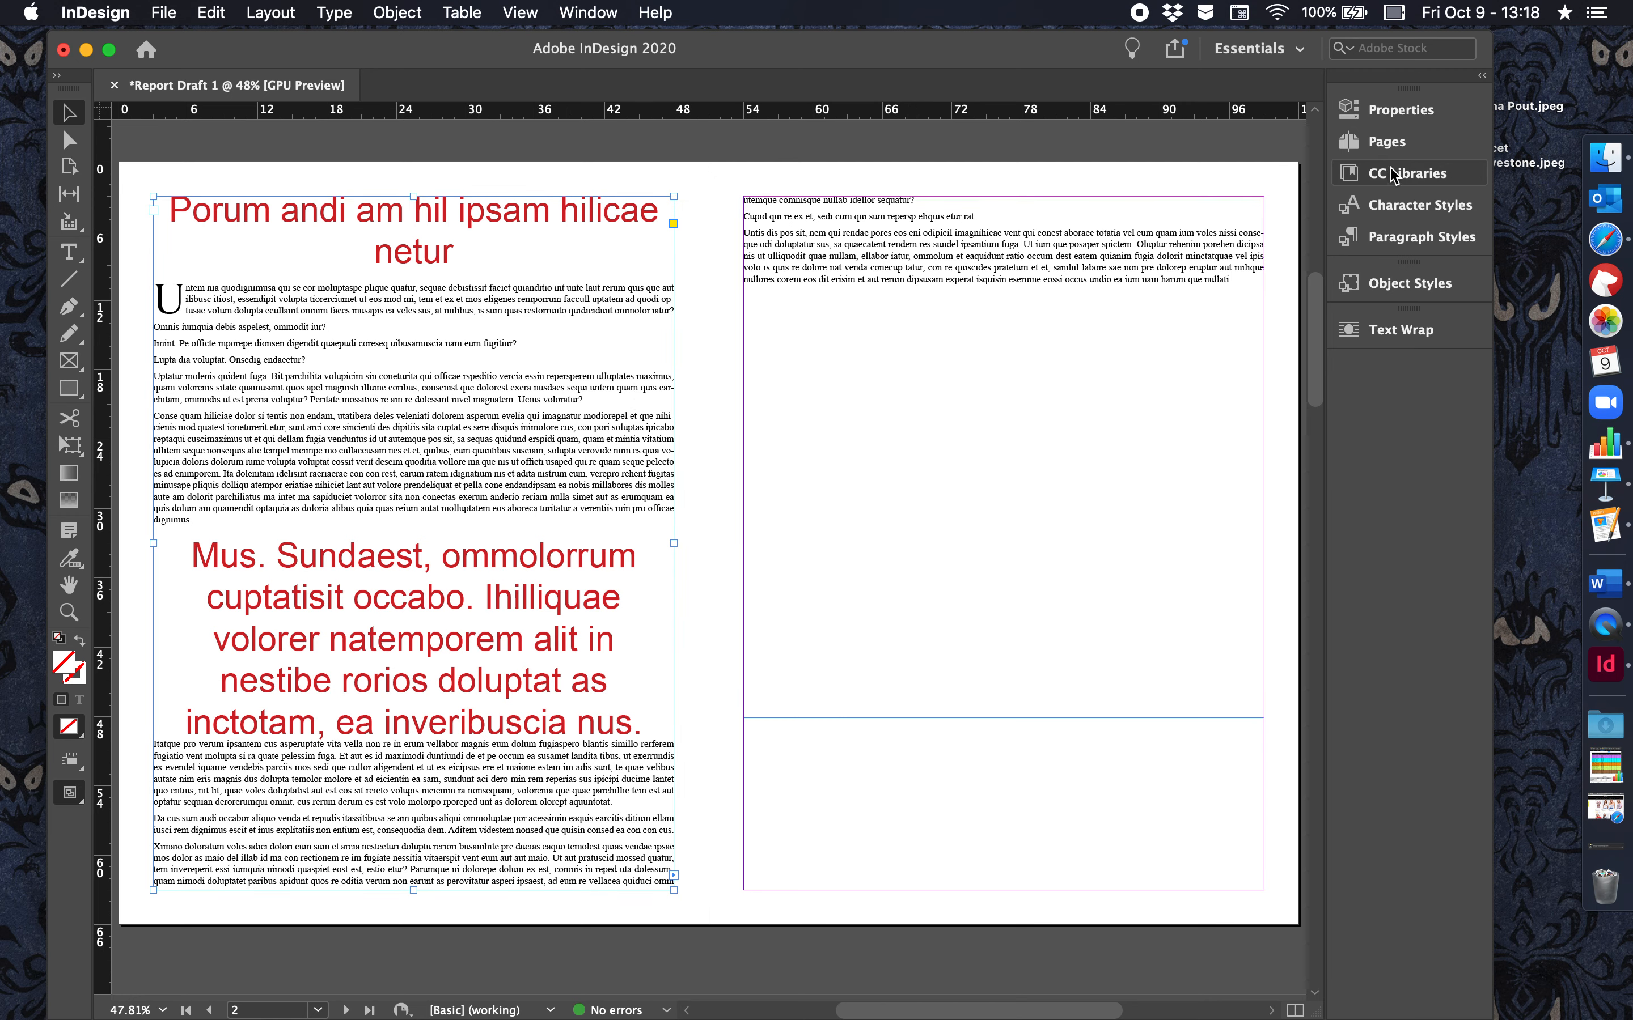
{"action": "left_click", "coordinate": [1390, 141]}
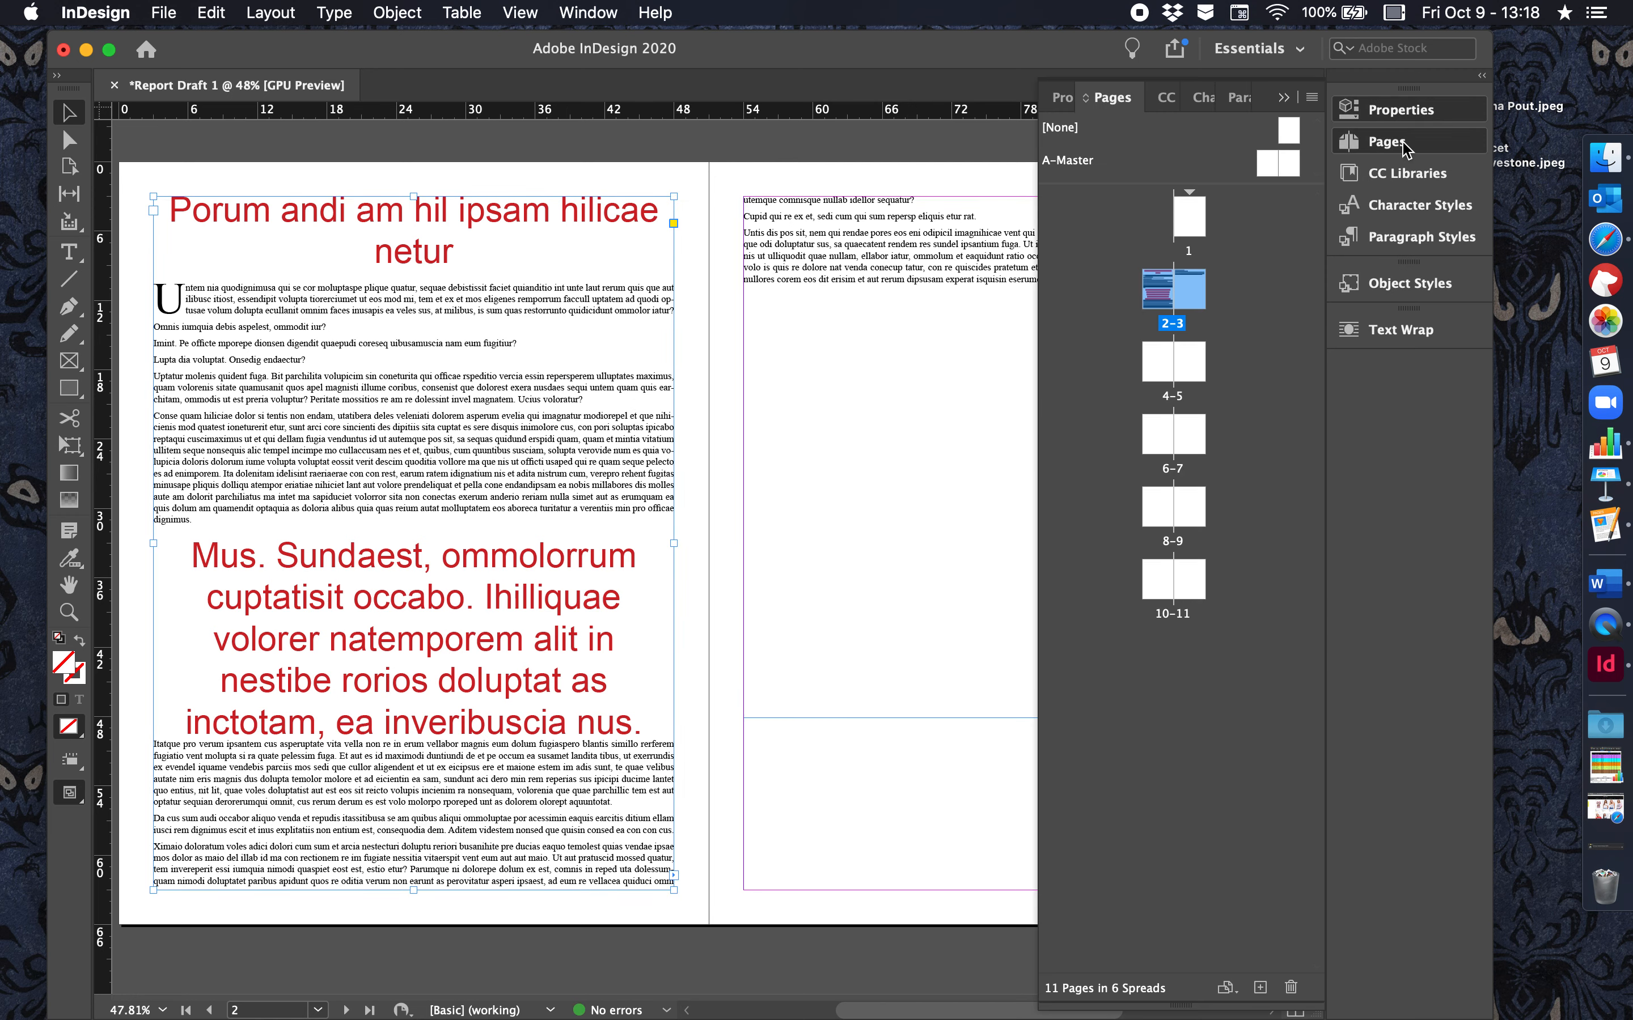
{"action": "left_click", "coordinate": [1399, 127]}
{"action": "left_click", "coordinate": [1423, 237]}
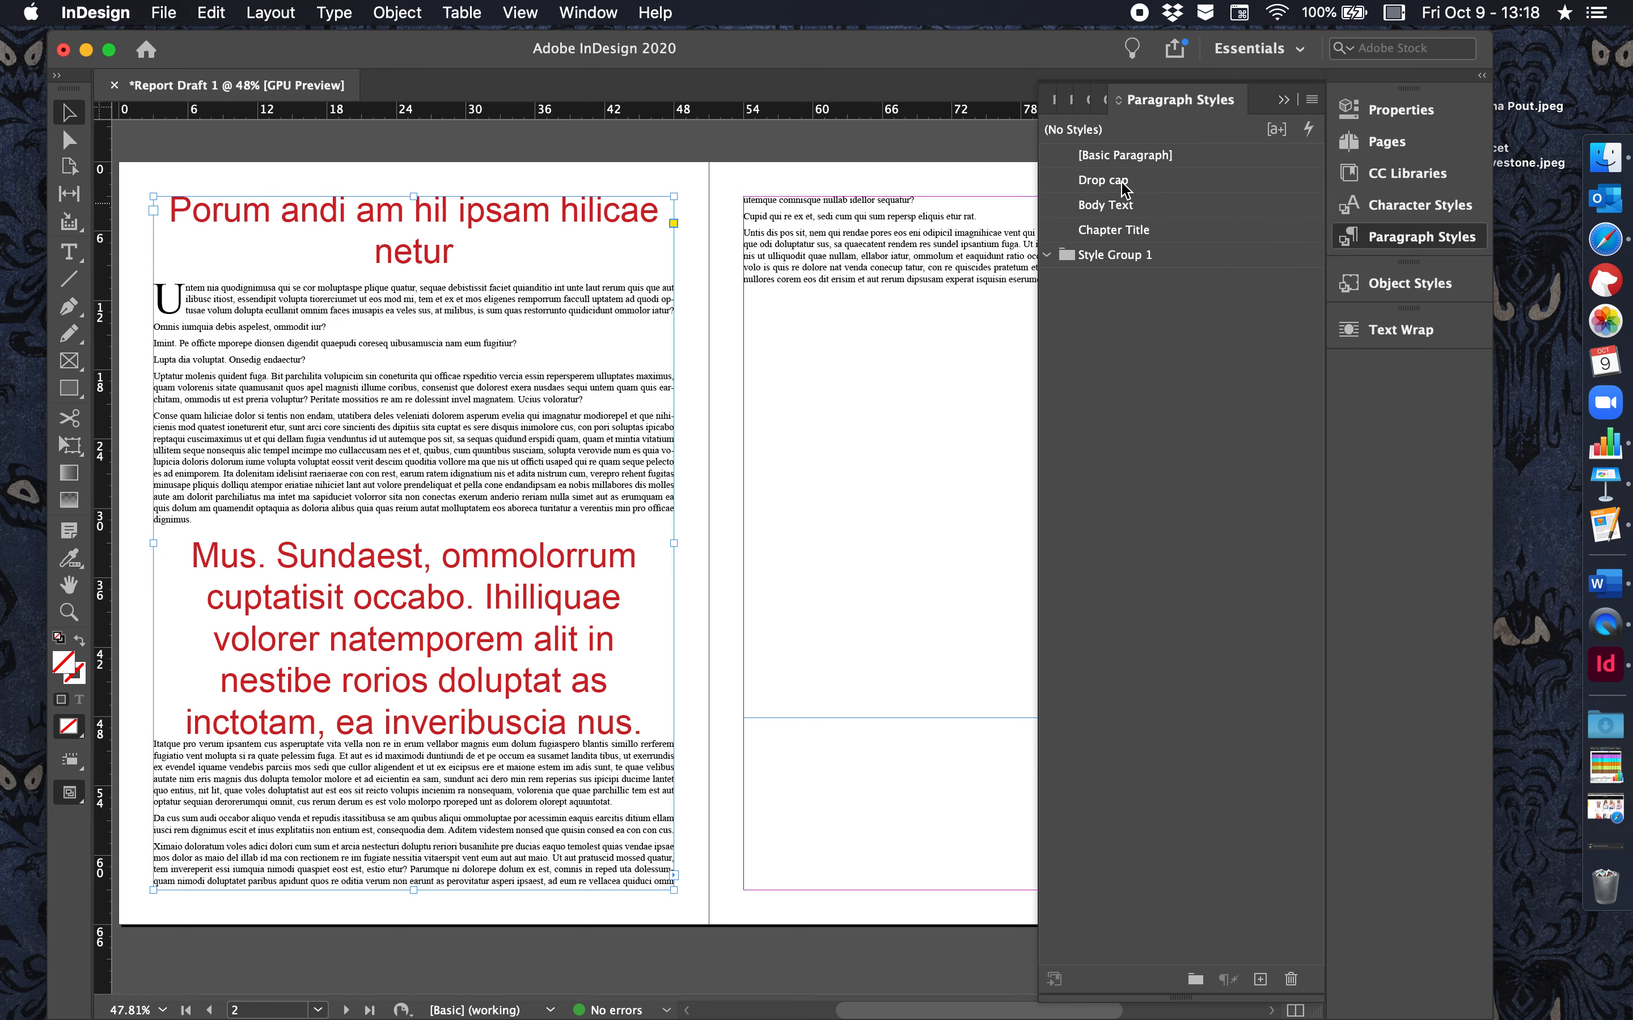
Step: Set the Body Text paragraph style's font size to 11 pt and save the style changes
{"action": "double_click", "coordinate": [1118, 203]}
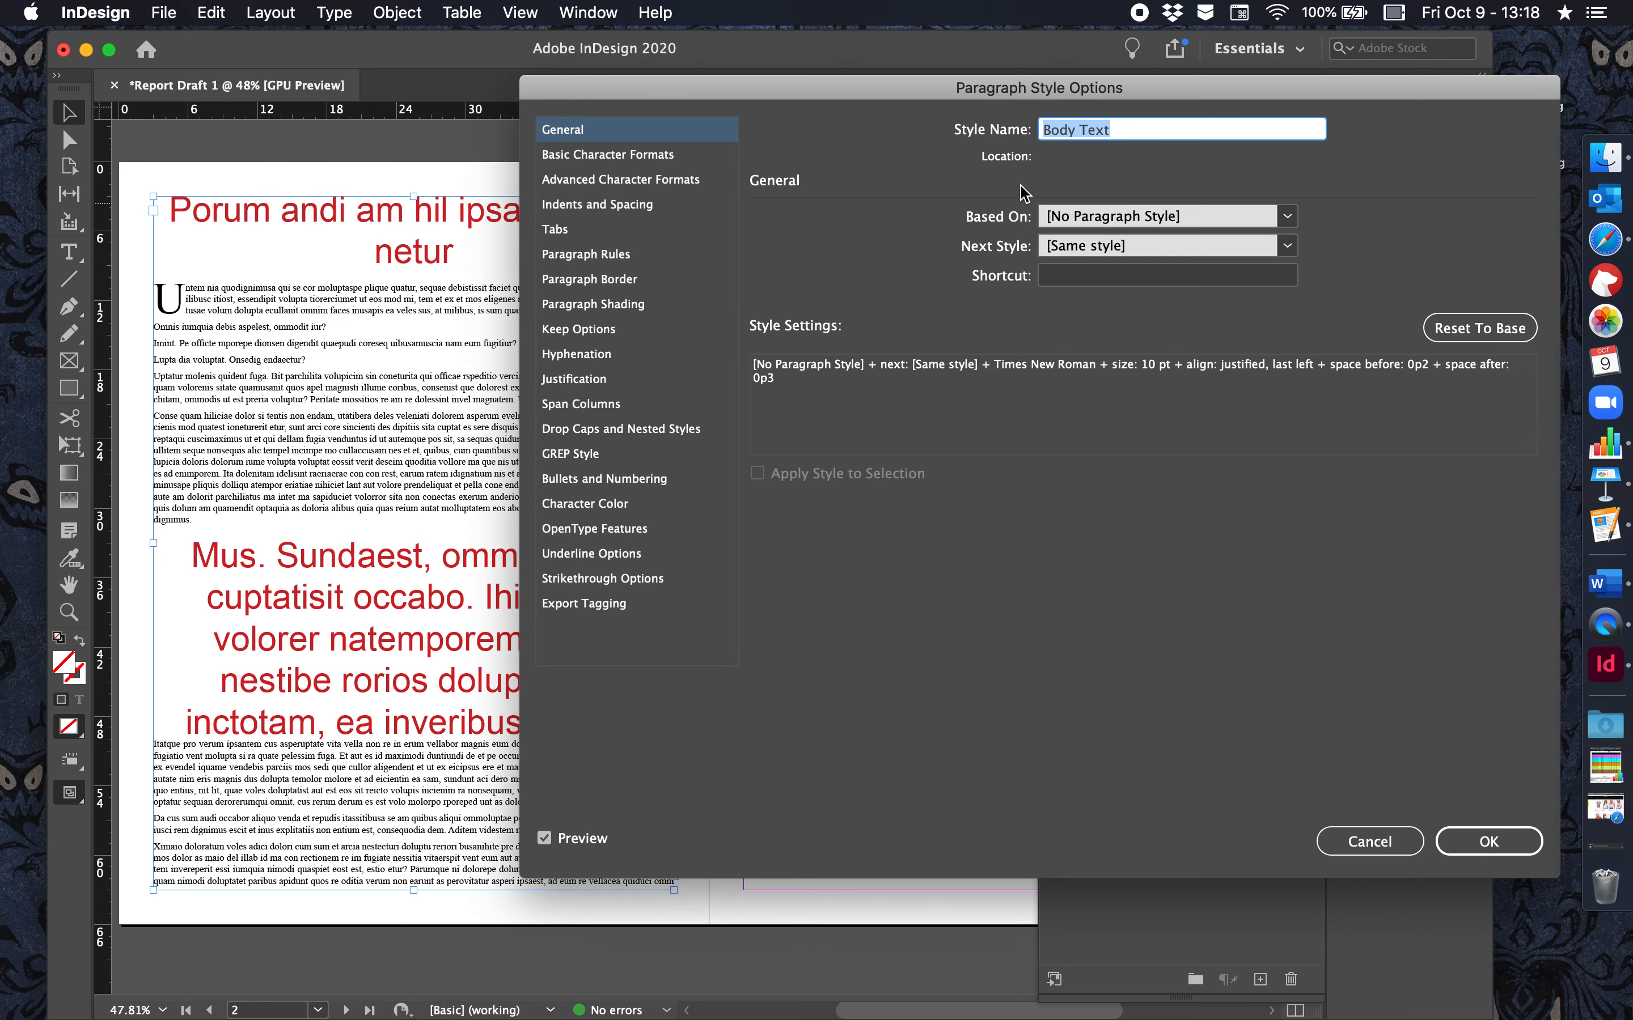
{"action": "left_click_drag", "start_coordinate": [869, 86], "coordinate": [1256, 140]}
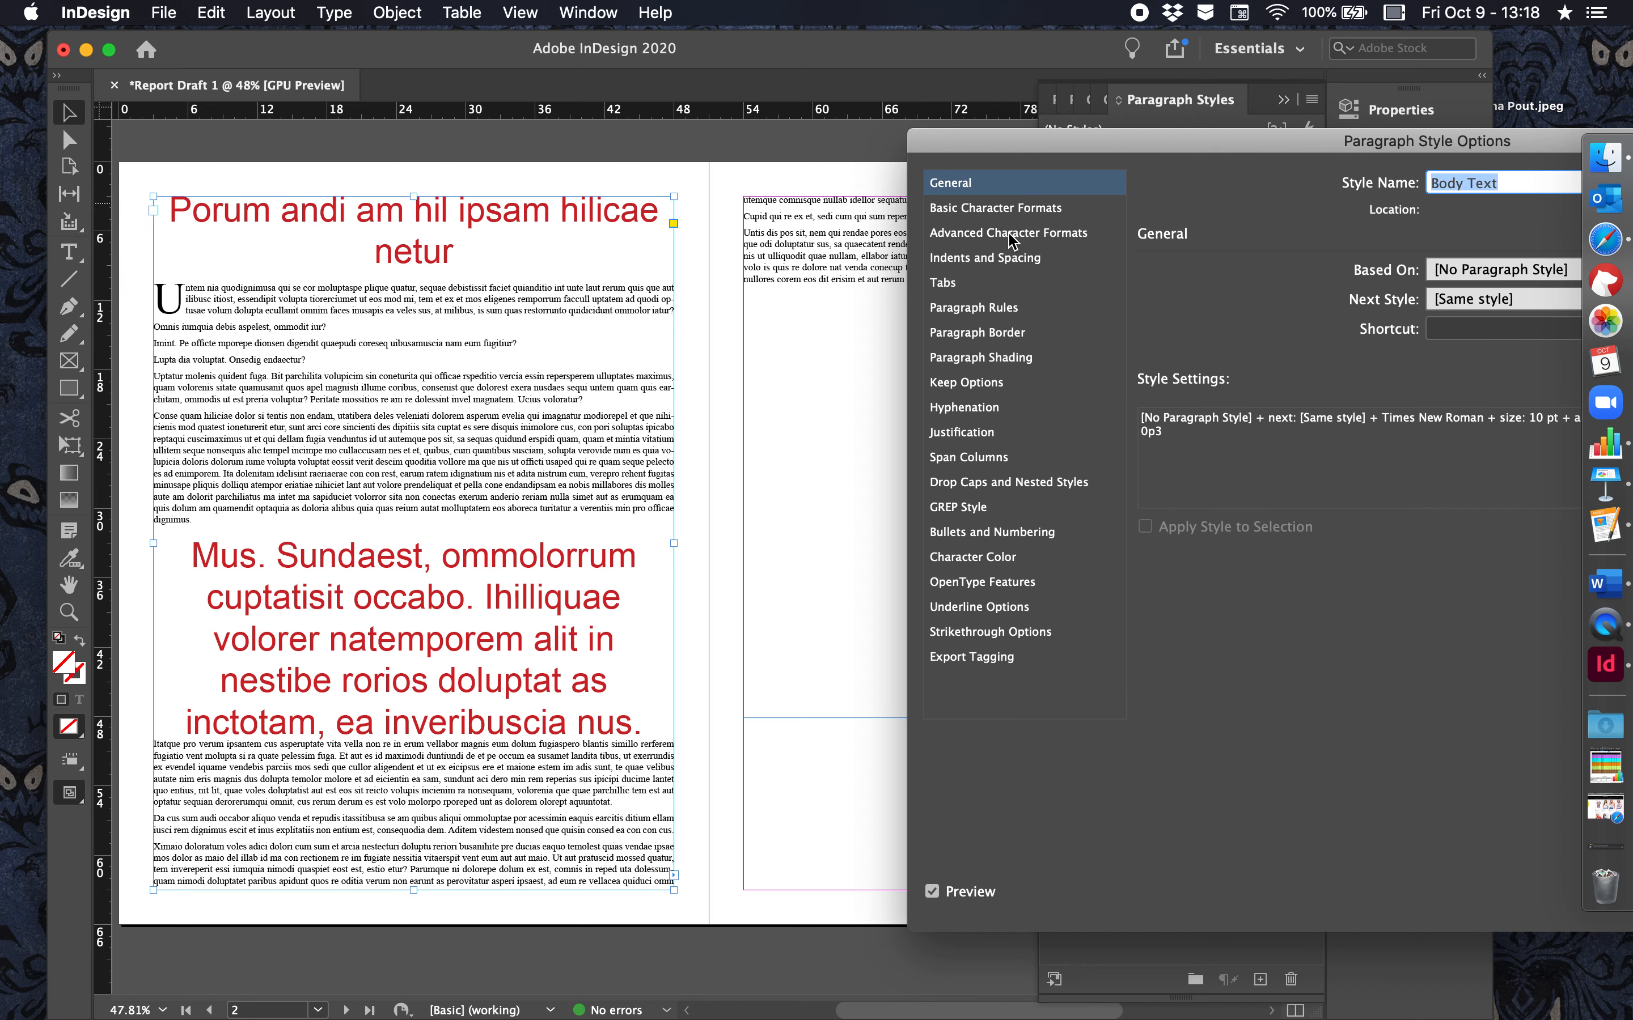
{"action": "left_click", "coordinate": [992, 210]}
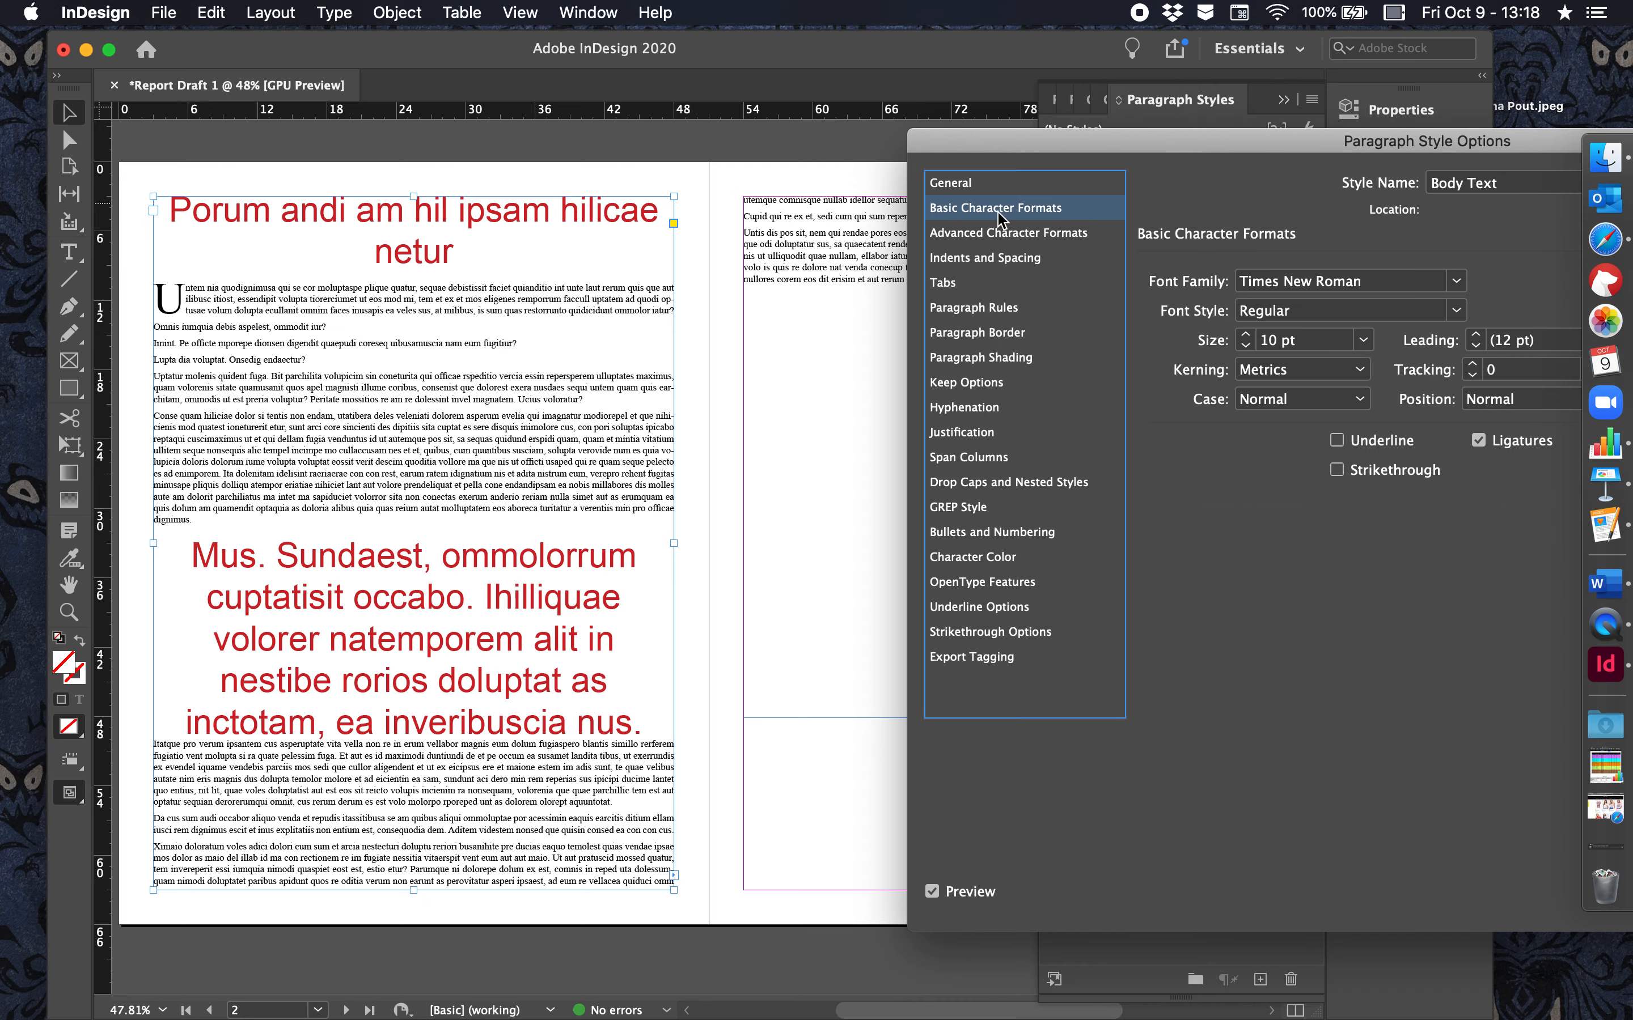
{"action": "left_click", "coordinate": [1246, 334]}
{"action": "left_click", "coordinate": [1246, 334]}
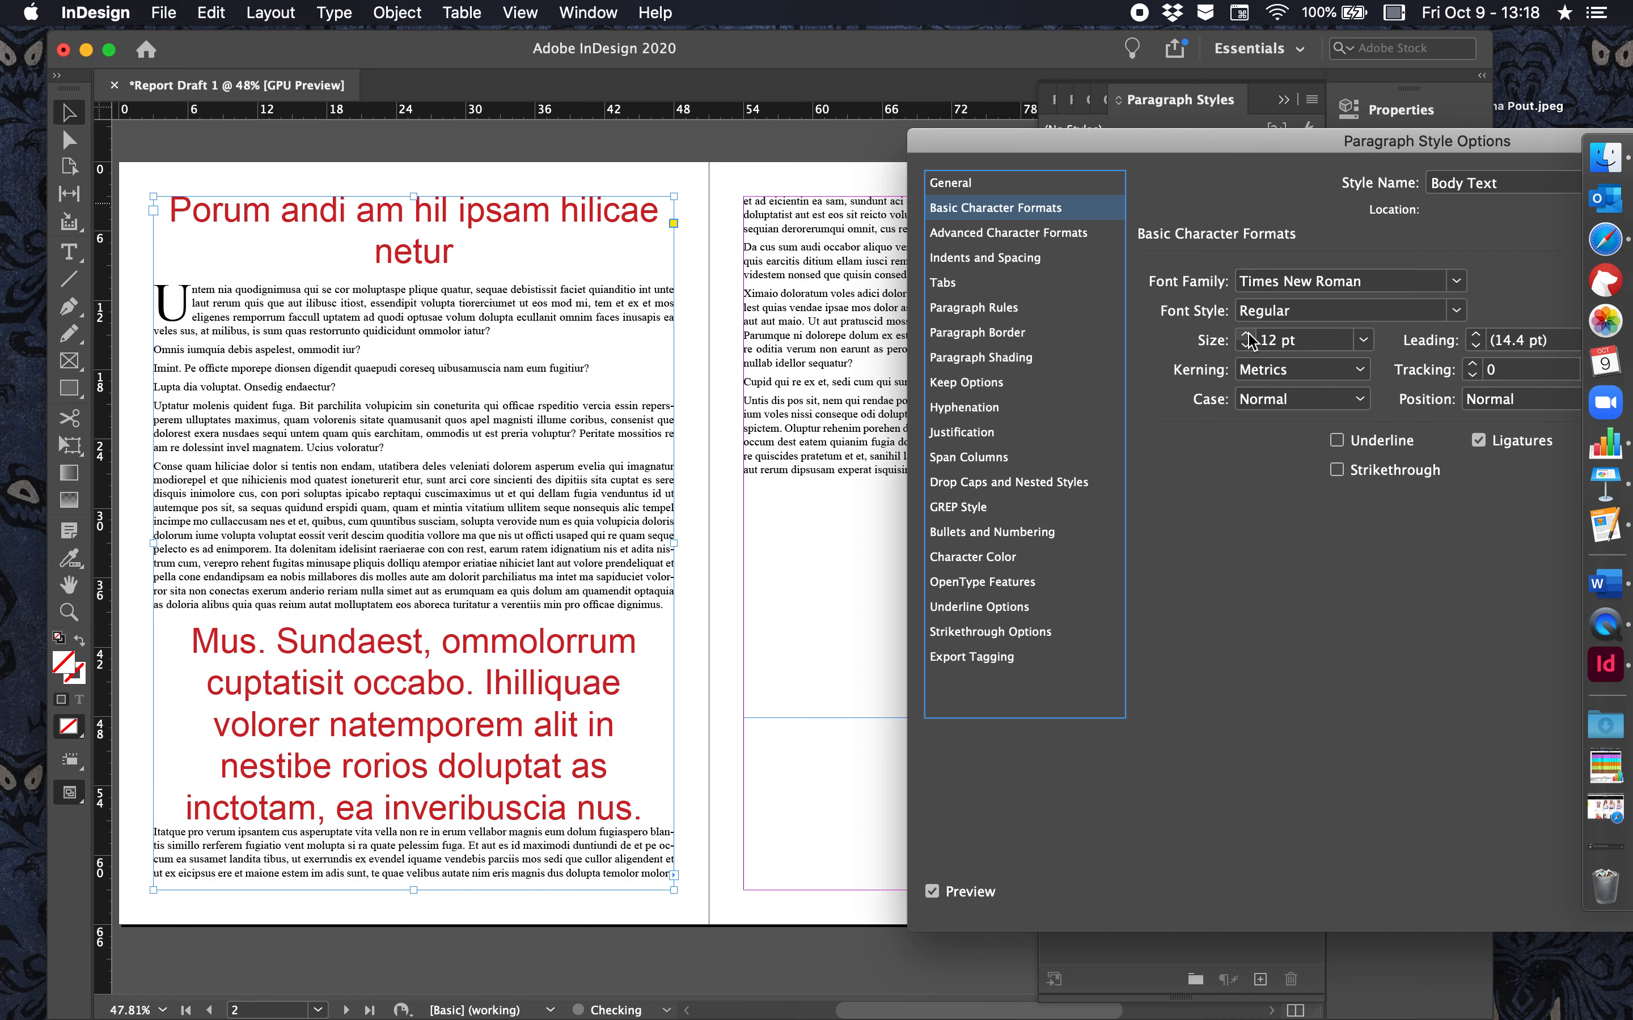
{"action": "left_click", "coordinate": [1246, 335]}
{"action": "left_click", "coordinate": [1246, 335]}
{"action": "left_click", "coordinate": [1246, 335]}
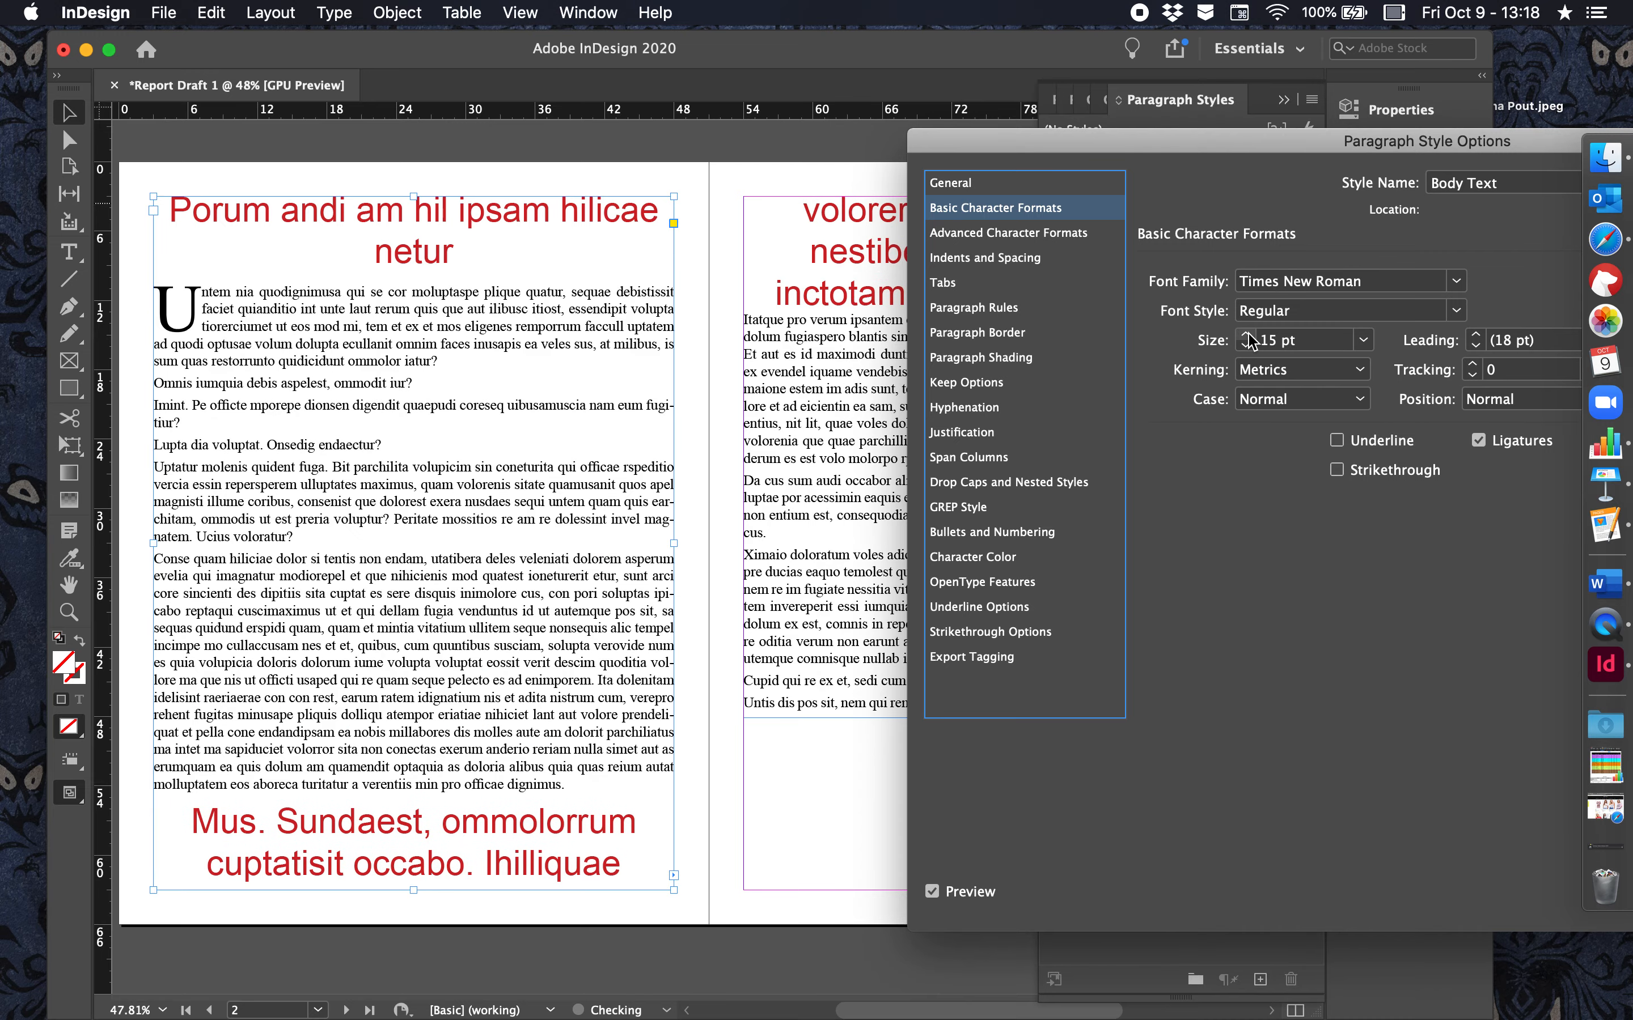
{"action": "left_click", "coordinate": [1246, 346]}
{"action": "left_click", "coordinate": [1245, 347]}
{"action": "left_click", "coordinate": [1245, 346]}
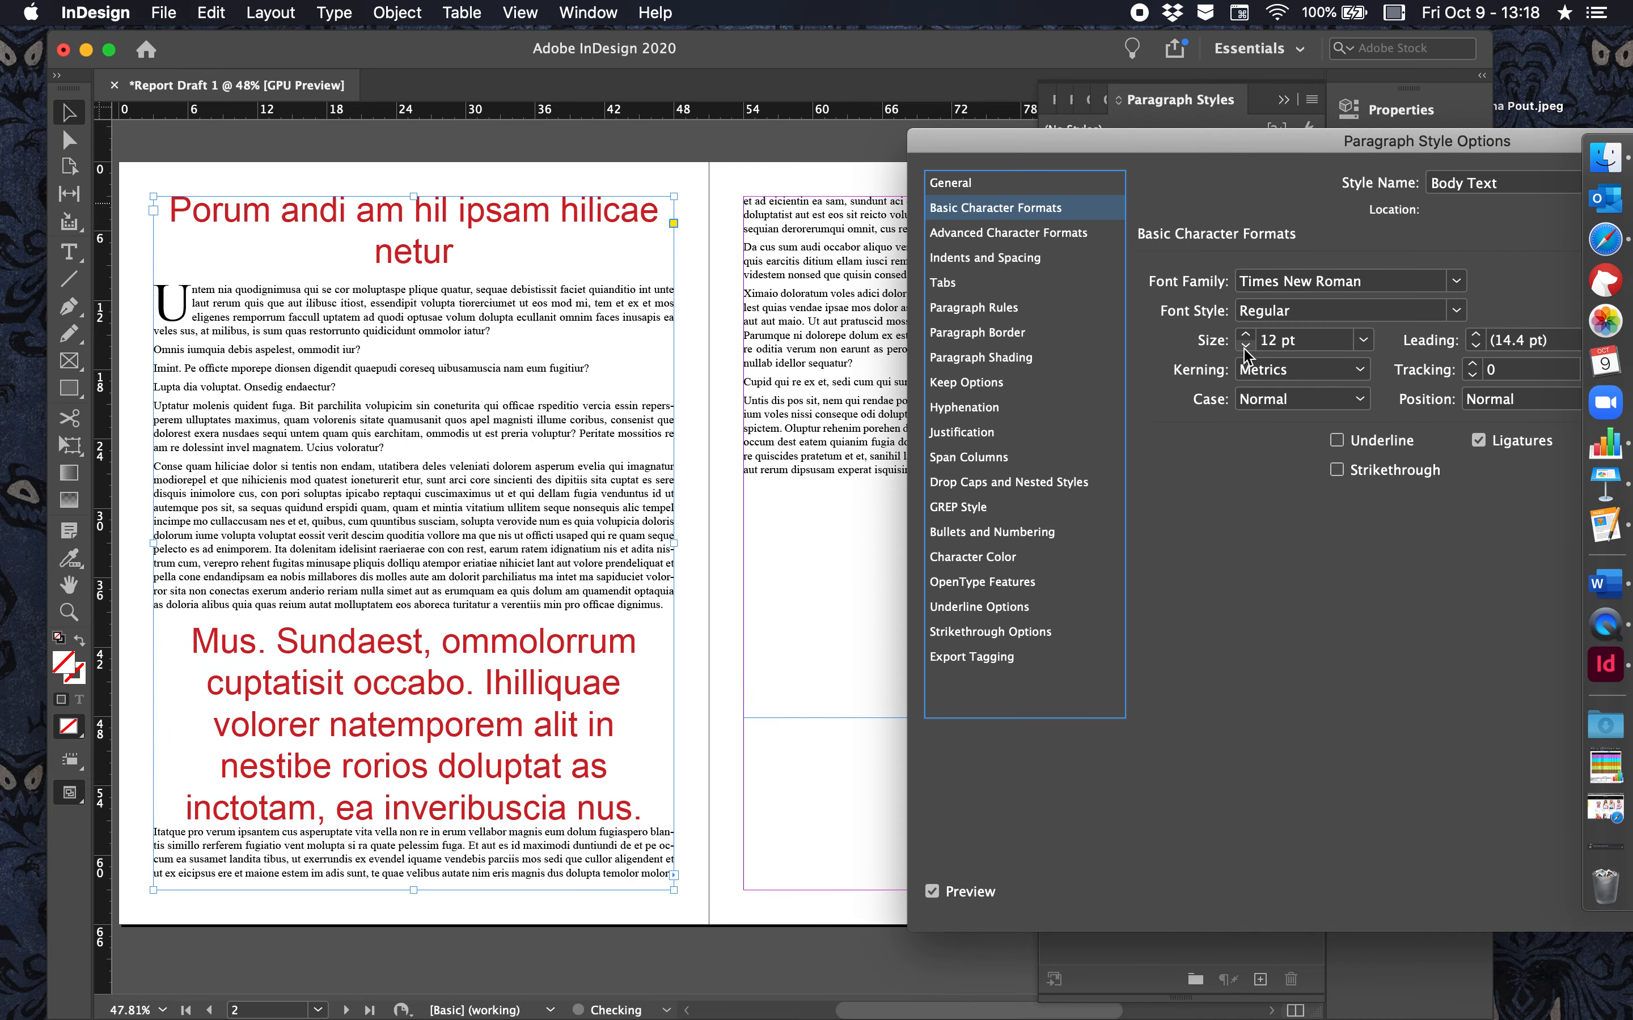
{"action": "left_click", "coordinate": [1245, 346]}
{"action": "left_click_drag", "start_coordinate": [1093, 144], "coordinate": [571, 130]}
{"action": "left_click", "coordinate": [1353, 879]}
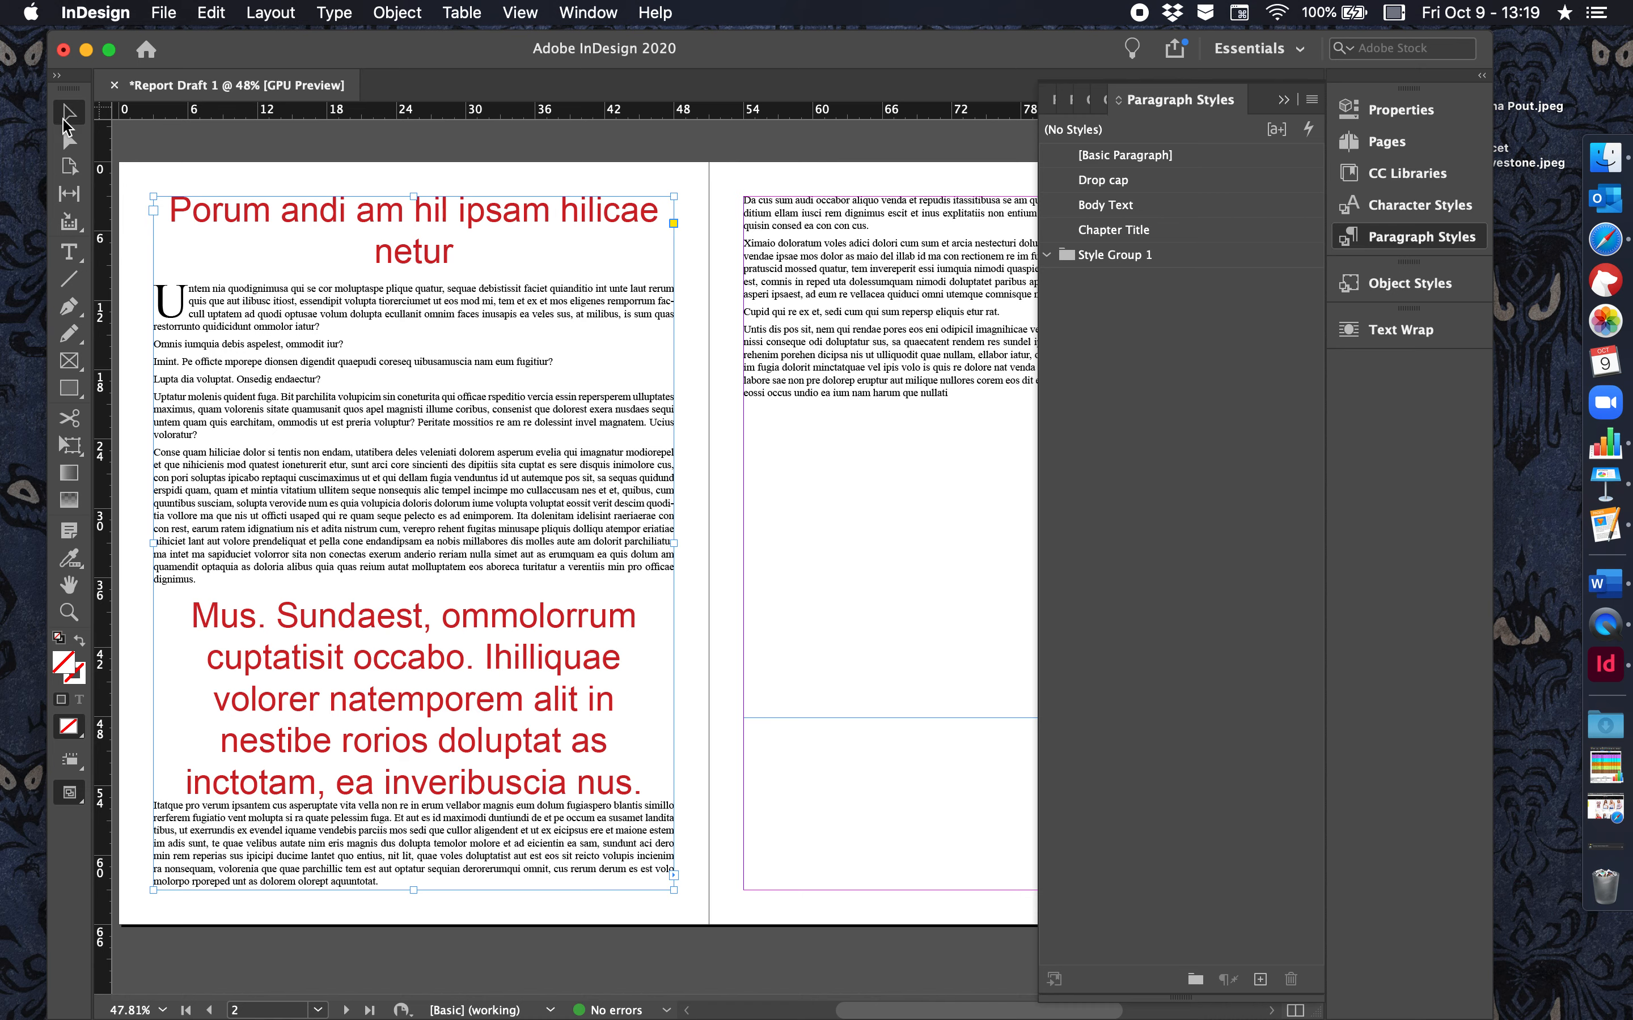
Step: Create a new character style named Drop Cap, based on [None]
{"action": "left_click", "coordinate": [69, 252]}
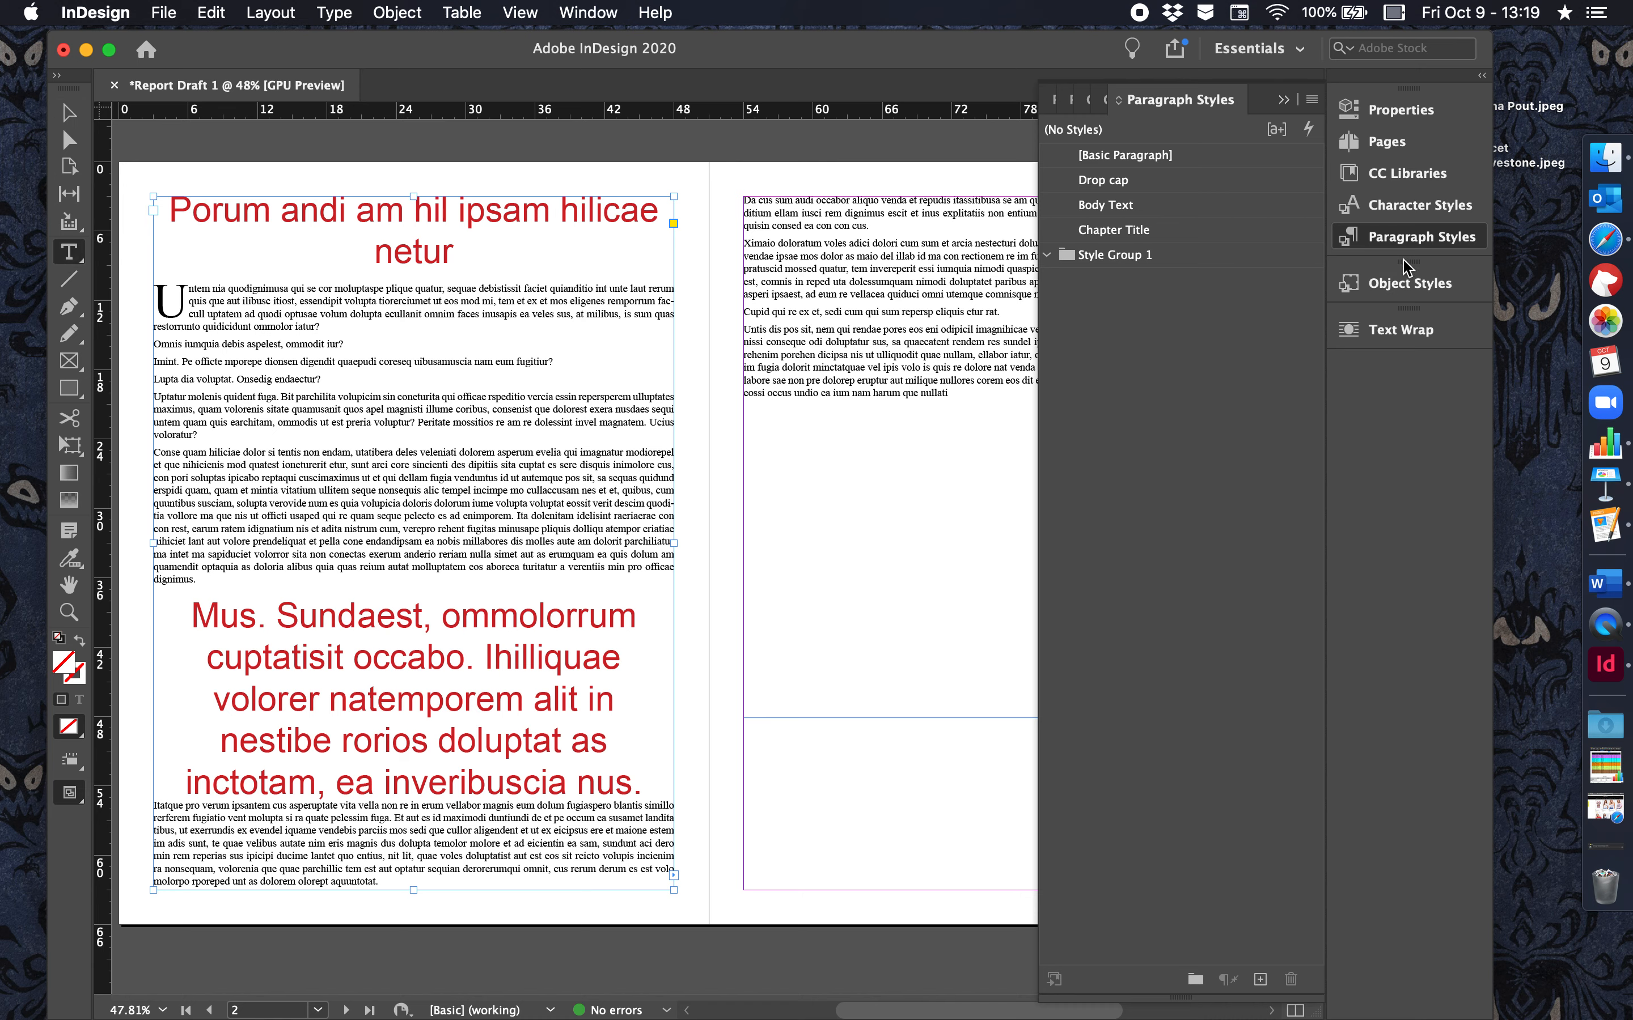
{"action": "left_click", "coordinate": [1399, 202]}
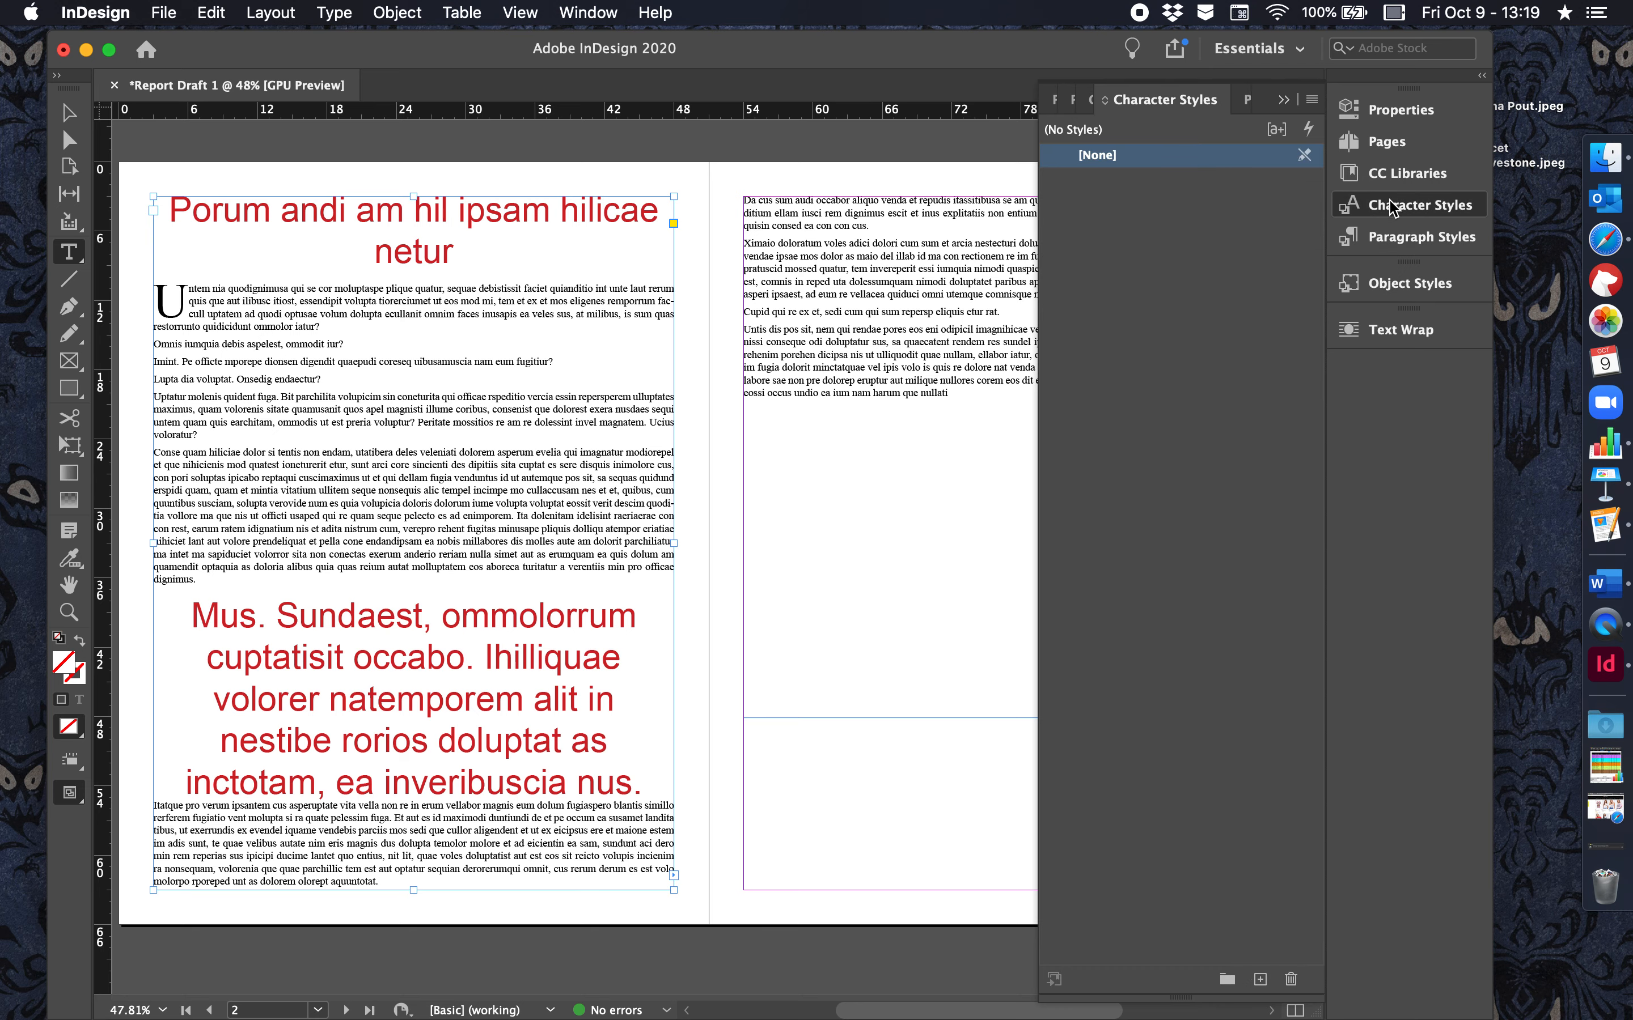
{"action": "left_click", "coordinate": [1260, 979]}
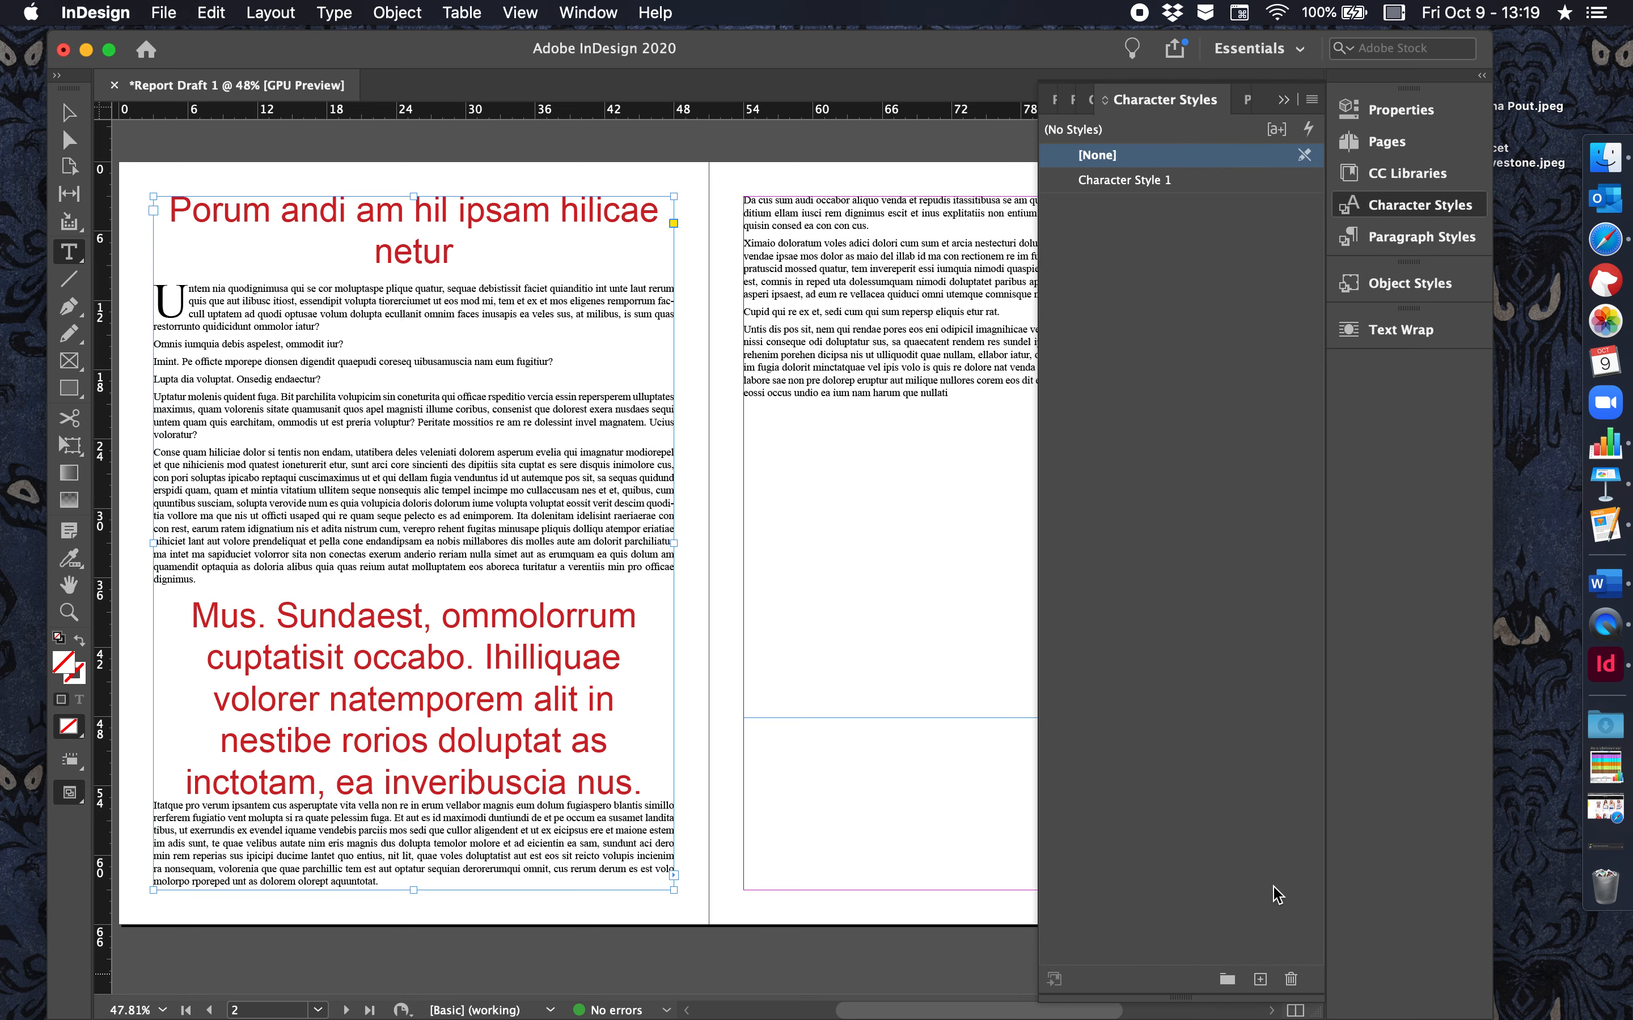
{"action": "left_click", "coordinate": [1127, 181]}
{"action": "double_click", "coordinate": [1126, 181]}
{"action": "type", "text": "Drop Cap"}
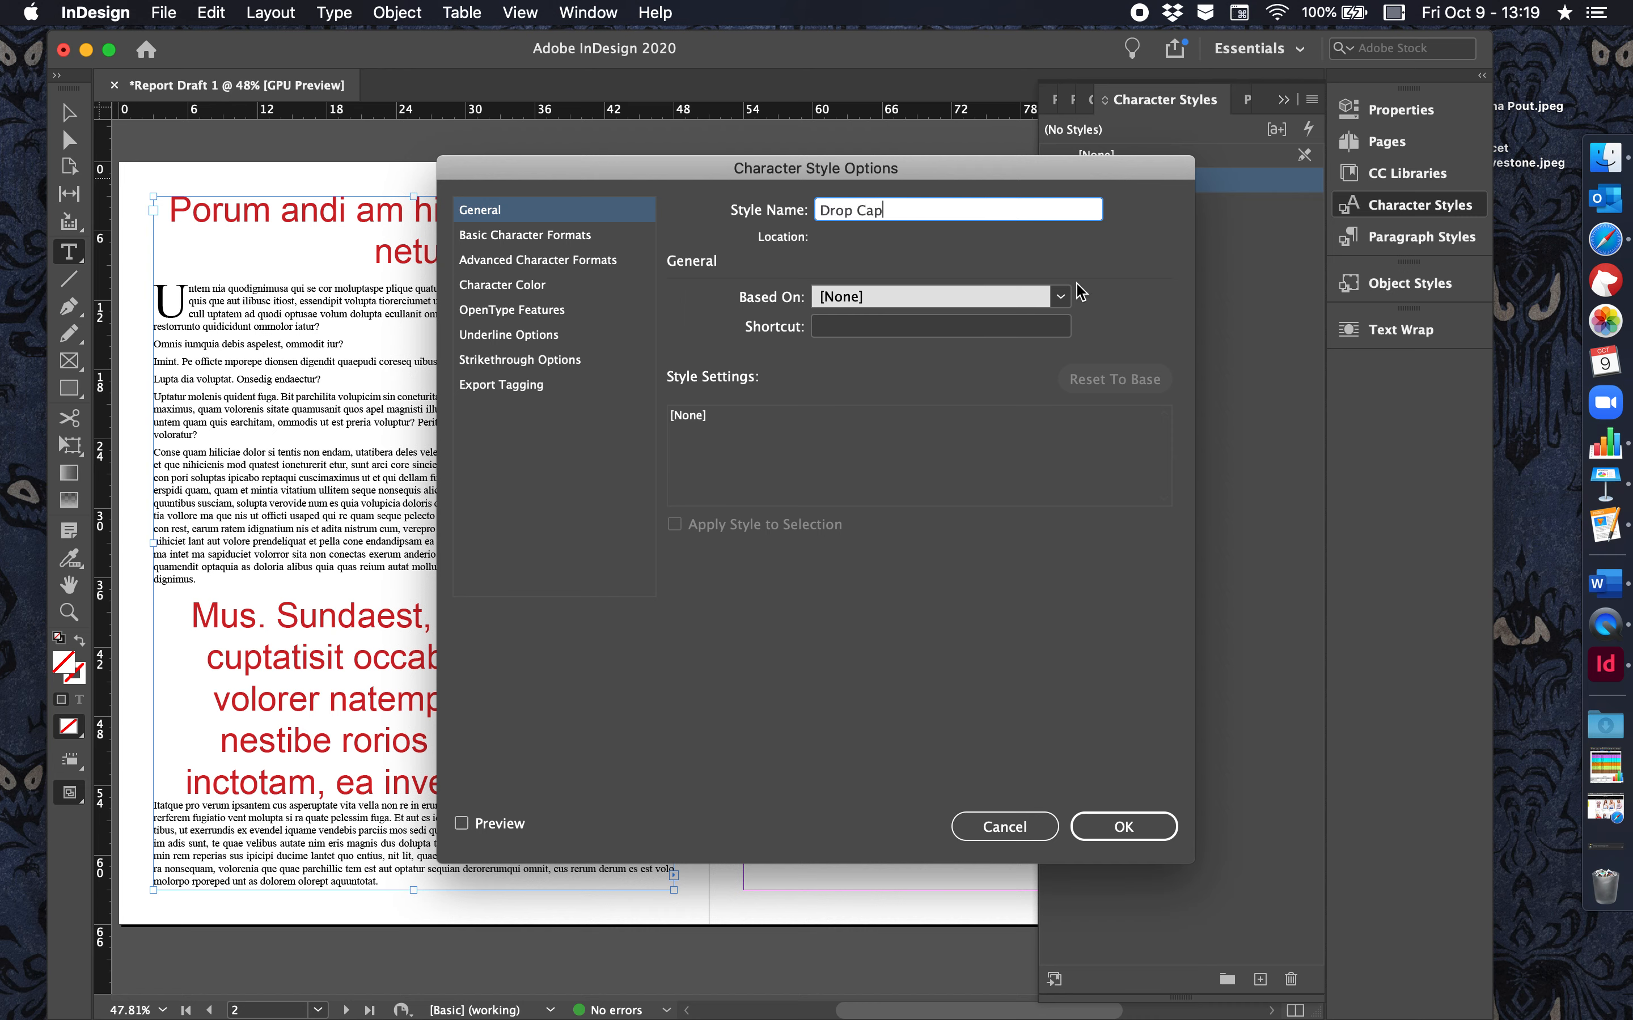
{"action": "left_click", "coordinate": [1061, 297]}
{"action": "left_click", "coordinate": [918, 323]}
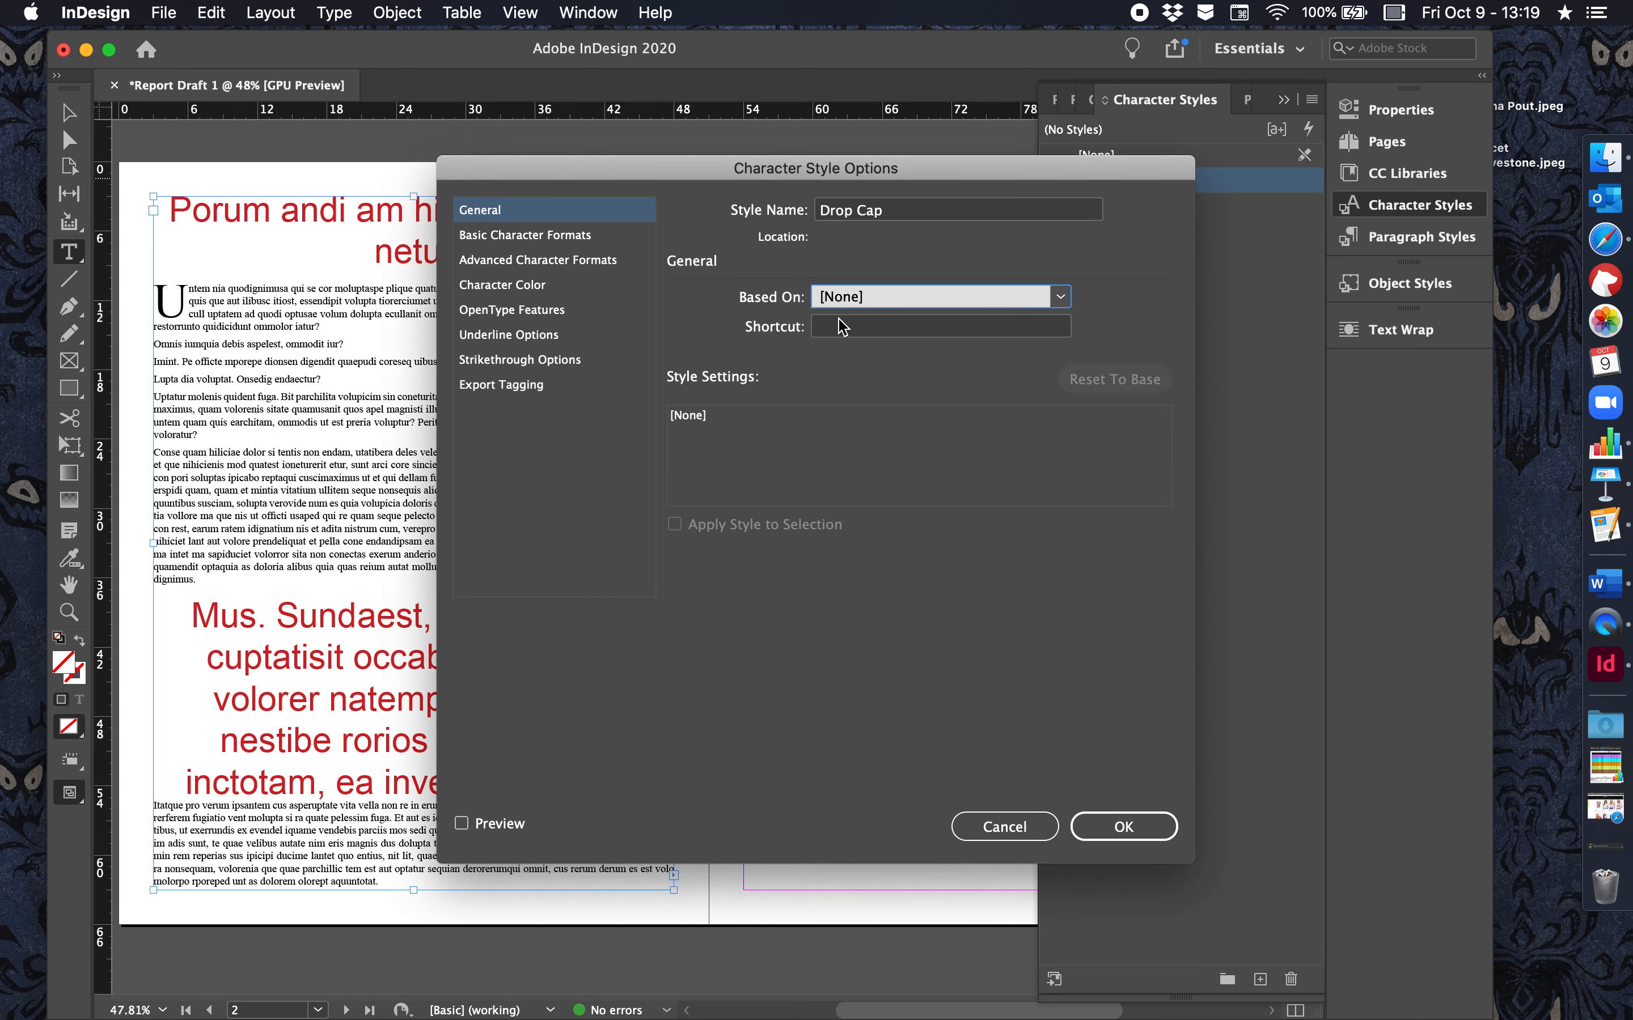
Step: Set the Drop Cap character style's font family to Arial and its size to 25 pt
{"action": "left_click", "coordinate": [523, 234]}
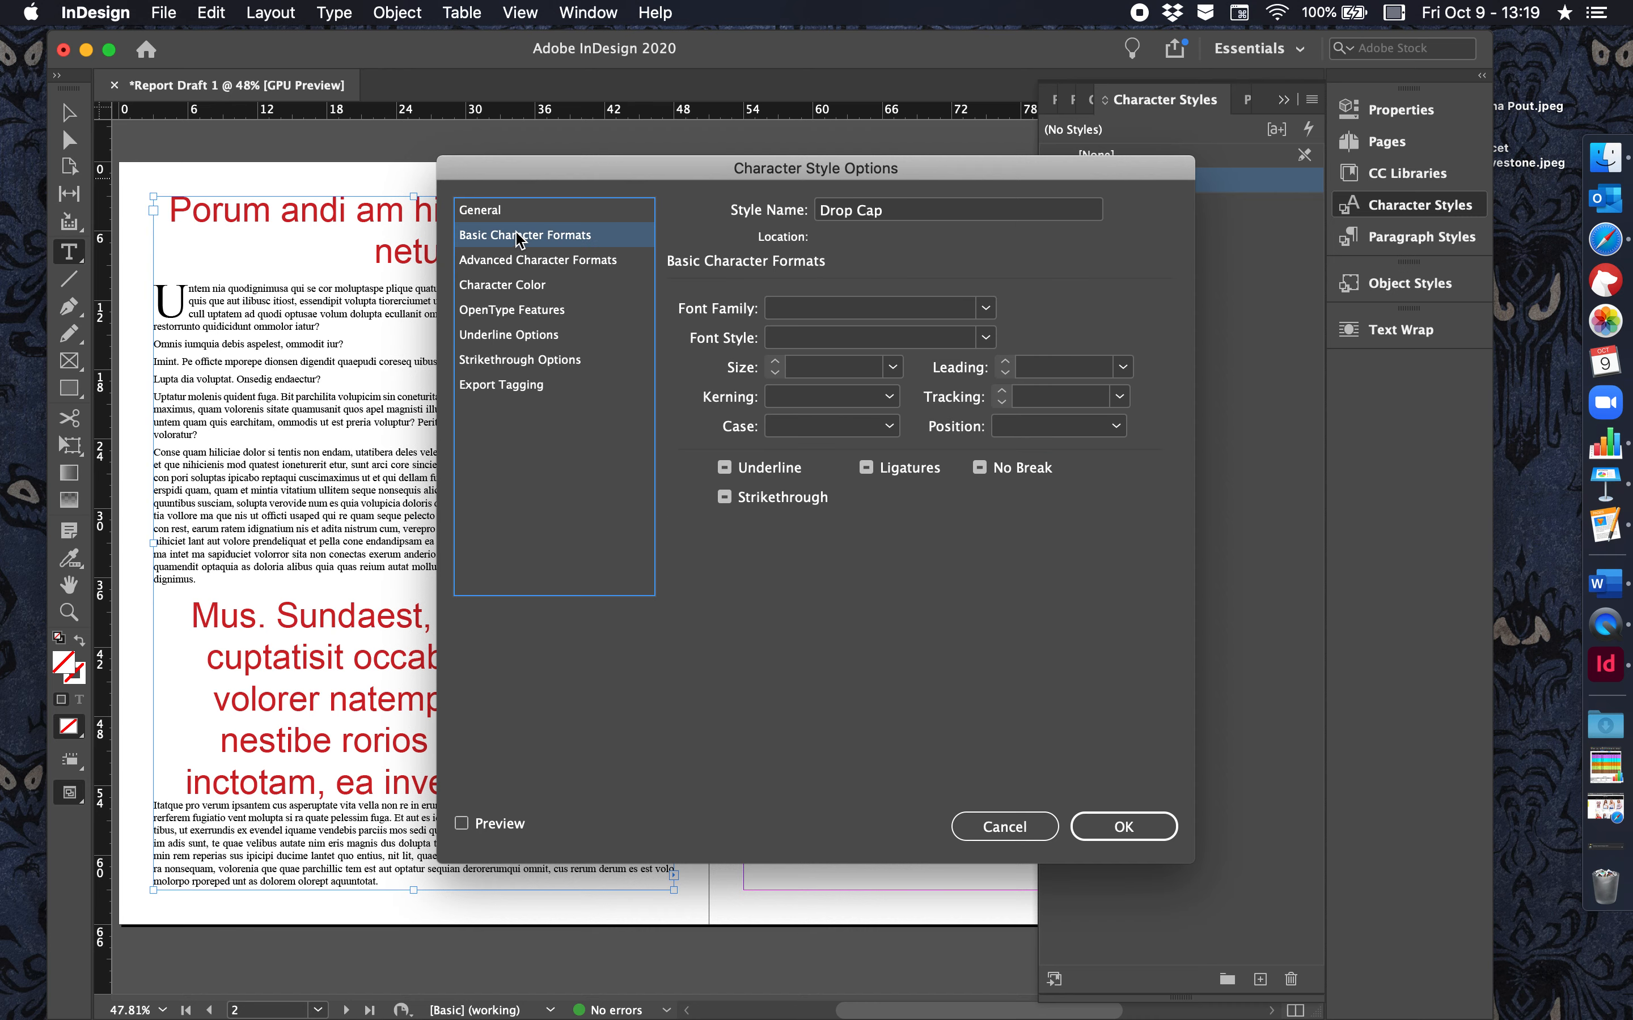
{"action": "left_click", "coordinate": [810, 308]}
{"action": "type", "text": "Arial"}
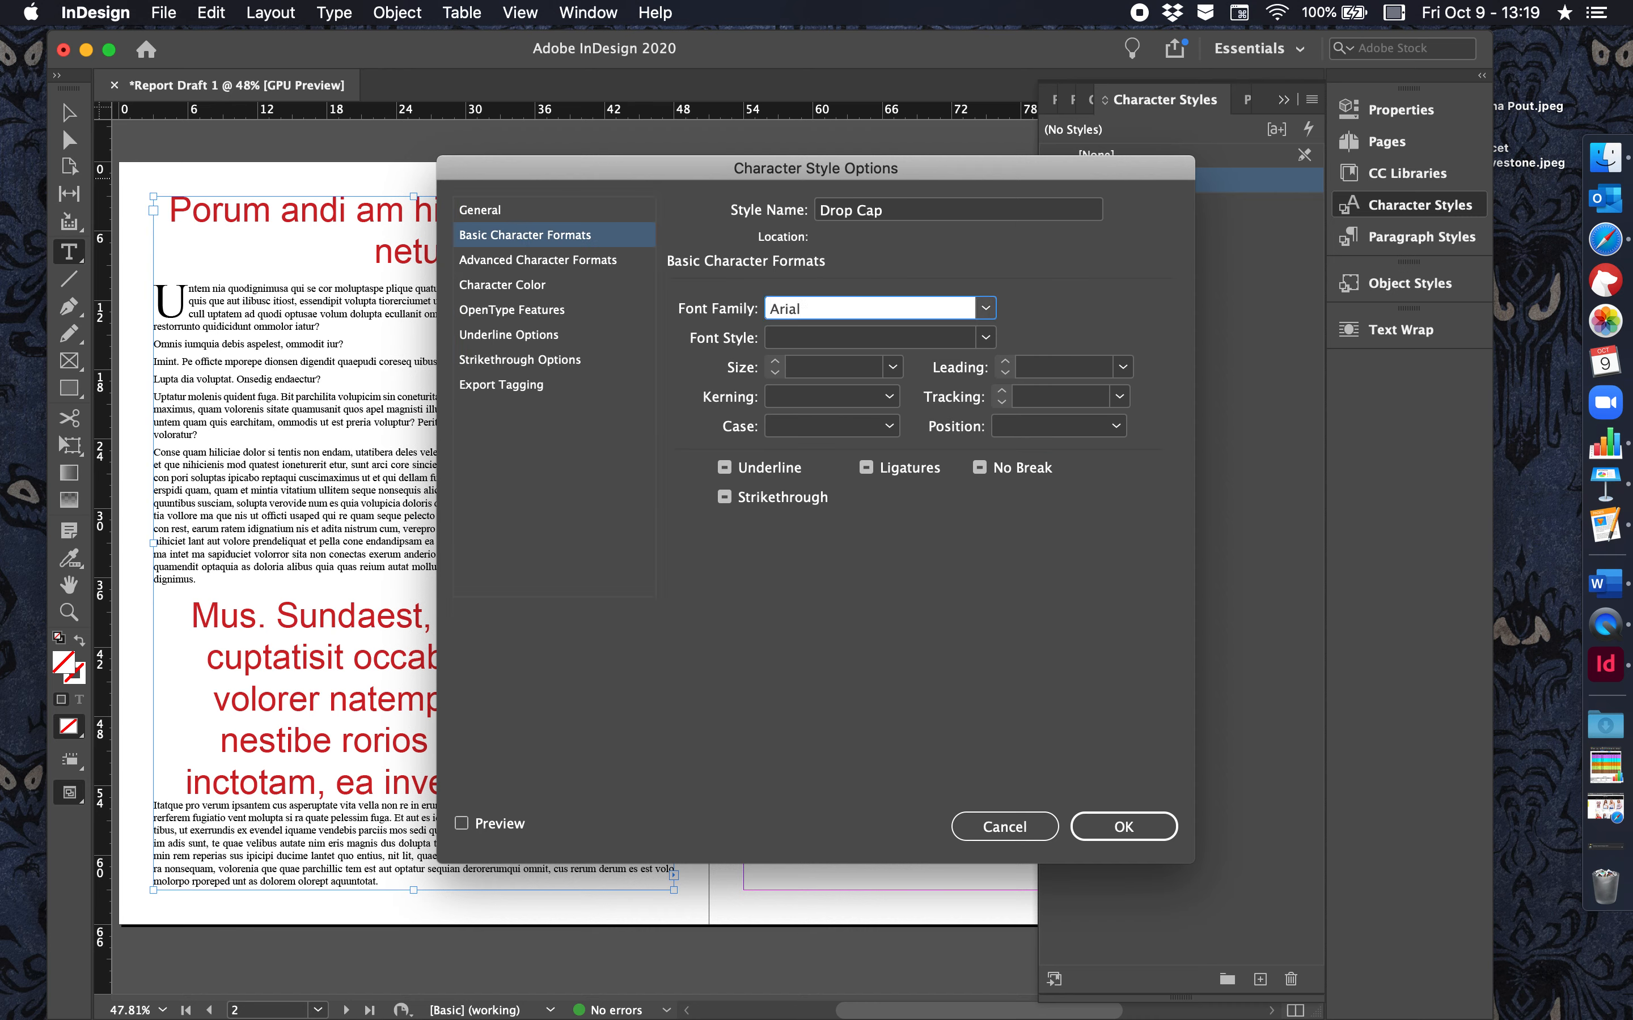
{"action": "left_click", "coordinate": [789, 366]}
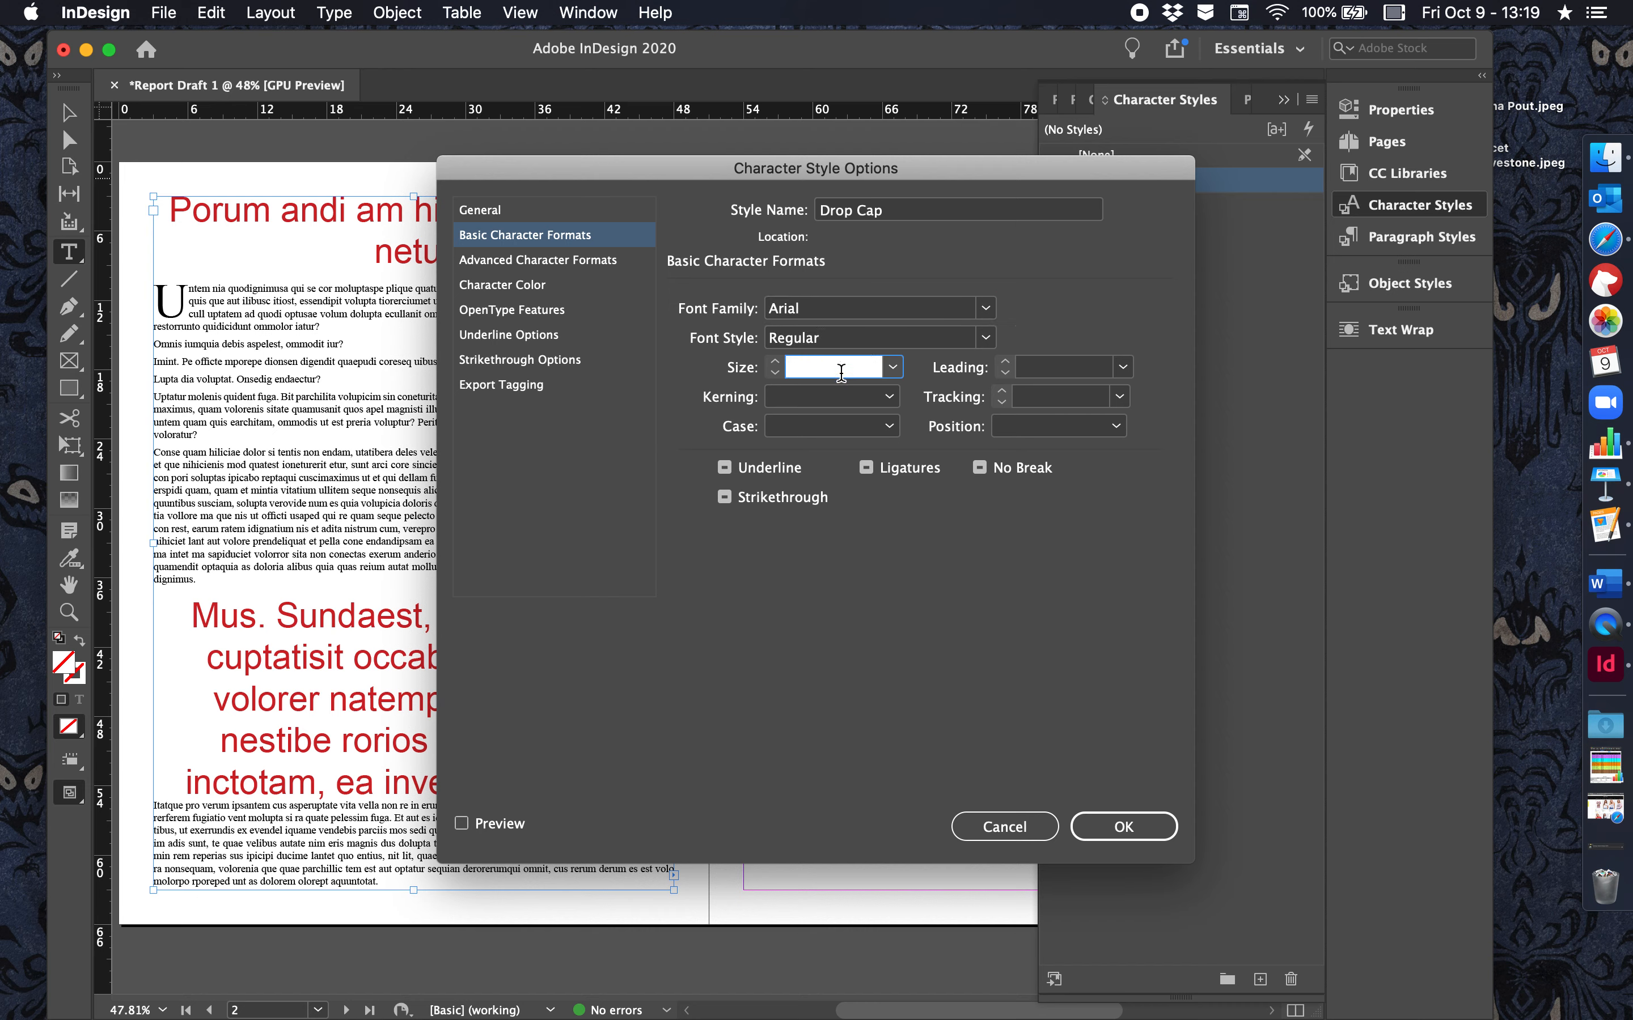
{"action": "type", "text": "25"}
Step: Set the Drop Cap character style's fill color to the red swatch and save the style
{"action": "left_click", "coordinate": [519, 286]}
{"action": "scroll", "coordinate": [897, 457], "scroll_direction": "down", "scroll_amount": 3}
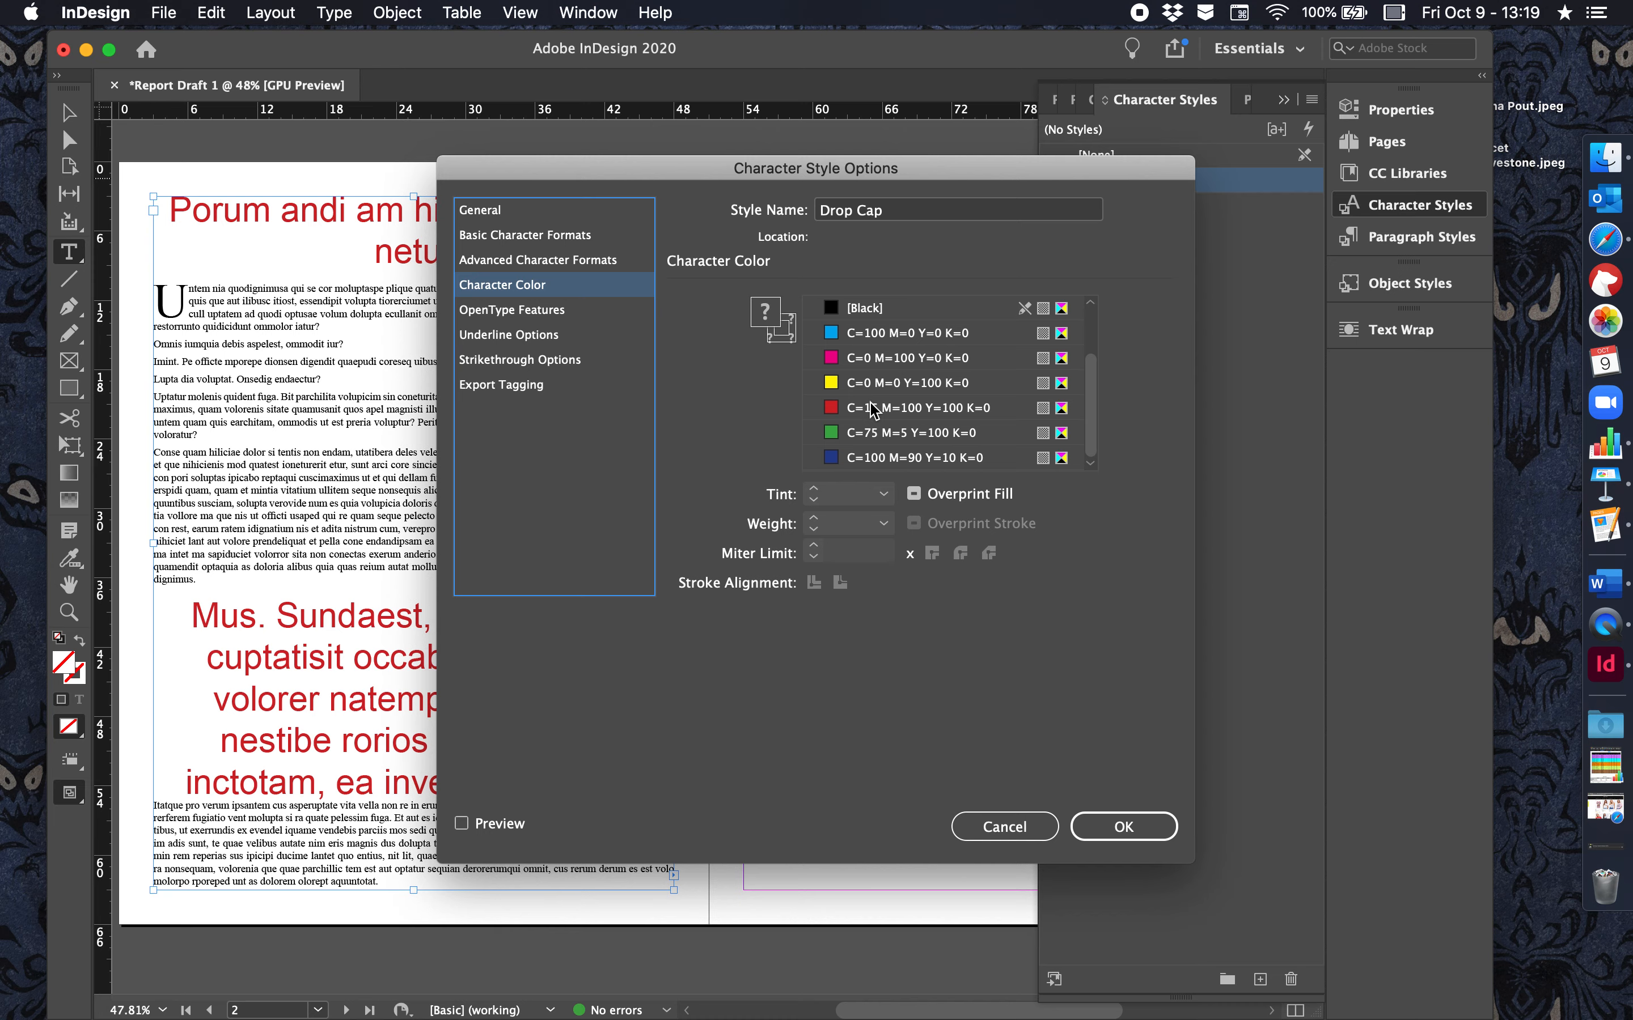
{"action": "left_click", "coordinate": [876, 408]}
{"action": "left_click", "coordinate": [1123, 828]}
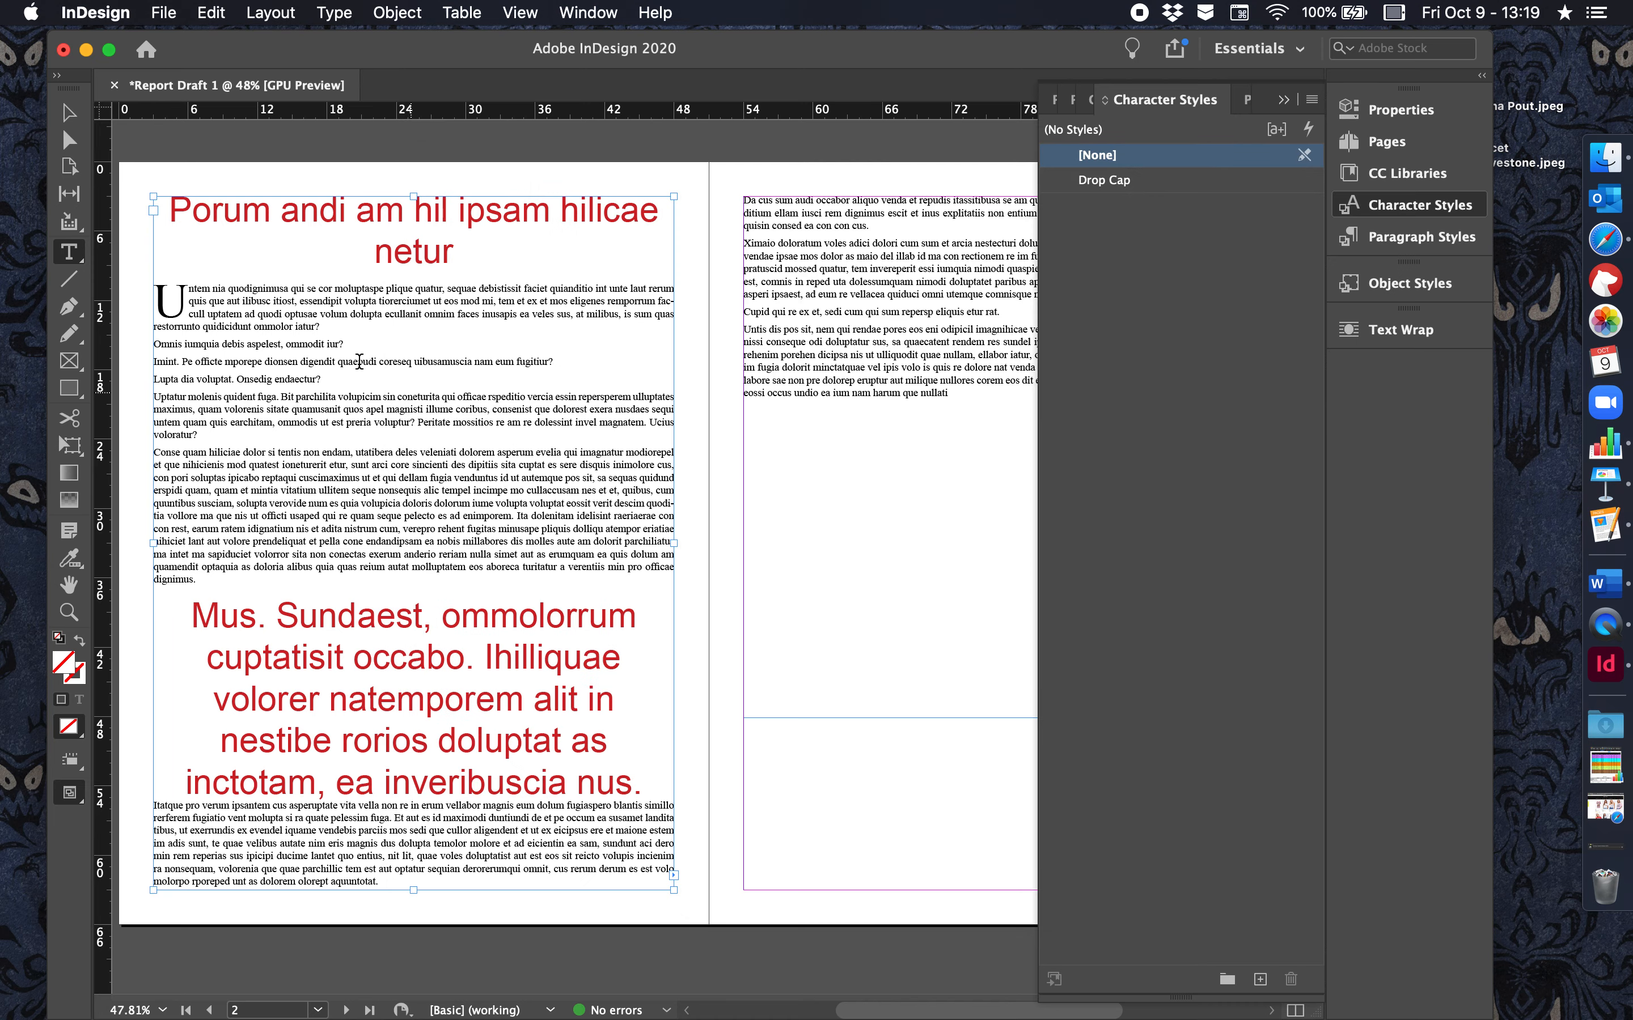
Step: Open the Drop cap paragraph style's options and examine its base style, character formats, indents, tabs, rules and border settings
{"action": "left_click", "coordinate": [1390, 236]}
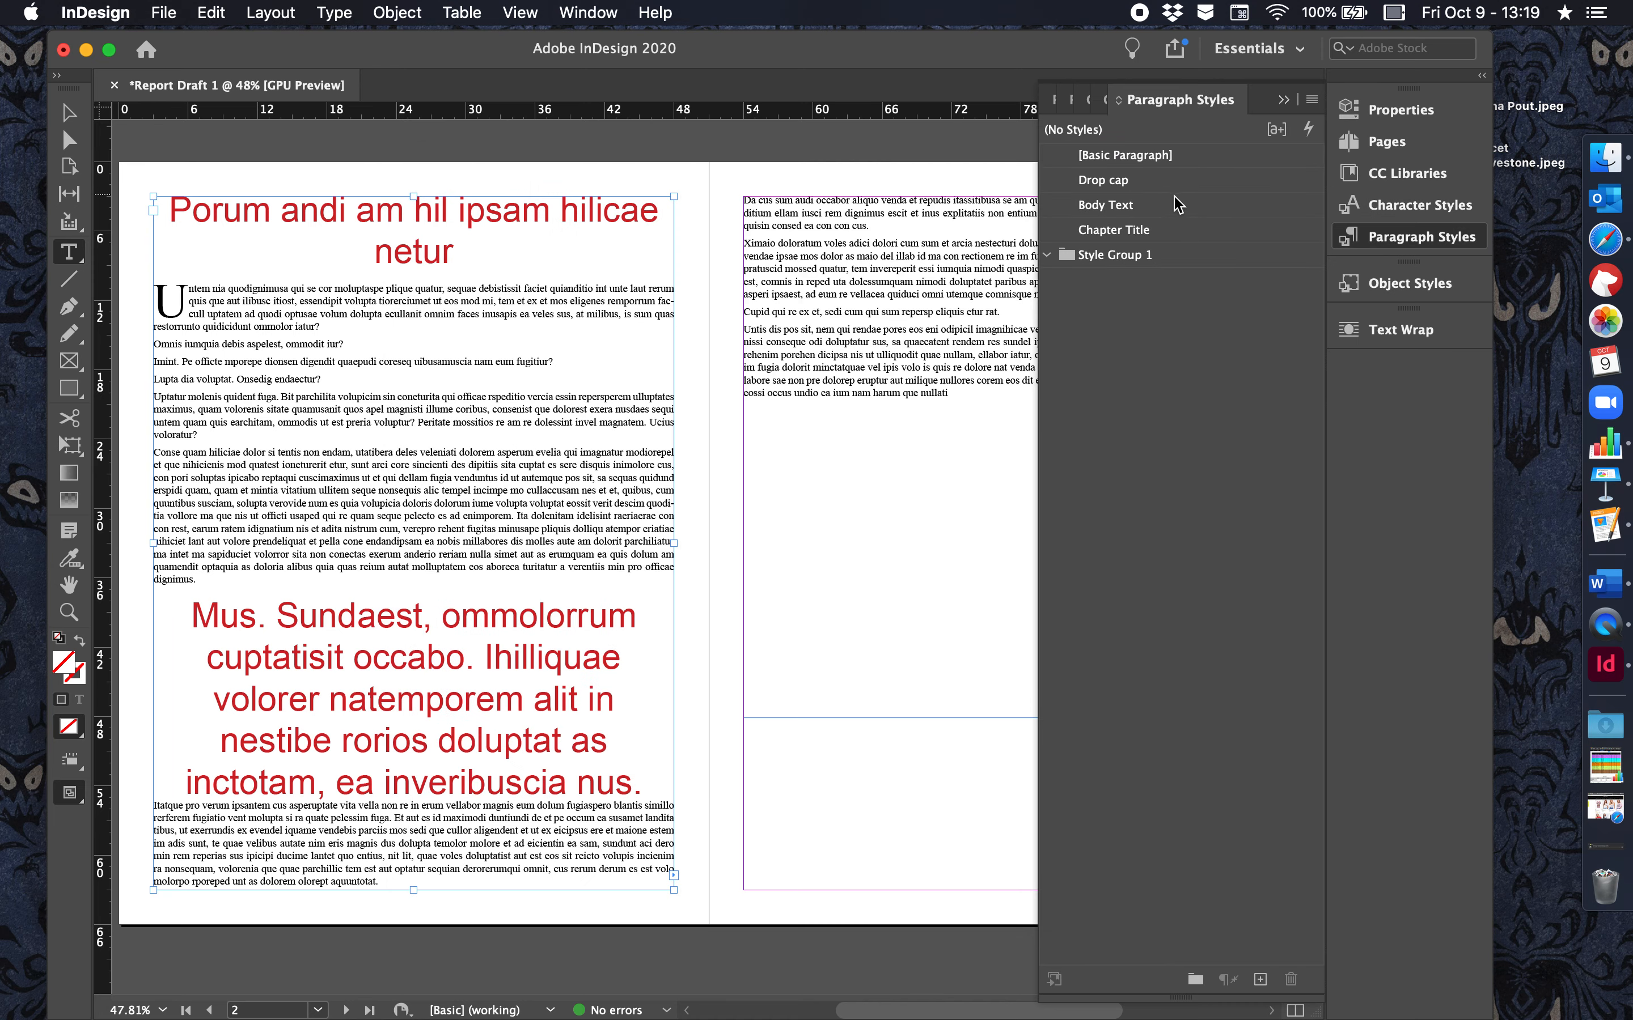
{"action": "left_click", "coordinate": [1123, 215]}
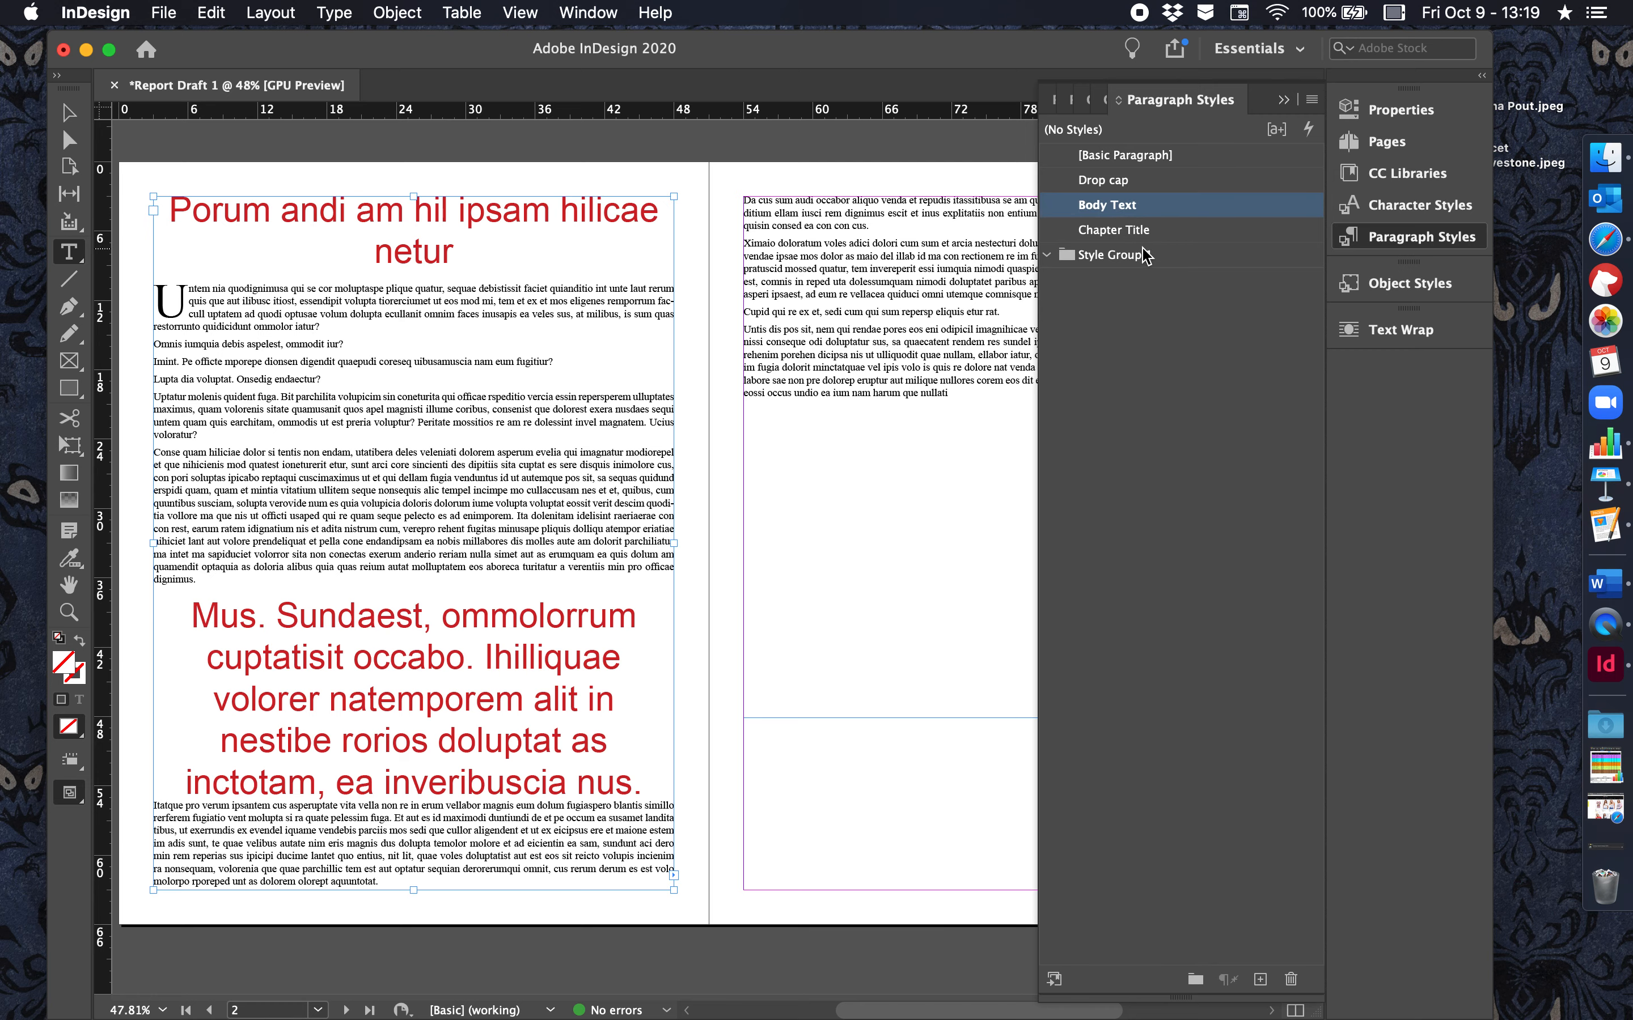
{"action": "double_click", "coordinate": [1121, 180]}
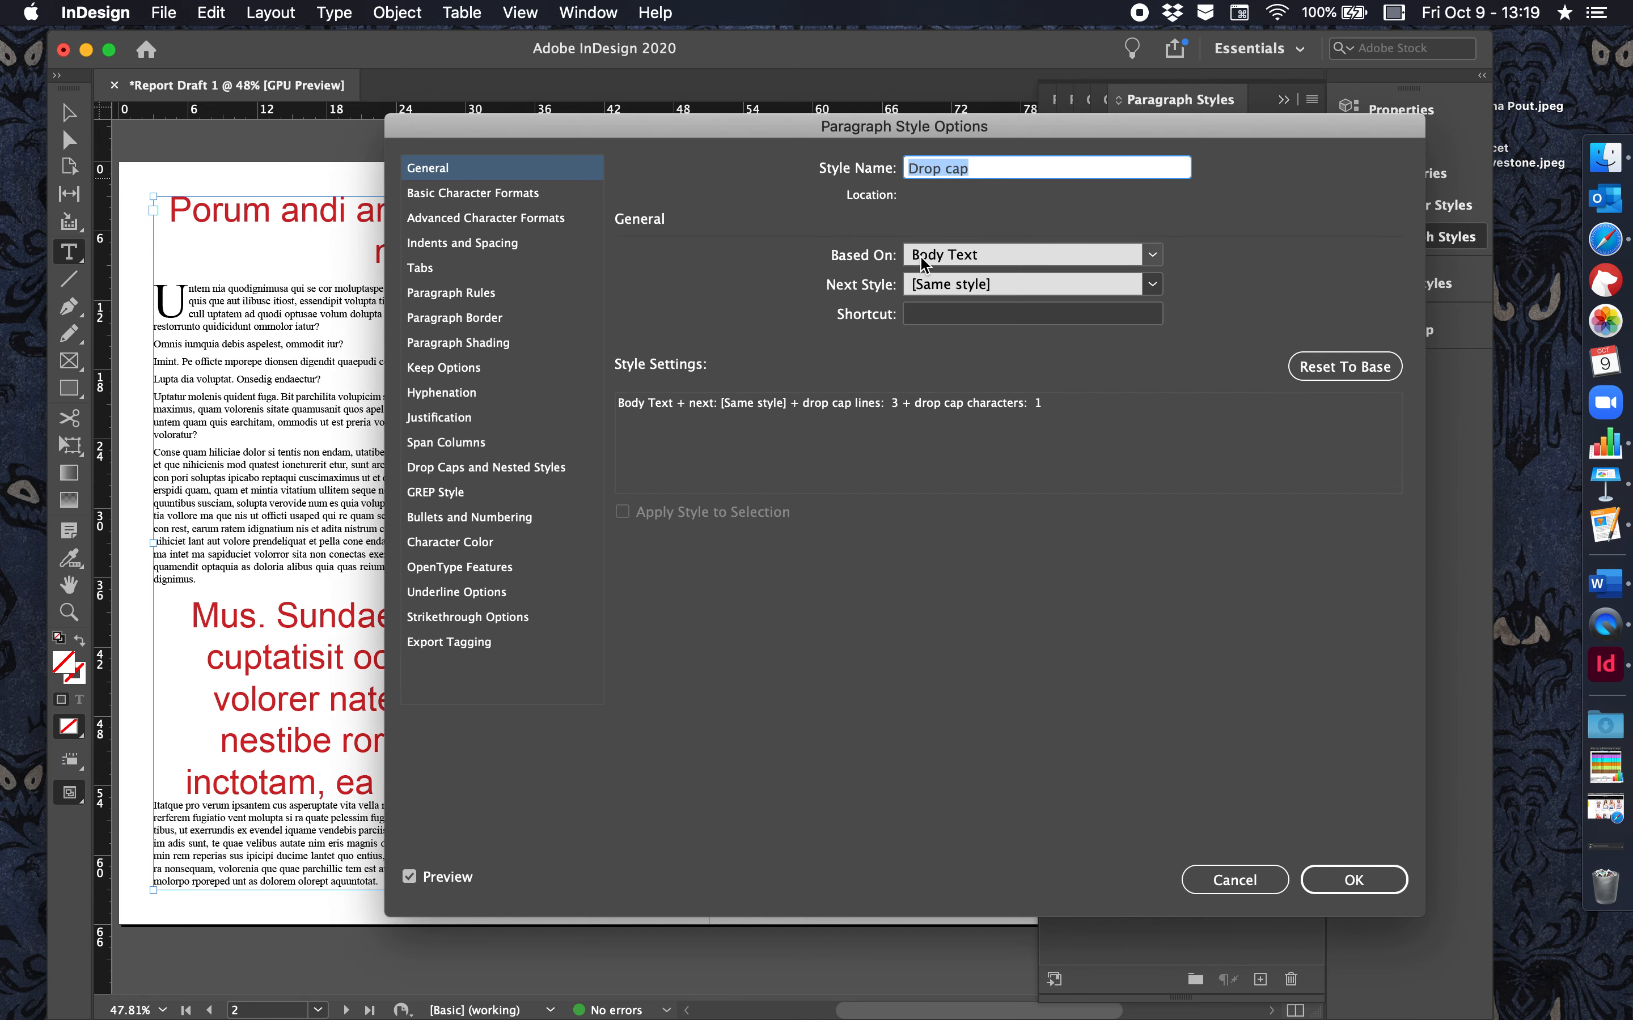
{"action": "left_click", "coordinate": [503, 199]}
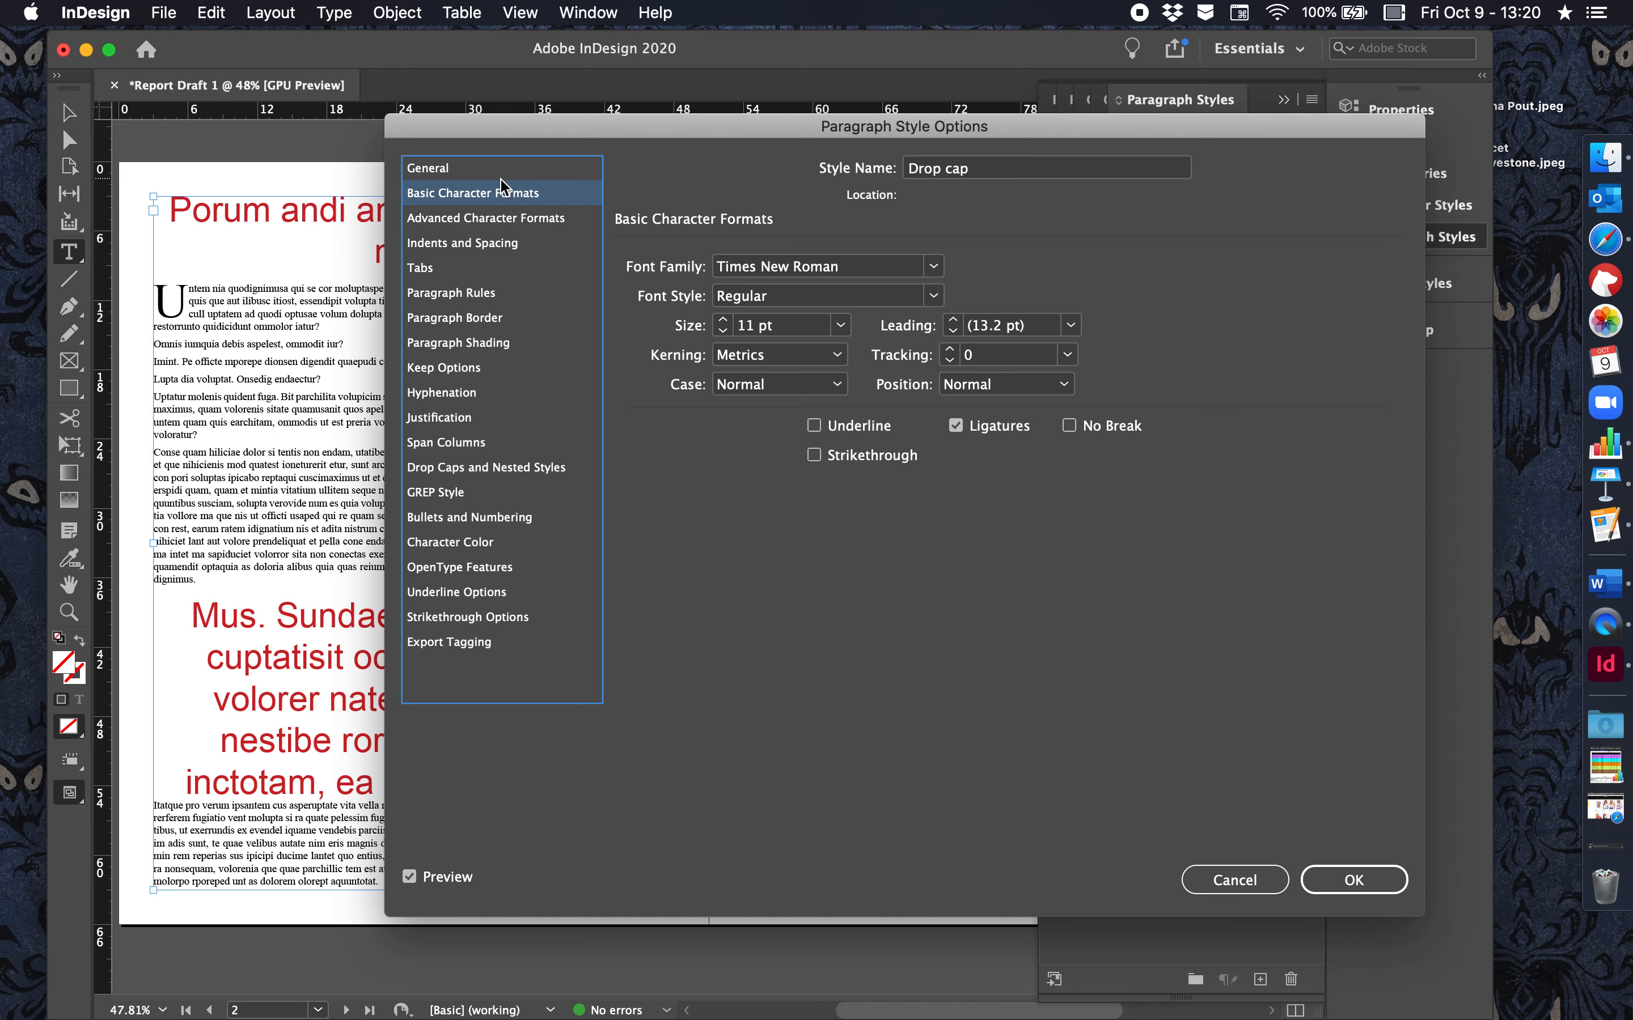
{"action": "left_click", "coordinate": [486, 169]}
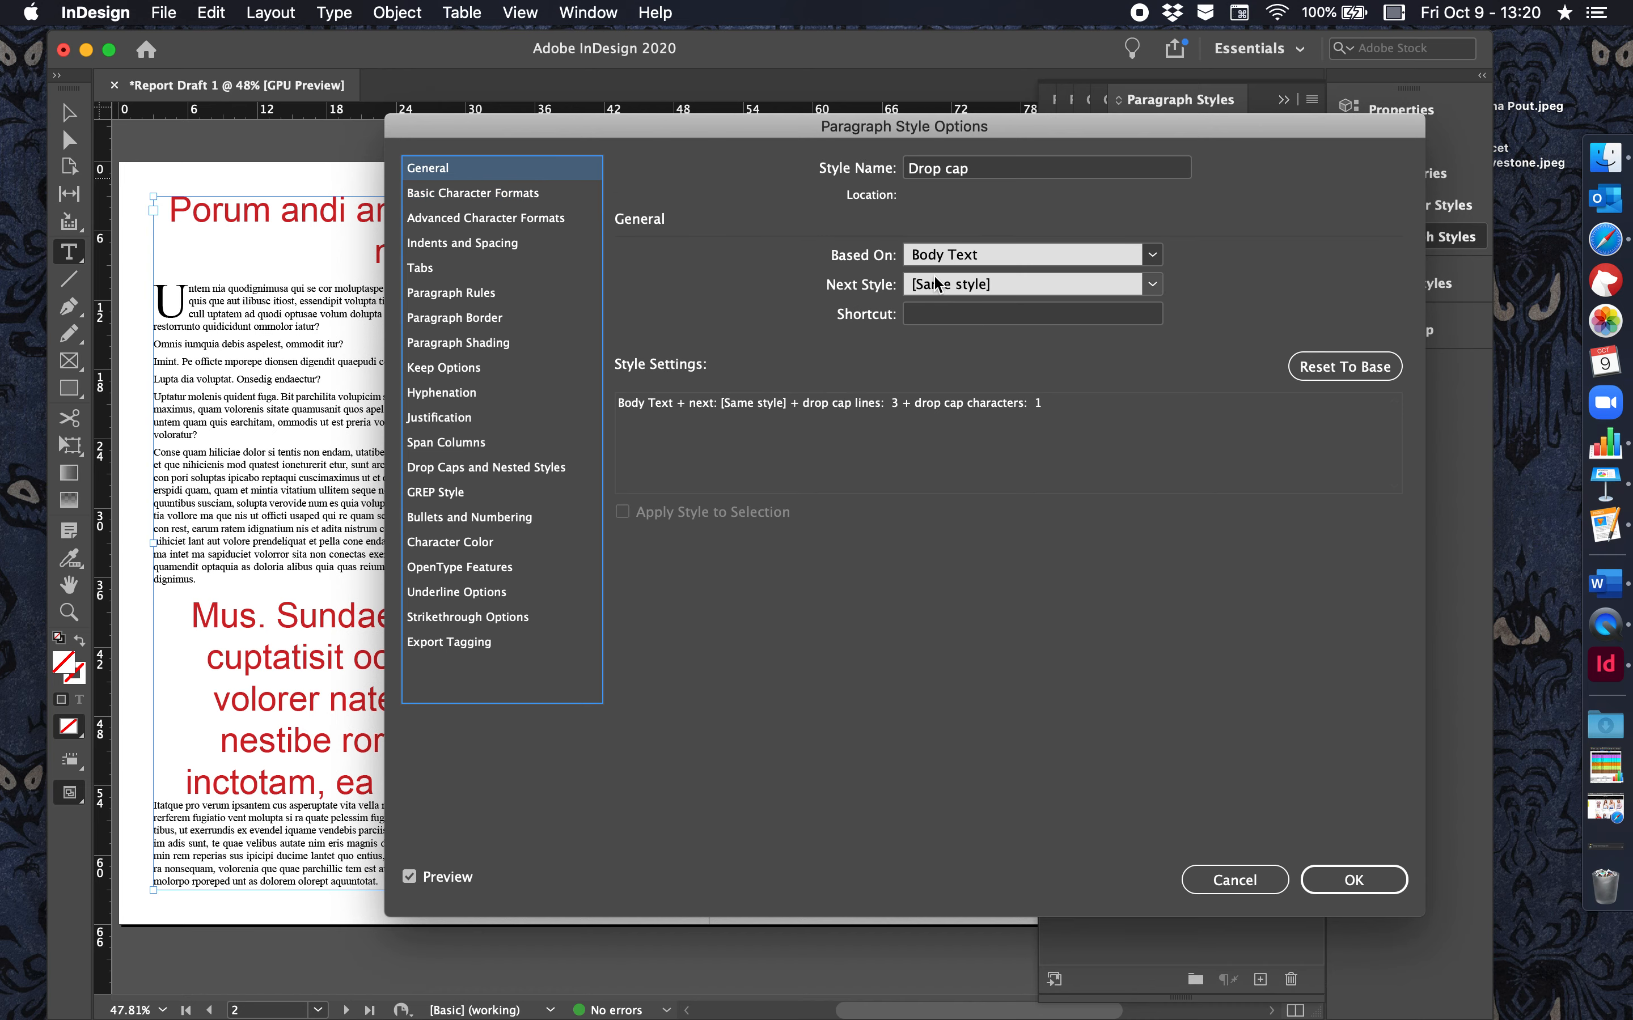
{"action": "left_click", "coordinate": [1153, 255]}
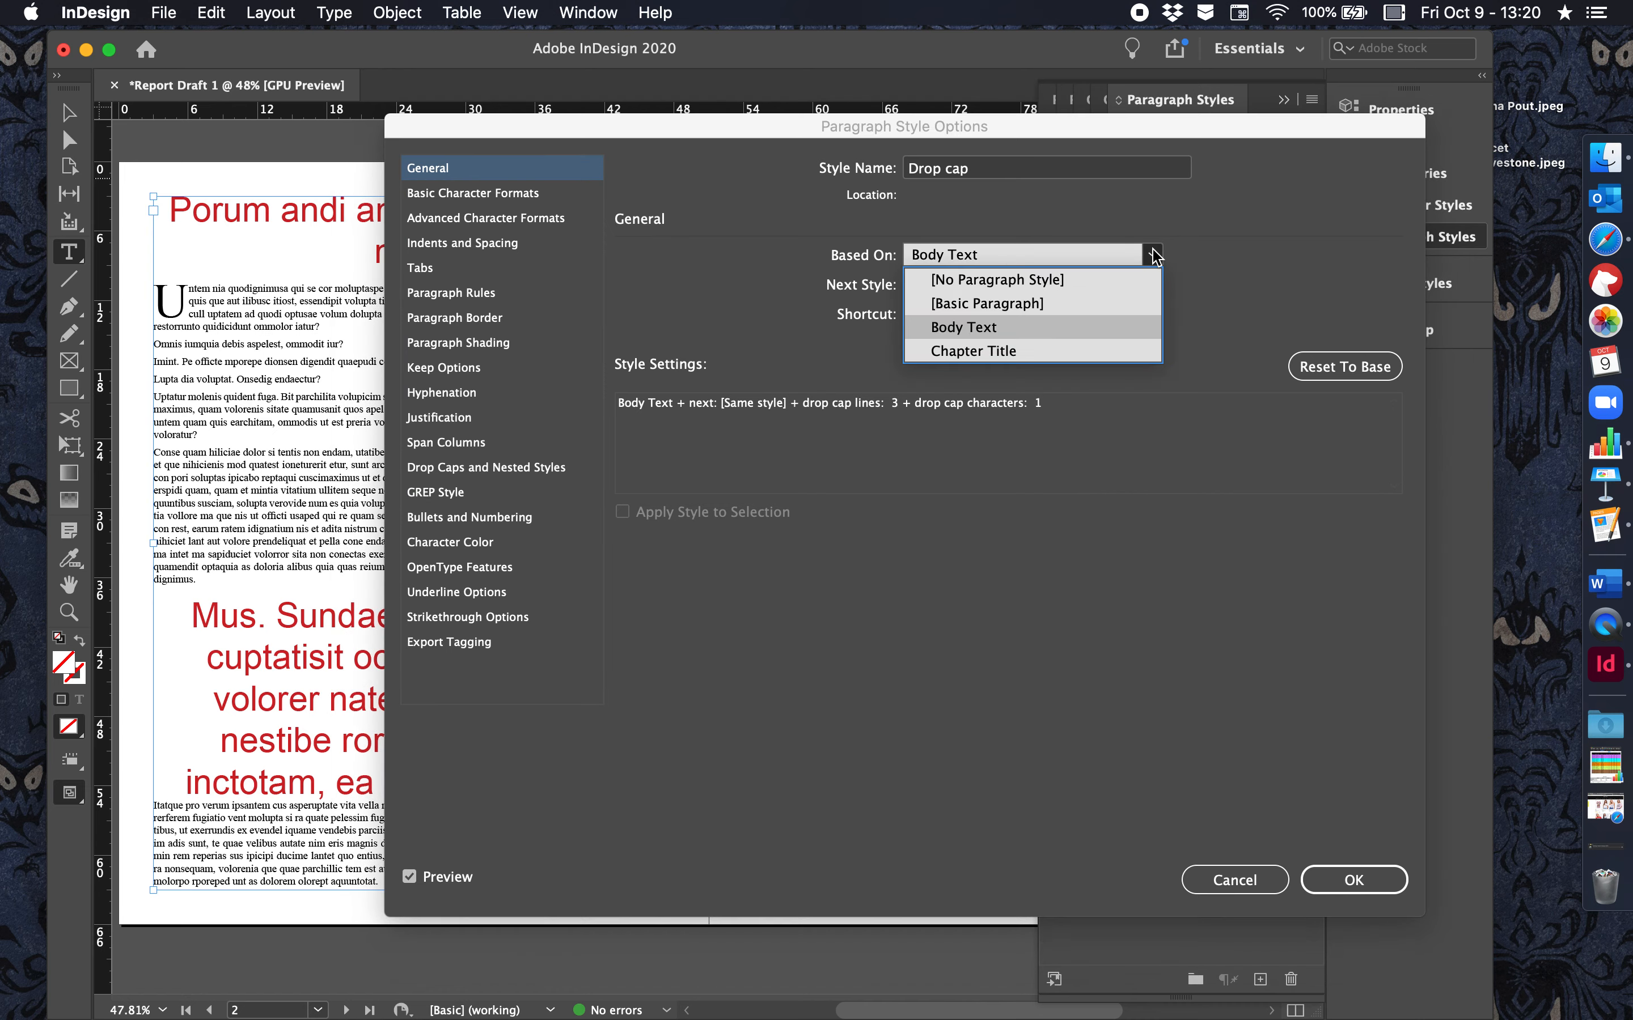
{"action": "left_click", "coordinate": [1157, 256]}
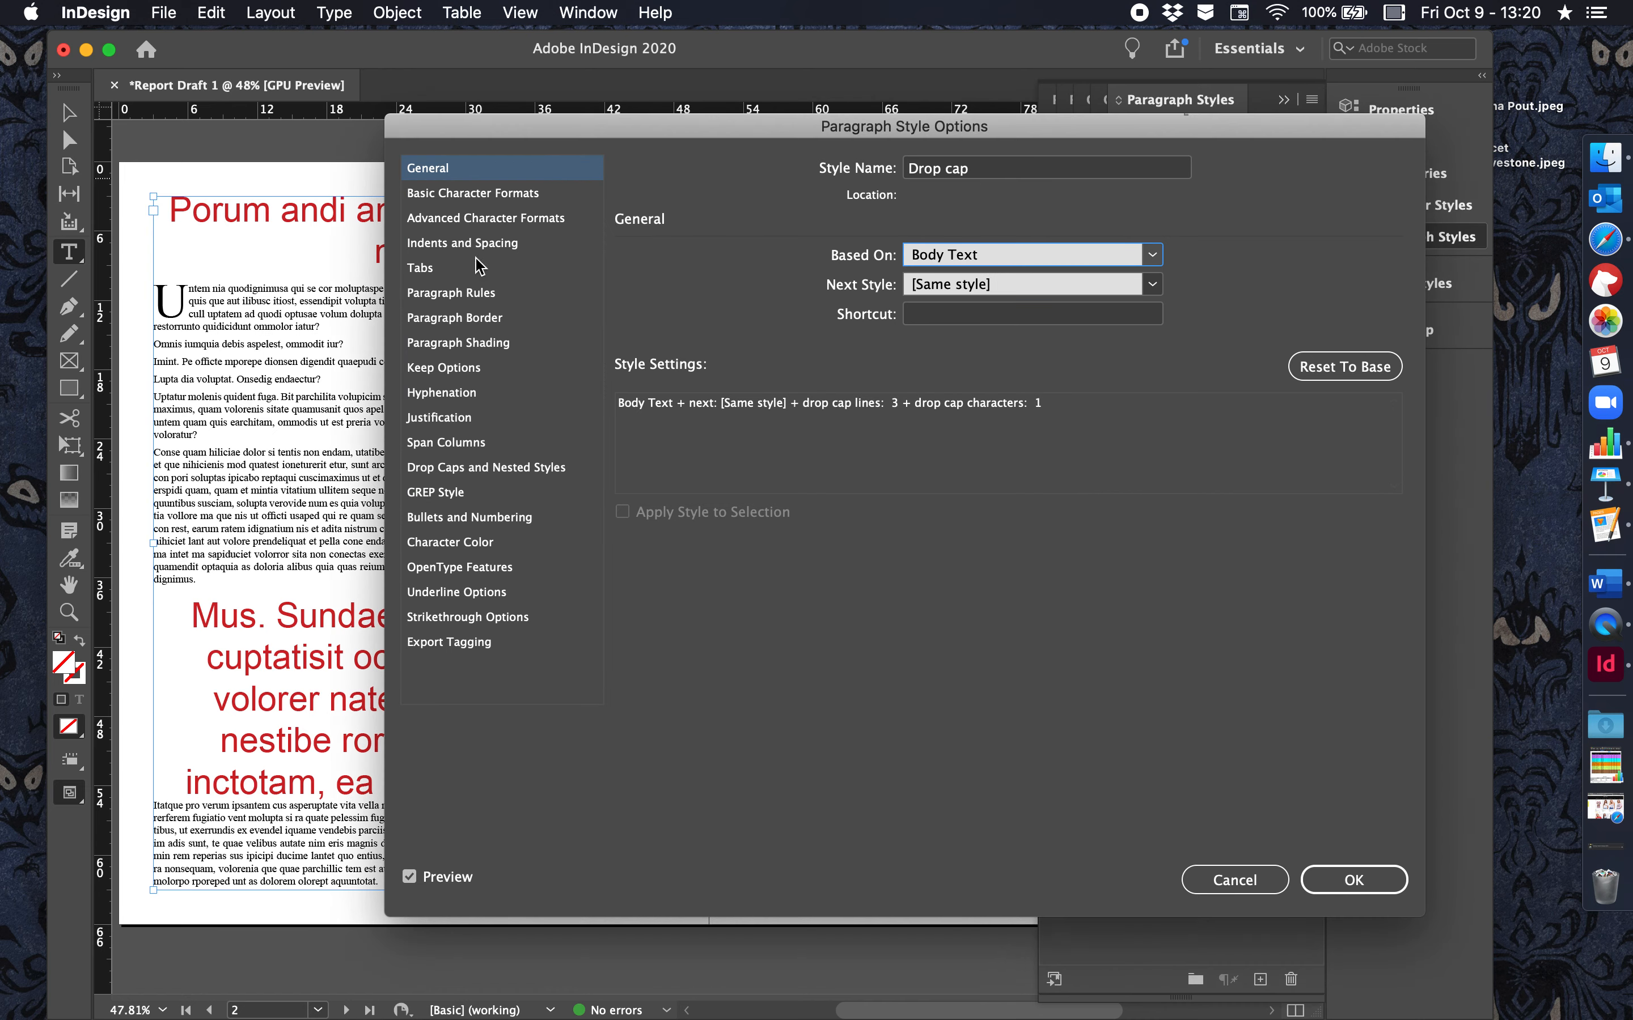
{"action": "left_click", "coordinate": [476, 198]}
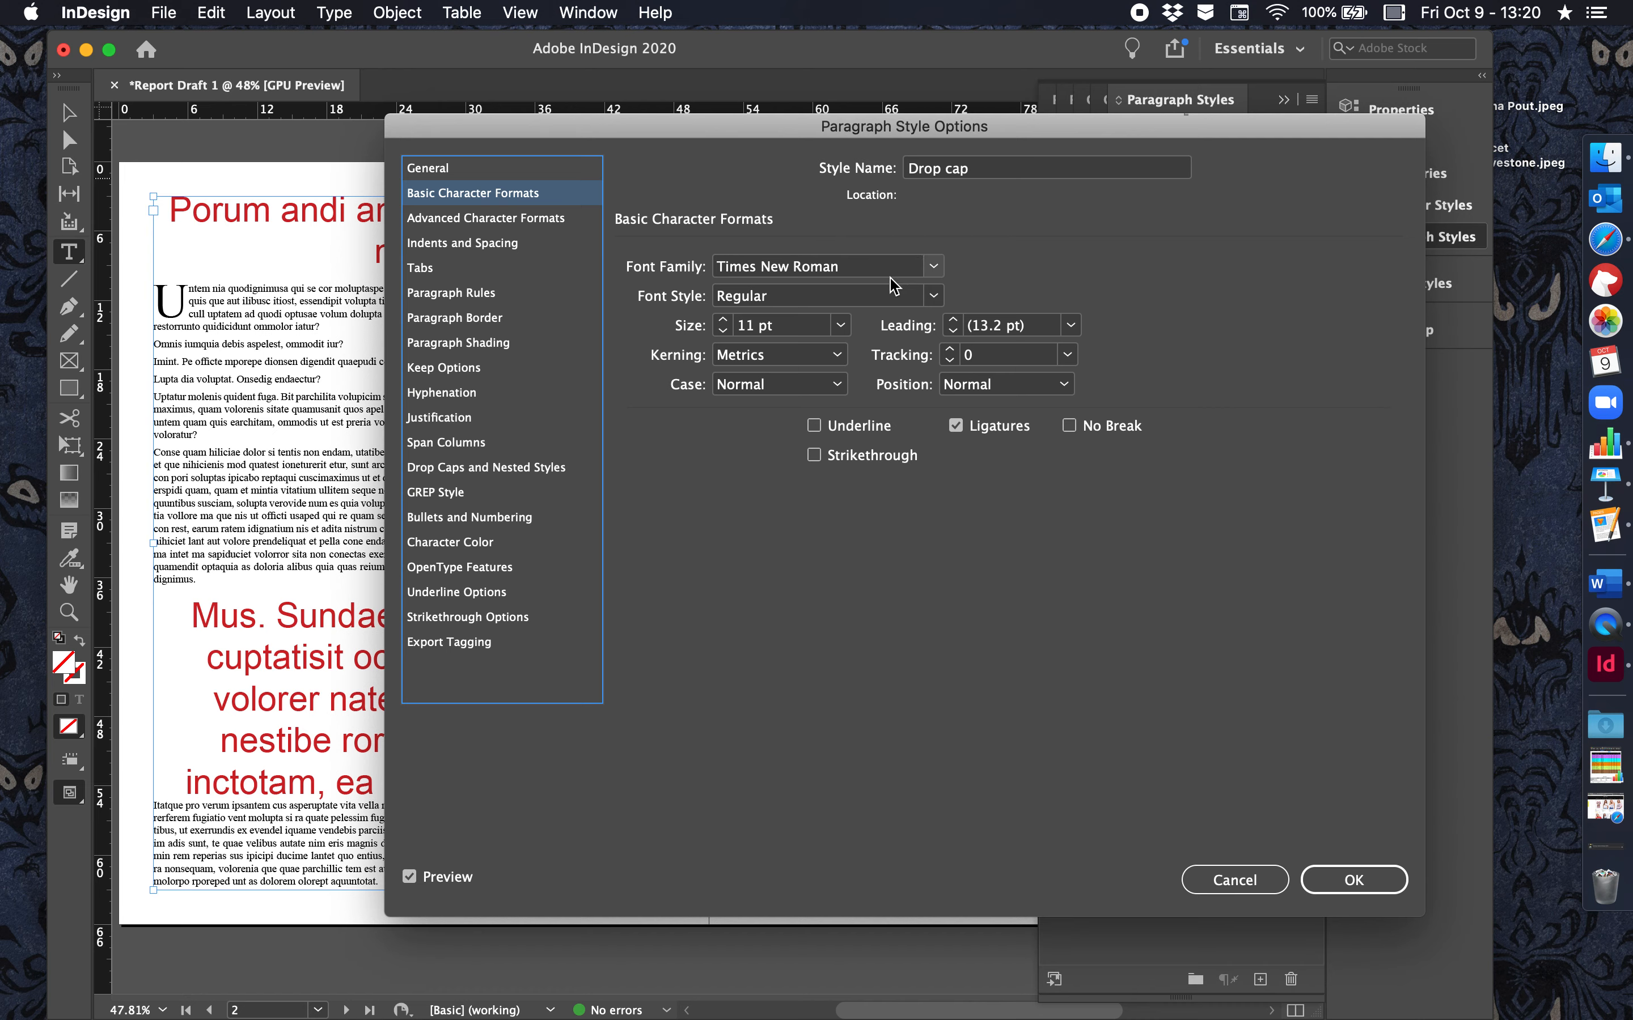
{"action": "left_click", "coordinate": [484, 220]}
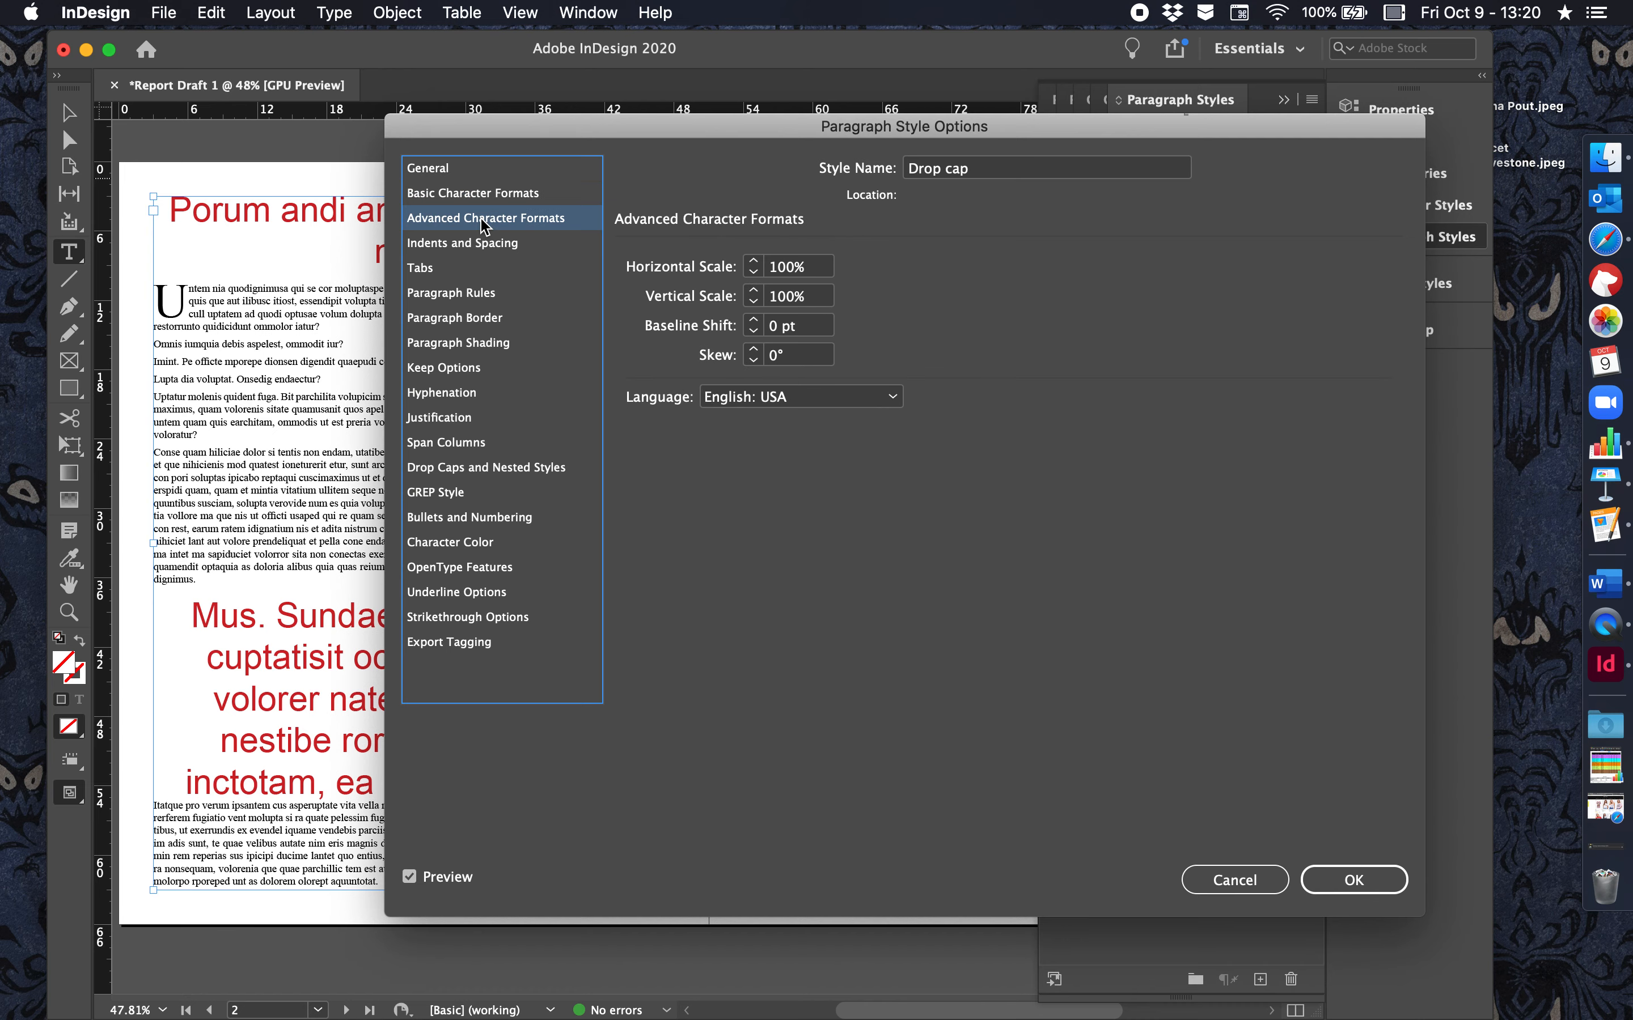
{"action": "left_click", "coordinate": [483, 242]}
{"action": "left_click", "coordinate": [461, 266]}
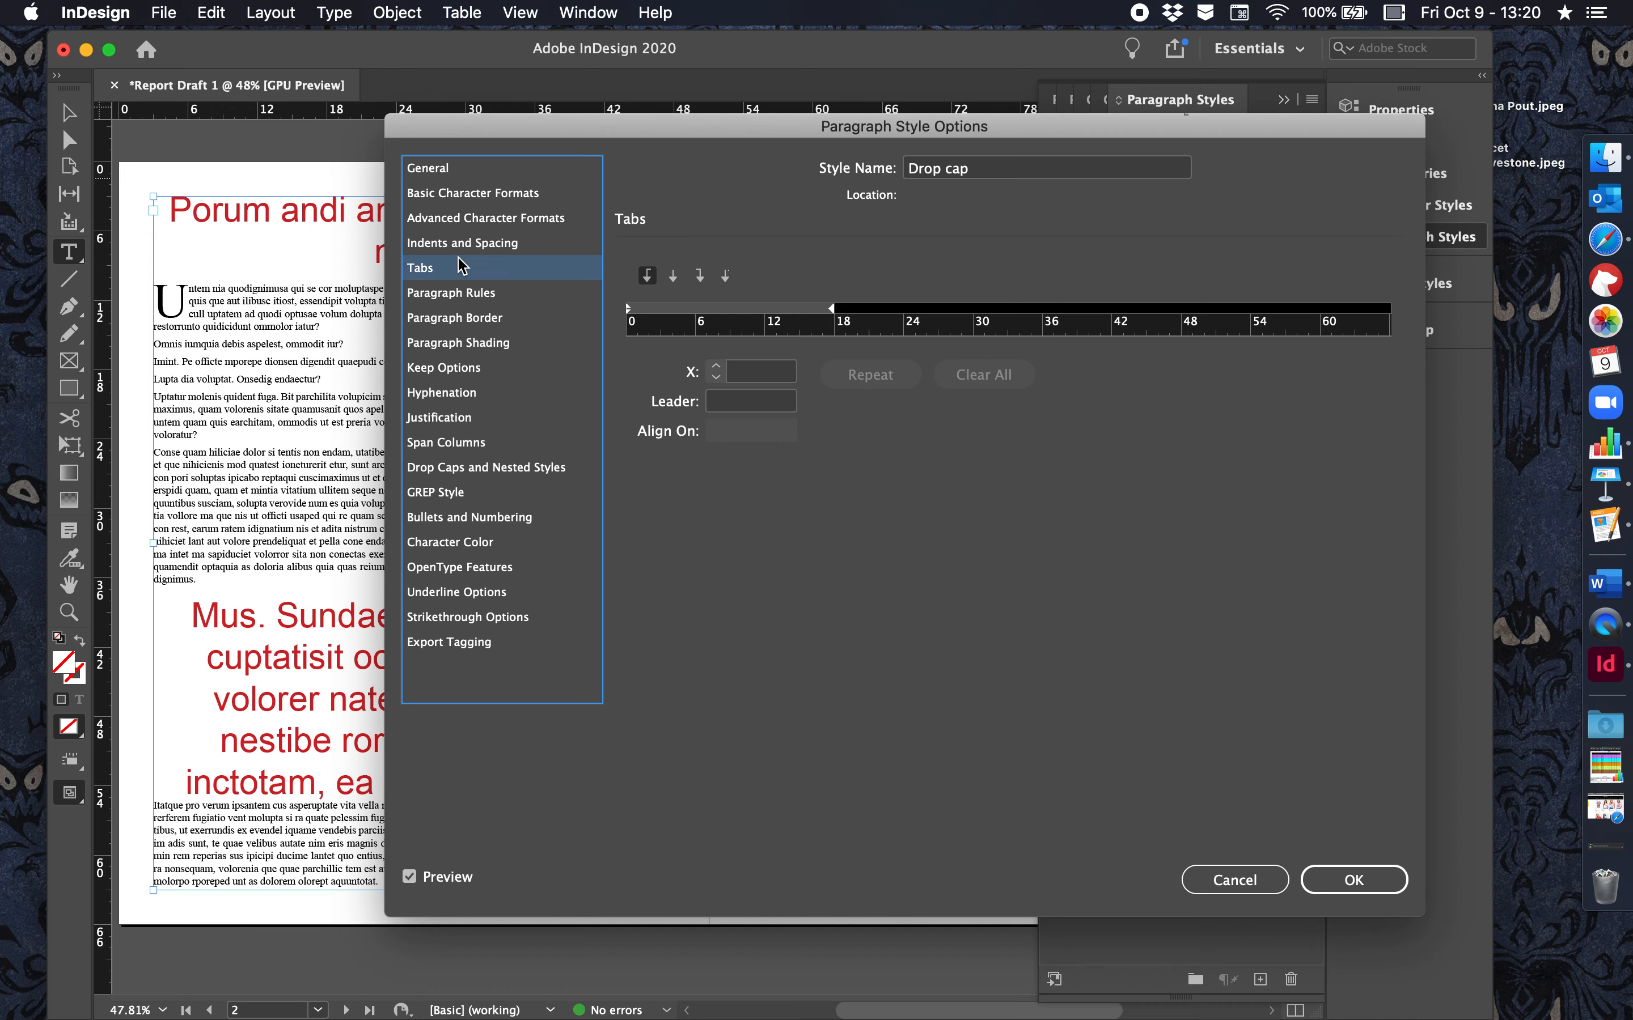
{"action": "left_click", "coordinate": [466, 296]}
{"action": "left_click", "coordinate": [473, 320]}
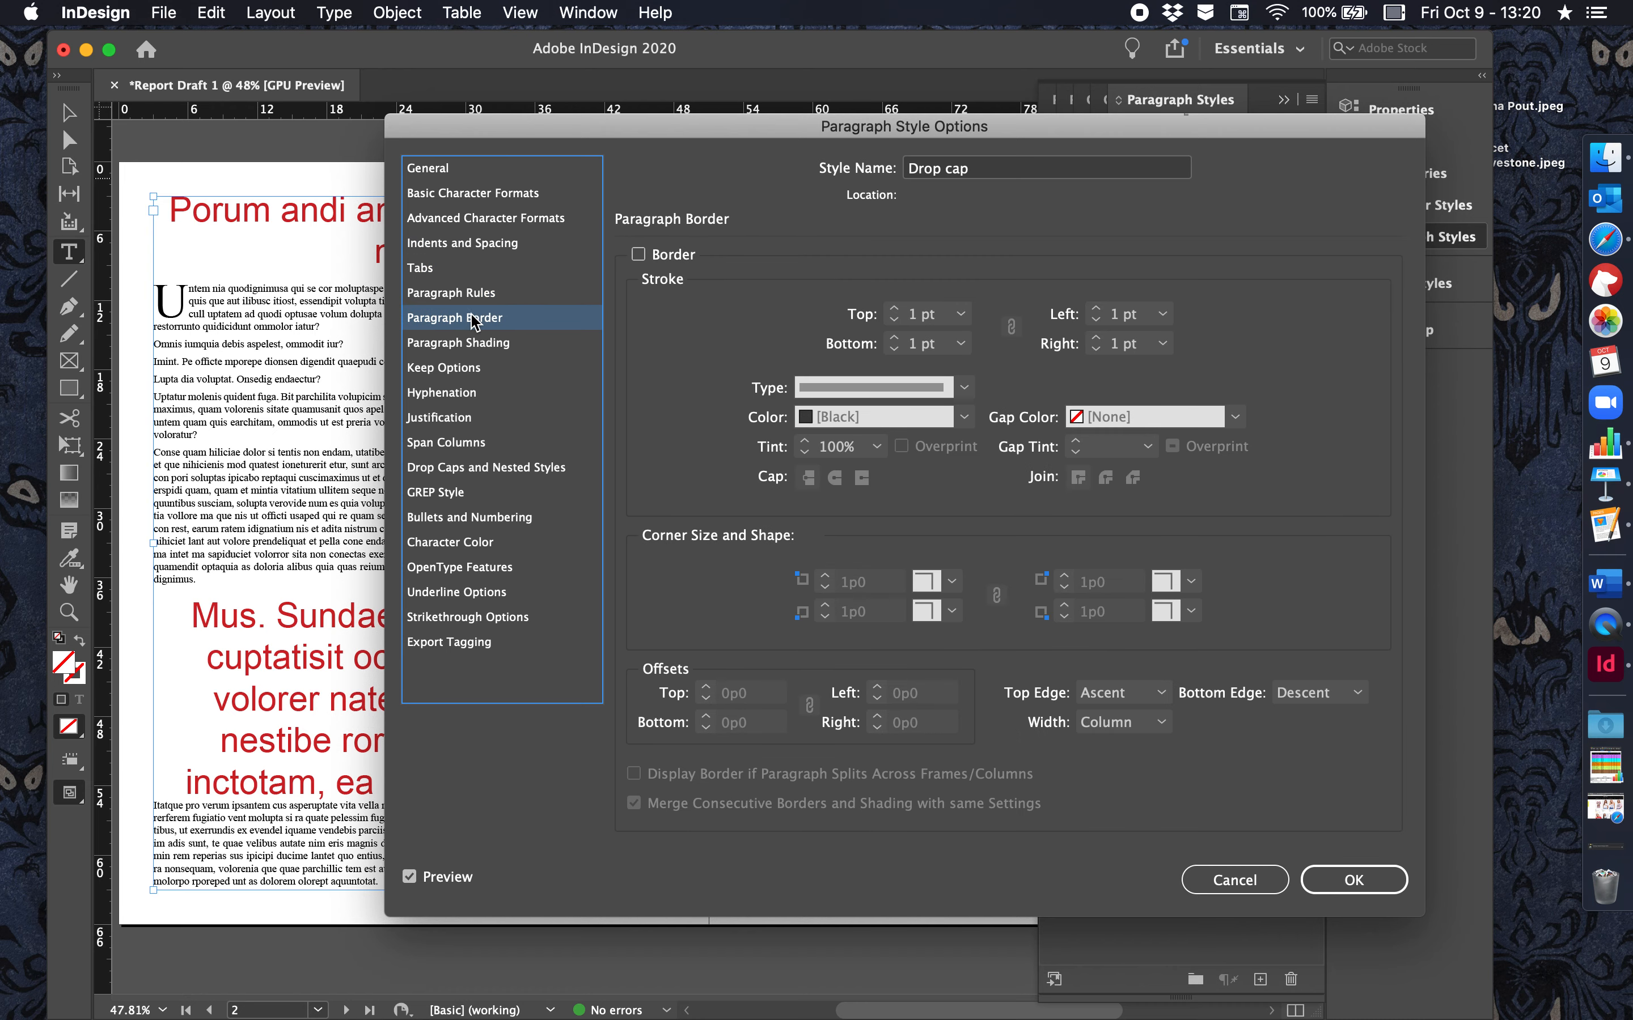
Step: Assign the Drop Cap character style to the drop cap in the Drop cap paragraph style and save the change
{"action": "left_click", "coordinate": [480, 467]}
{"action": "left_click", "coordinate": [1087, 308]}
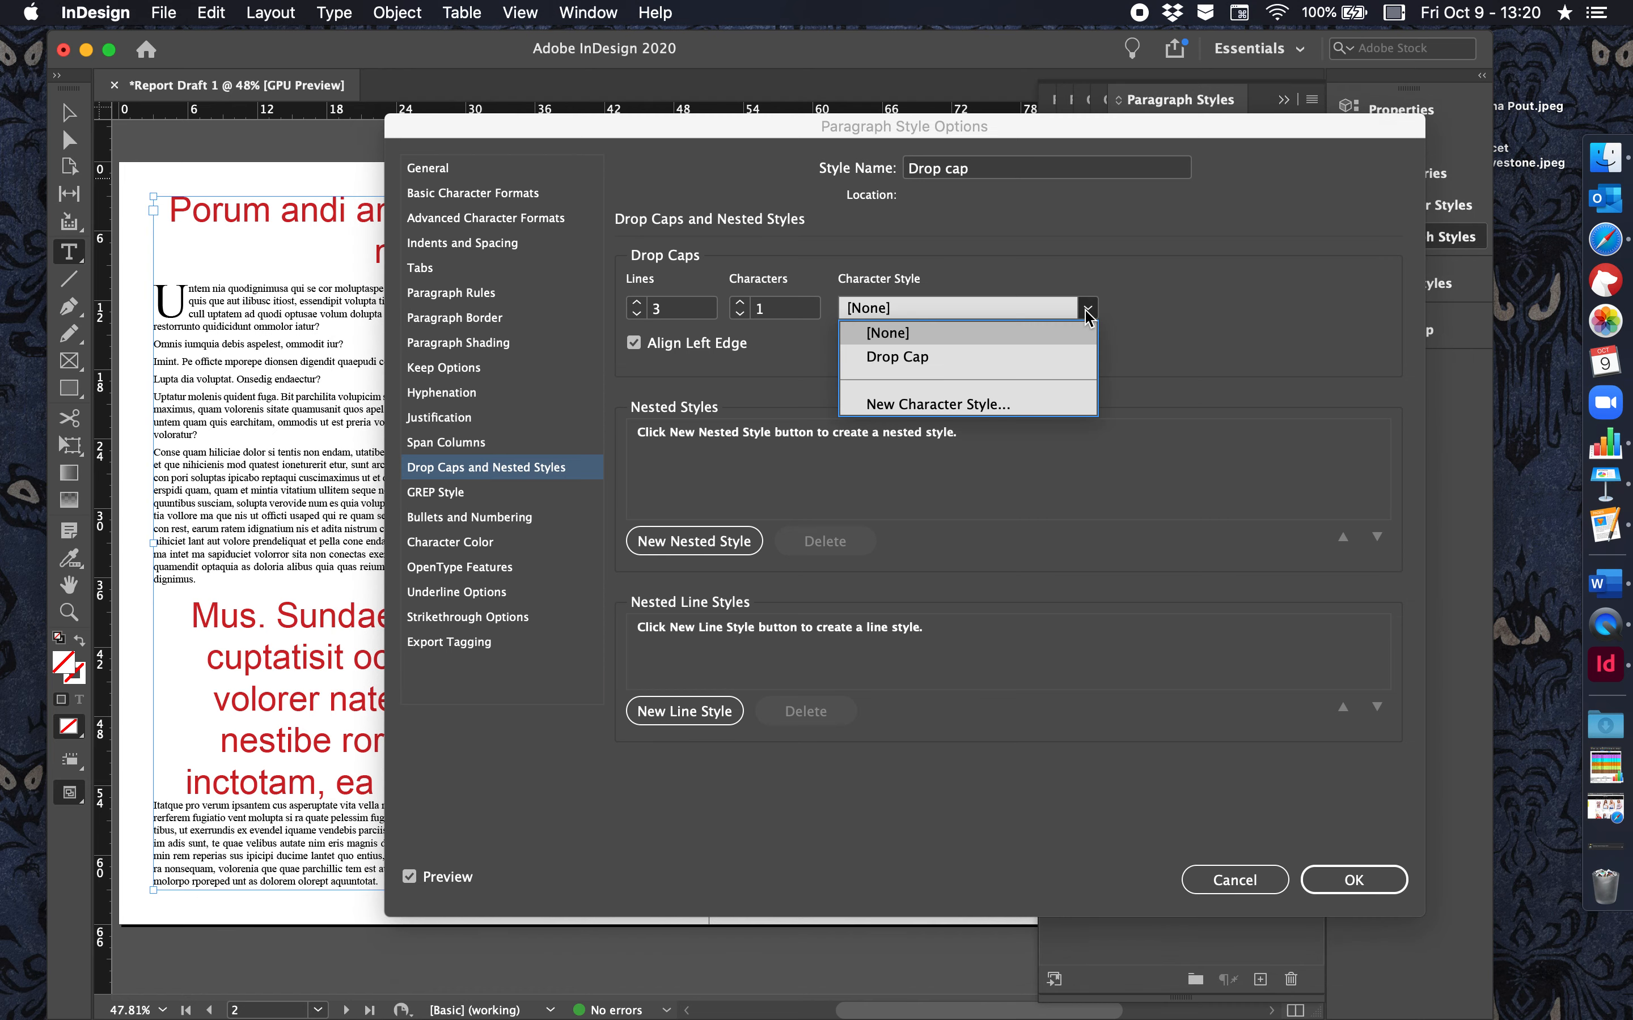
{"action": "left_click", "coordinate": [934, 361]}
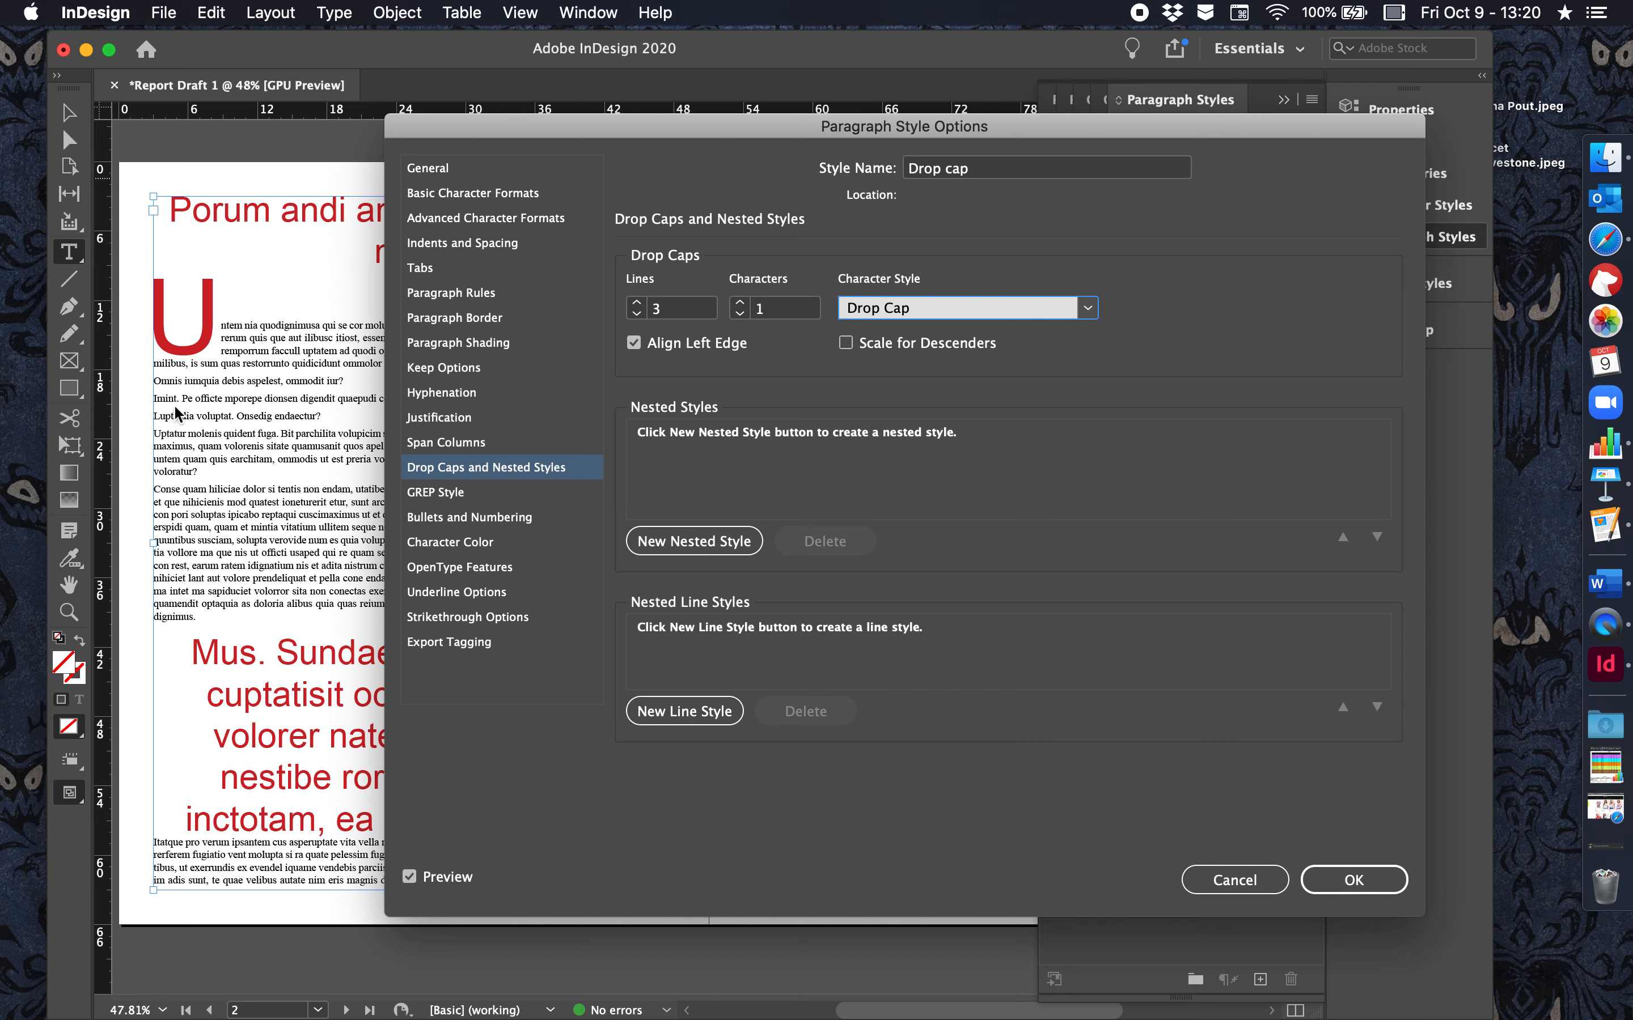
{"action": "left_click", "coordinate": [1373, 889]}
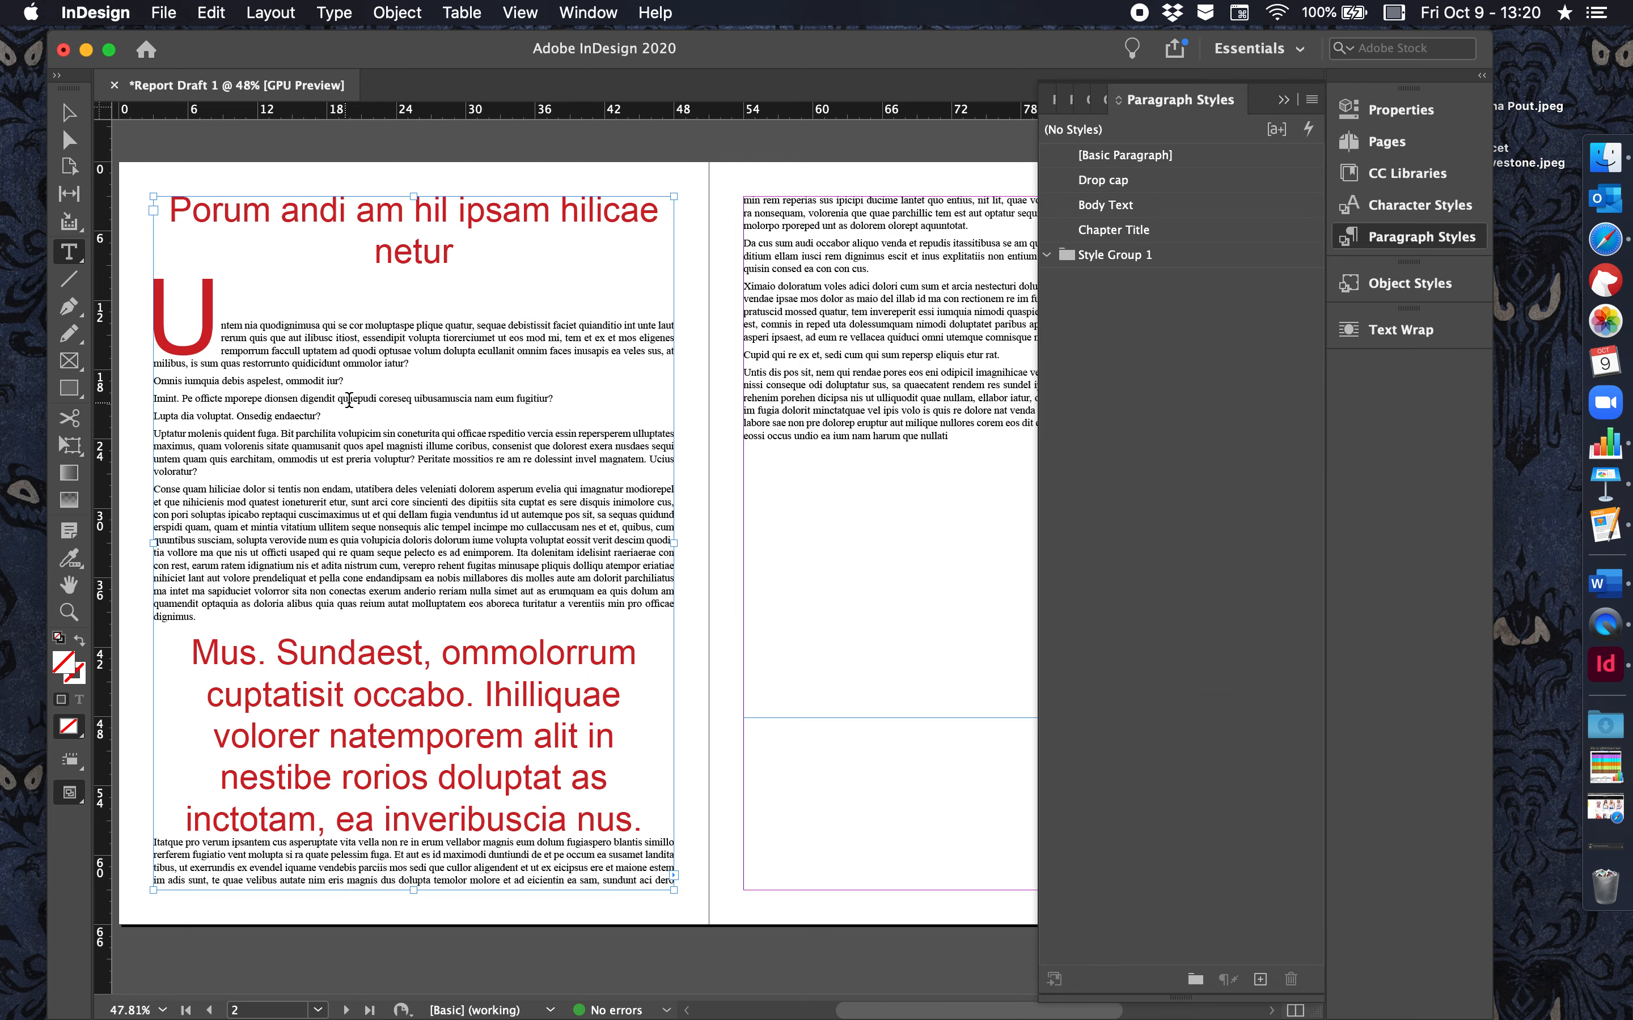
Step: Reduce the Drop Cap character style's font size to below 18 pt with the preview on, and save the style
{"action": "left_click", "coordinate": [1431, 206]}
{"action": "double_click", "coordinate": [1124, 180]}
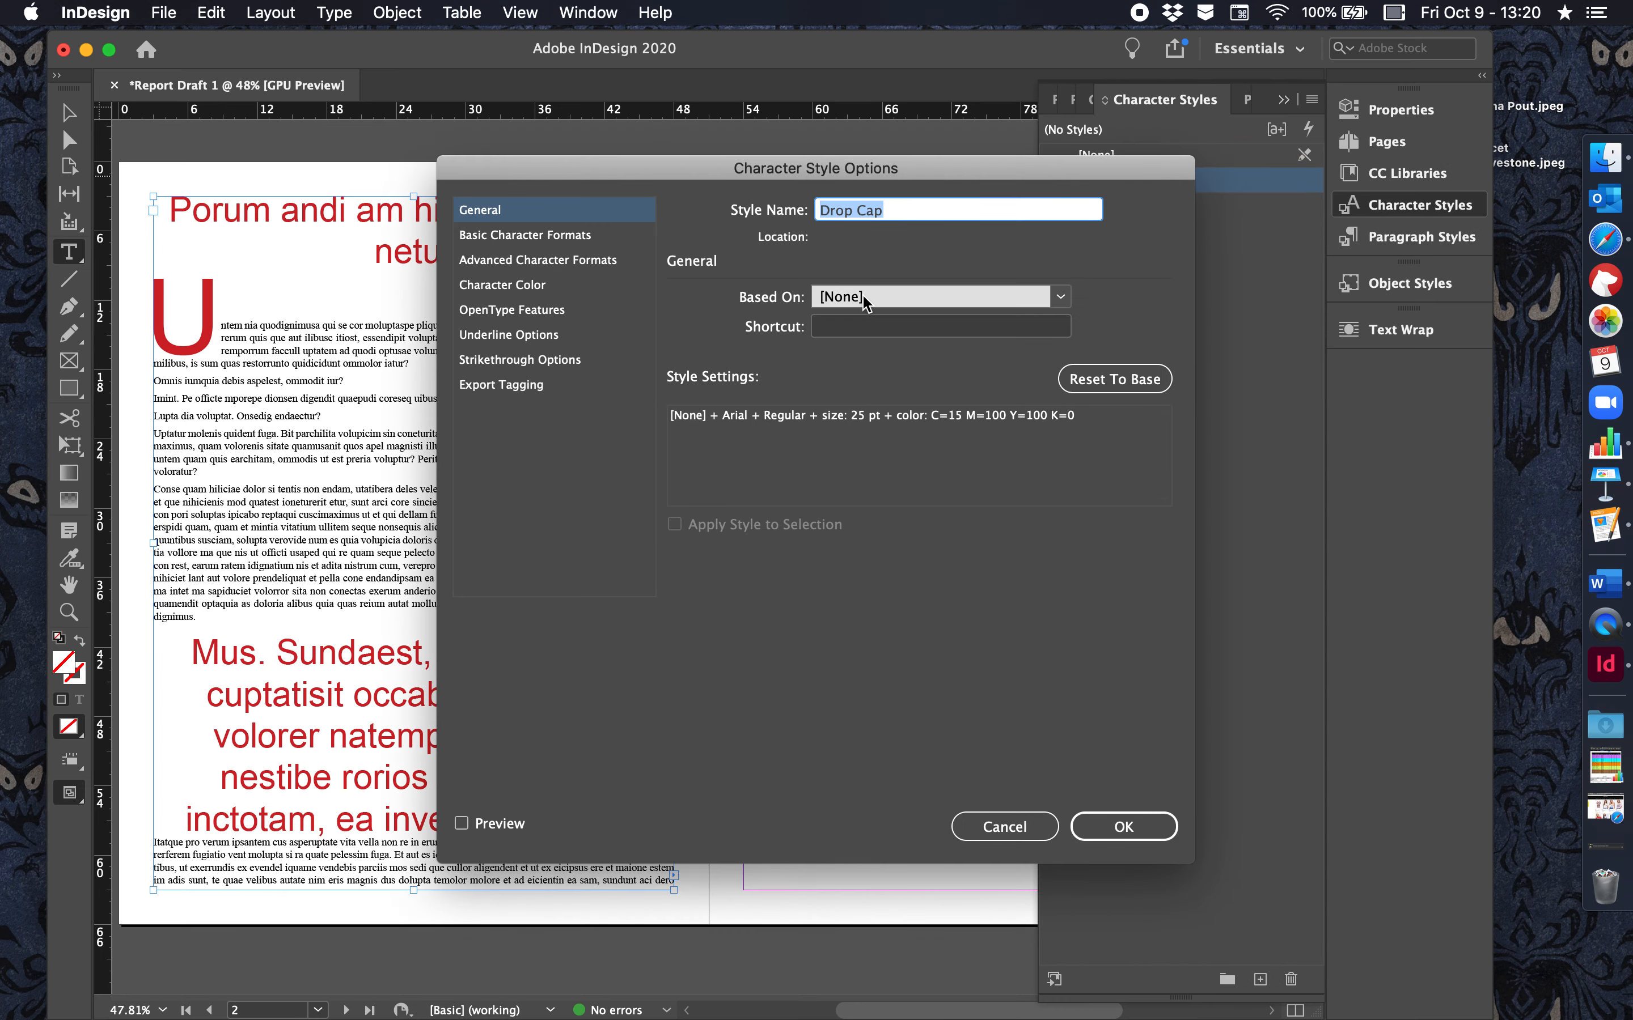
{"action": "left_click", "coordinate": [539, 234]}
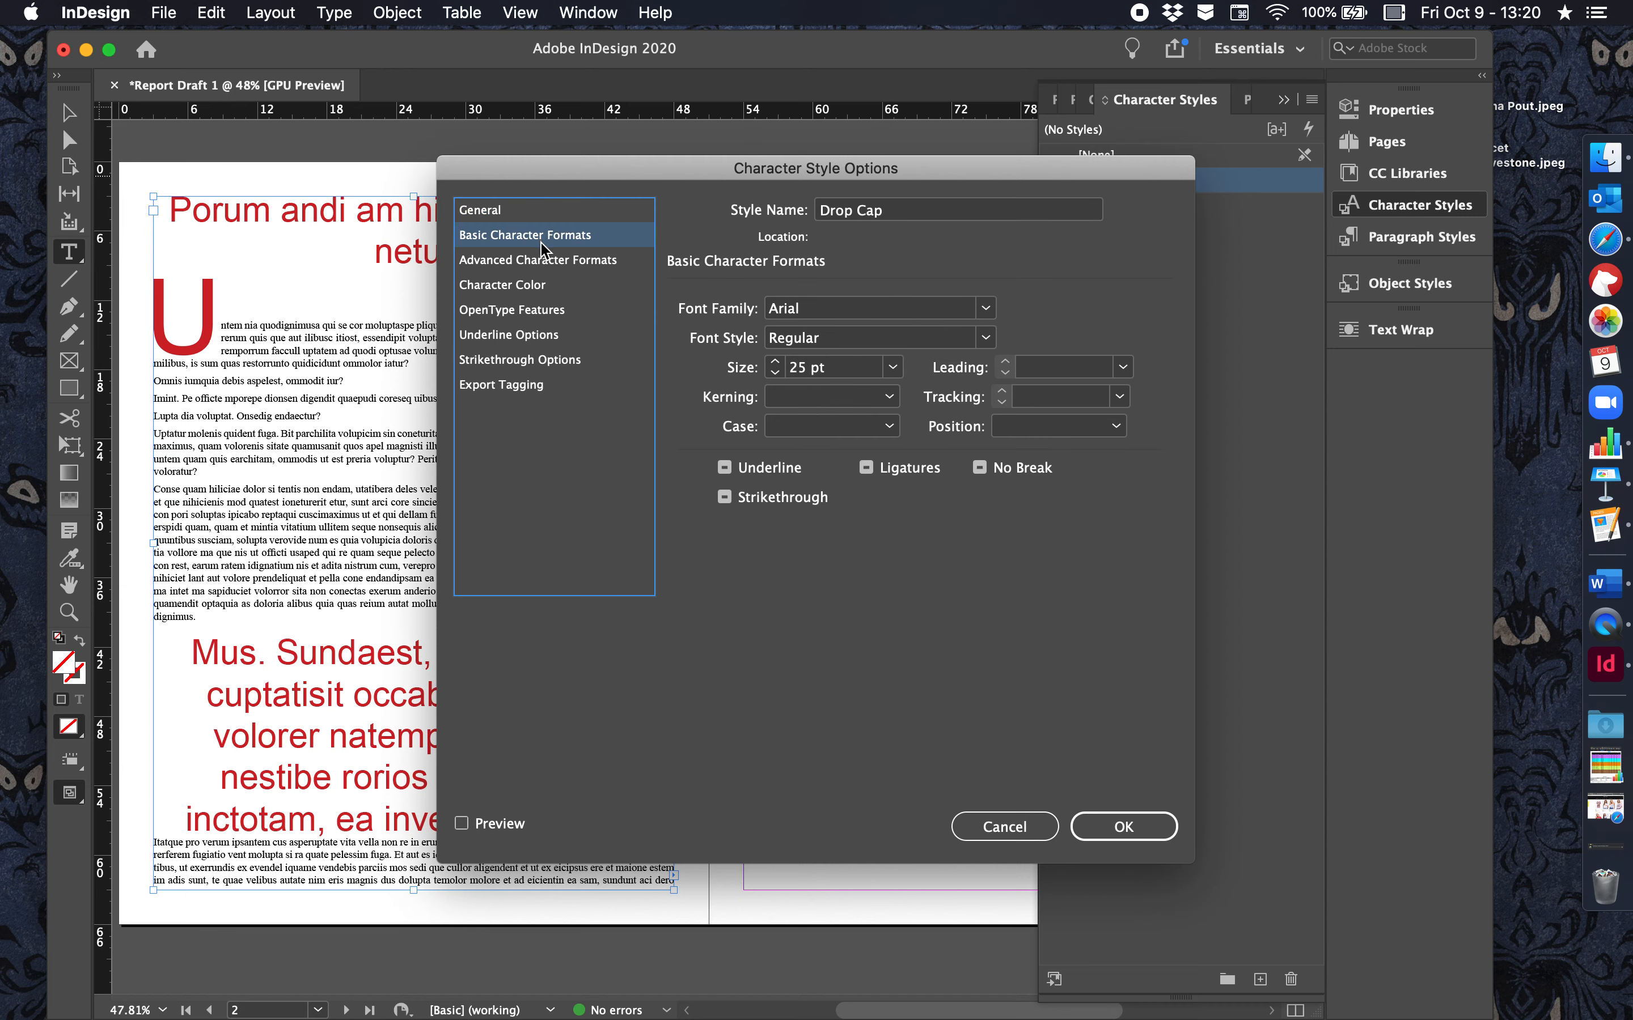
{"action": "left_click", "coordinate": [775, 372]}
{"action": "left_click", "coordinate": [775, 372]}
{"action": "left_click", "coordinate": [775, 372]}
{"action": "left_click", "coordinate": [461, 825]}
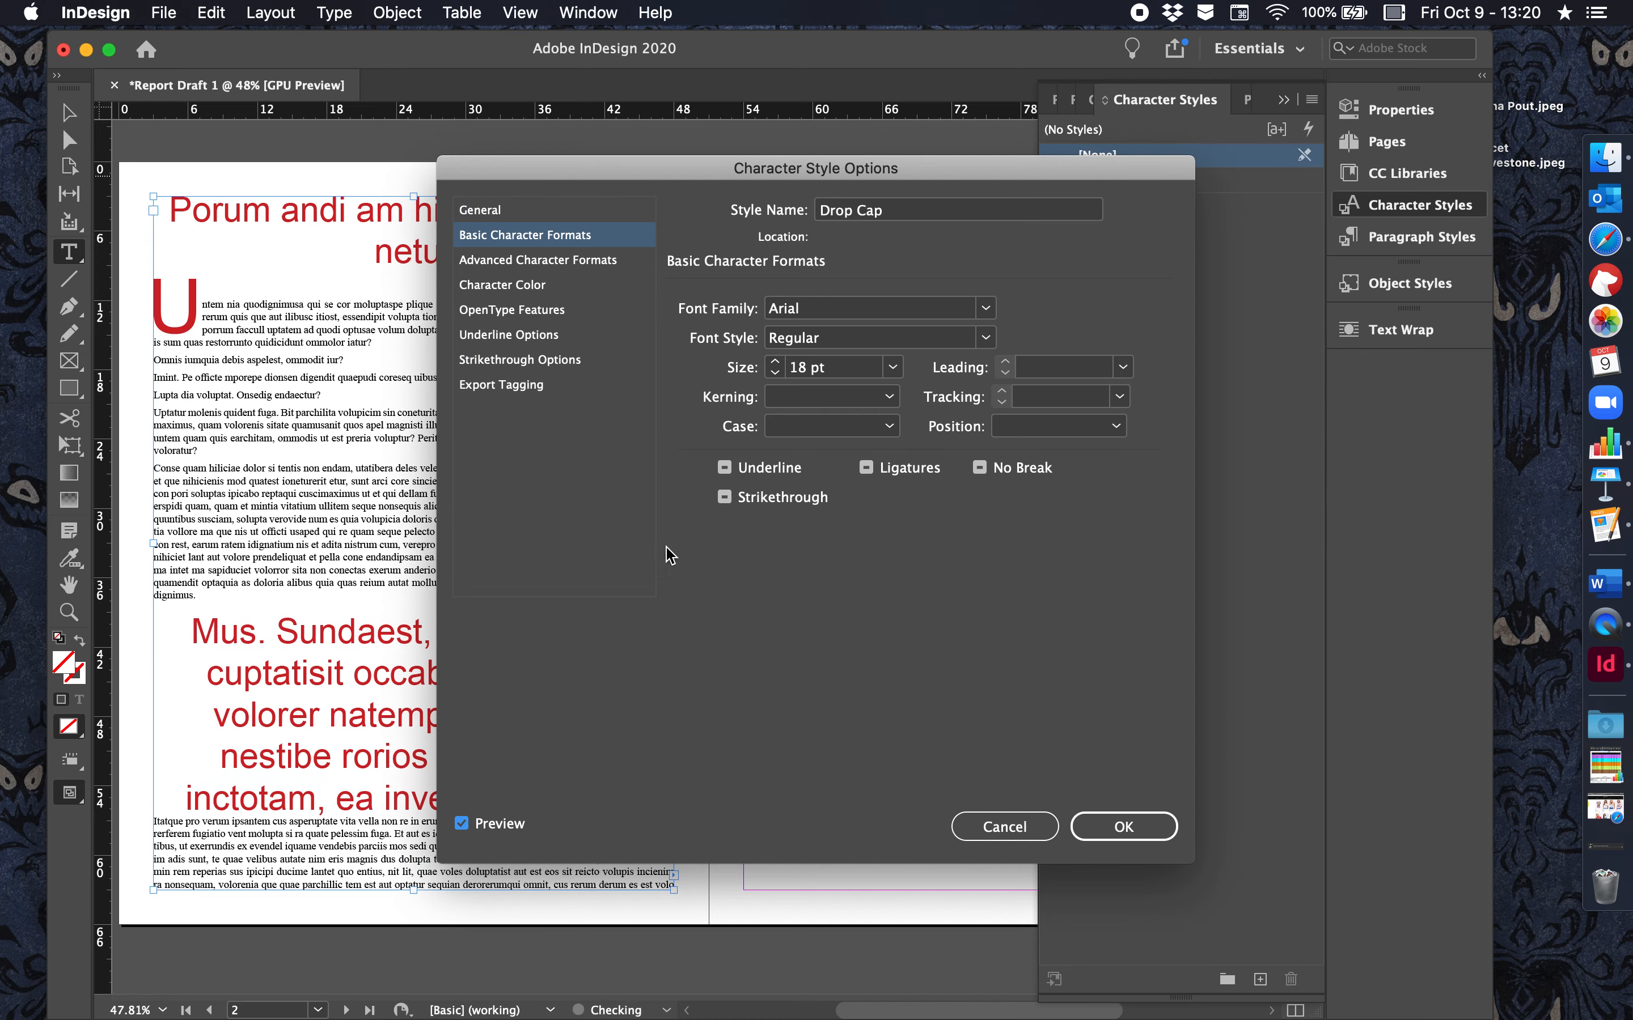
{"action": "left_click", "coordinate": [775, 372]}
{"action": "left_click", "coordinate": [775, 372]}
{"action": "left_click", "coordinate": [775, 372]}
{"action": "left_click", "coordinate": [775, 372]}
{"action": "left_click", "coordinate": [775, 371]}
{"action": "left_click", "coordinate": [775, 372]}
{"action": "left_click", "coordinate": [1124, 828]}
Step: Create a new character style named Bold
{"action": "left_click", "coordinate": [668, 496]}
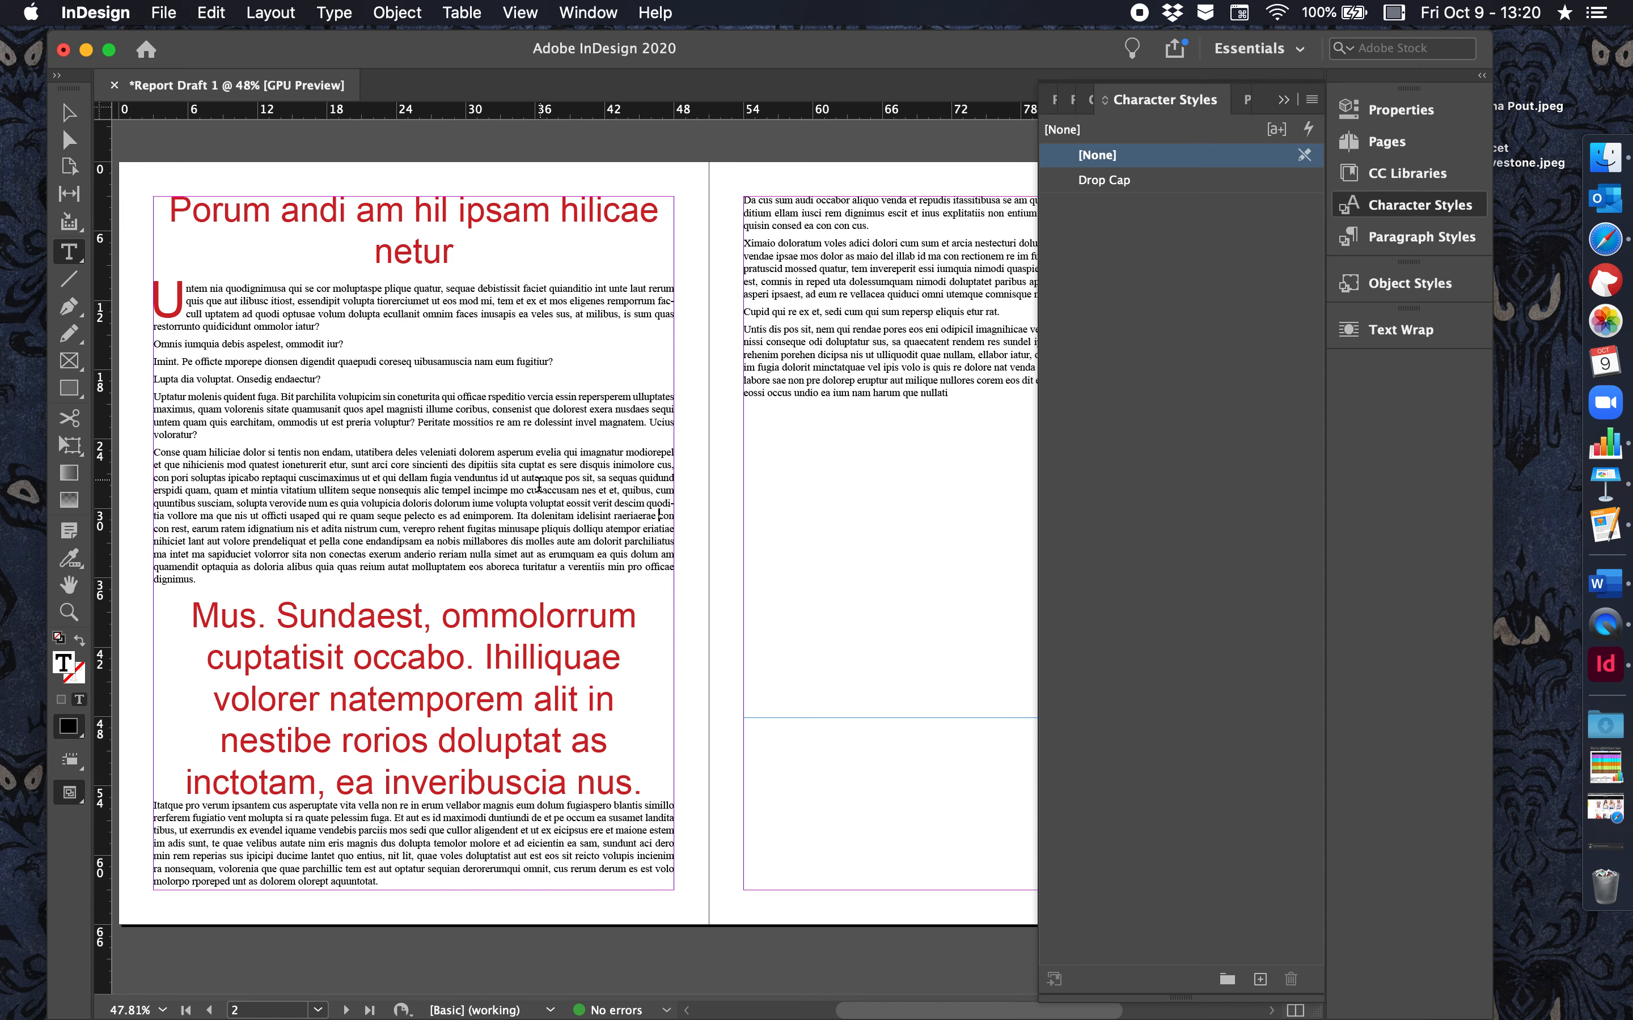
{"action": "double_click", "coordinate": [521, 454]}
{"action": "left_click", "coordinate": [507, 470]}
{"action": "left_click", "coordinate": [1257, 982]}
{"action": "double_click", "coordinate": [1135, 210]}
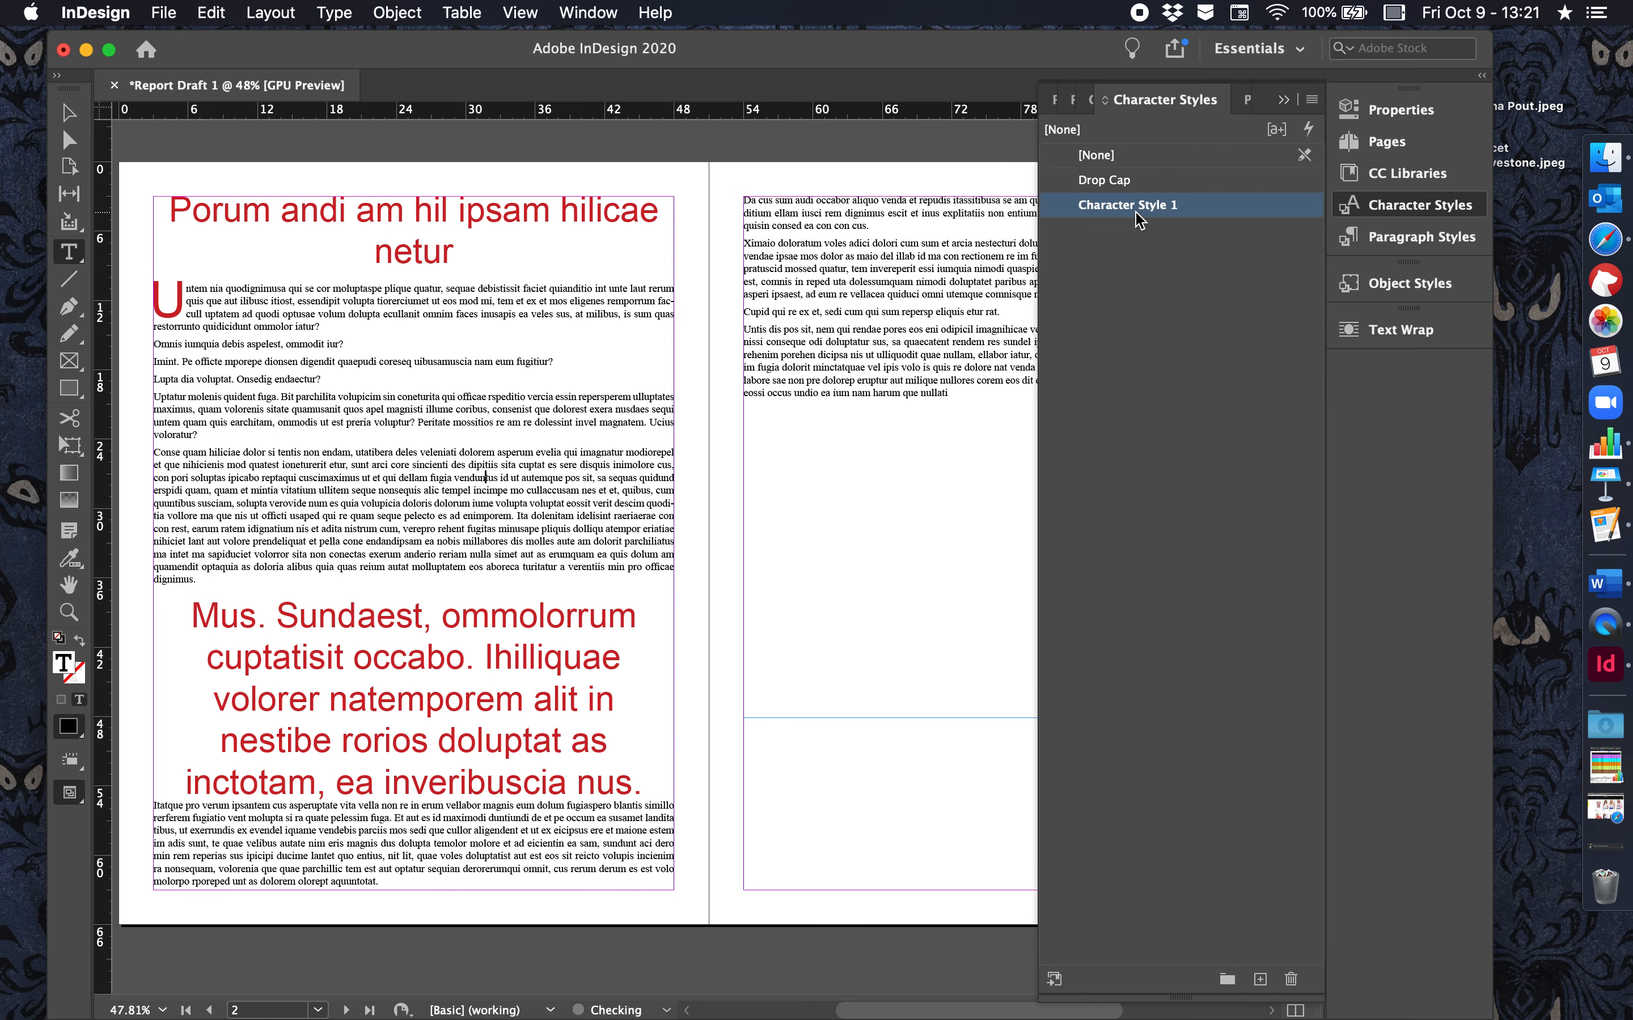
{"action": "type", "text": "Bold"}
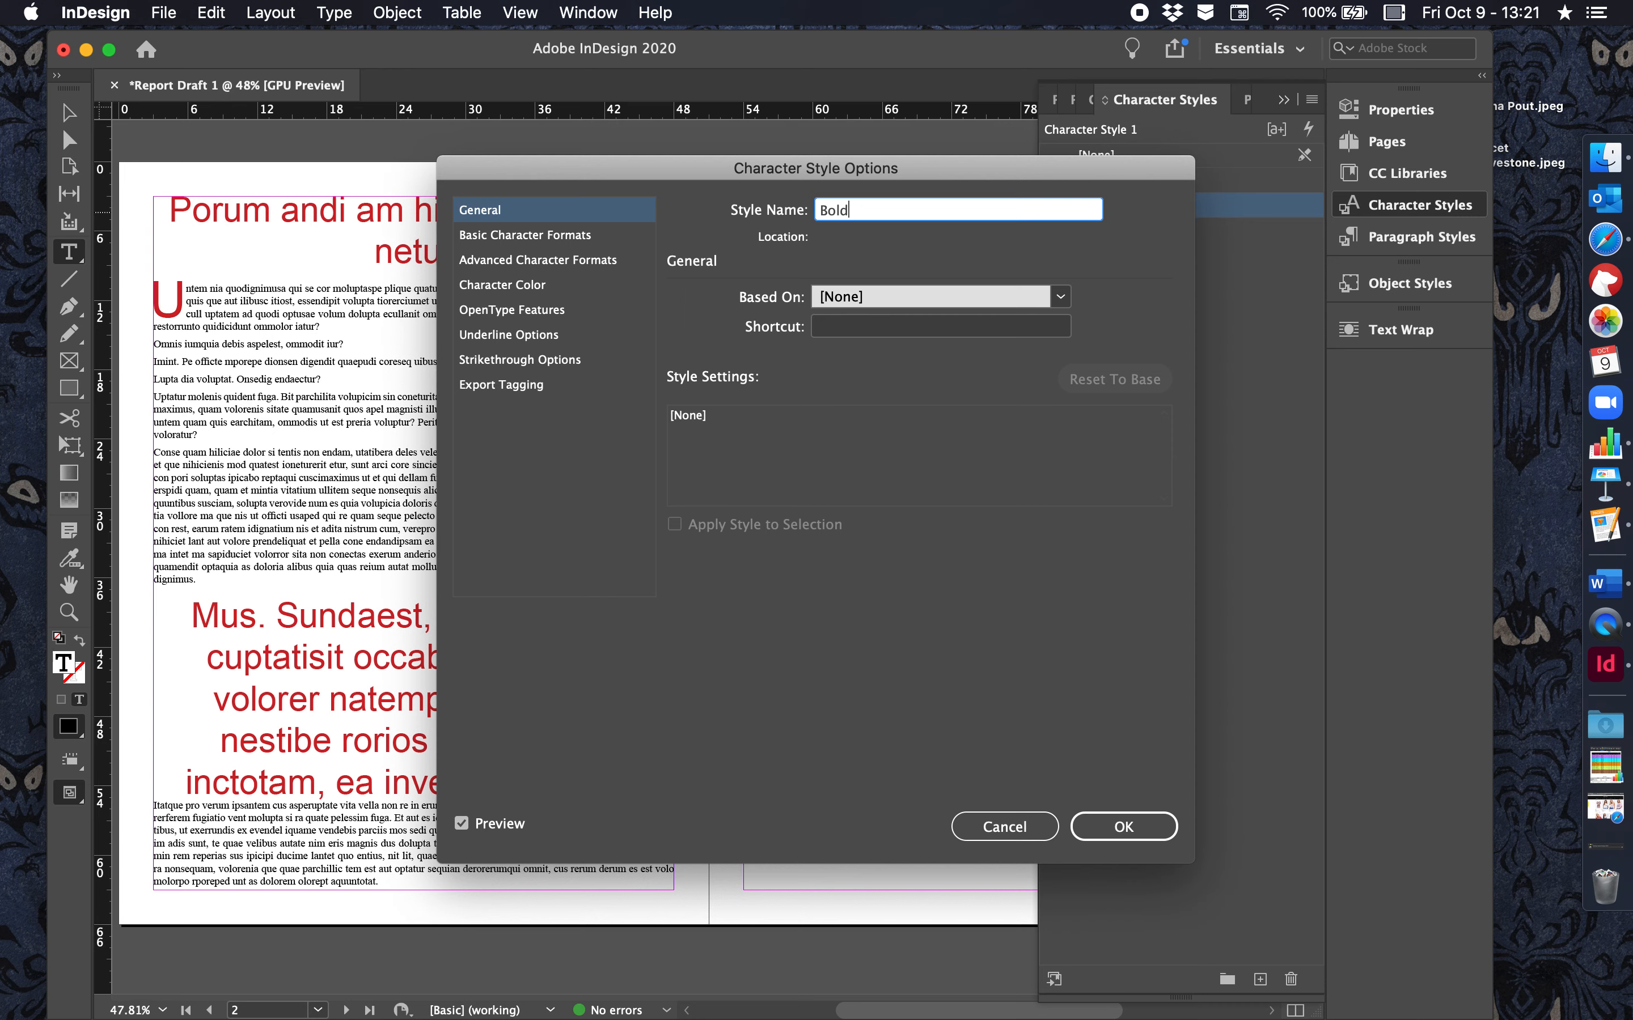
Step: Set the Bold character style's font style to Bold and save the style
{"action": "left_click", "coordinate": [583, 235]}
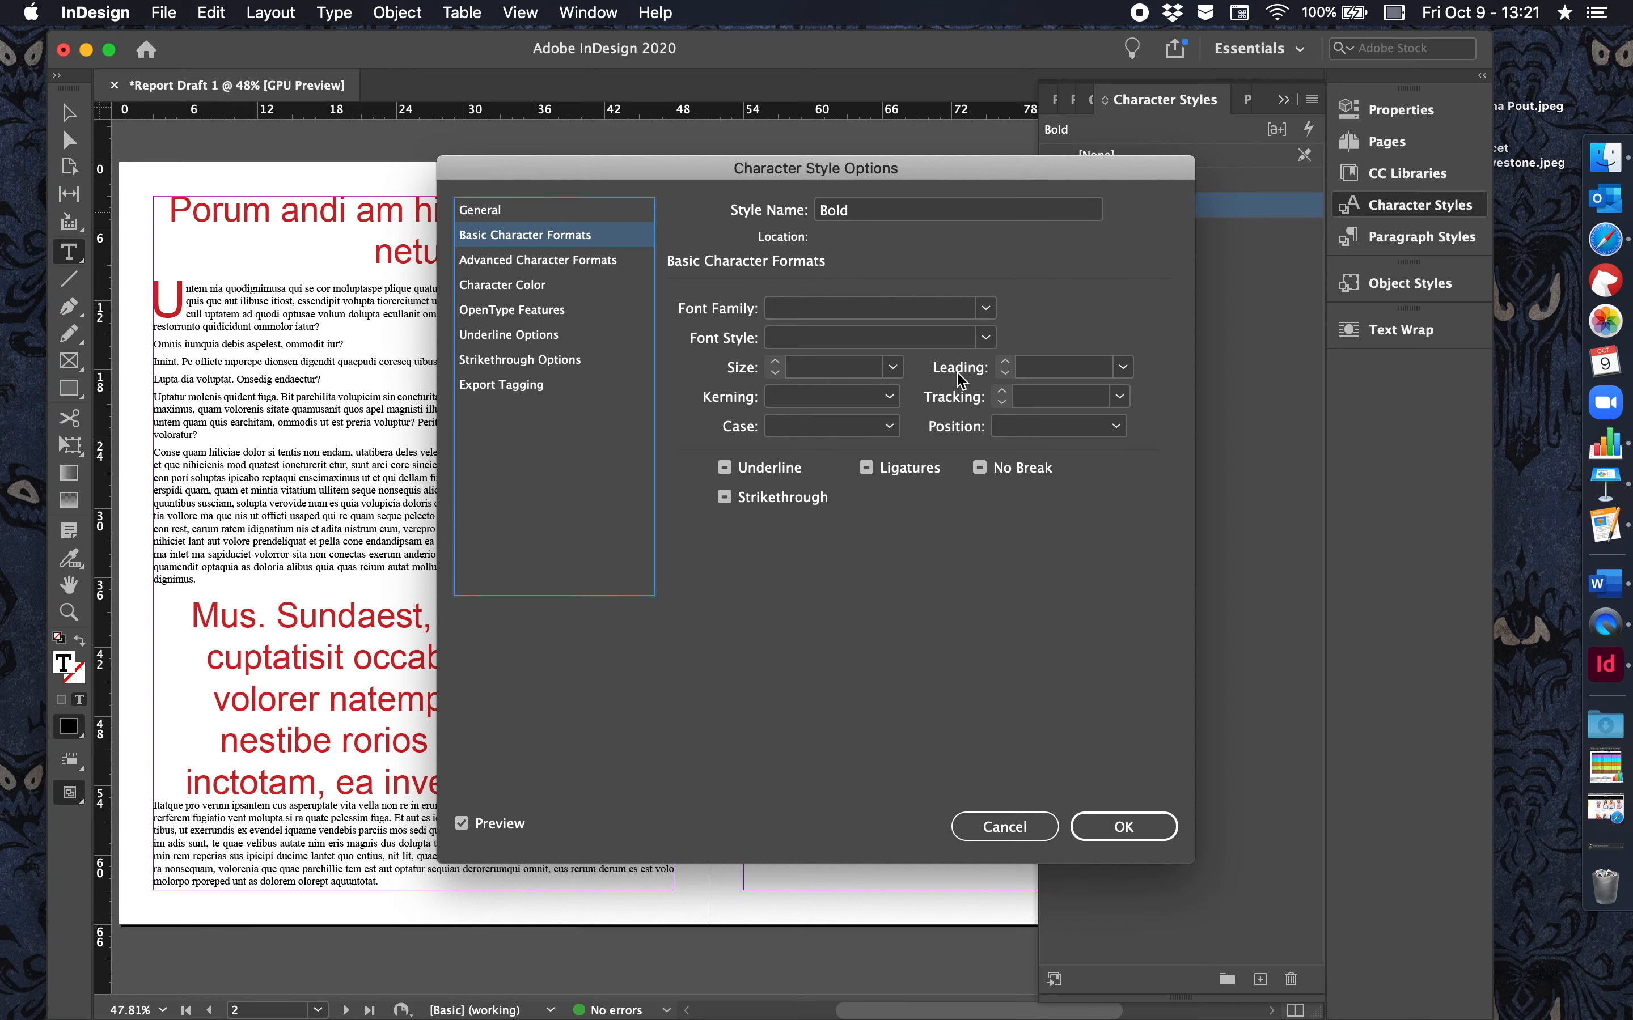
{"action": "left_click", "coordinate": [986, 337]}
{"action": "scroll", "coordinate": [952, 563], "scroll_direction": "down", "scroll_amount": 15}
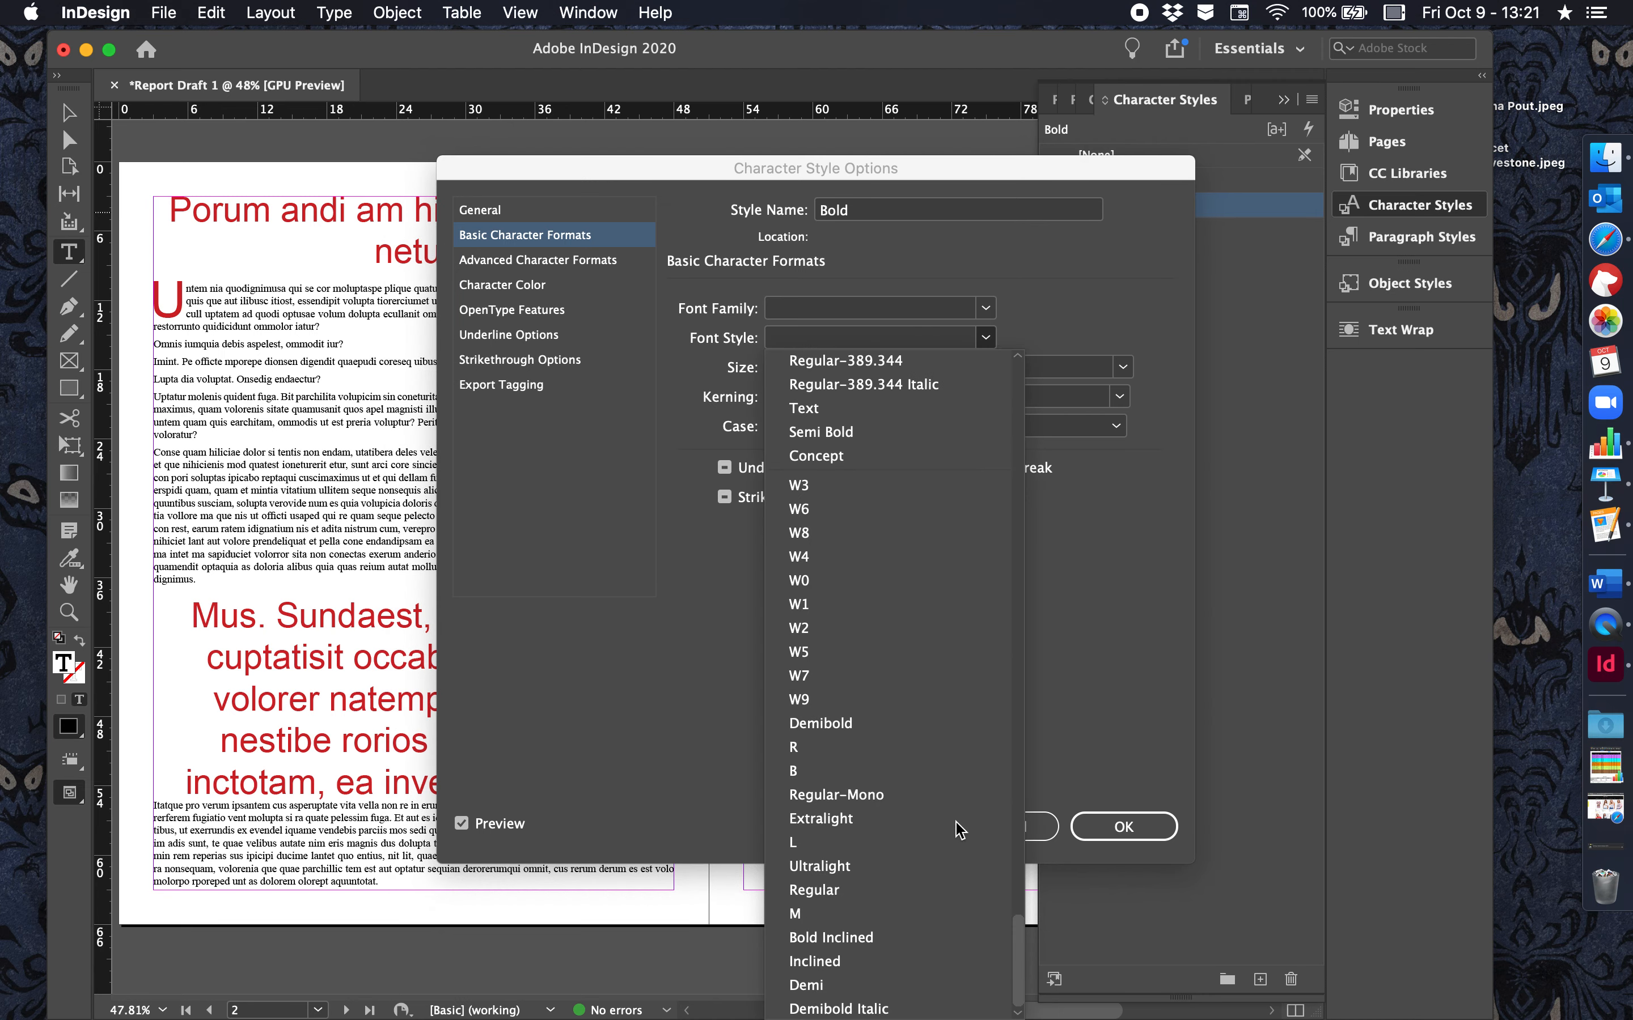
{"action": "scroll", "coordinate": [873, 536], "scroll_direction": "up", "scroll_amount": 20}
{"action": "scroll", "coordinate": [873, 535], "scroll_direction": "down", "scroll_amount": 12}
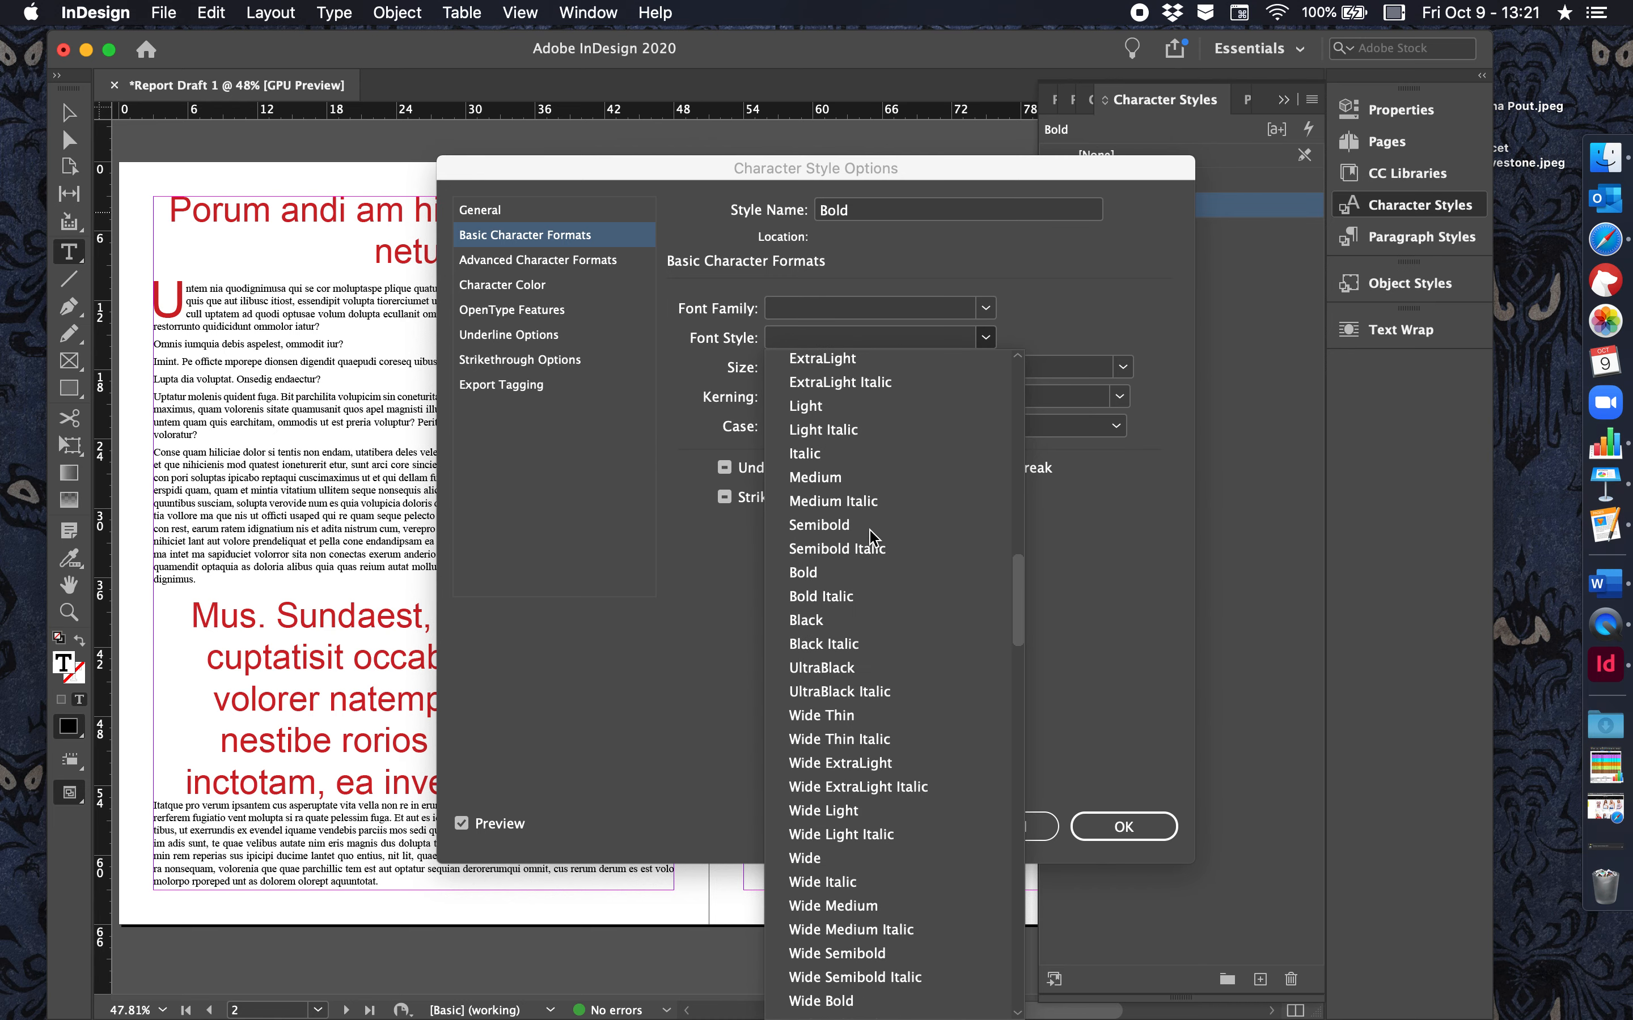
{"action": "left_click", "coordinate": [848, 574]}
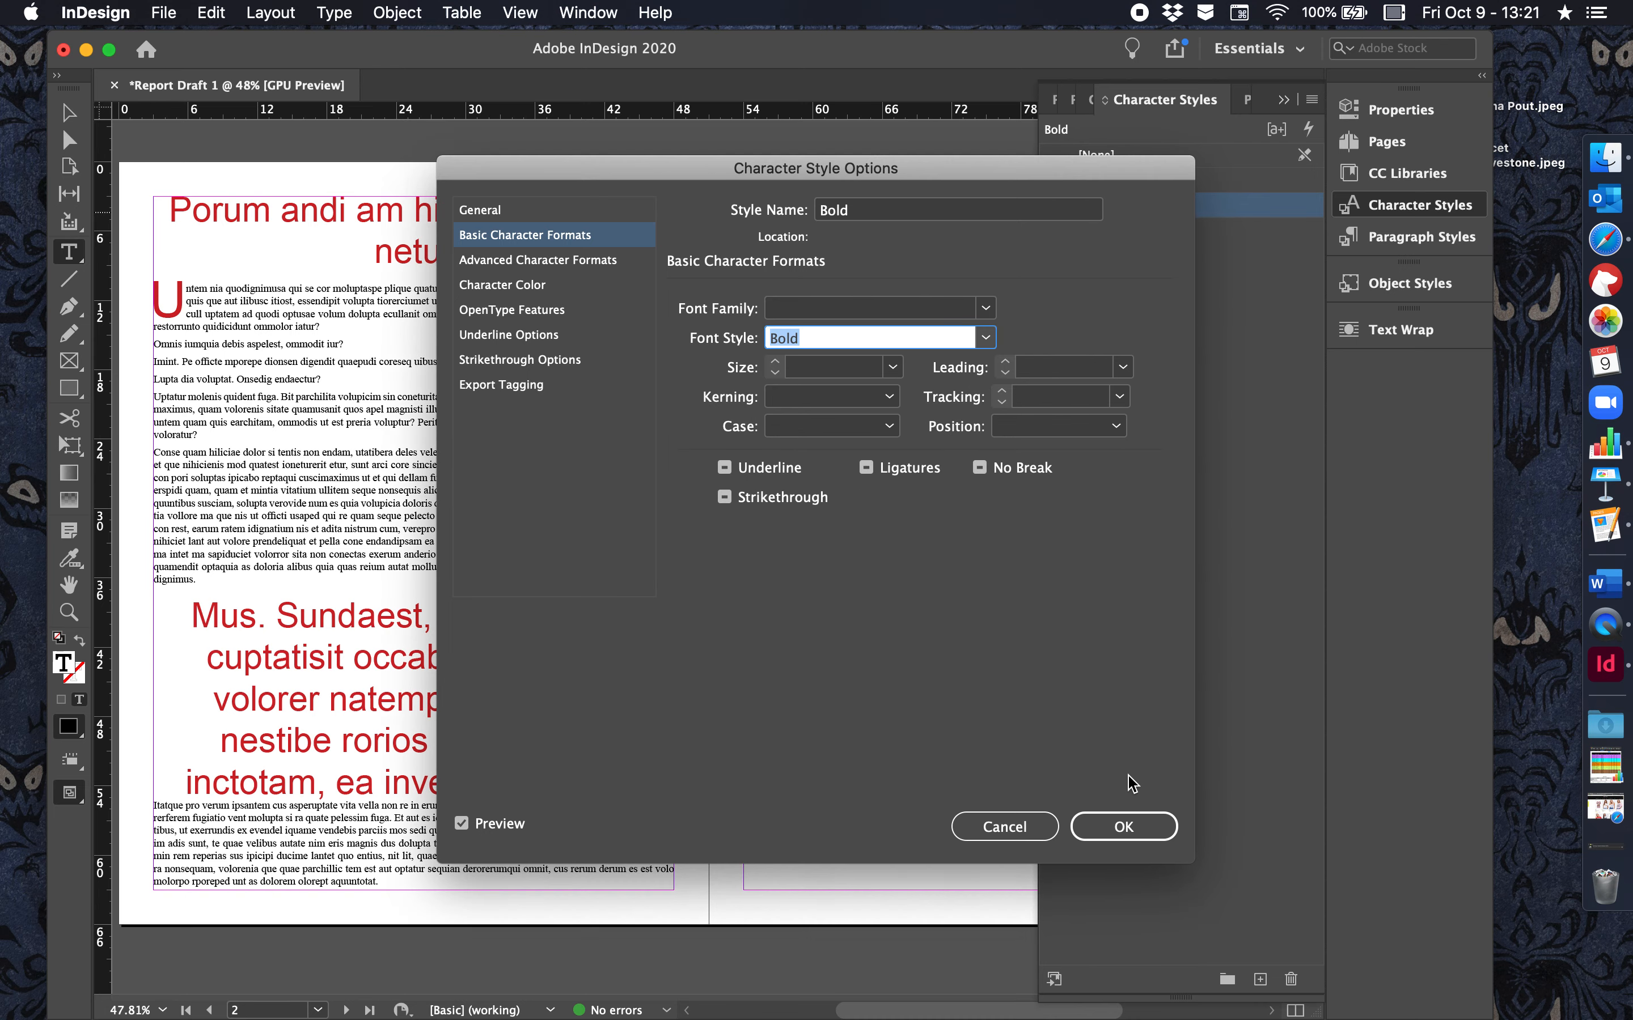
{"action": "left_click", "coordinate": [1139, 819]}
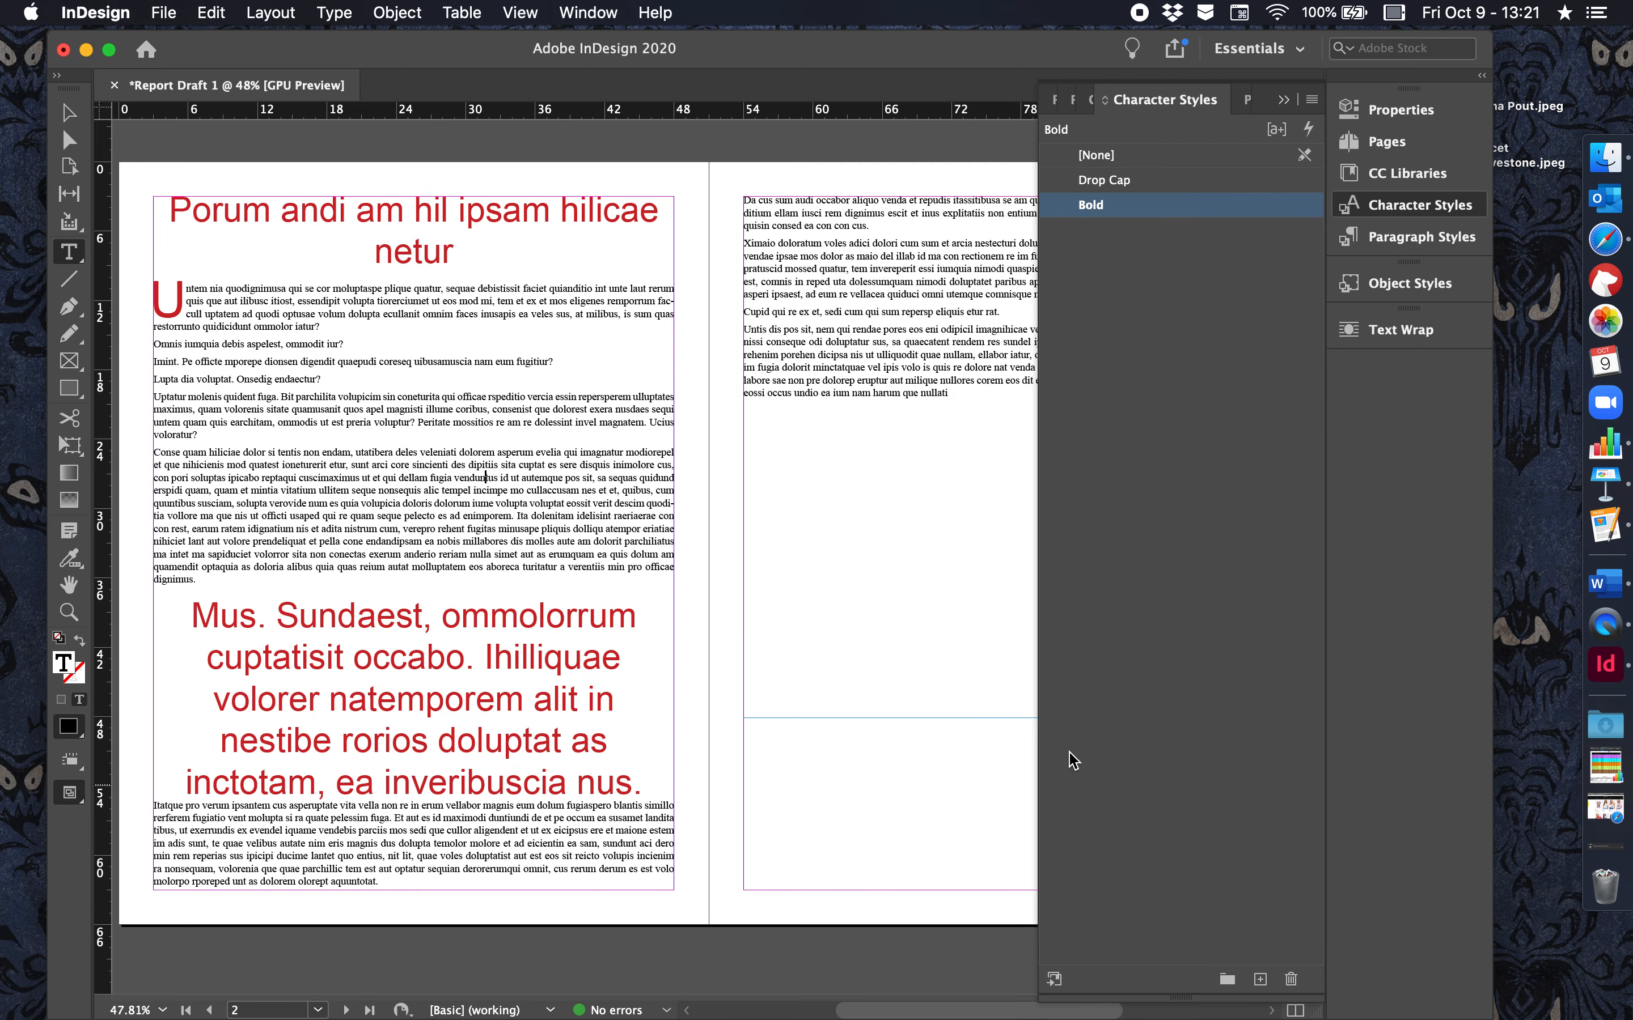
Step: Apply the Bold character style to the word "asperum" in the long body paragraph
{"action": "double_click", "coordinate": [513, 450]}
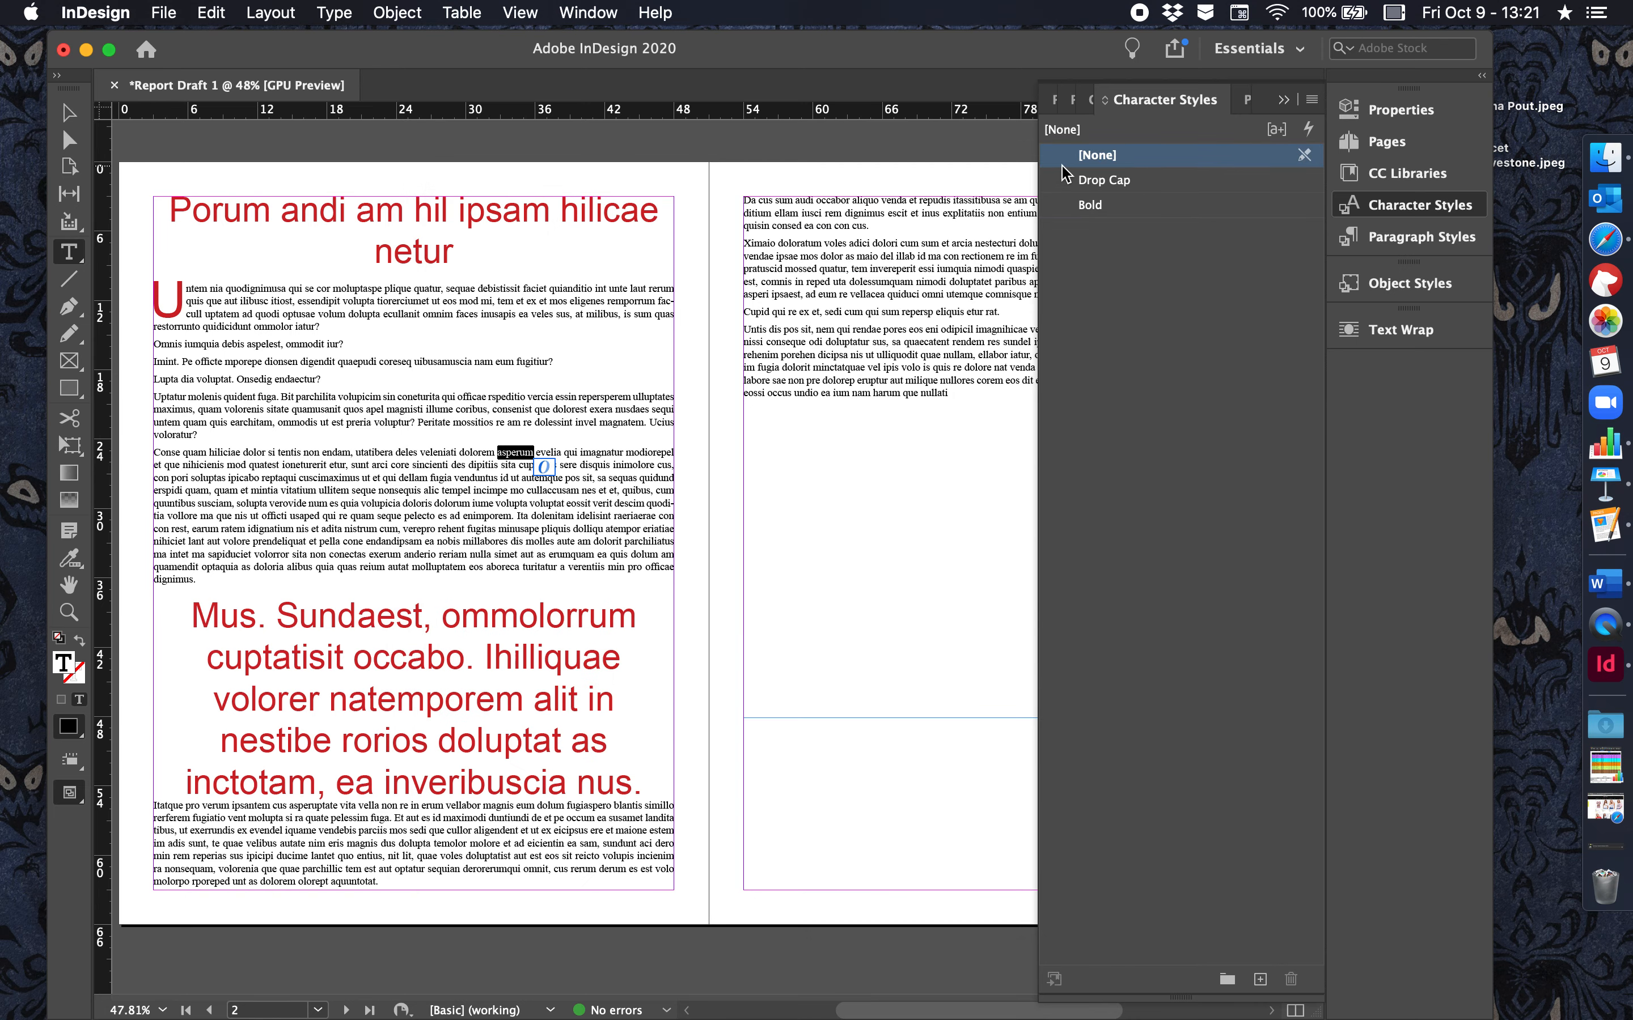
{"action": "left_click", "coordinate": [1090, 202]}
{"action": "left_click", "coordinate": [782, 492]}
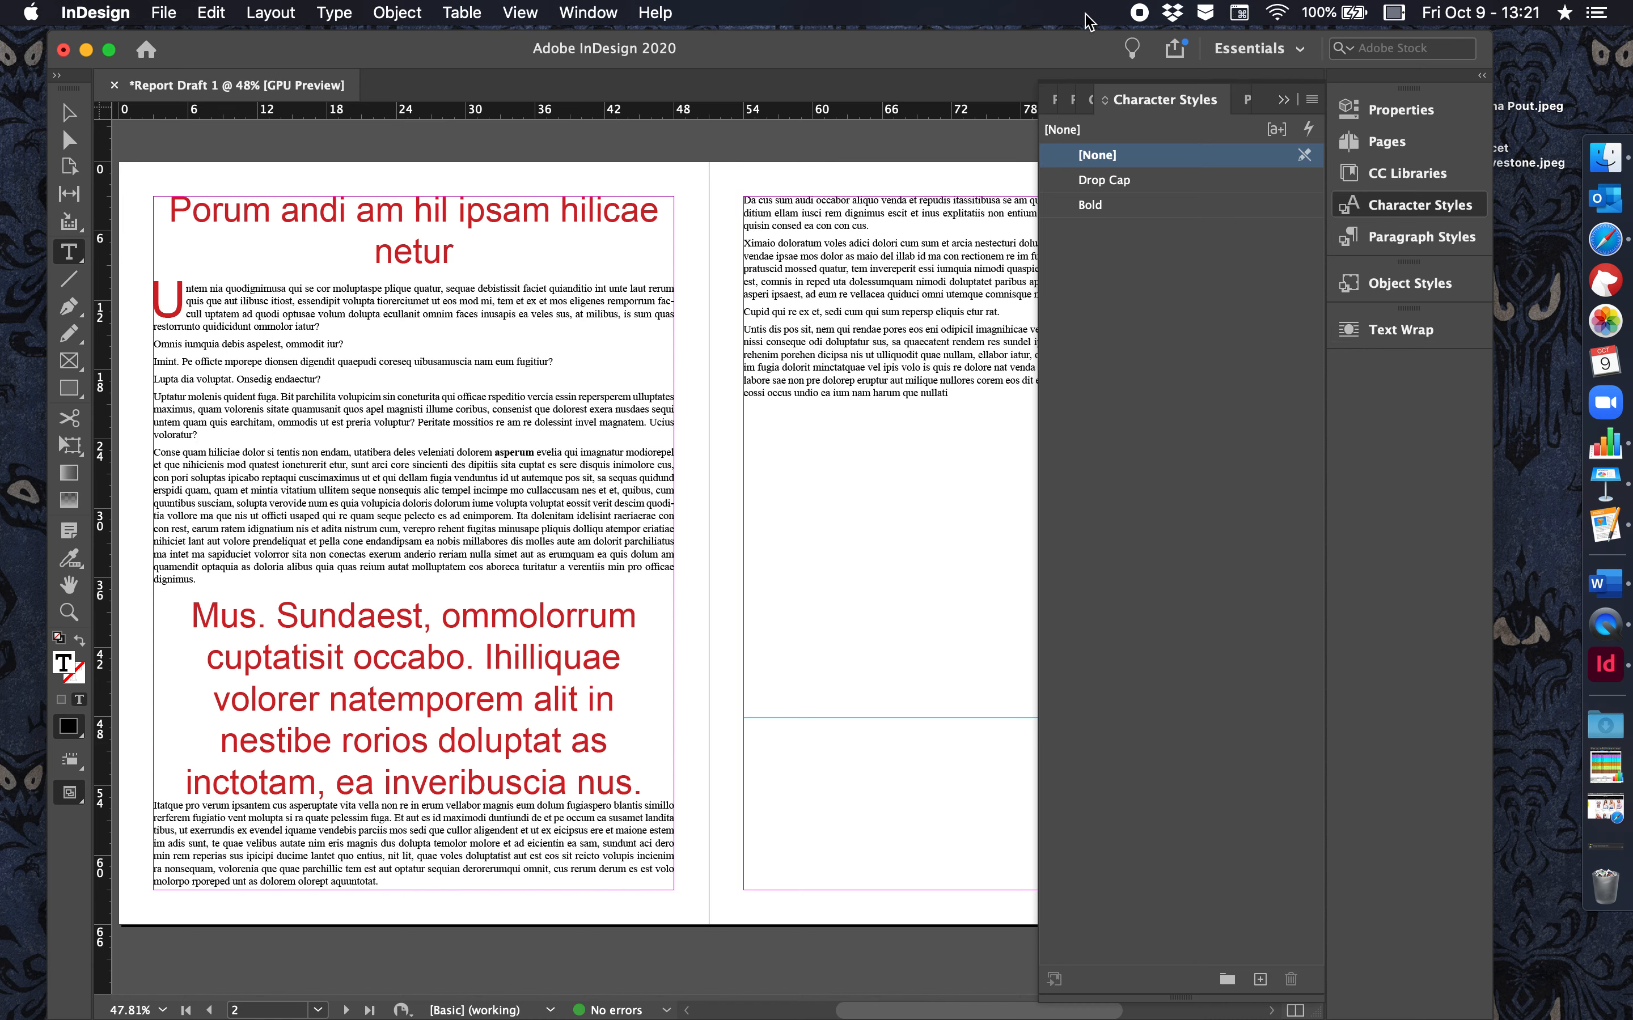
Step: Dismiss the CC Libraries introduction, and dock the Stroke and Color panels below Text Wrap
{"action": "left_click", "coordinate": [1362, 175]}
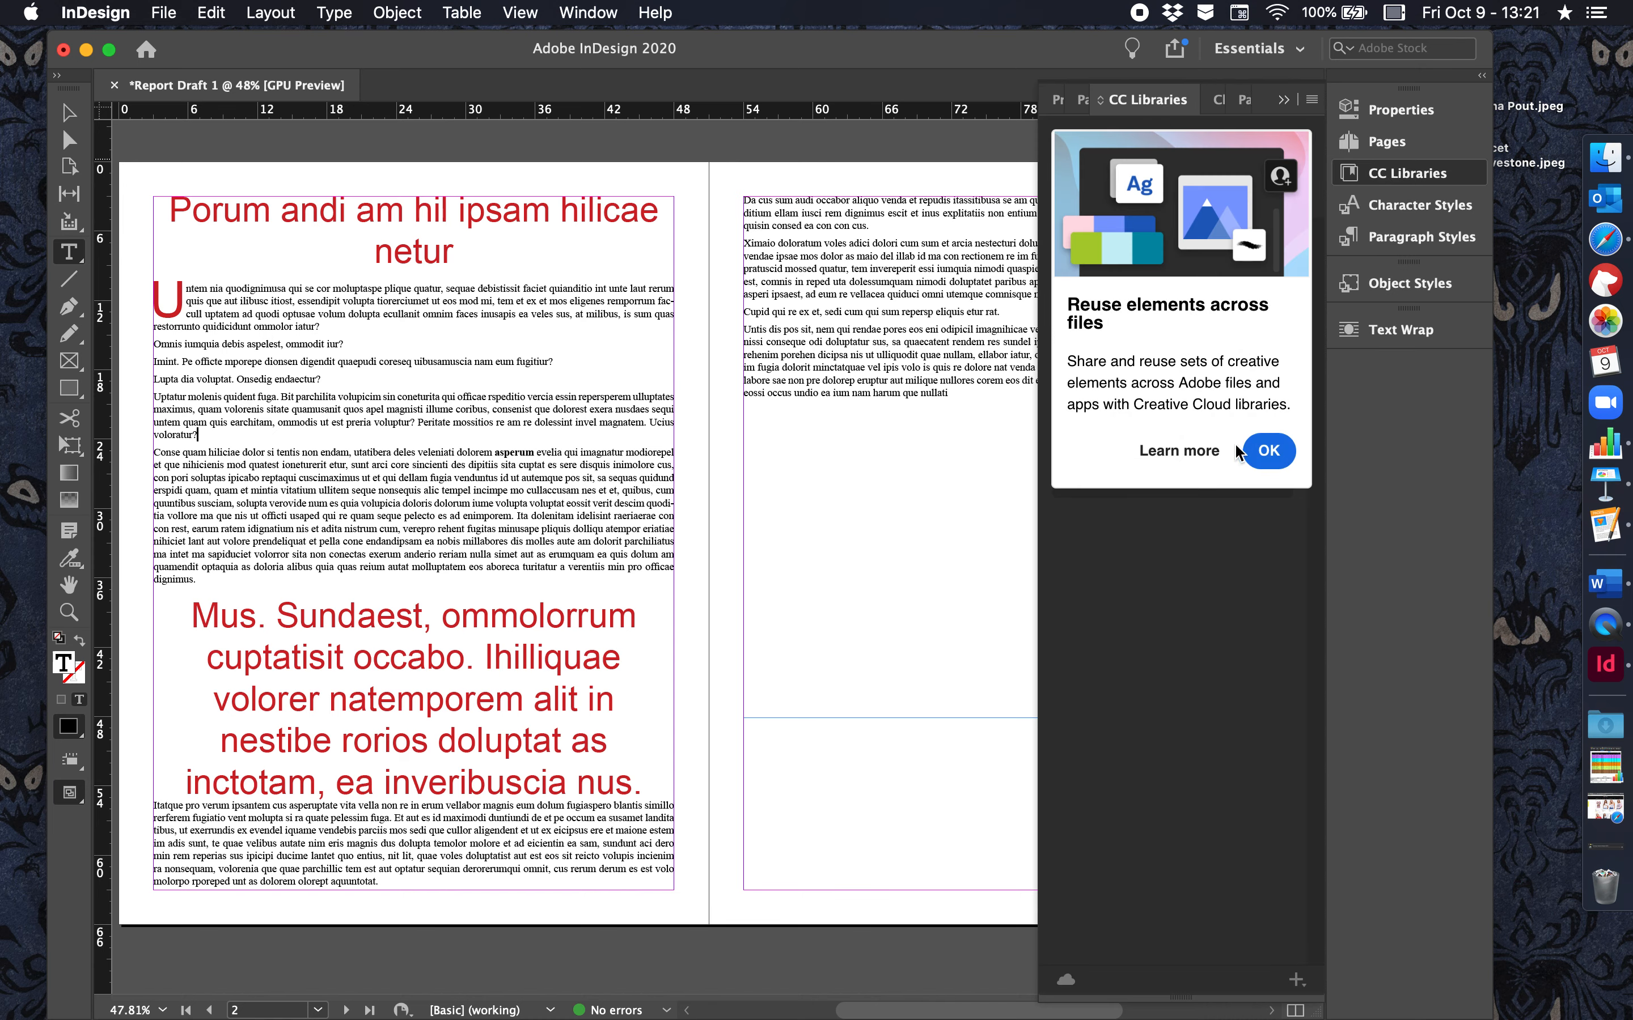
{"action": "left_click", "coordinate": [1268, 451]}
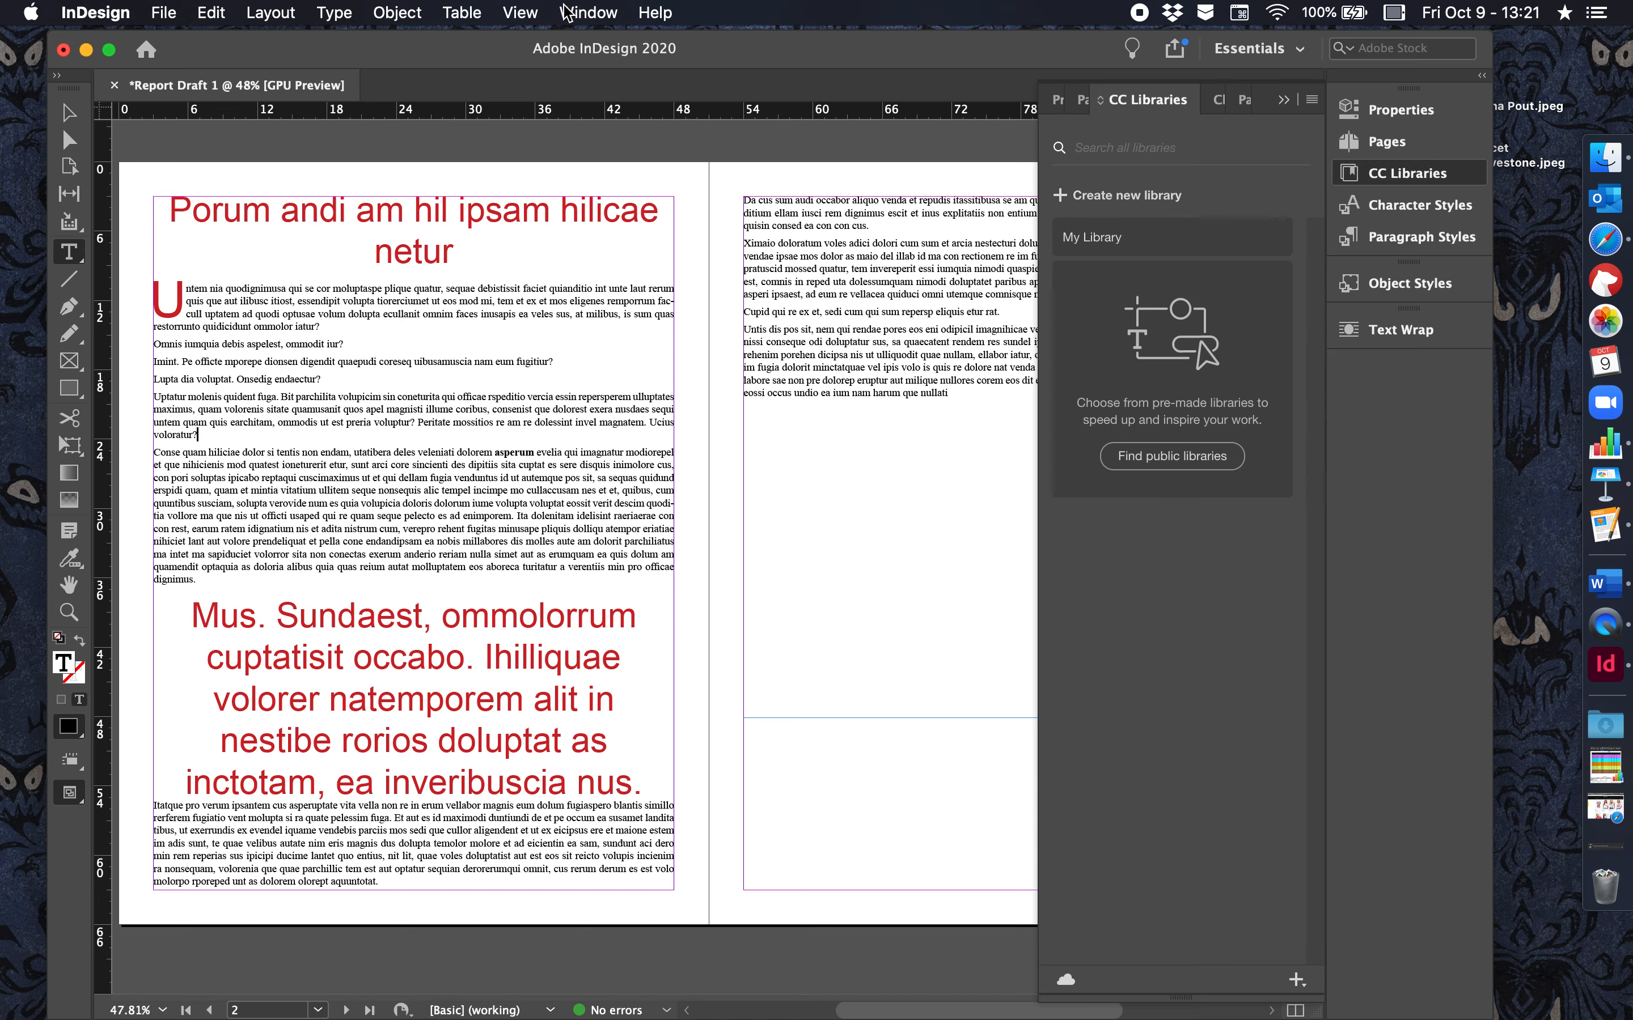
{"action": "left_click", "coordinate": [462, 12]}
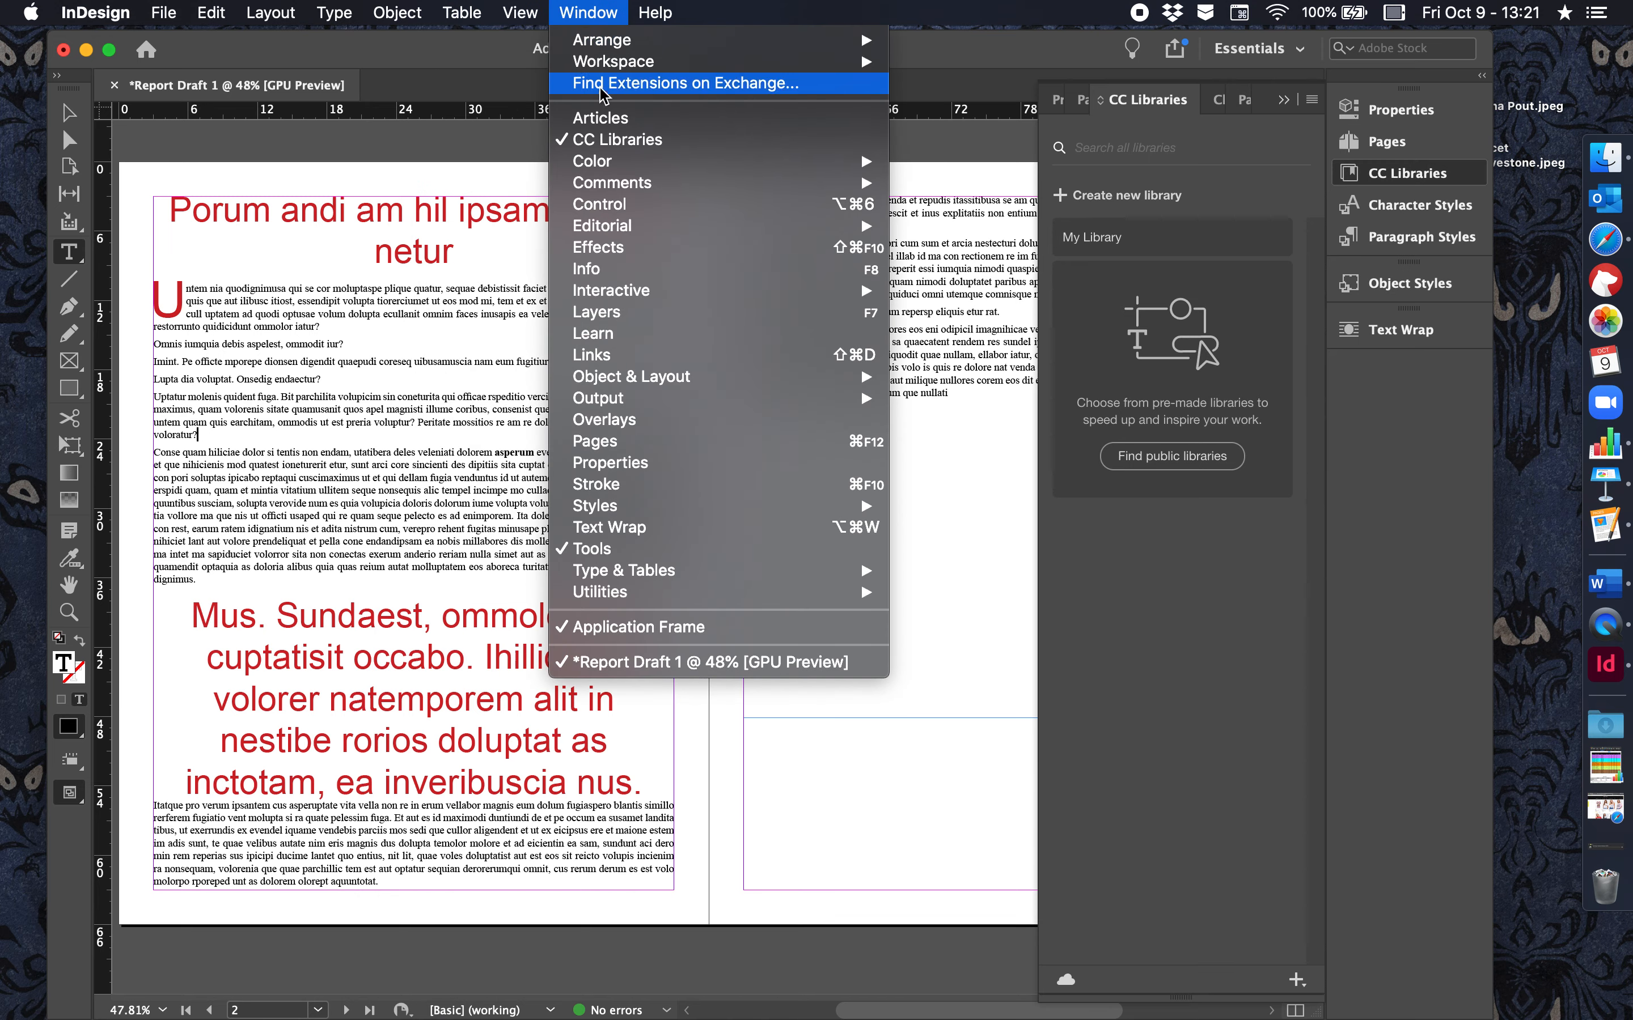
{"action": "mouse_move", "coordinate": [631, 169]}
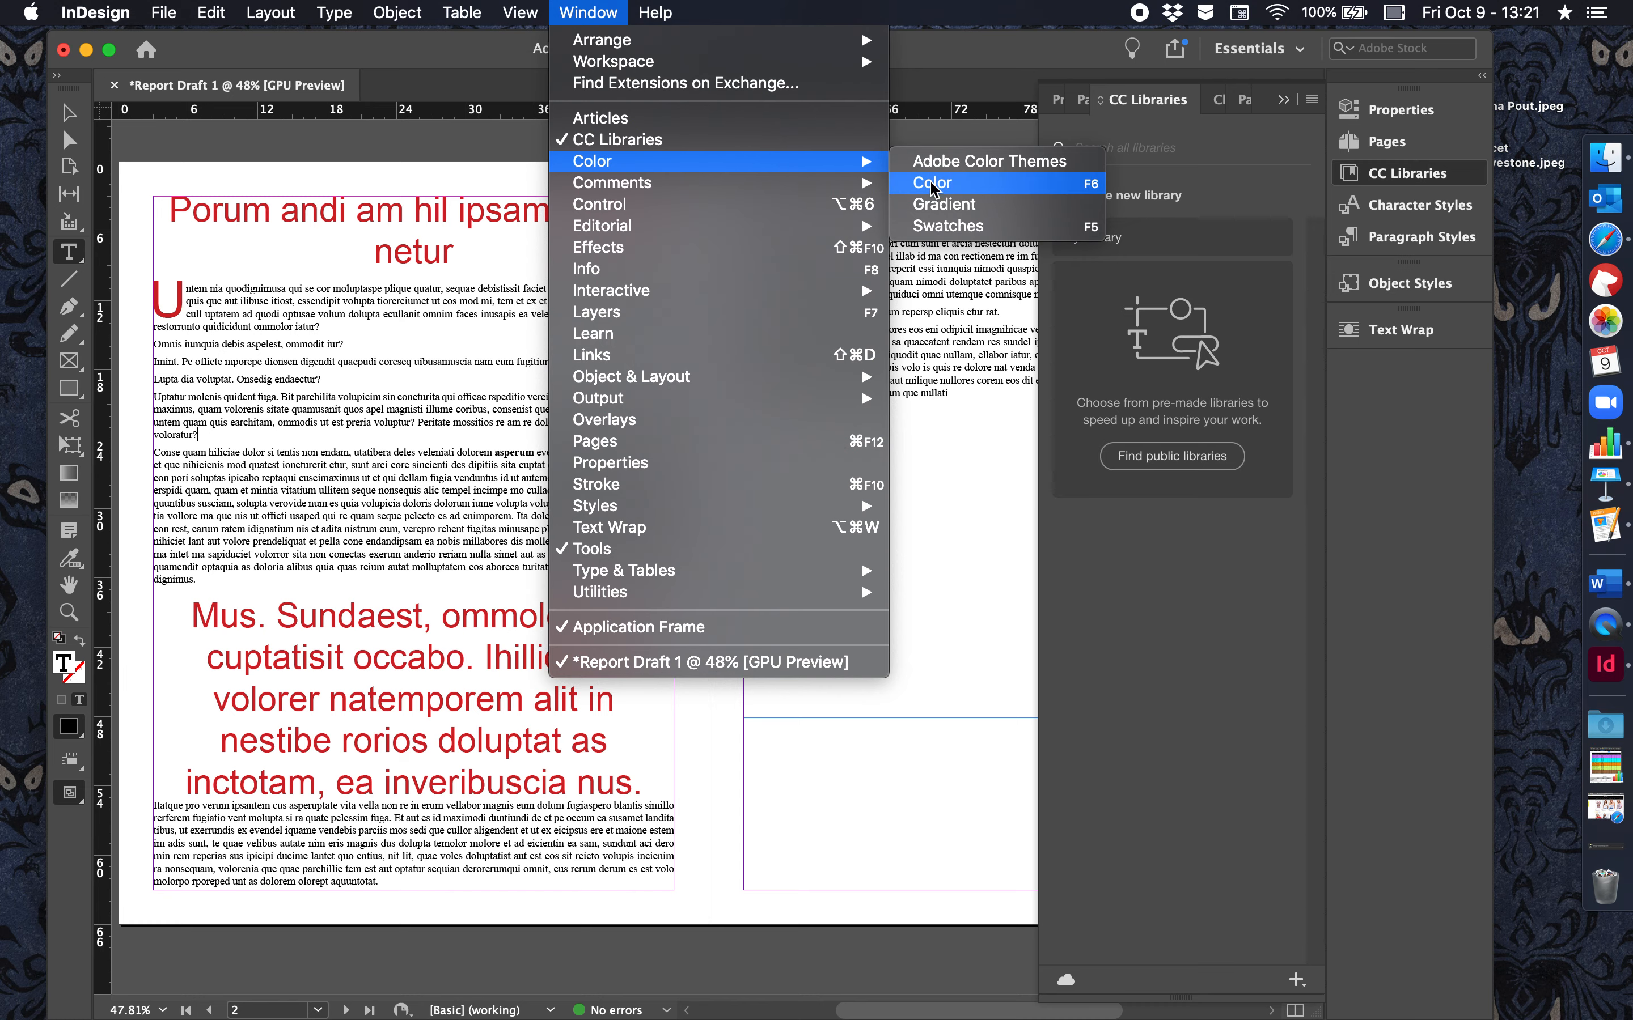
{"action": "left_click", "coordinate": [1047, 191]}
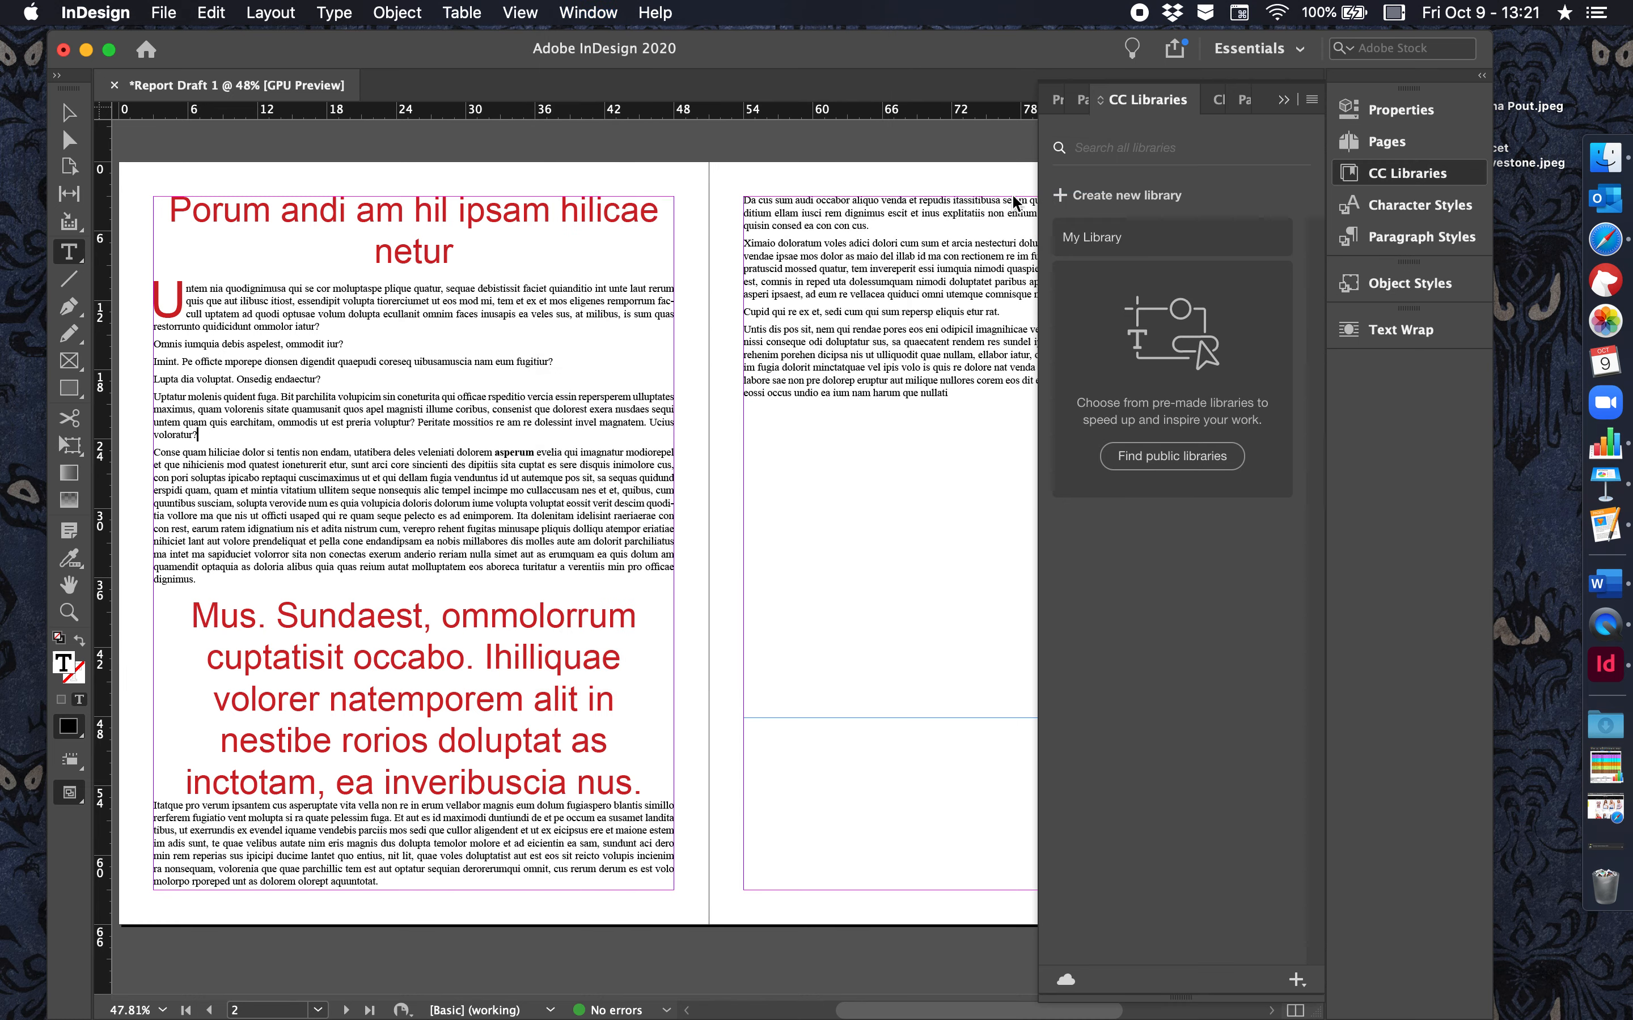
{"action": "mouse_move", "coordinate": [1132, 96]}
{"action": "left_mouse_down"}
{"action": "mouse_move", "coordinate": [1319, 394]}
{"action": "mouse_move", "coordinate": [1406, 368]}
{"action": "mouse_move", "coordinate": [1393, 398]}
{"action": "left_mouse_up"}
{"action": "left_click", "coordinate": [1390, 376]}
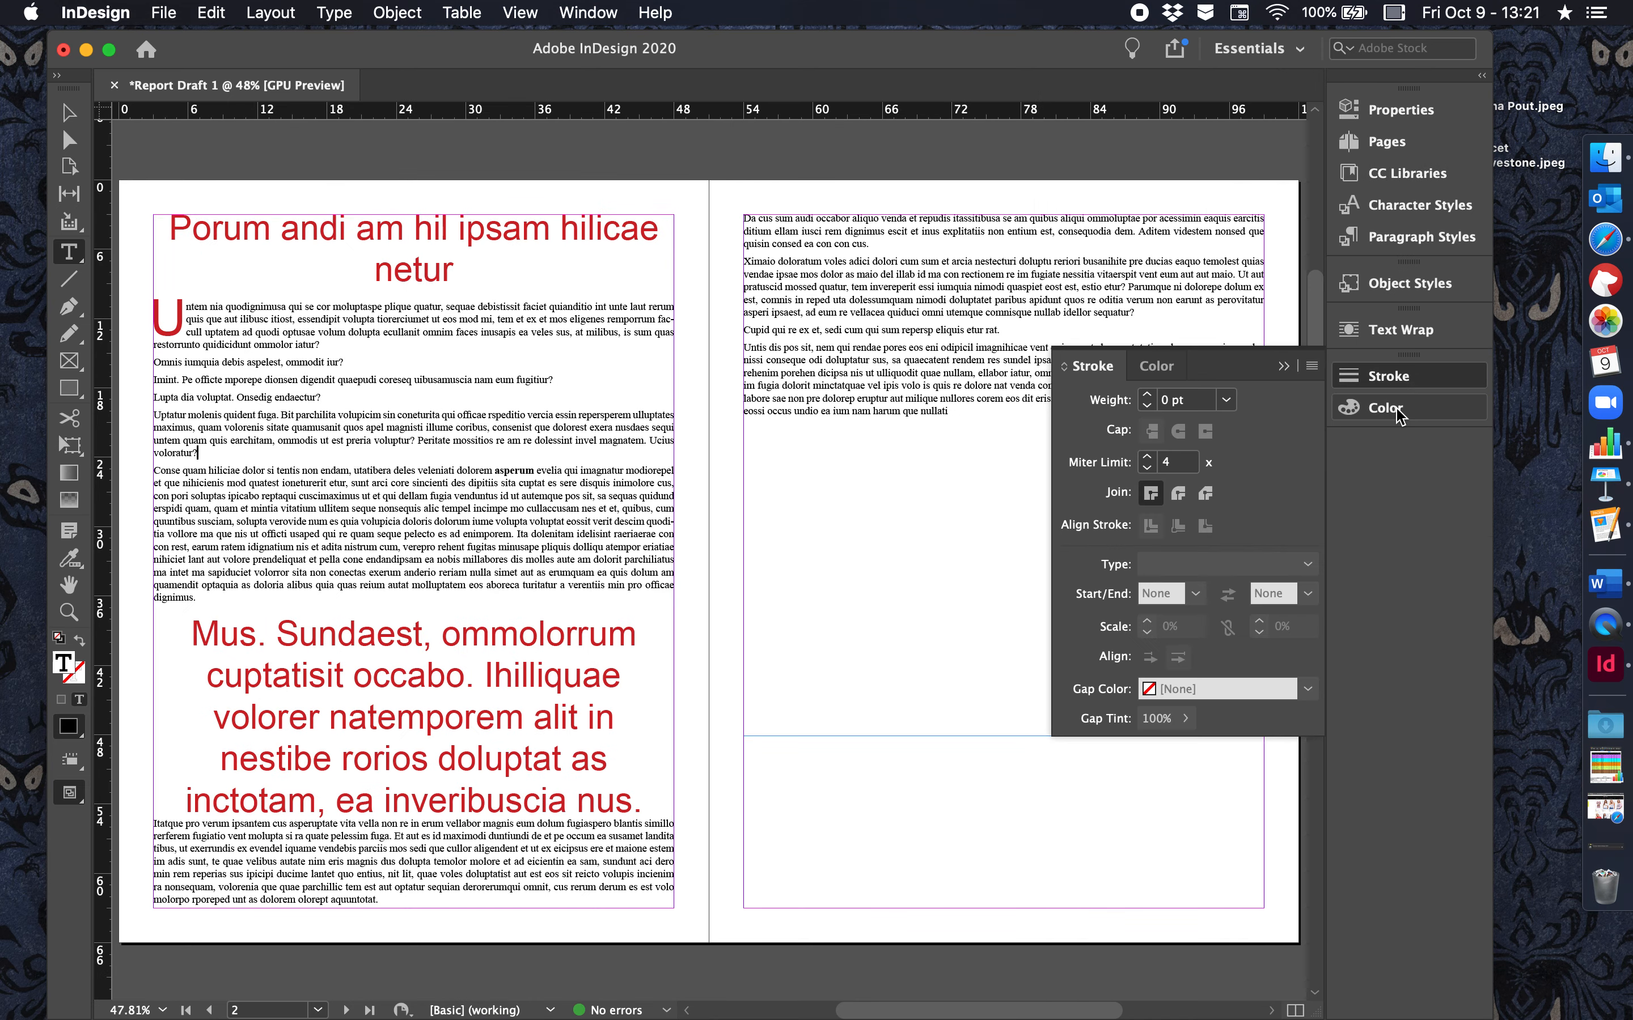
Step: Switch the Color panel to the RGB color mode and select its hex value
{"action": "left_click", "coordinate": [1387, 408]}
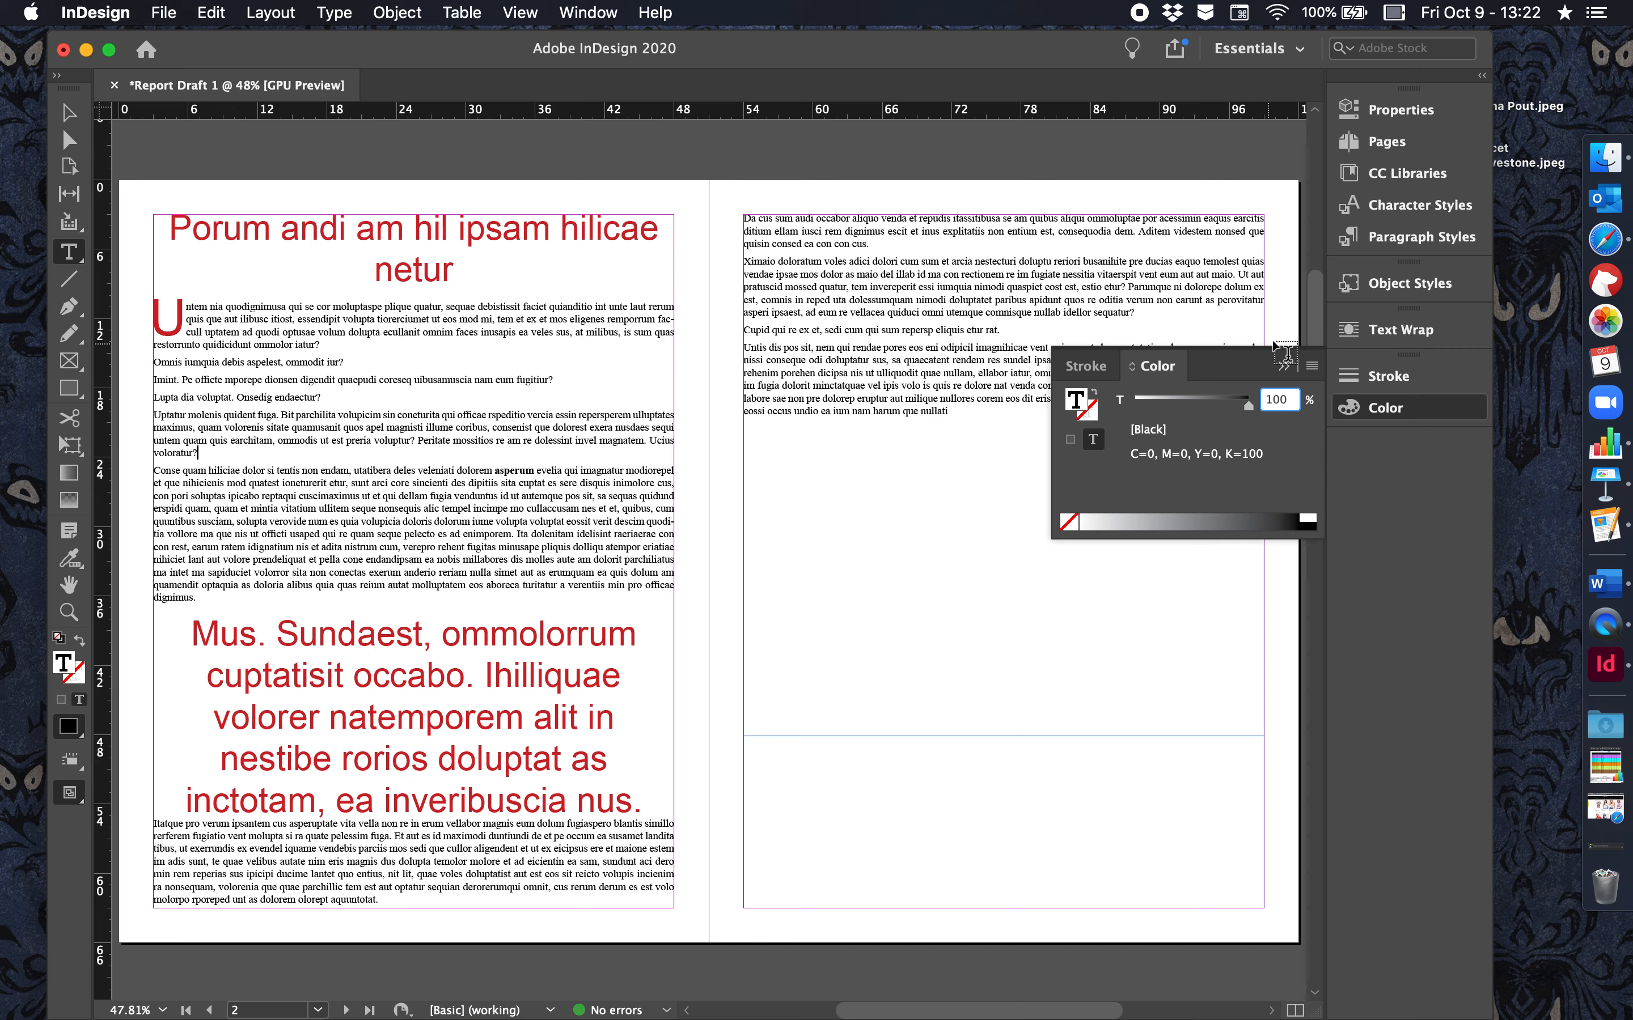
{"action": "left_click", "coordinate": [1285, 366]}
{"action": "left_click", "coordinate": [1417, 393]}
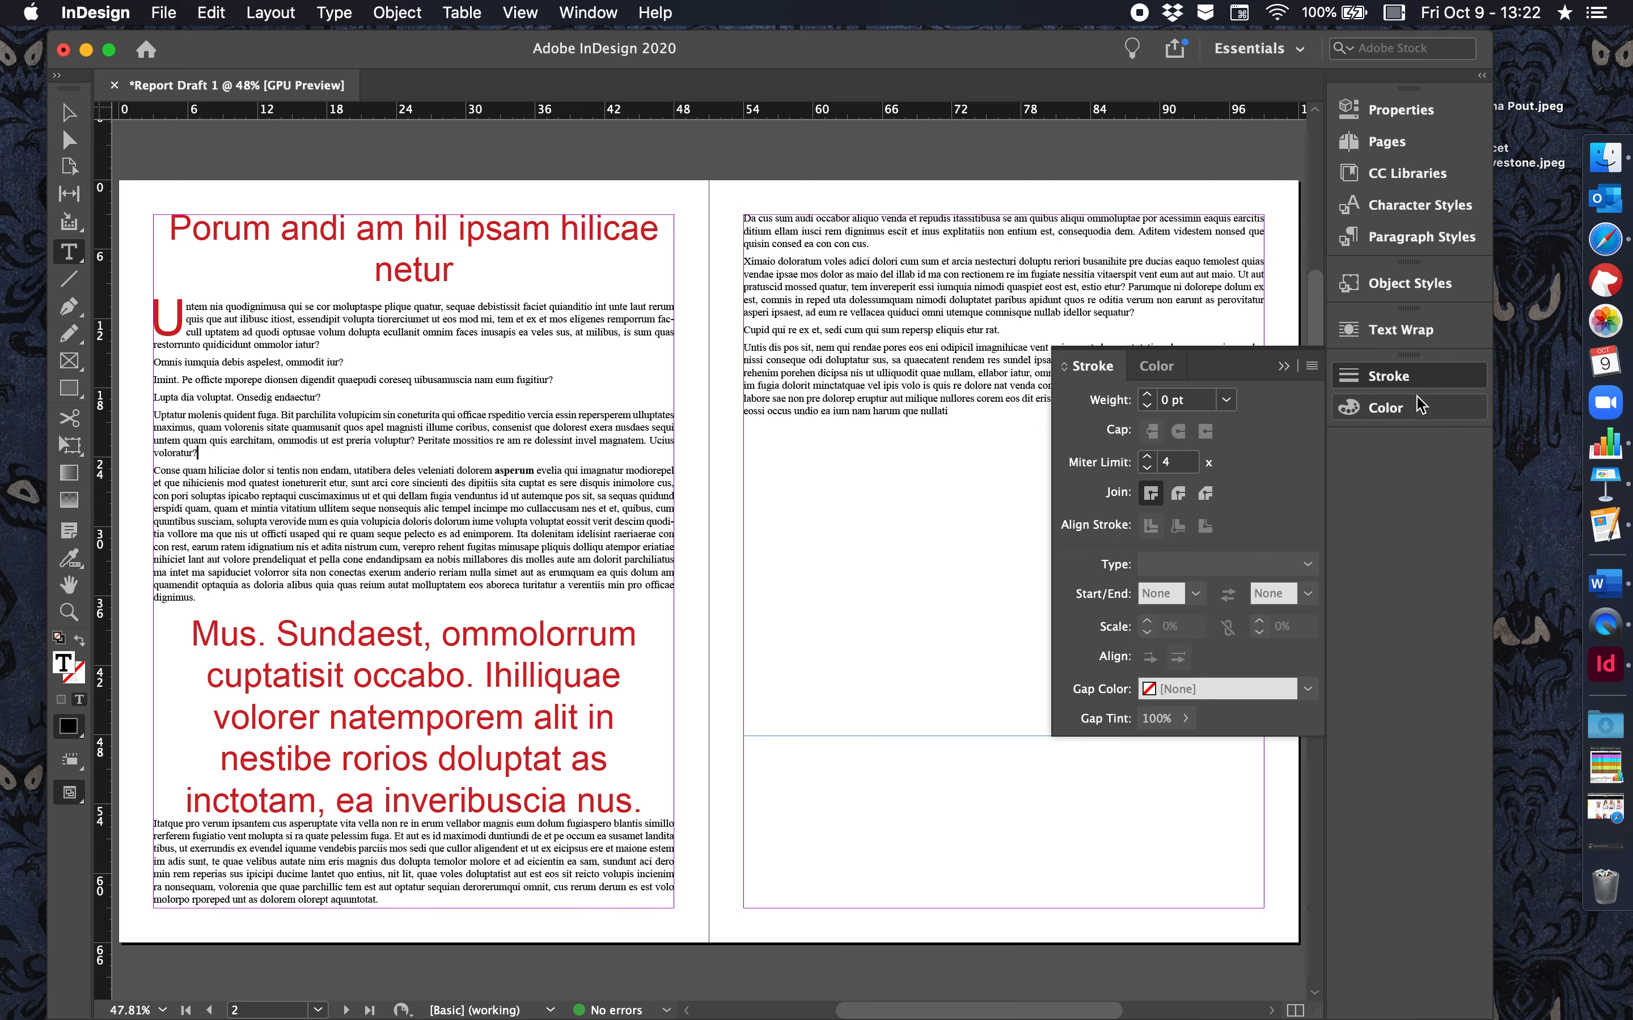
{"action": "left_click", "coordinate": [1416, 408]}
{"action": "left_click", "coordinate": [1311, 366]}
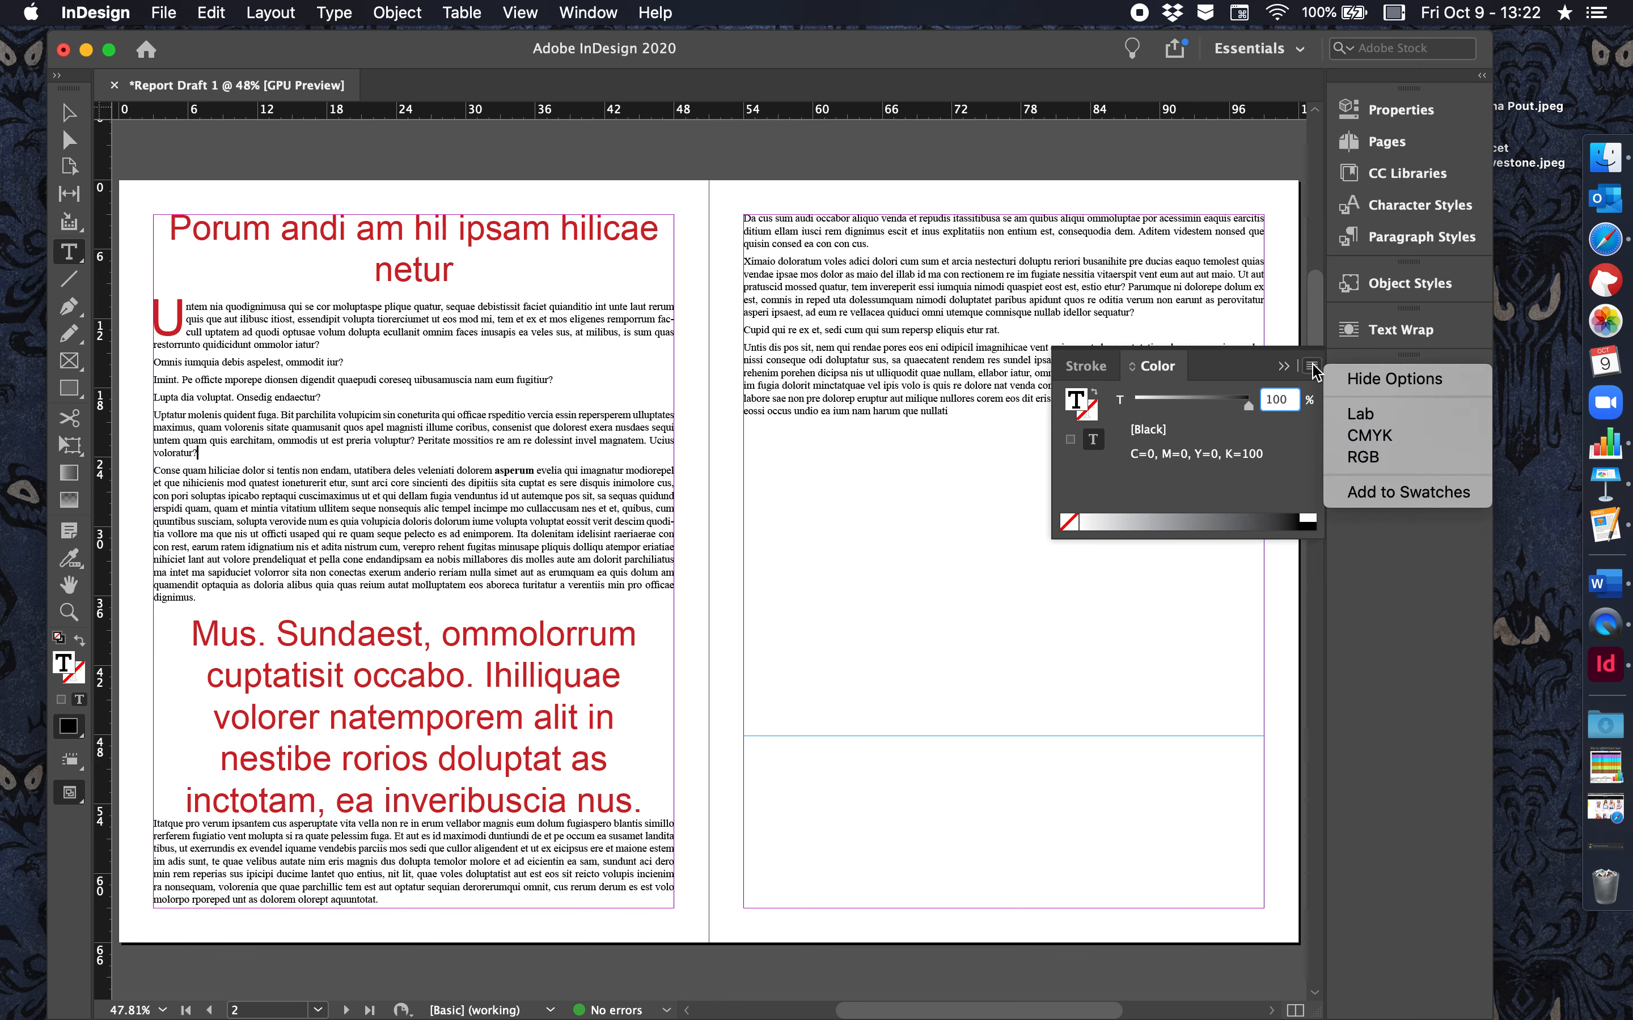
{"action": "left_click", "coordinate": [1377, 458]}
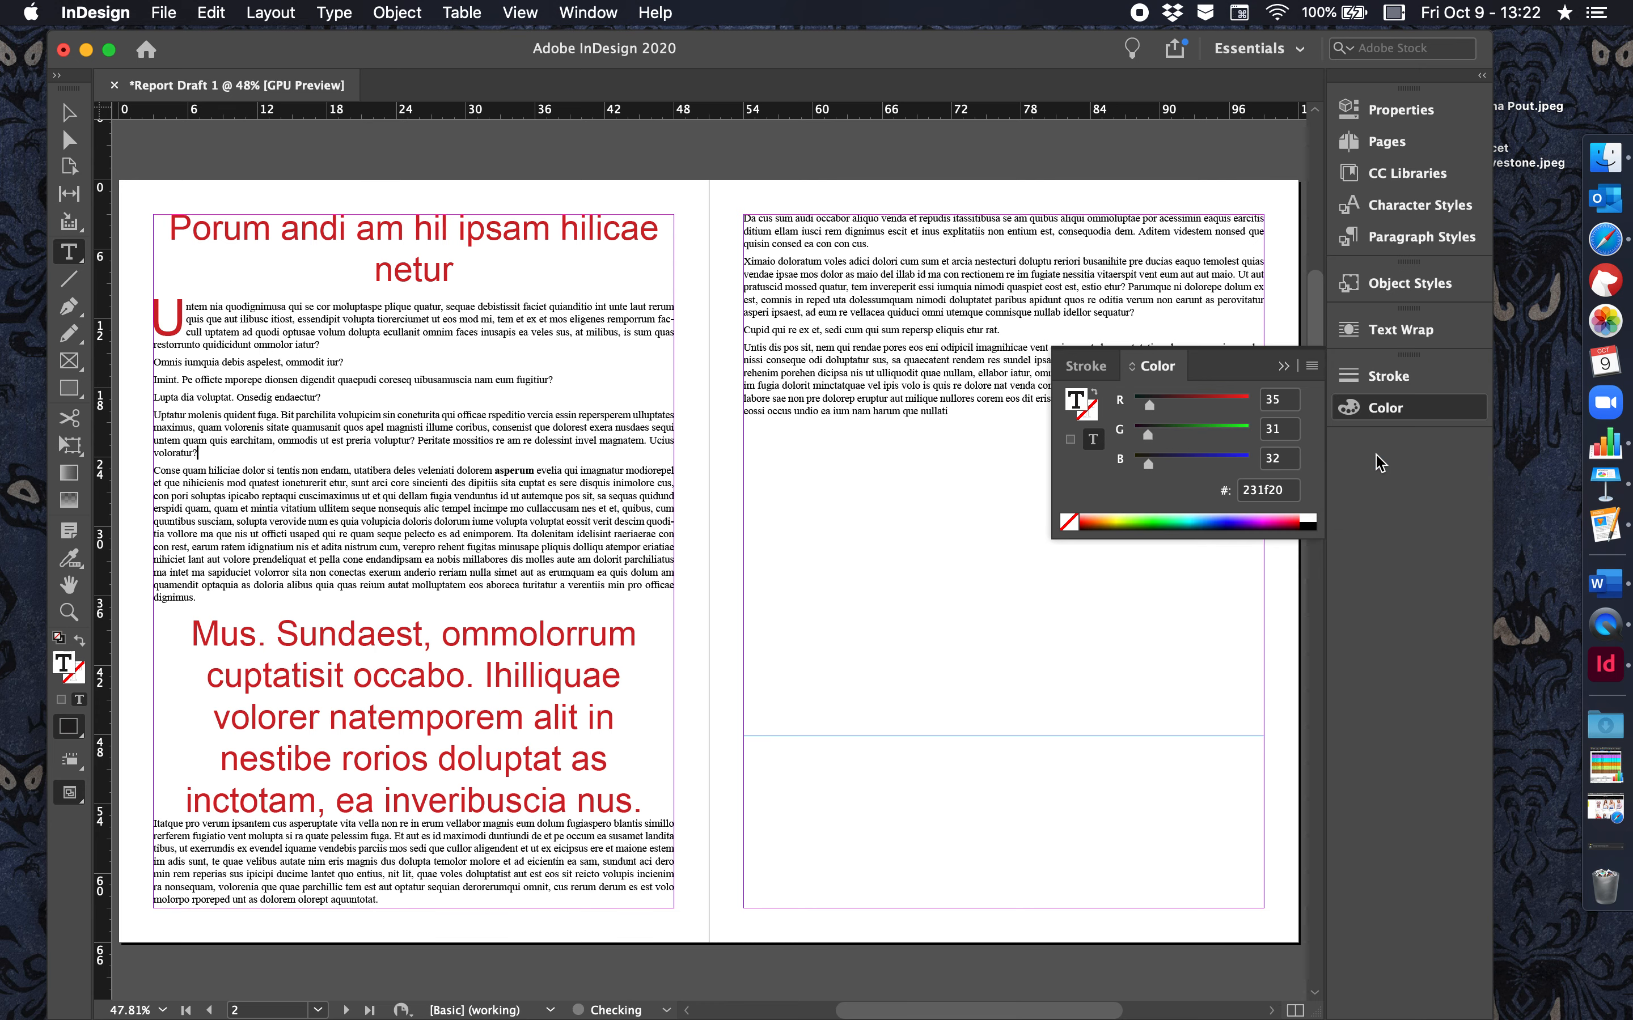
{"action": "left_click", "coordinate": [1284, 490]}
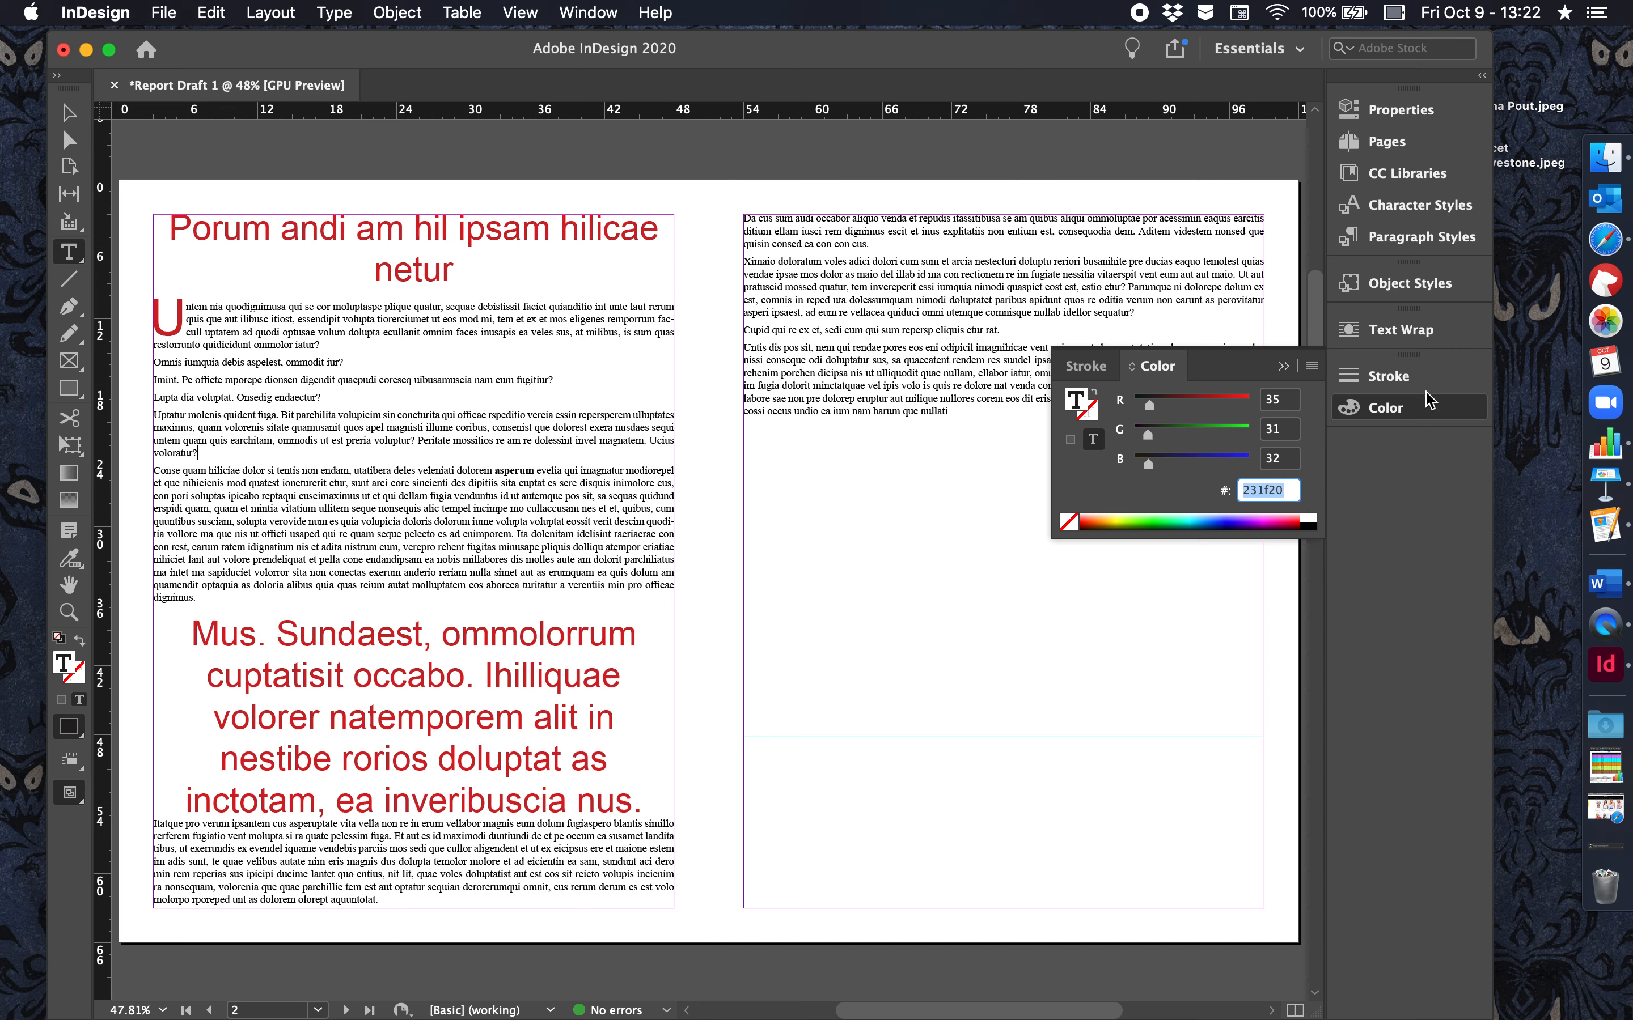
Step: View the Stroke settings and collapse them, and move the application window up and left to uncover the desktop image files
{"action": "left_click", "coordinate": [1417, 379]}
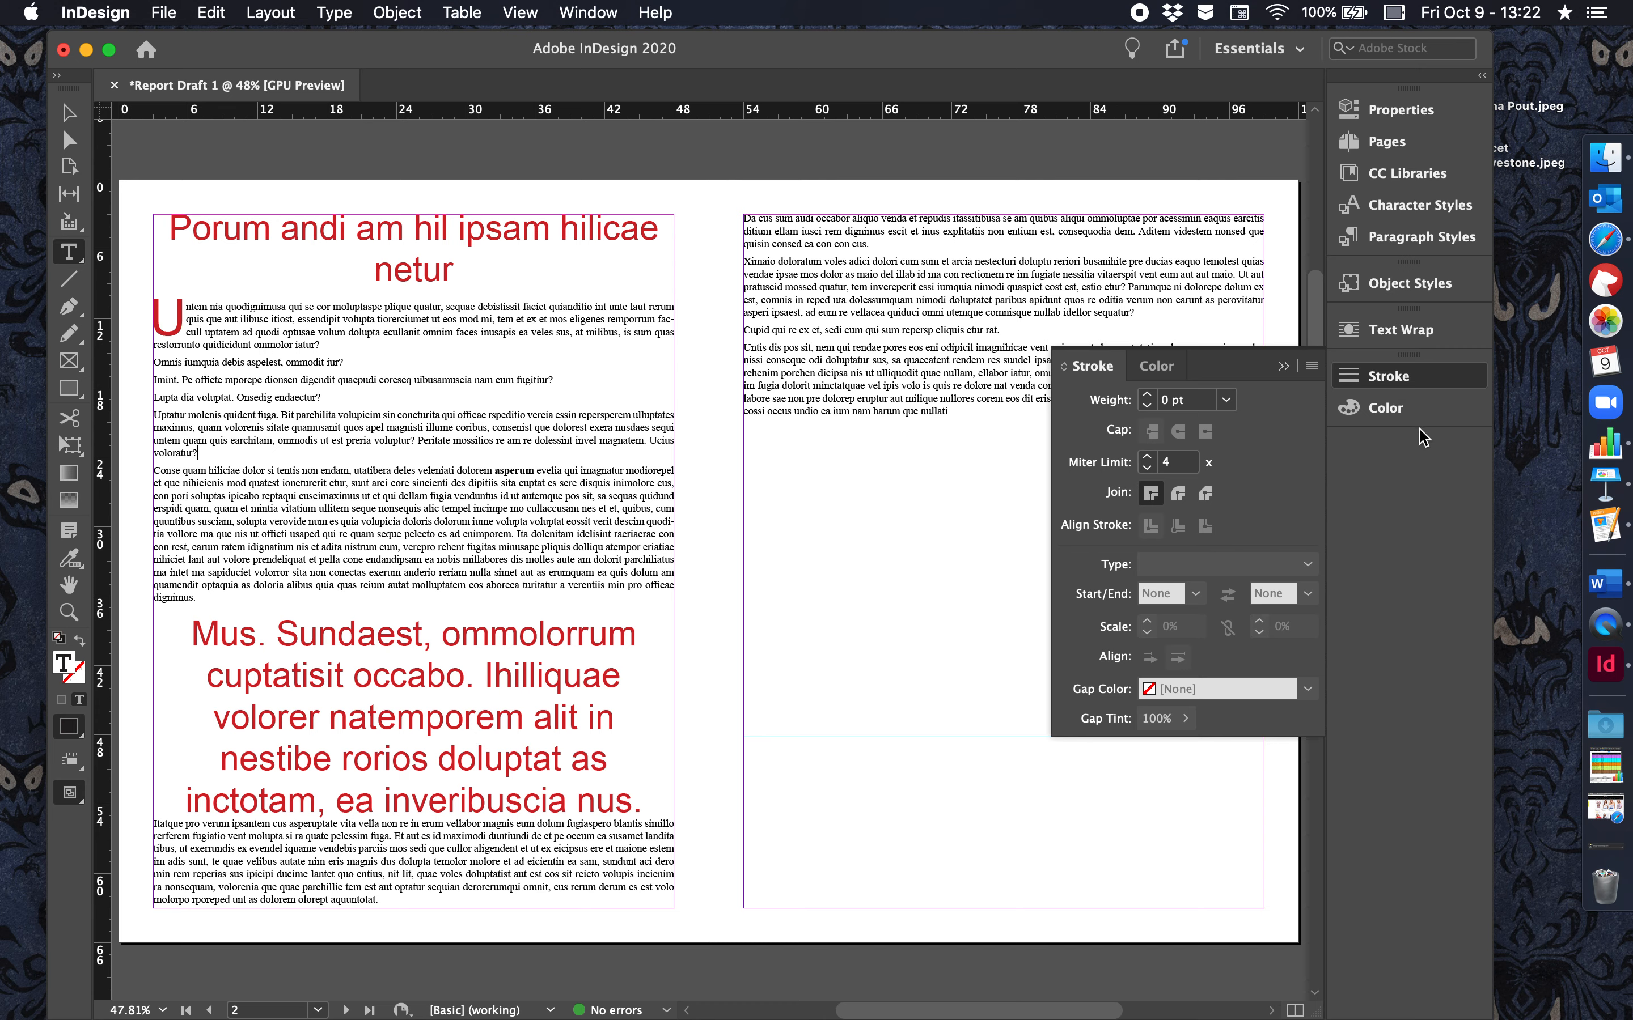
{"action": "left_click", "coordinate": [1413, 379]}
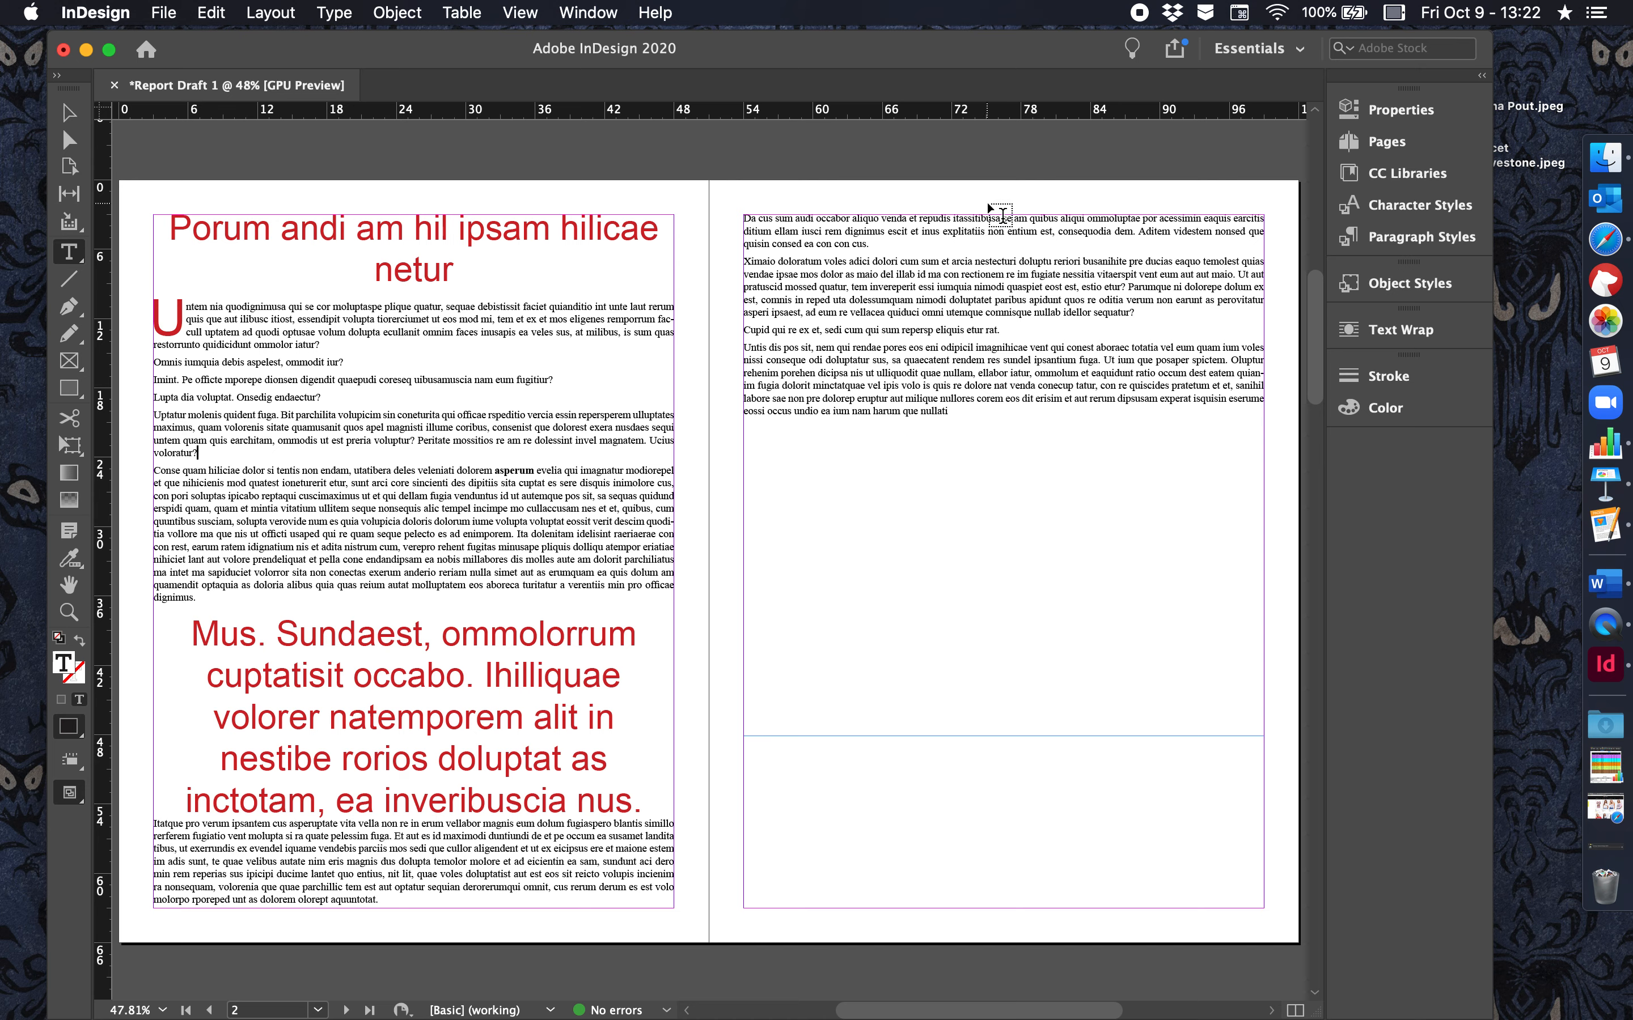
{"action": "left_click_drag", "start_coordinate": [755, 50], "coordinate": [724, 11]}
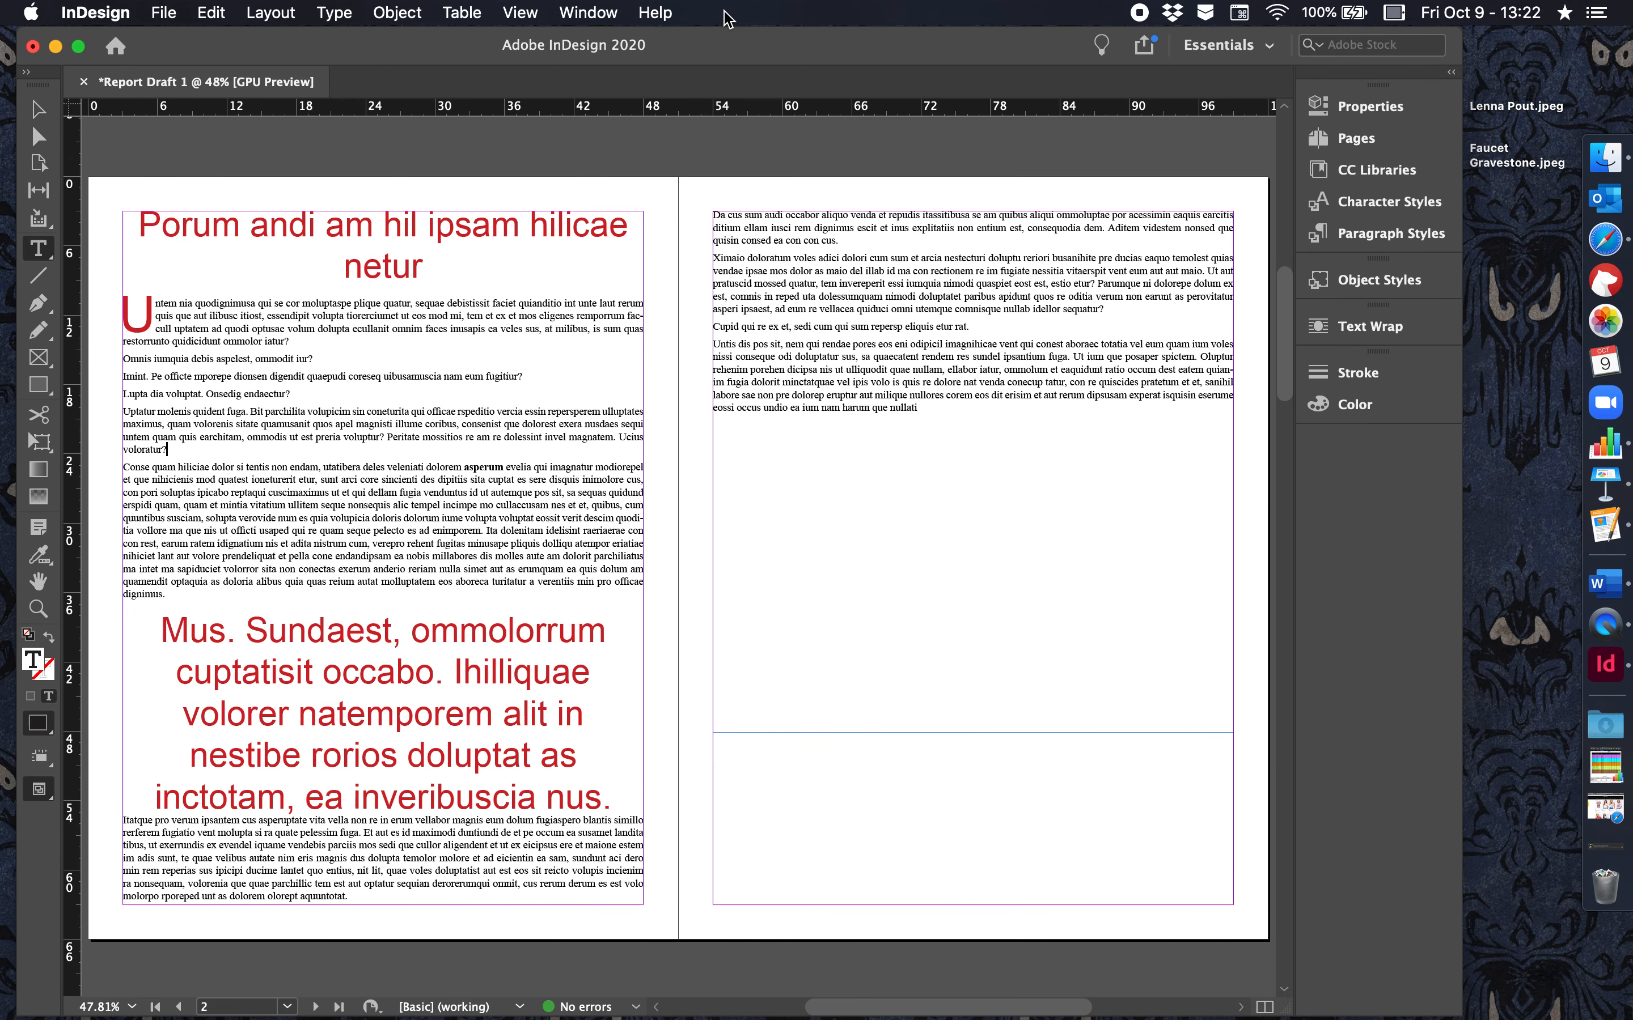